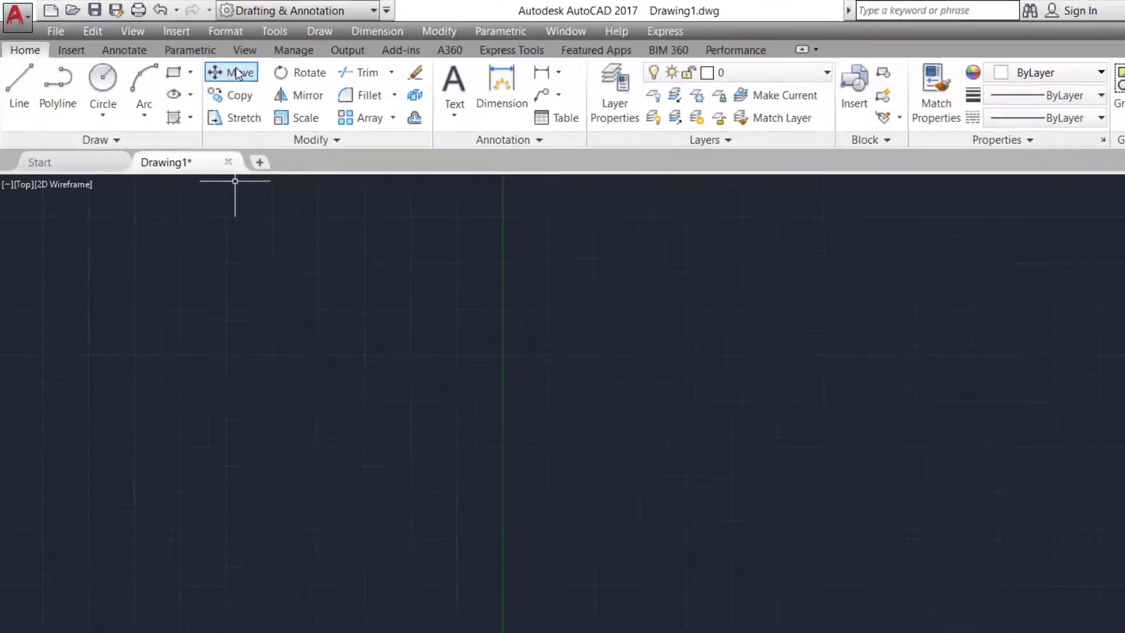
- Draw a circle near the canvas middle by picking its centre and a radius point
left_click(83, 65)
left_click(515, 394)
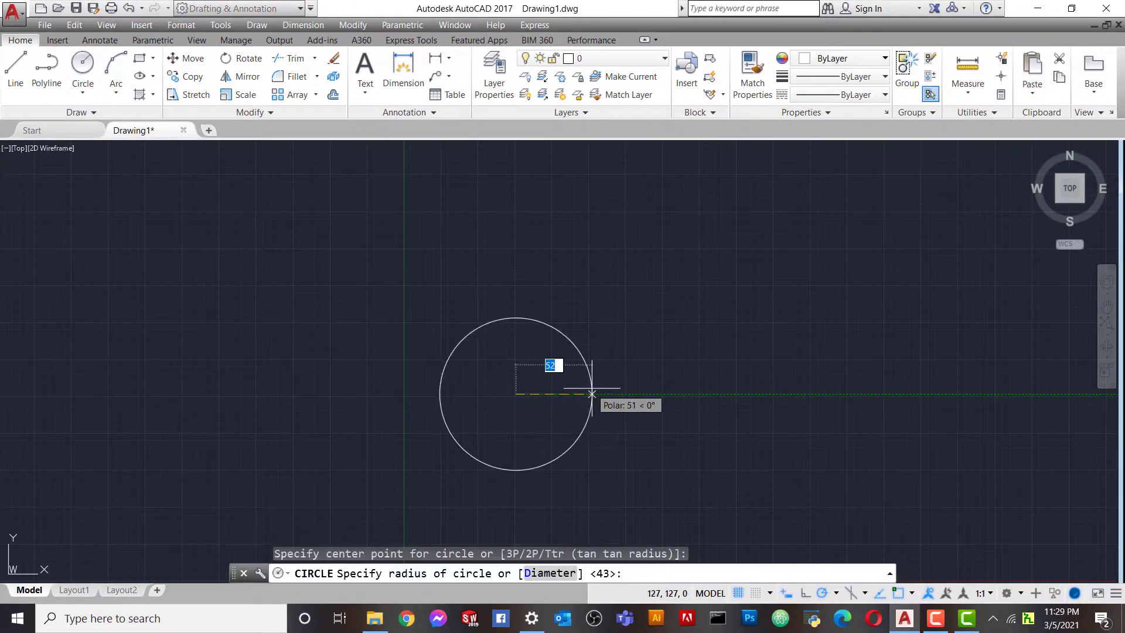
left_click(565, 394)
type("M")
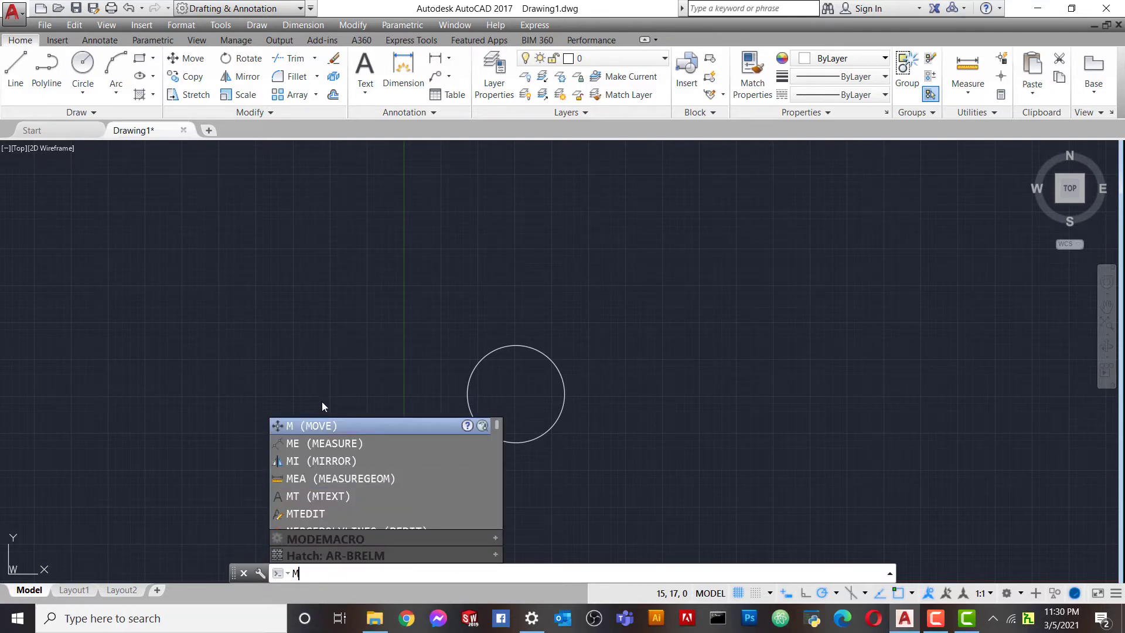
left_click(323, 426)
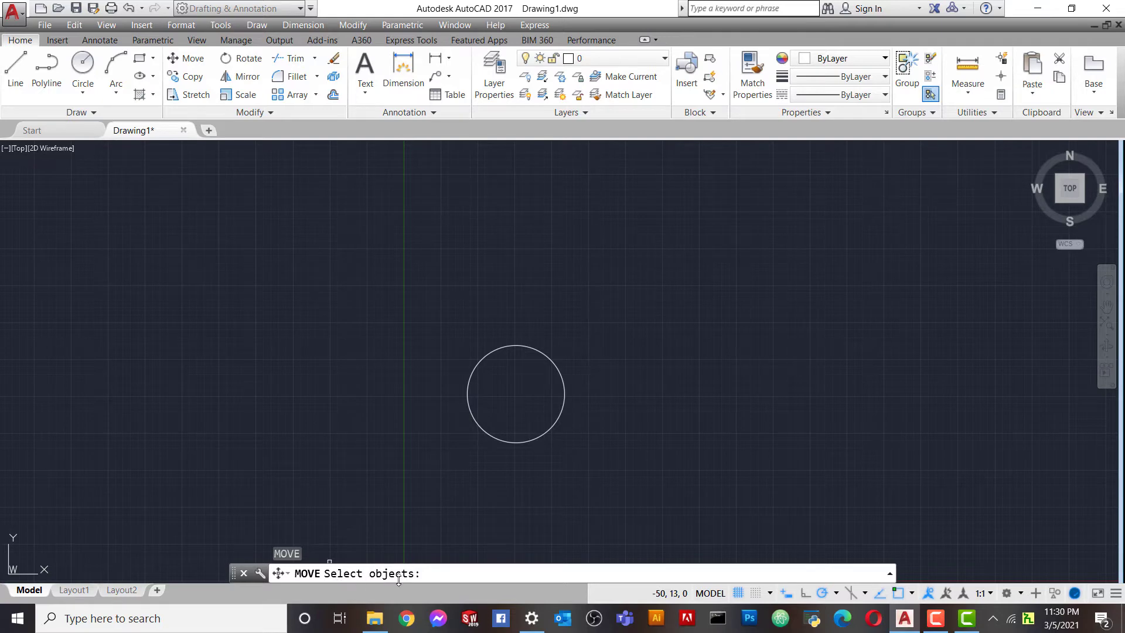
left_click(447, 317)
left_click(602, 485)
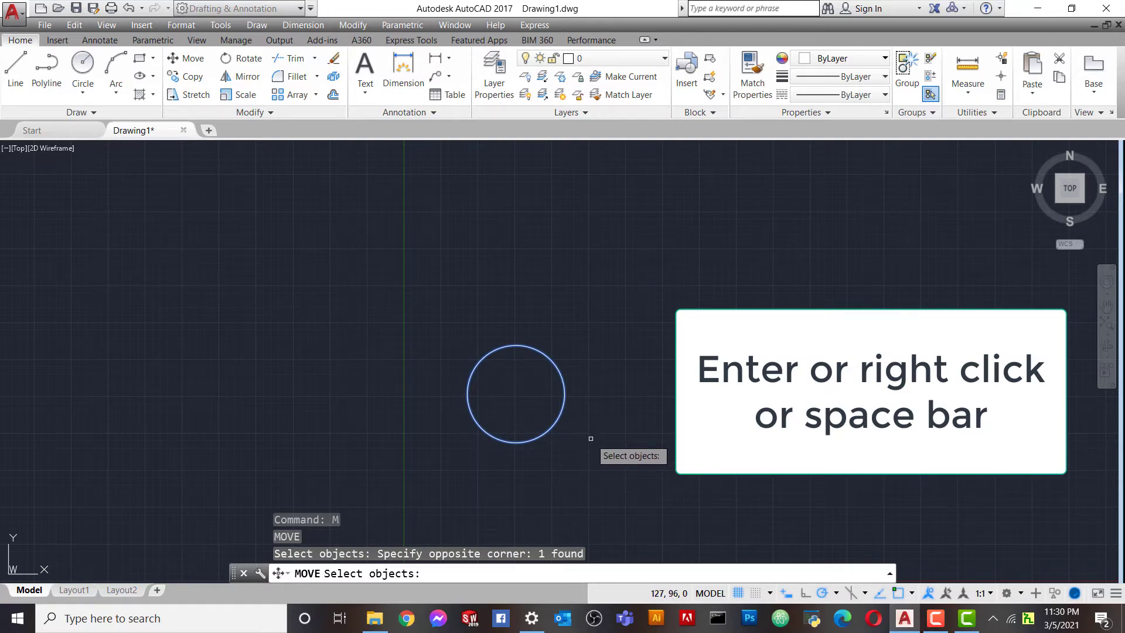
key("Return")
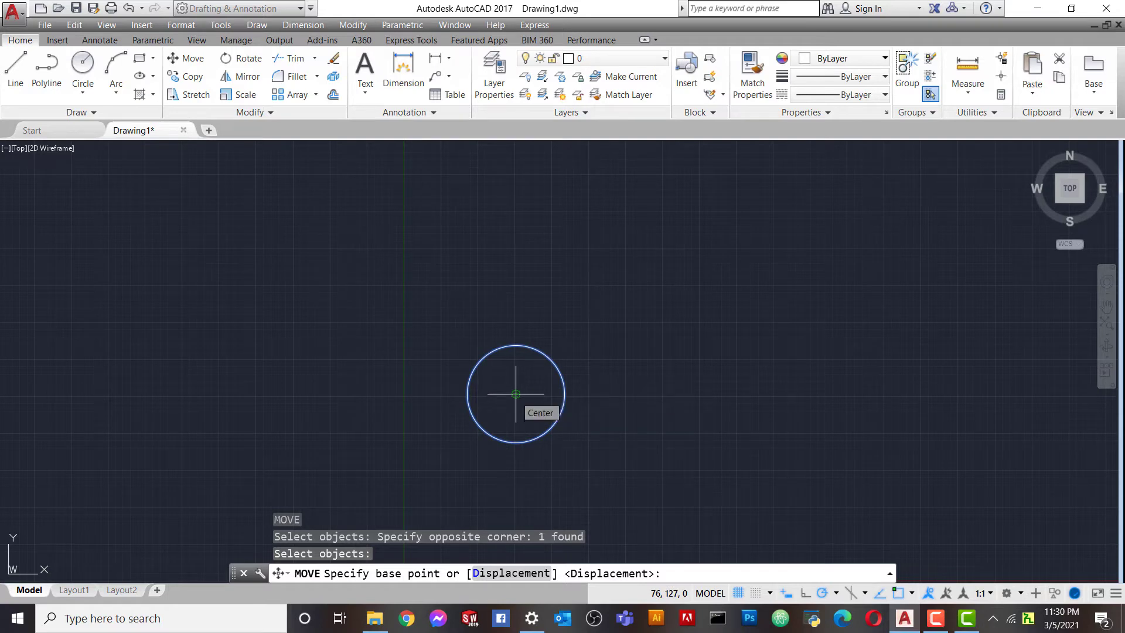
left_click(516, 394)
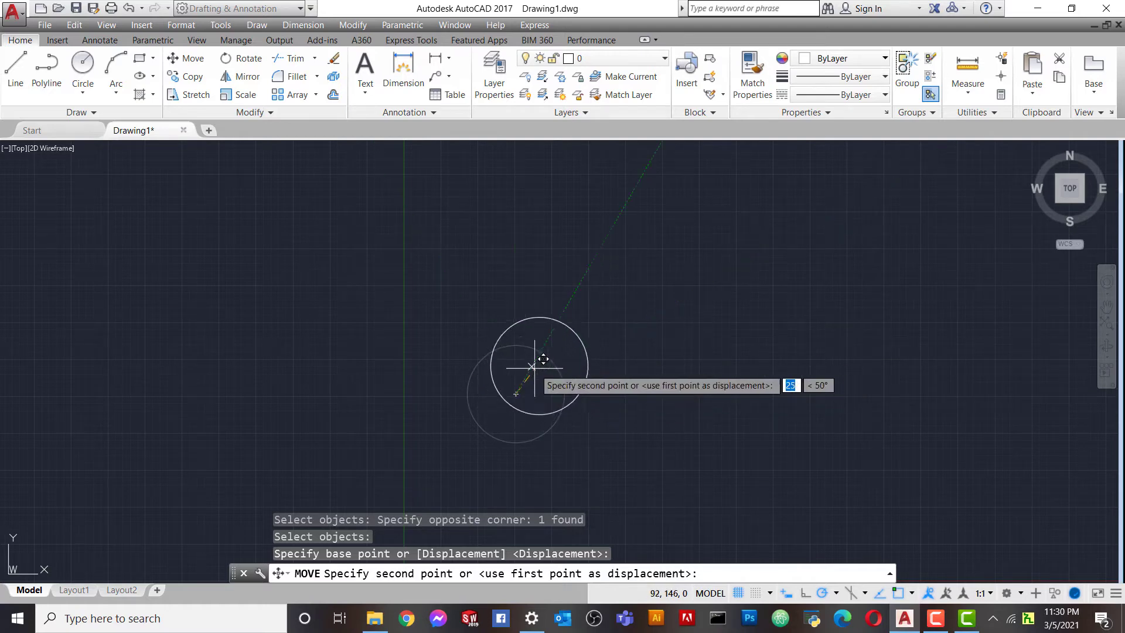
key("Escape")
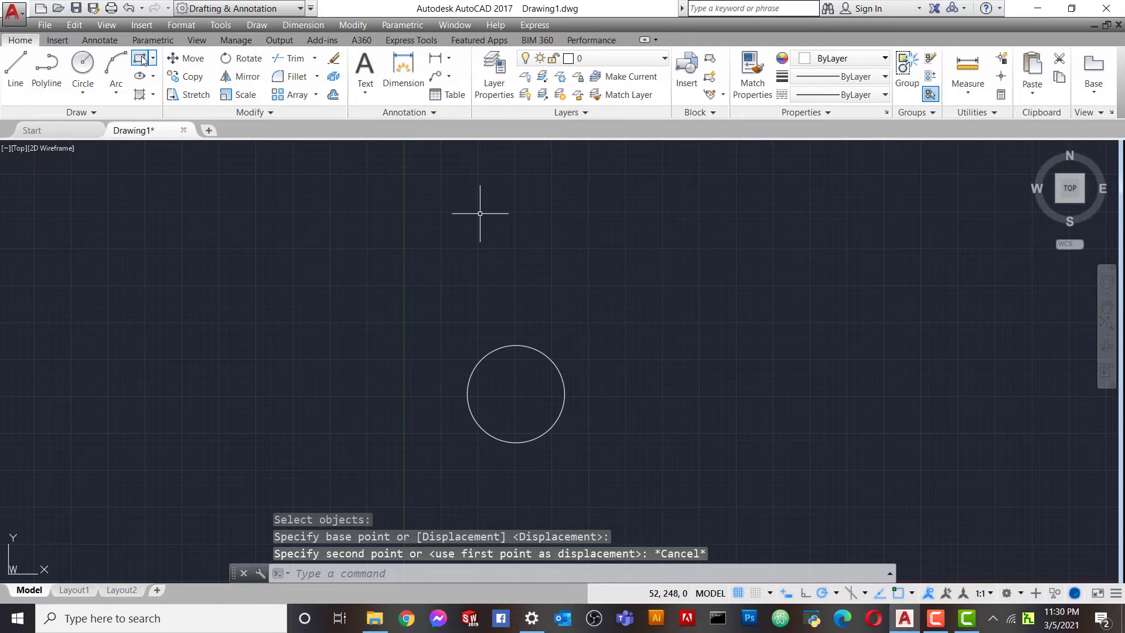
type("rec")
key("Return")
- Draw a rectangle right of the circle by picking two opposite corners
left_click(650, 266)
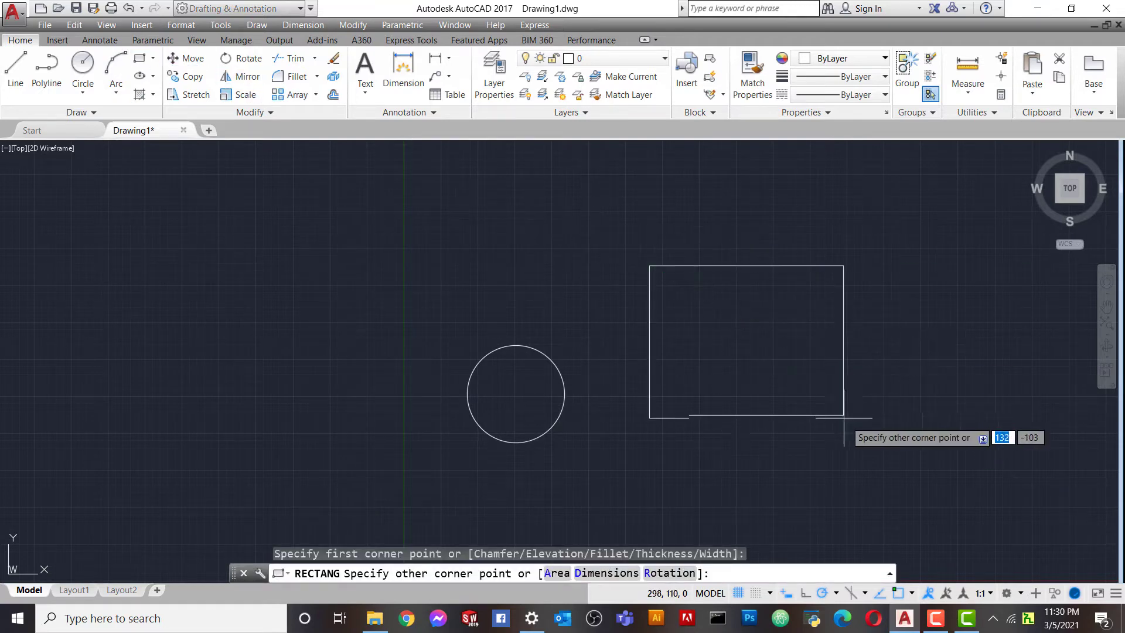
left_click(854, 442)
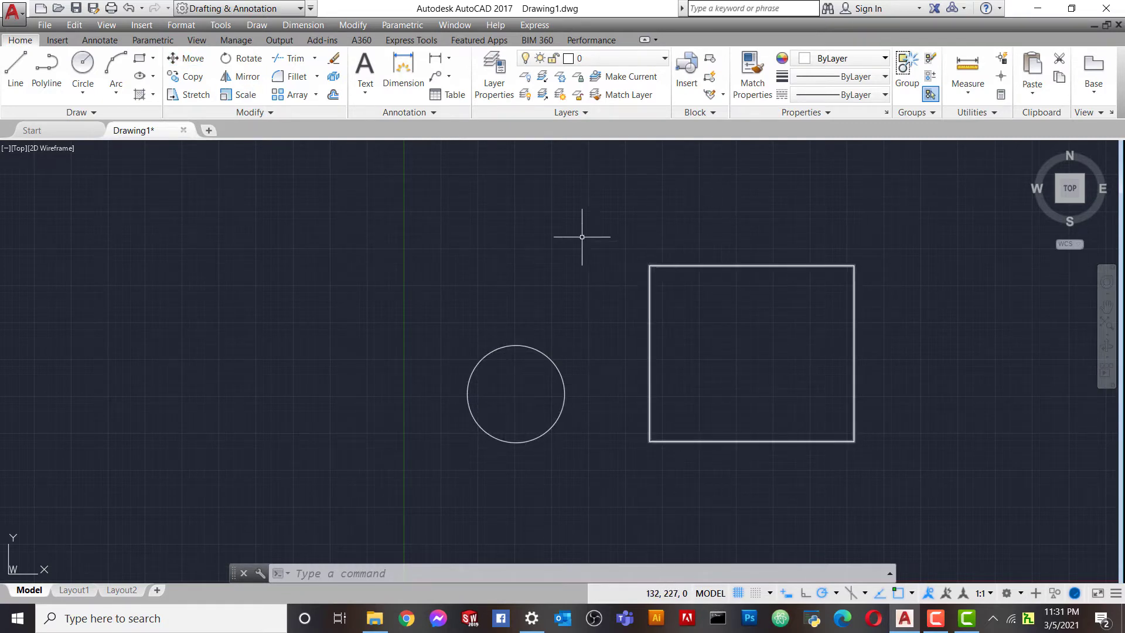
- Move the circle by its centre point onto the rectangle's top-left corner
left_click(186, 61)
left_click(417, 329)
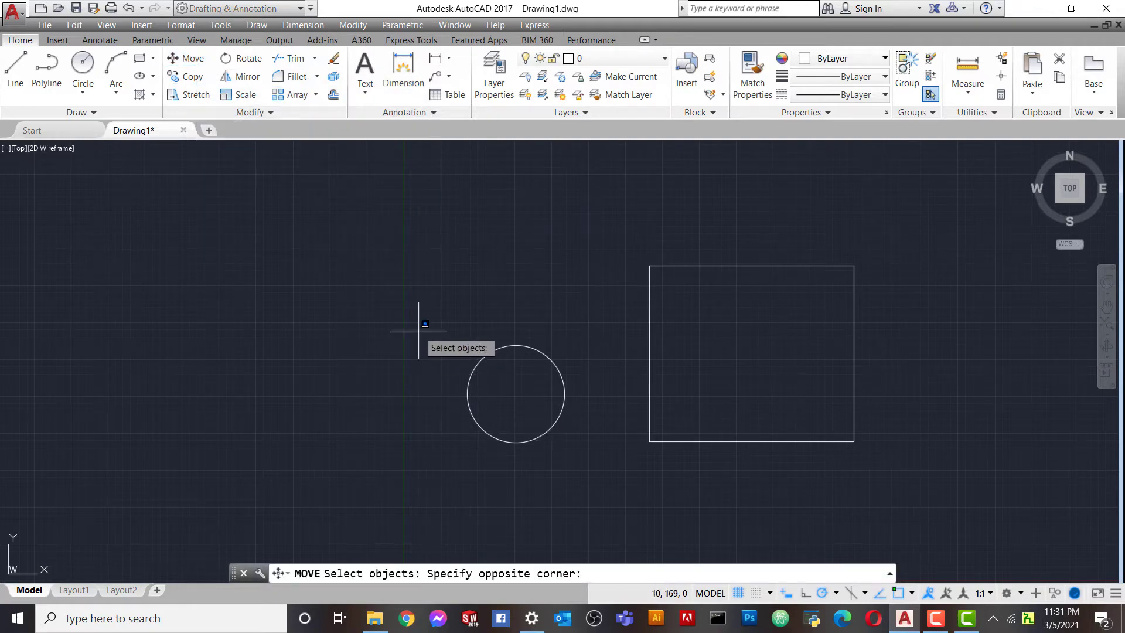
left_click(595, 469)
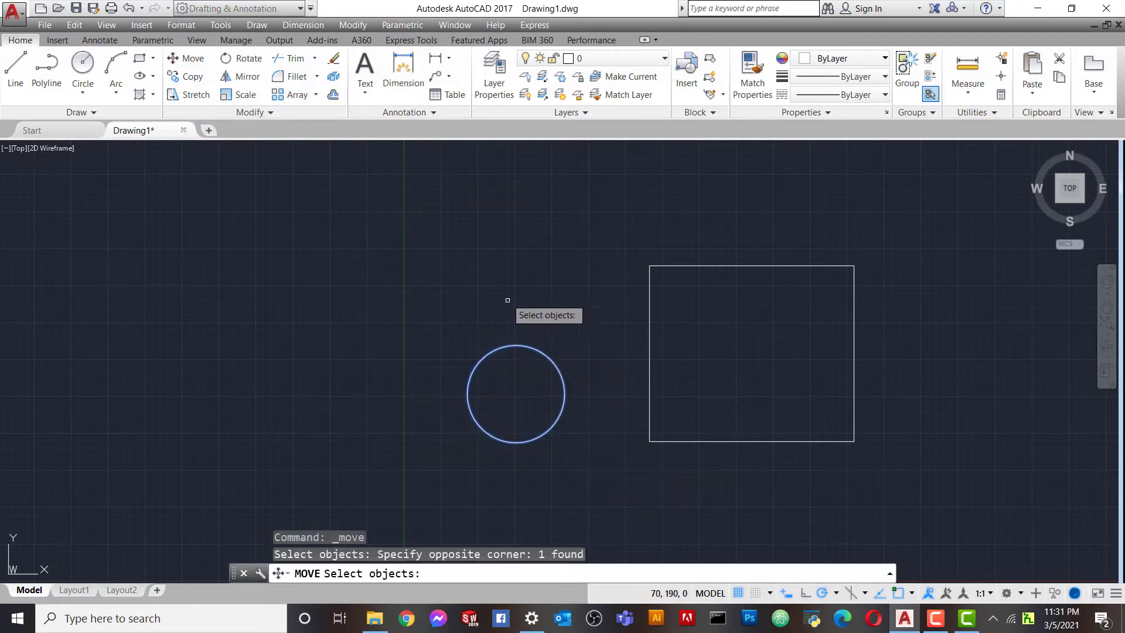
key("Return")
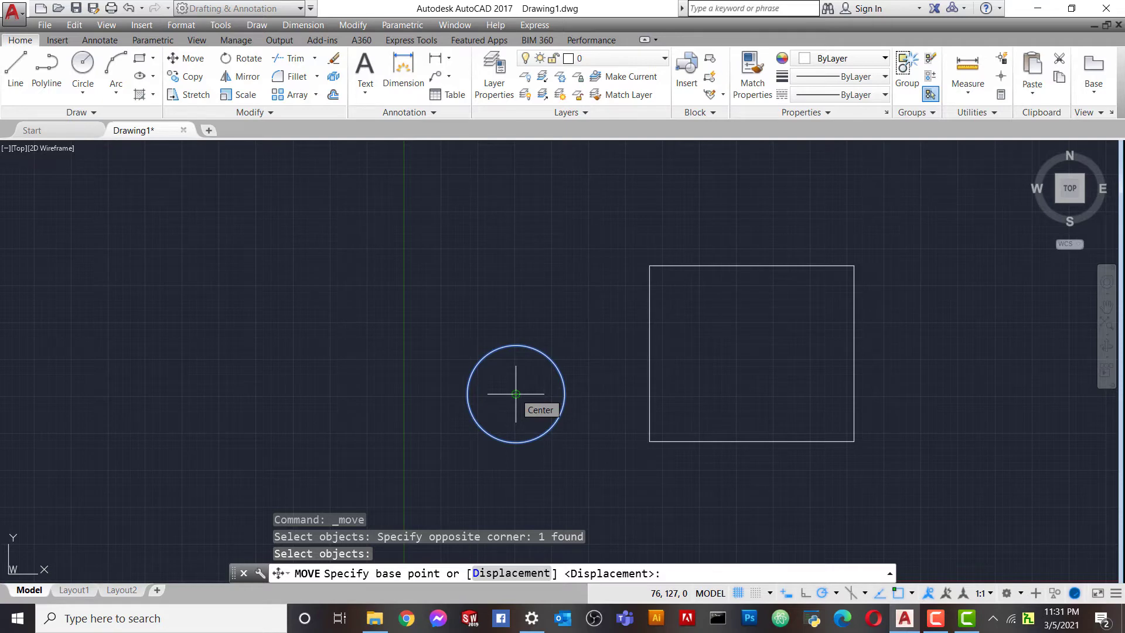
left_click(516, 393)
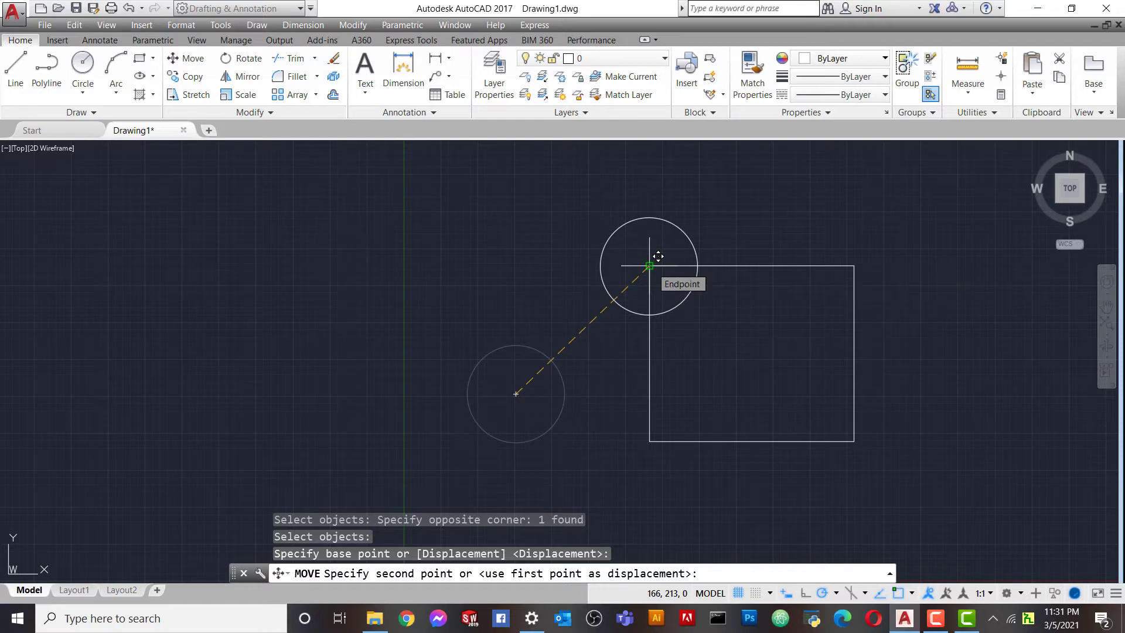
left_click(658, 256)
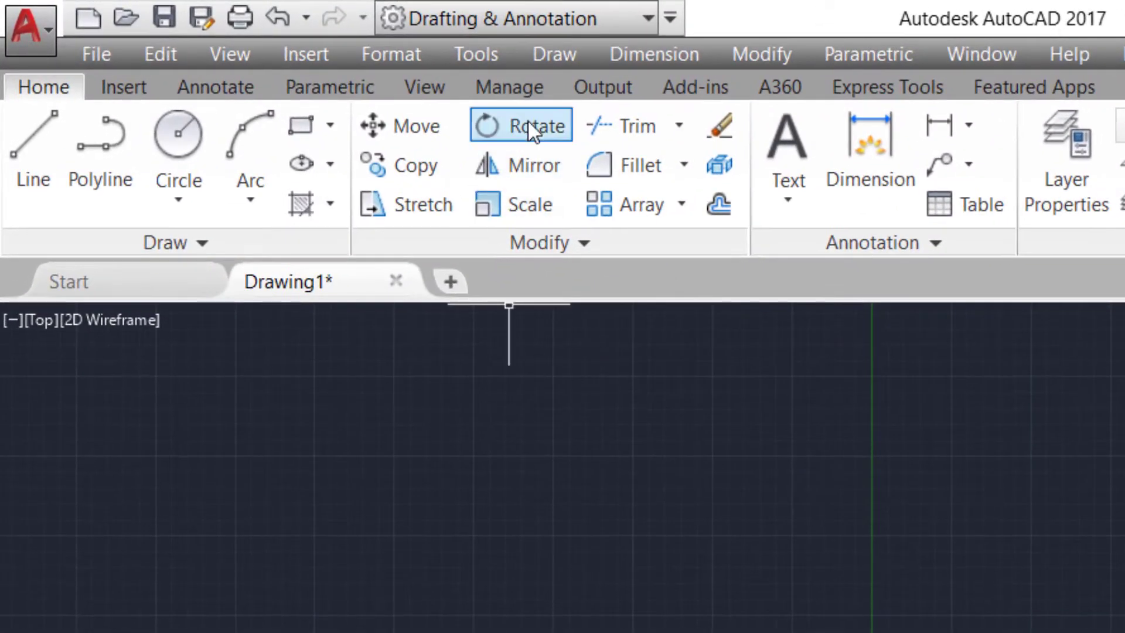
mouse_move(521, 126)
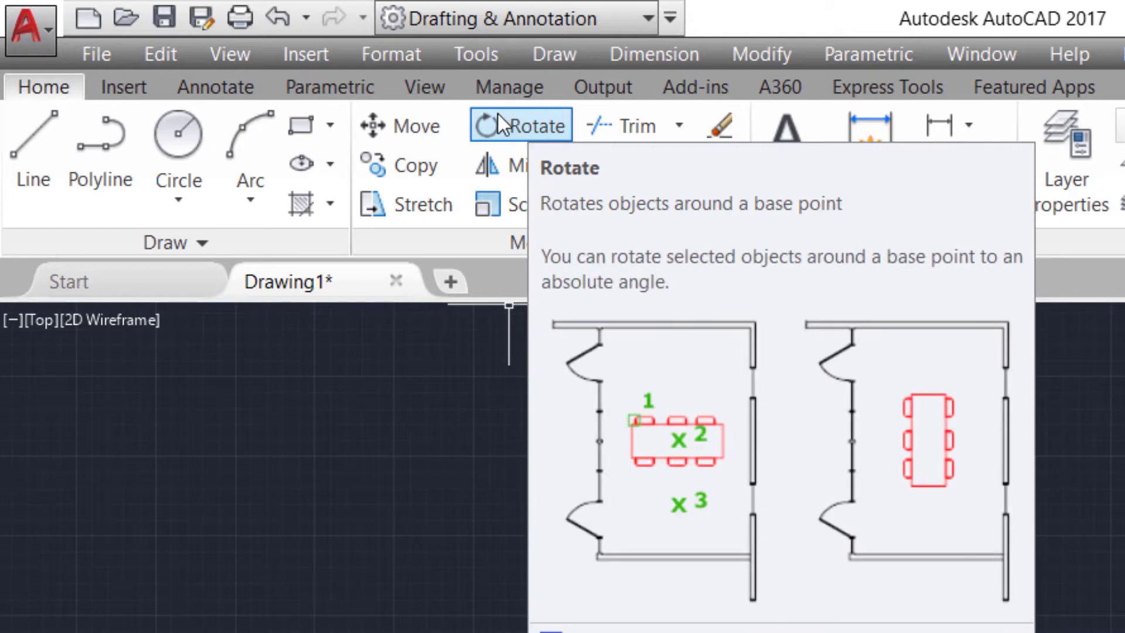
- Delete the circle from the drawing
left_click(504, 123)
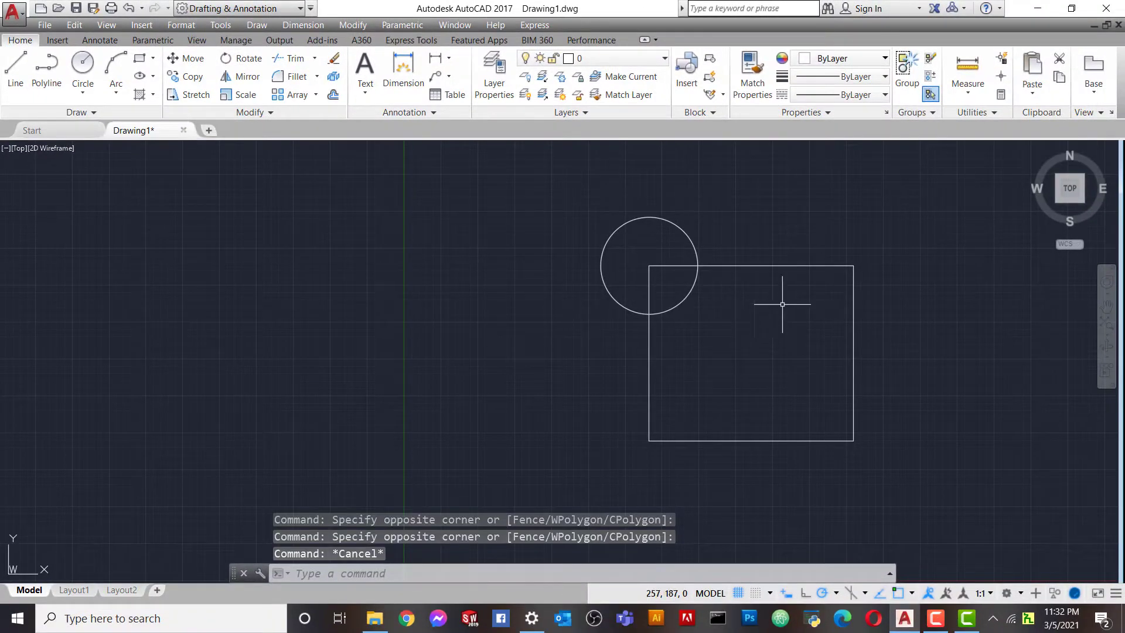
left_click(695, 241)
key("Delete")
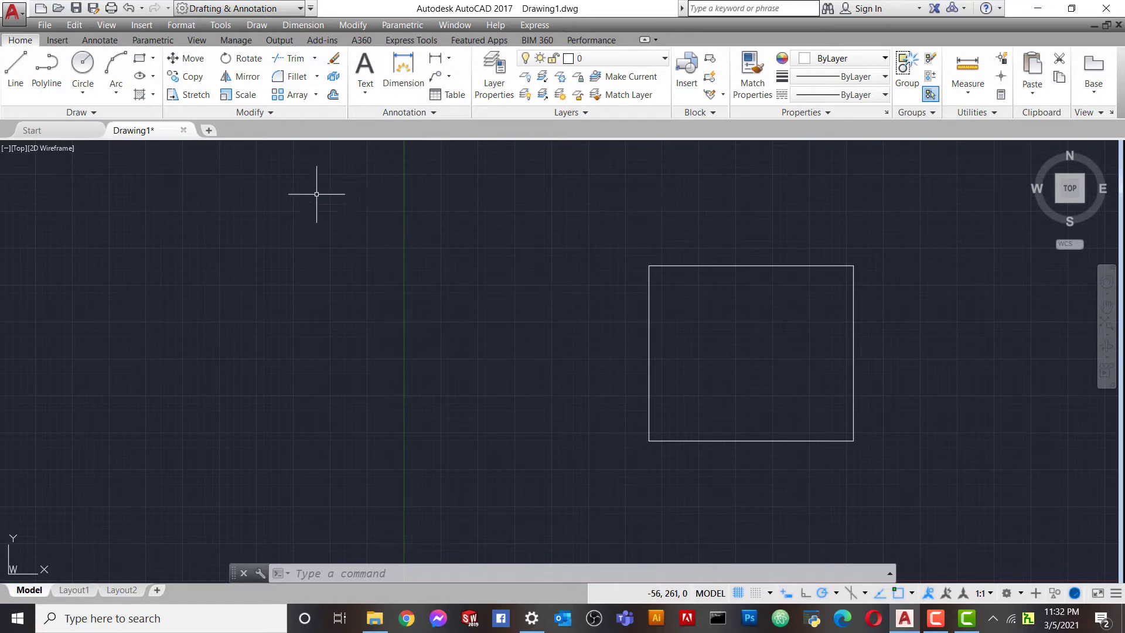
- Rotate a copy of the rectangle 45° about its lower-left corner, keeping the original
left_click(248, 61)
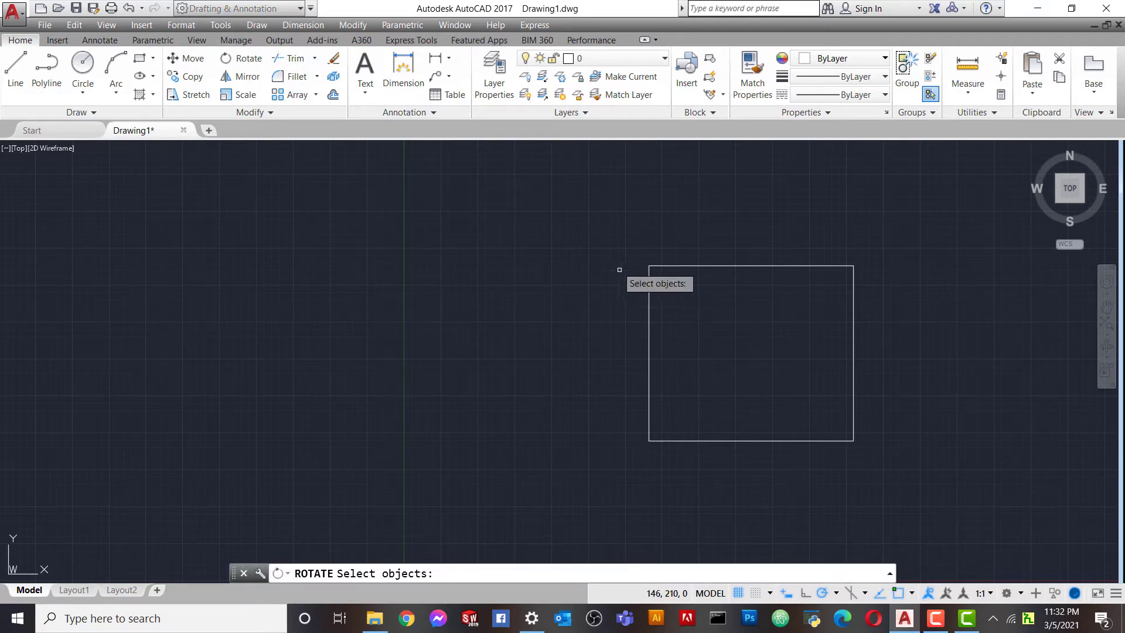
left_click(616, 219)
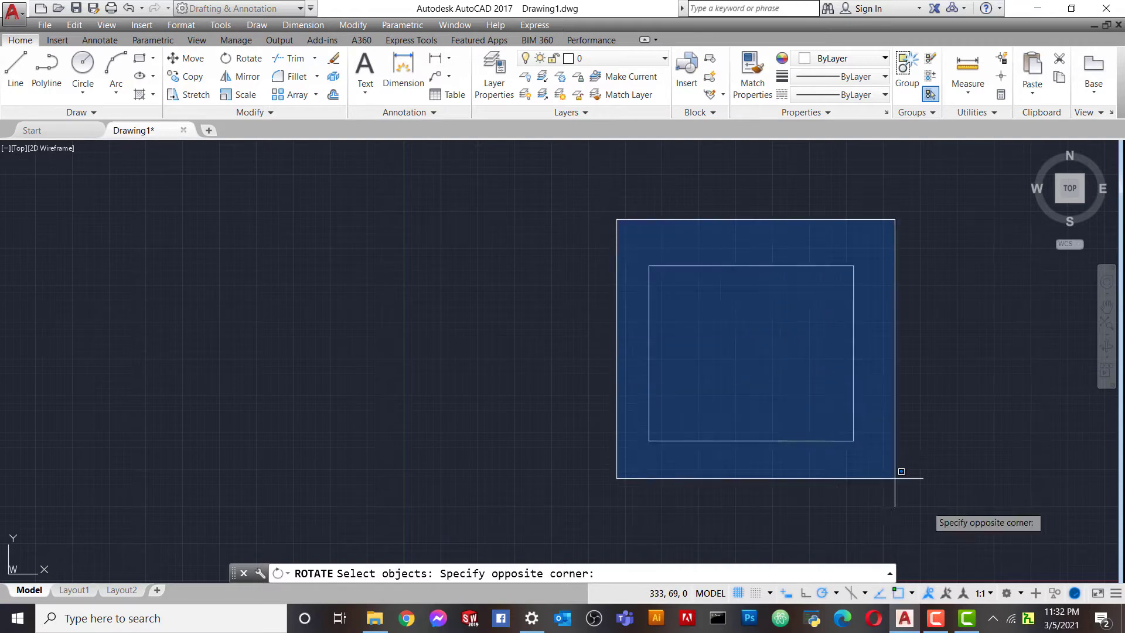
left_click(949, 533)
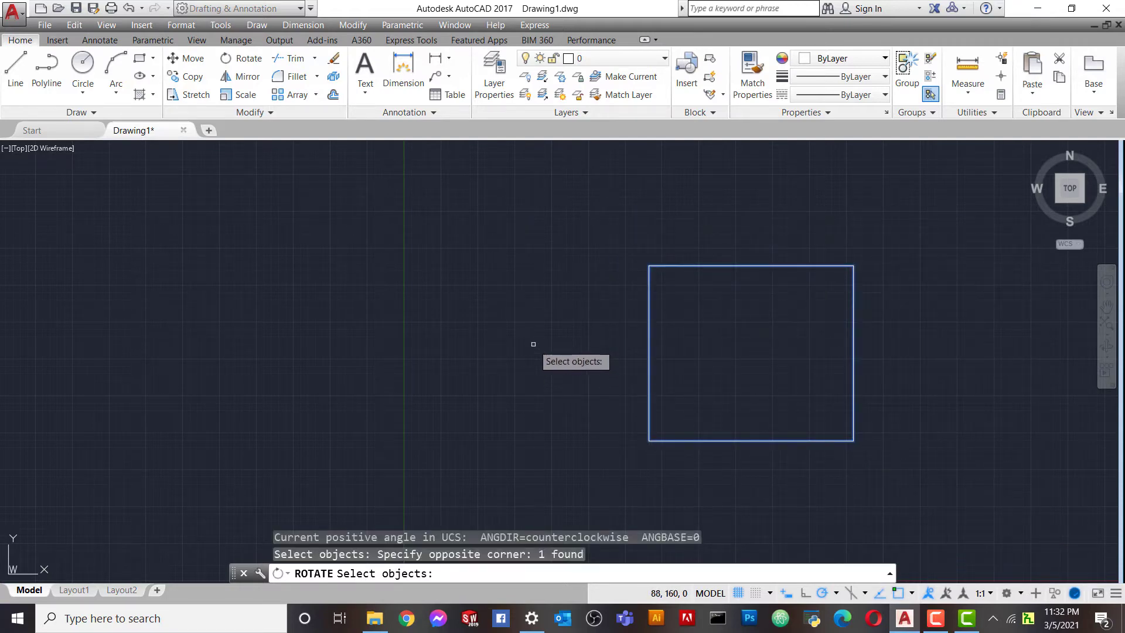
key("Return")
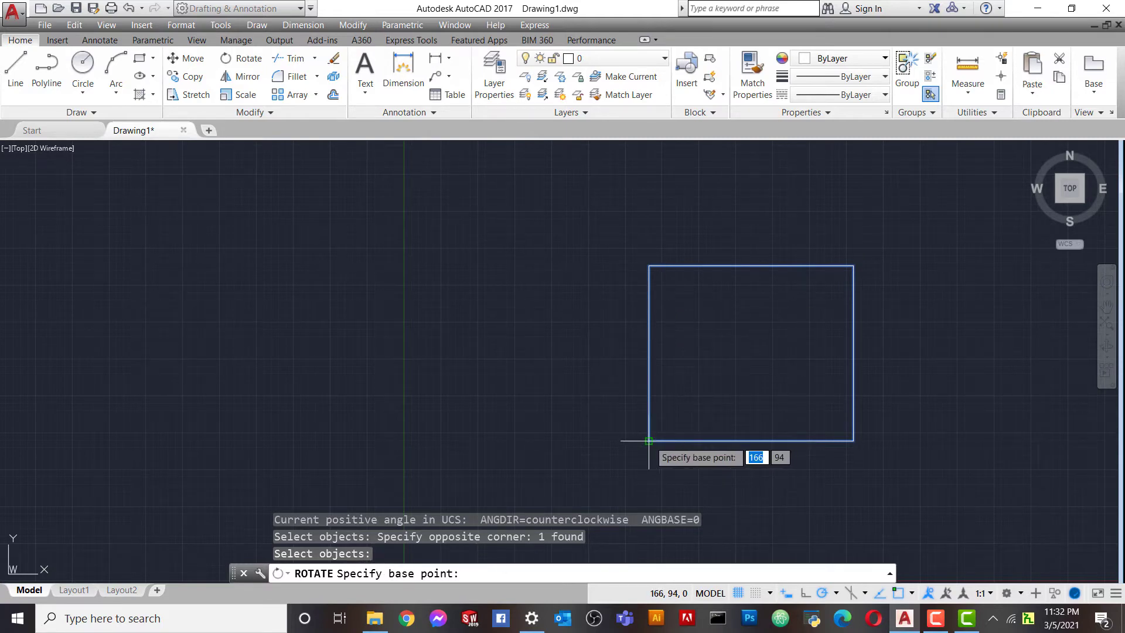
left_click(649, 441)
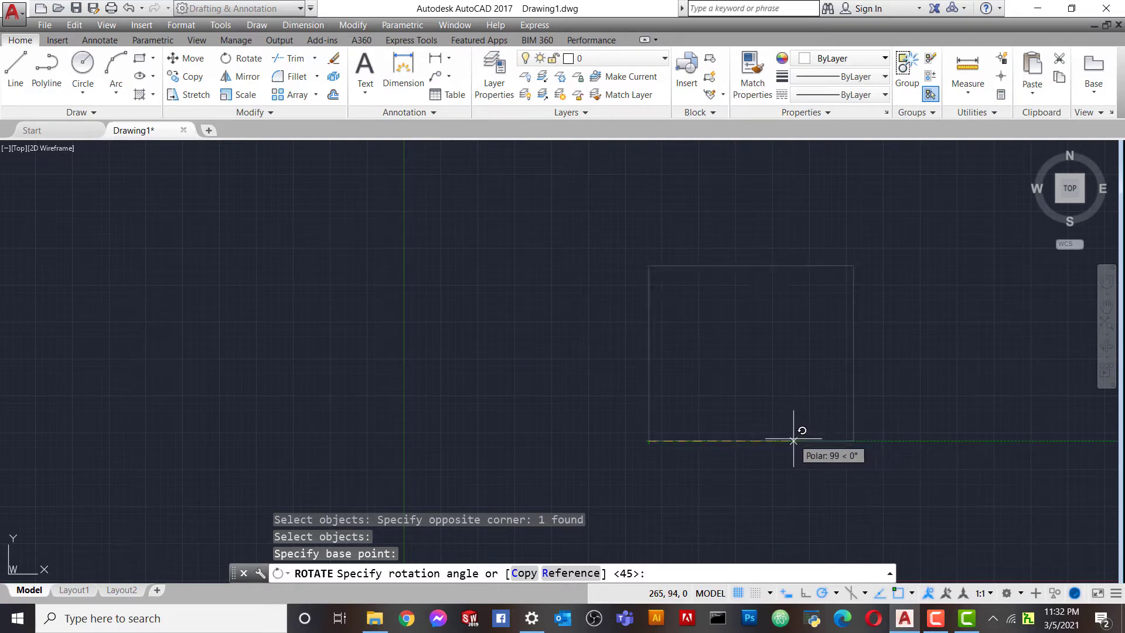
left_click(524, 575)
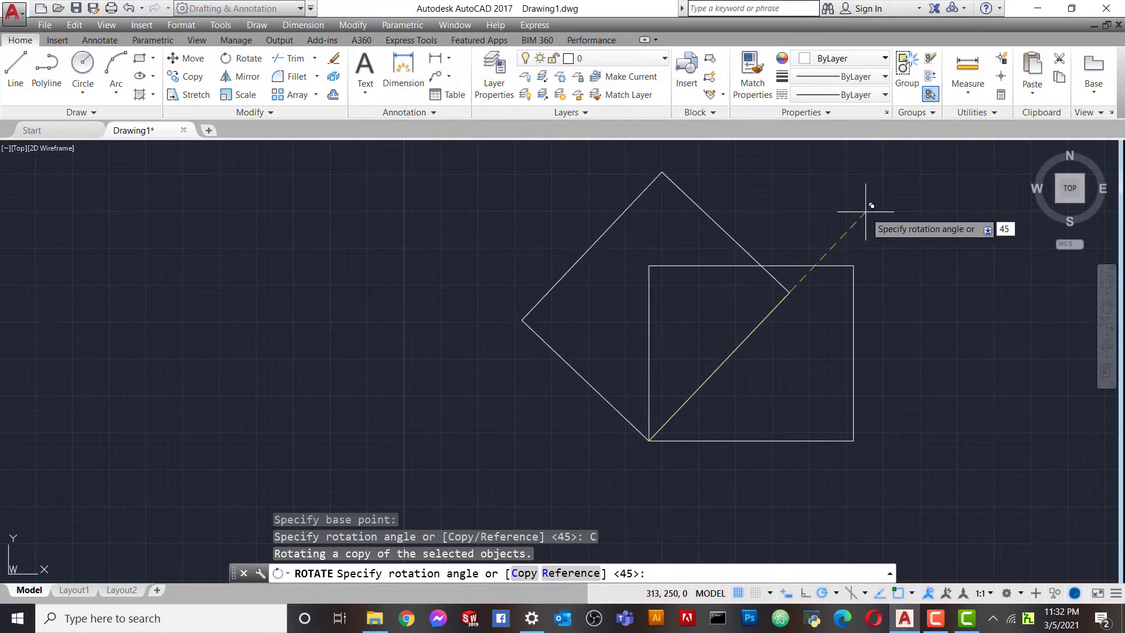
key("Return")
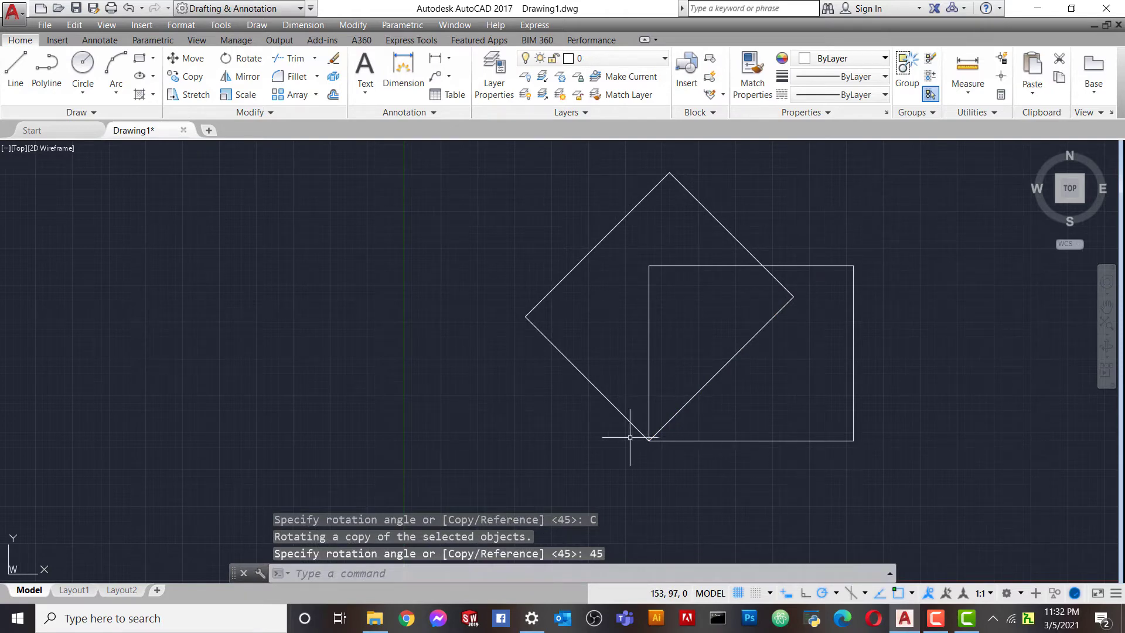
scroll(867, 297, "down", 1)
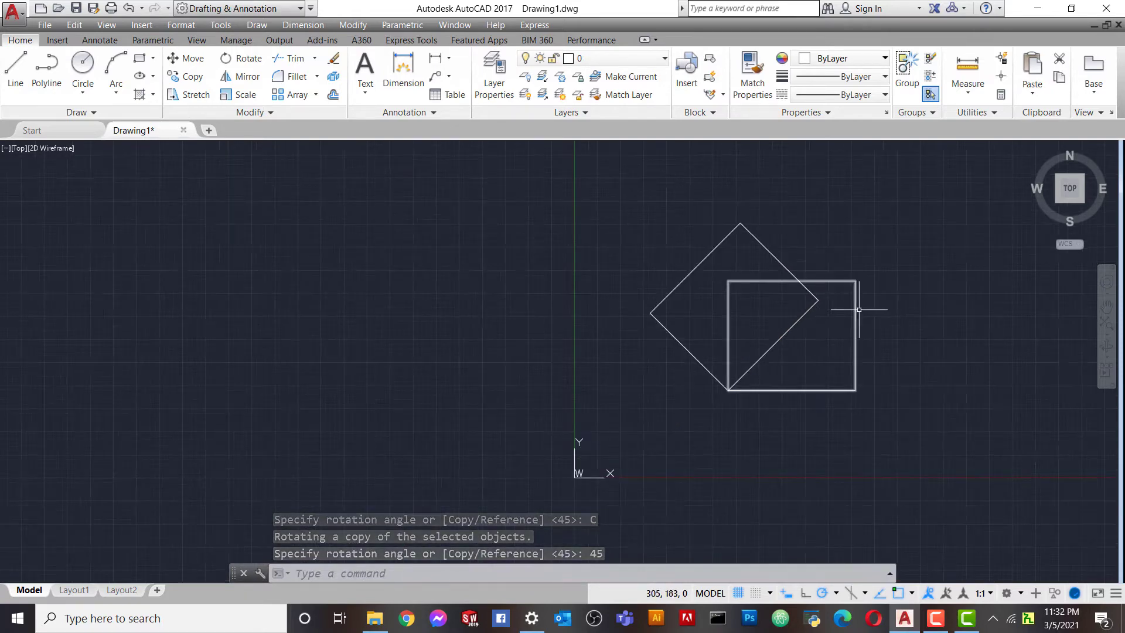
scroll(932, 309, "up", 2)
scroll(927, 311, "down", 1)
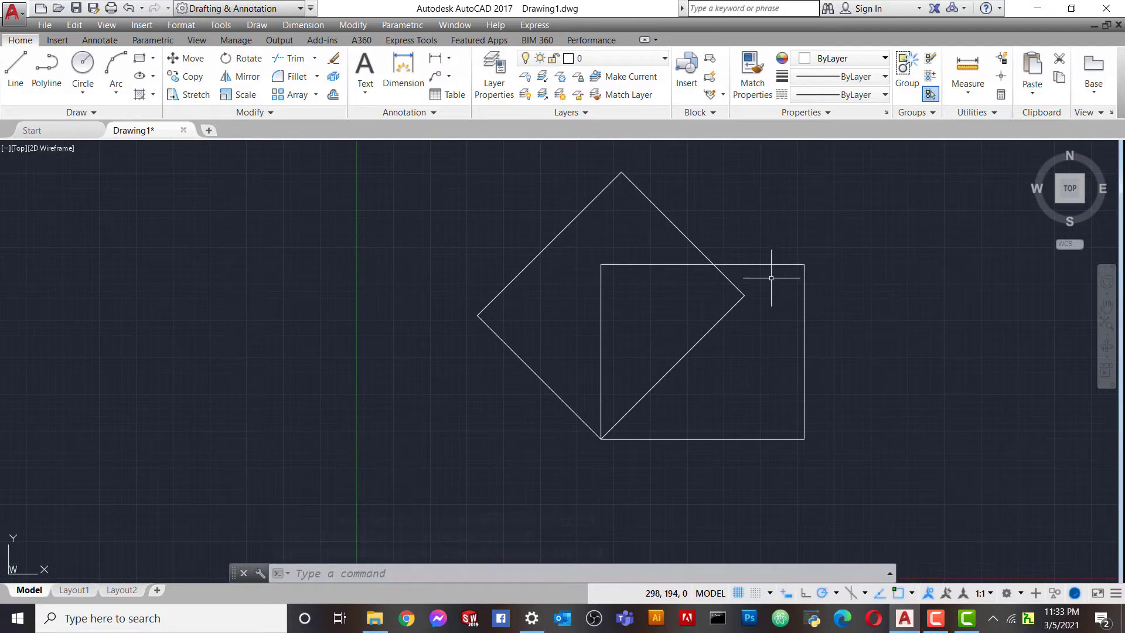
- Delete the rotated copy, then make a single copy of the square to its left, based at its lower-left corner
left_click(732, 246)
key("Delete")
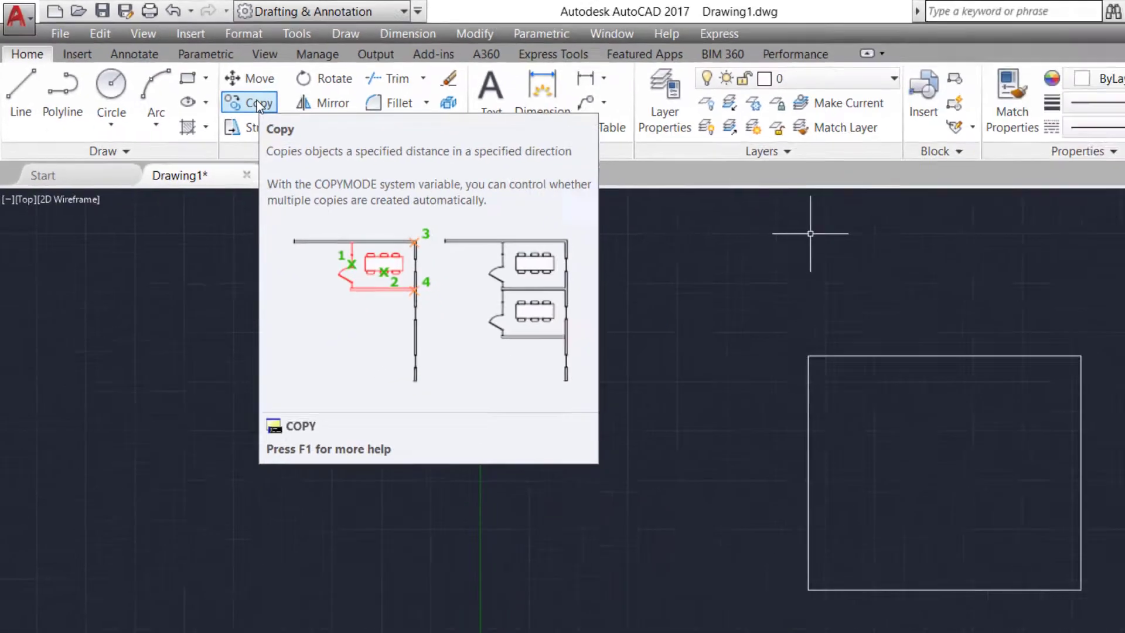
left_click(433, 171)
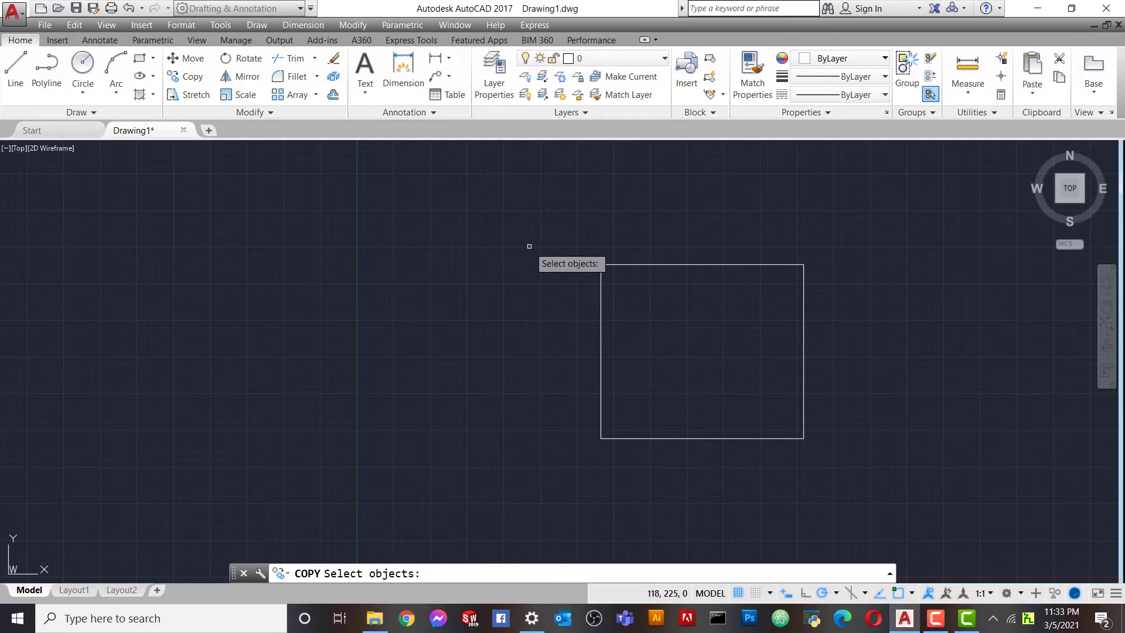
left_click(561, 233)
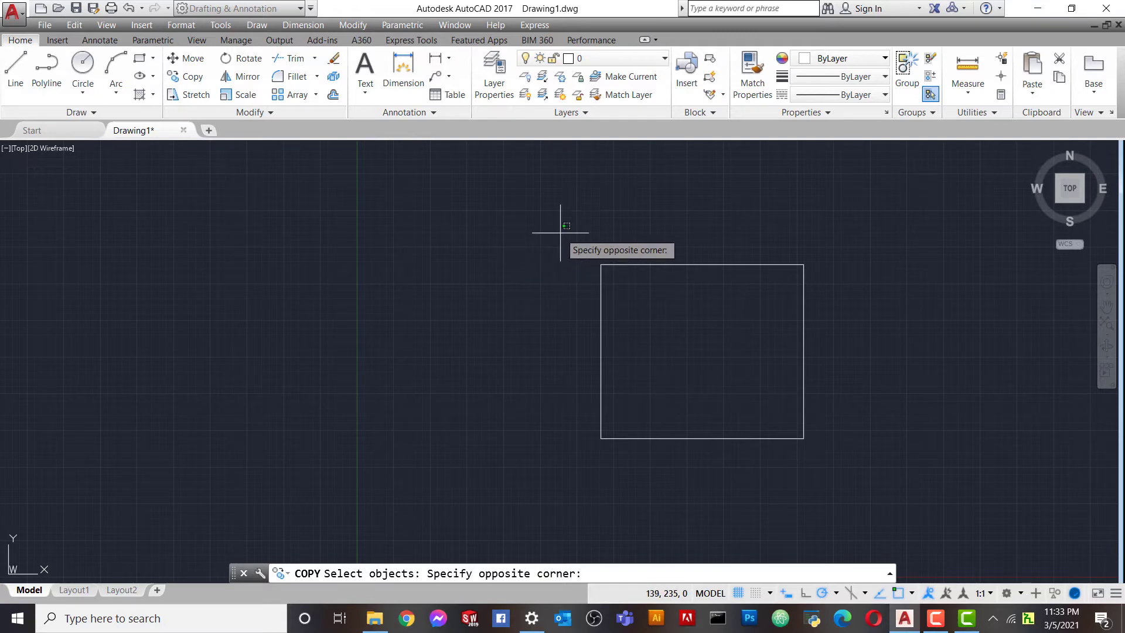
left_click(893, 472)
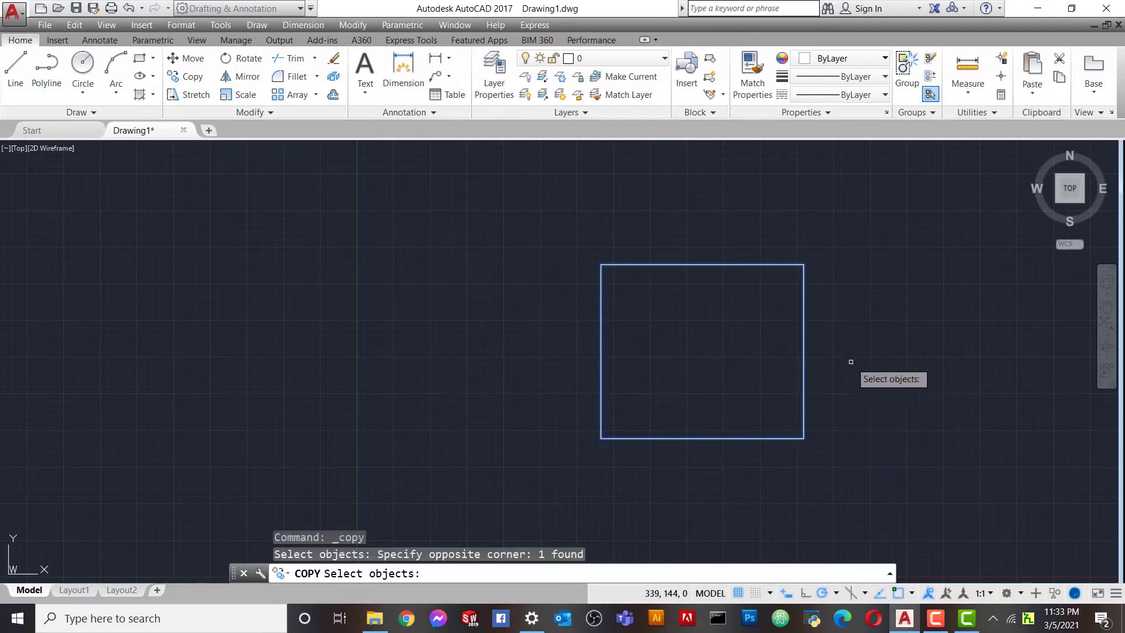
key("Return")
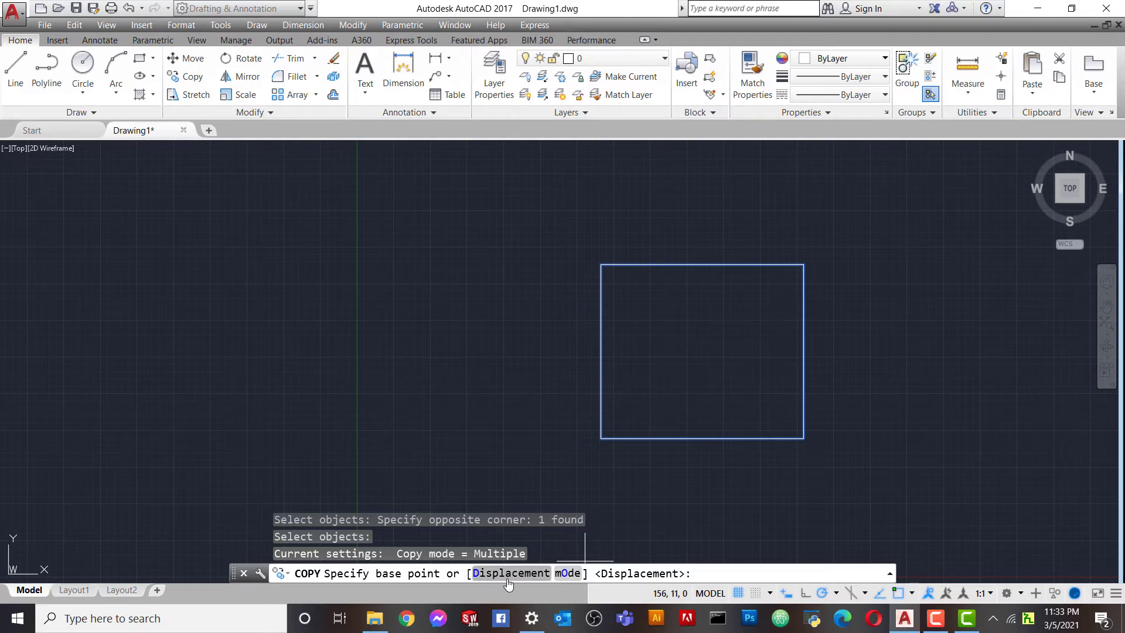
left_click(567, 578)
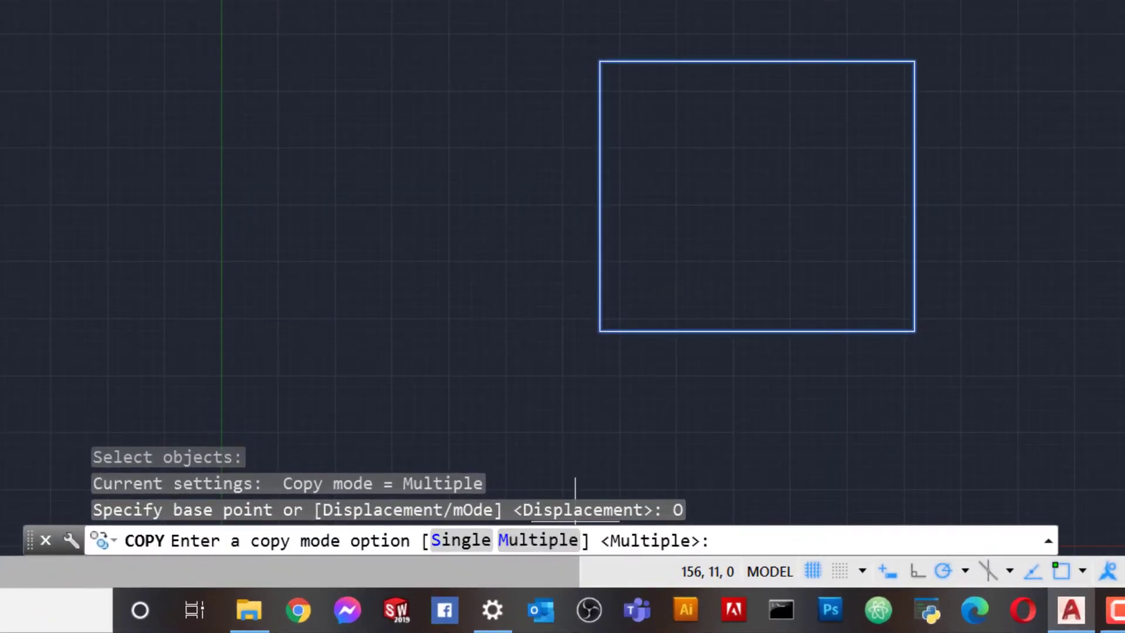
left_click(471, 542)
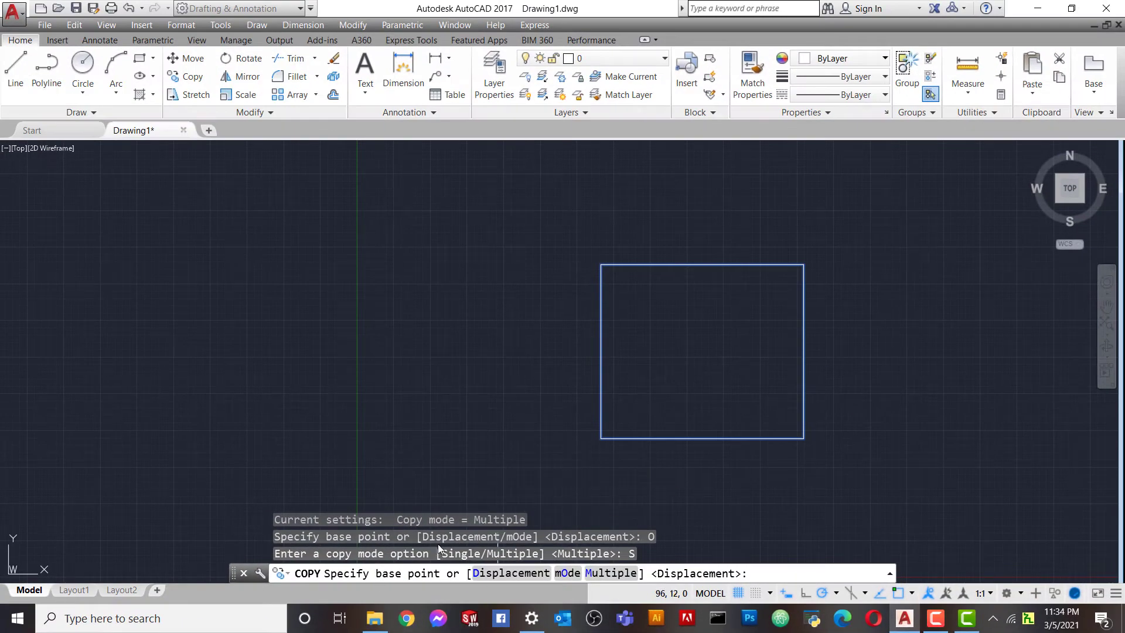
left_click(601, 438)
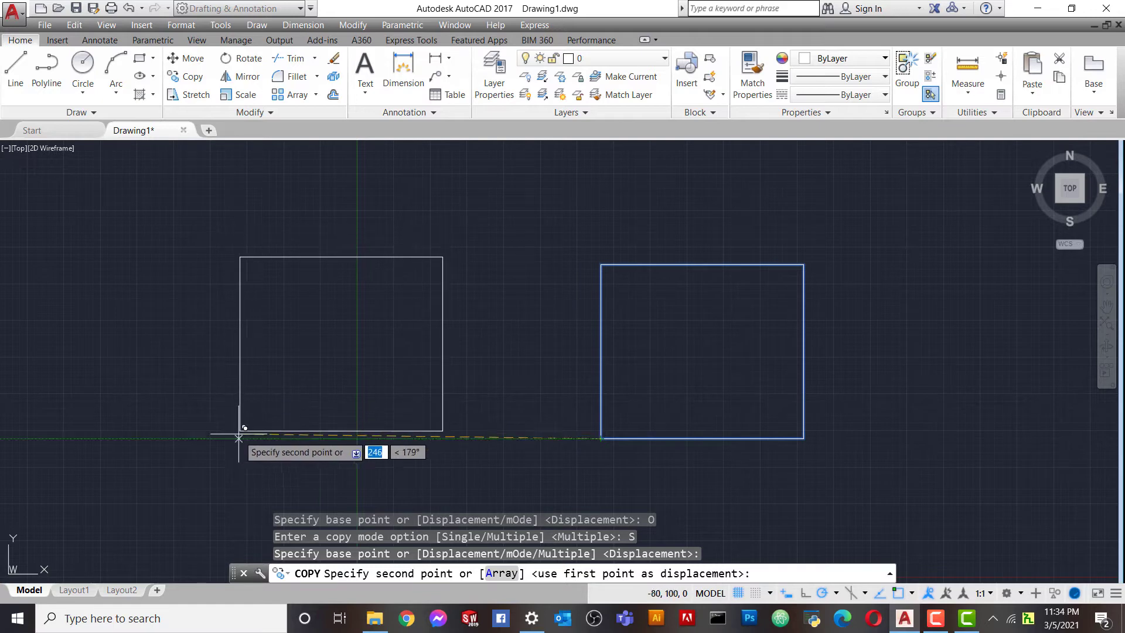
left_click(162, 387)
type("Co")
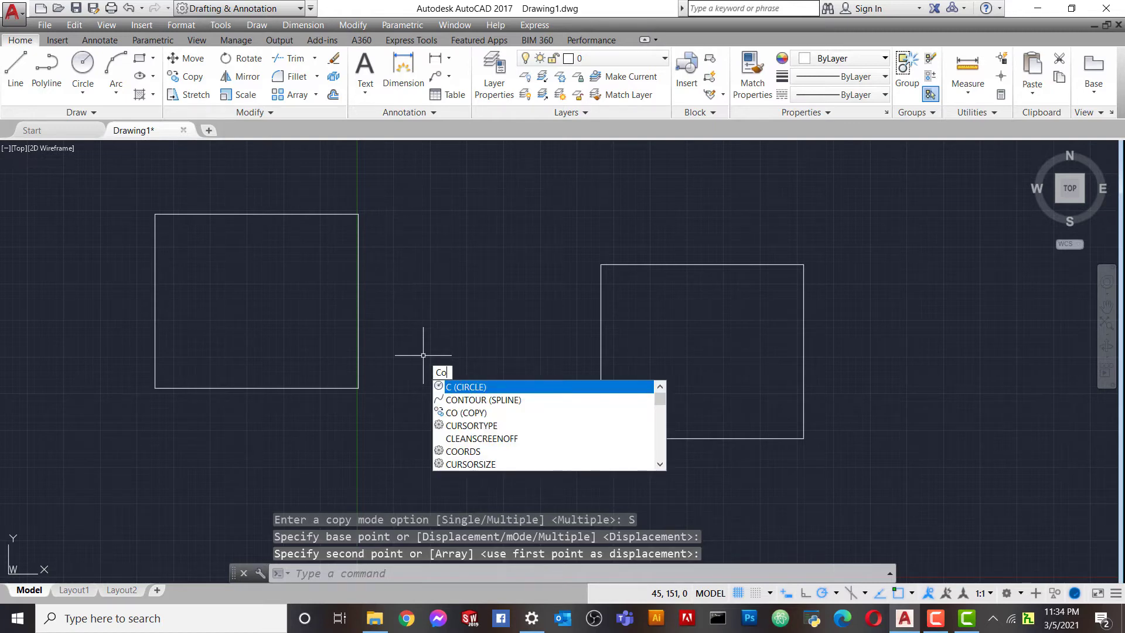
- Copy the right square in Multiple mode, using its lower-left corner as base point
type("p")
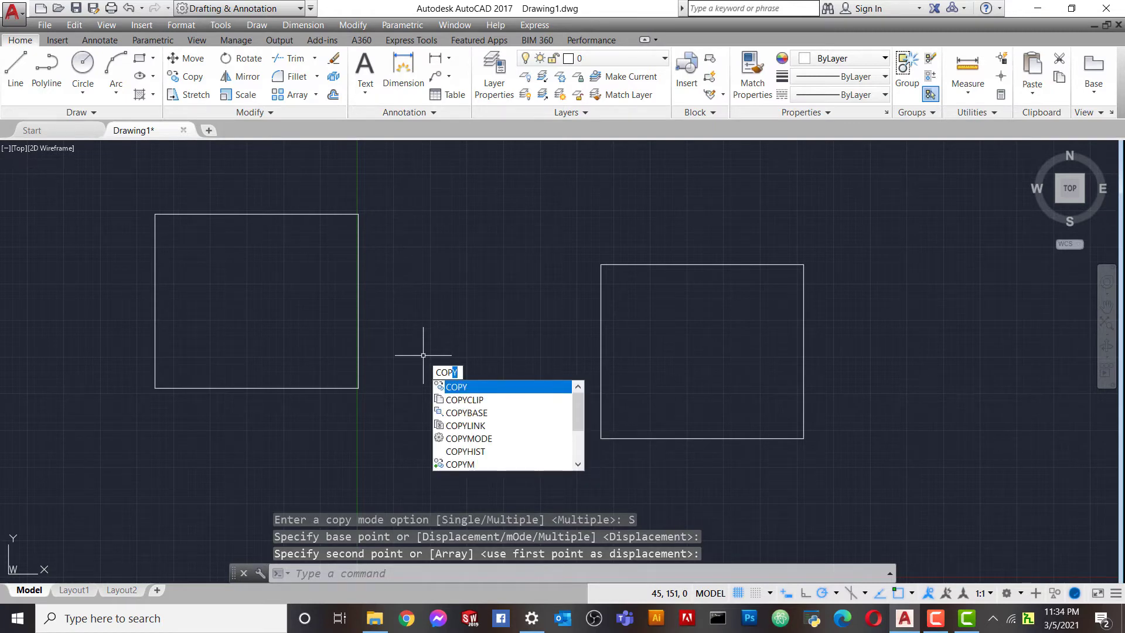
key("Return")
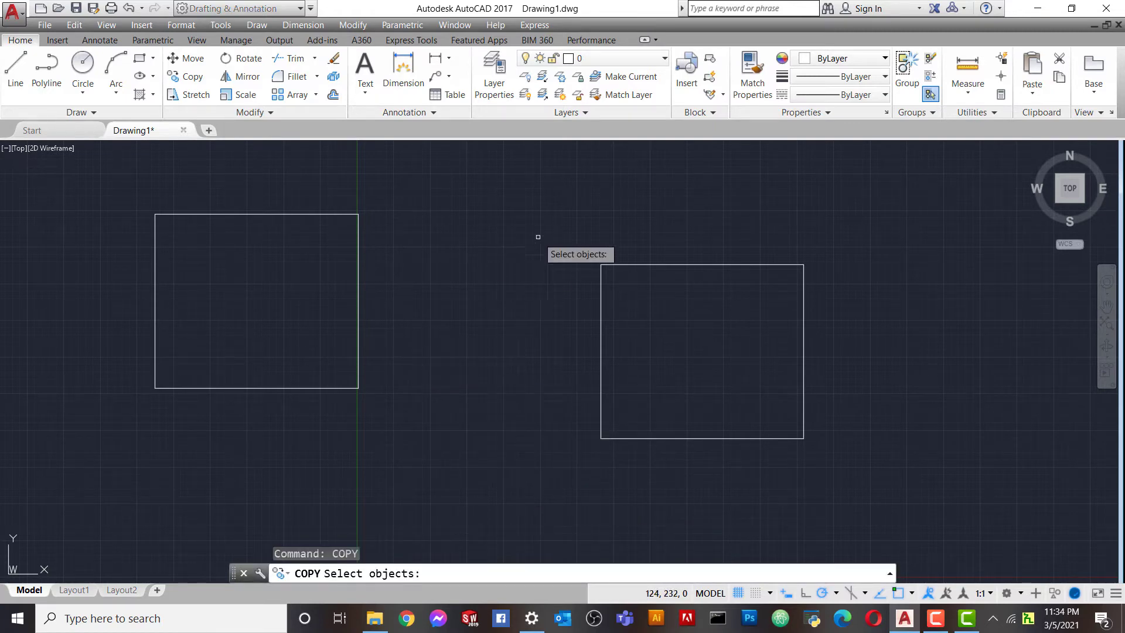
left_click(552, 215)
left_click(844, 485)
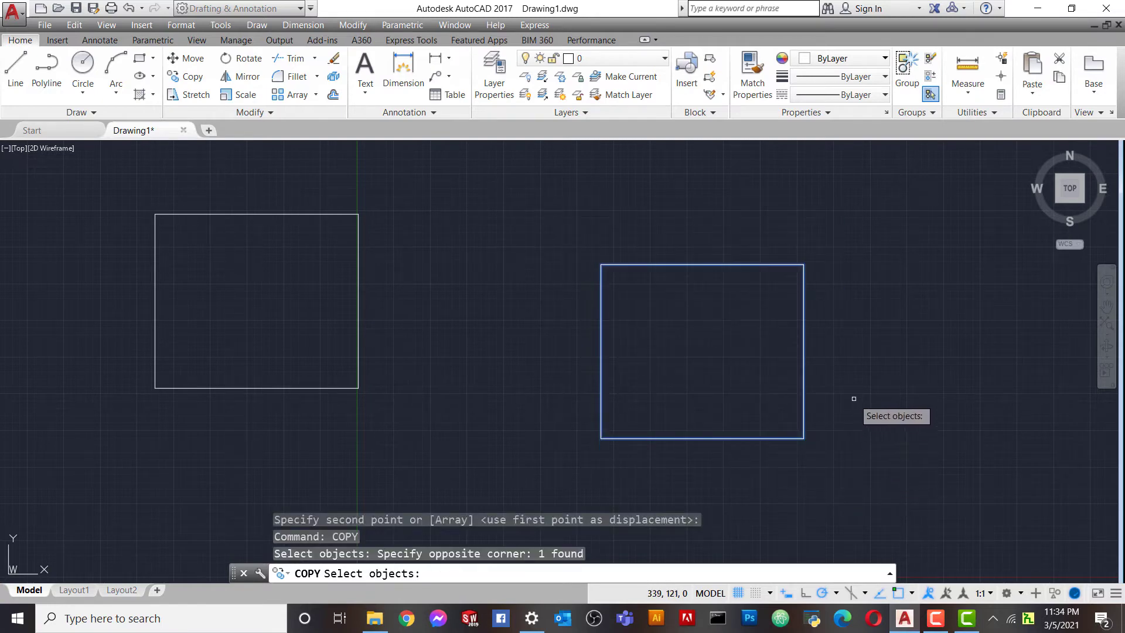
key("Return")
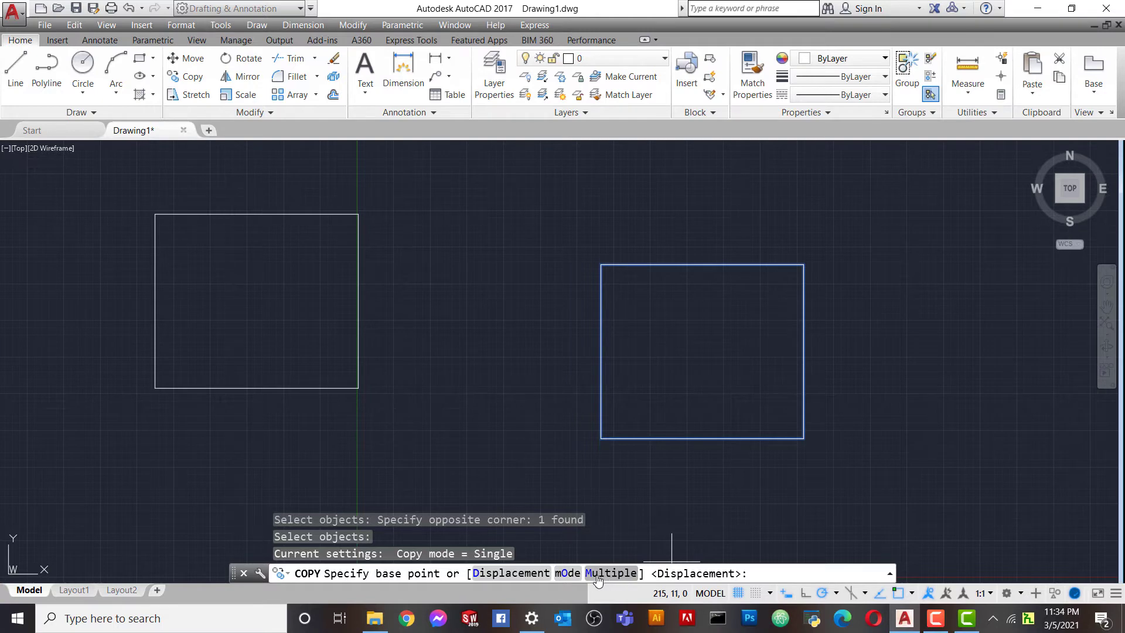
left_click(569, 578)
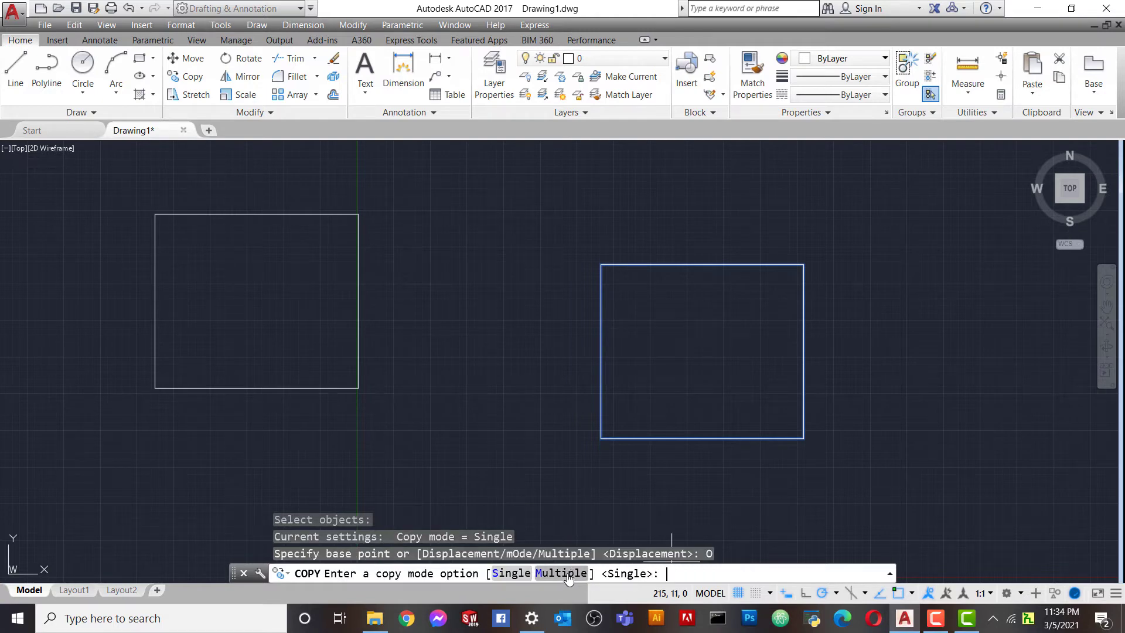
left_click(569, 578)
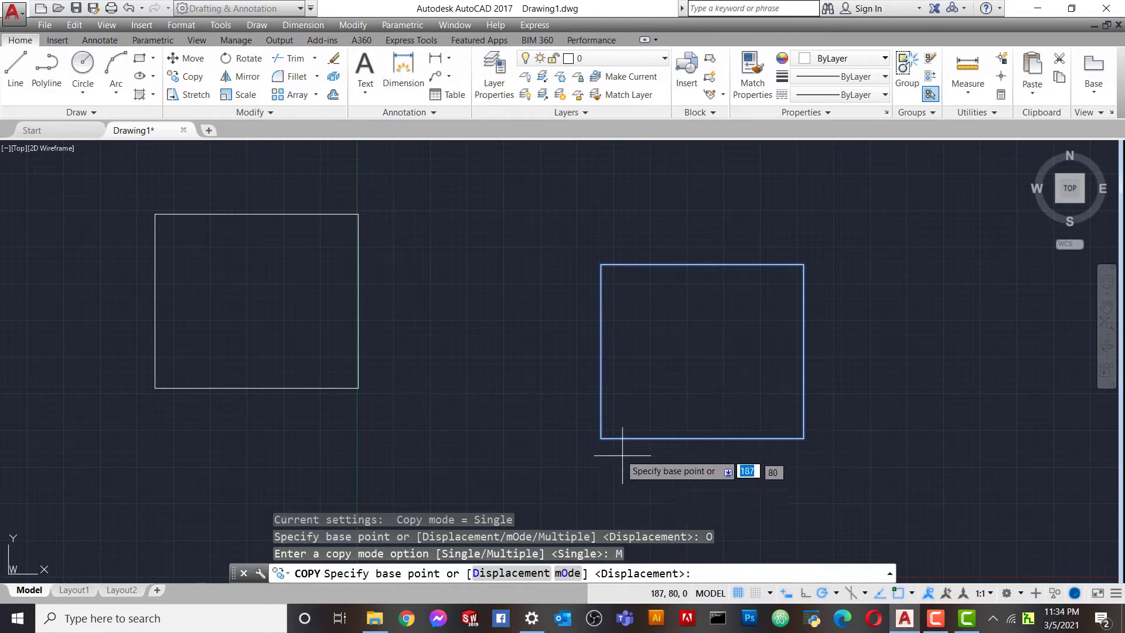
left_click(597, 435)
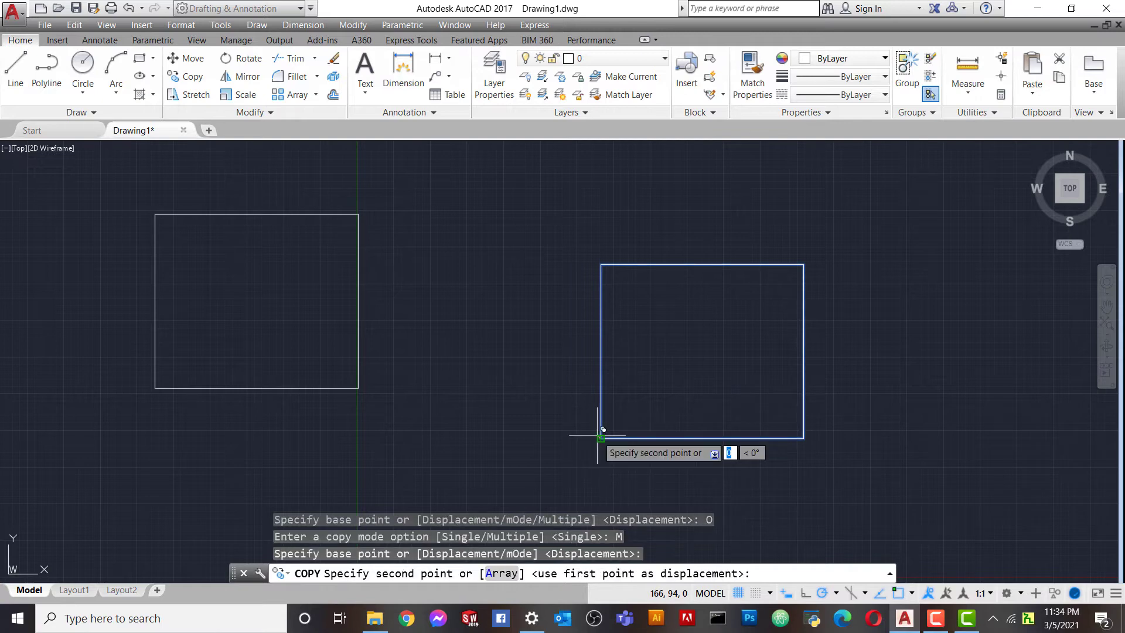
- Place eight copies of the square scattered around the original, then finish the copy
scroll(454, 306, "down", 3)
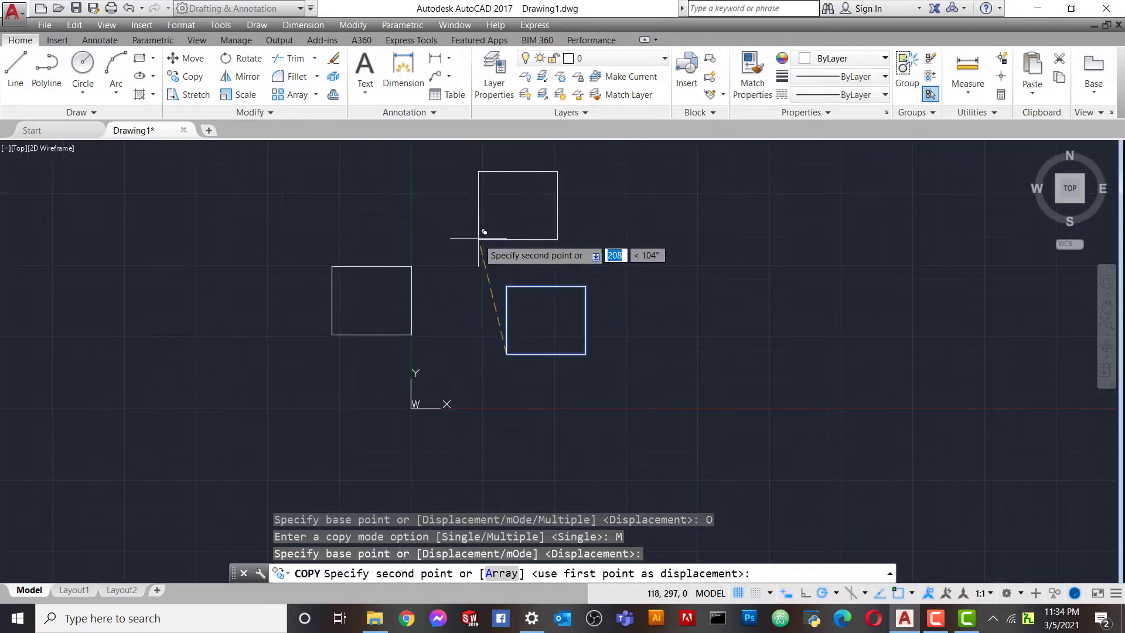
left_click(479, 230)
left_click(644, 250)
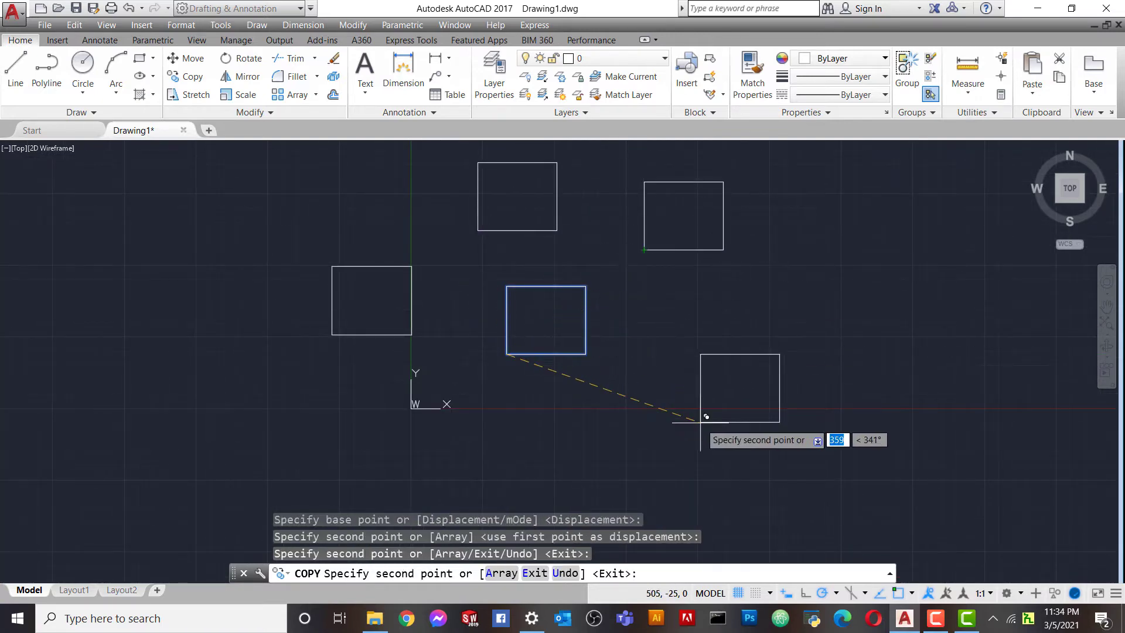
left_click(700, 422)
left_click(534, 470)
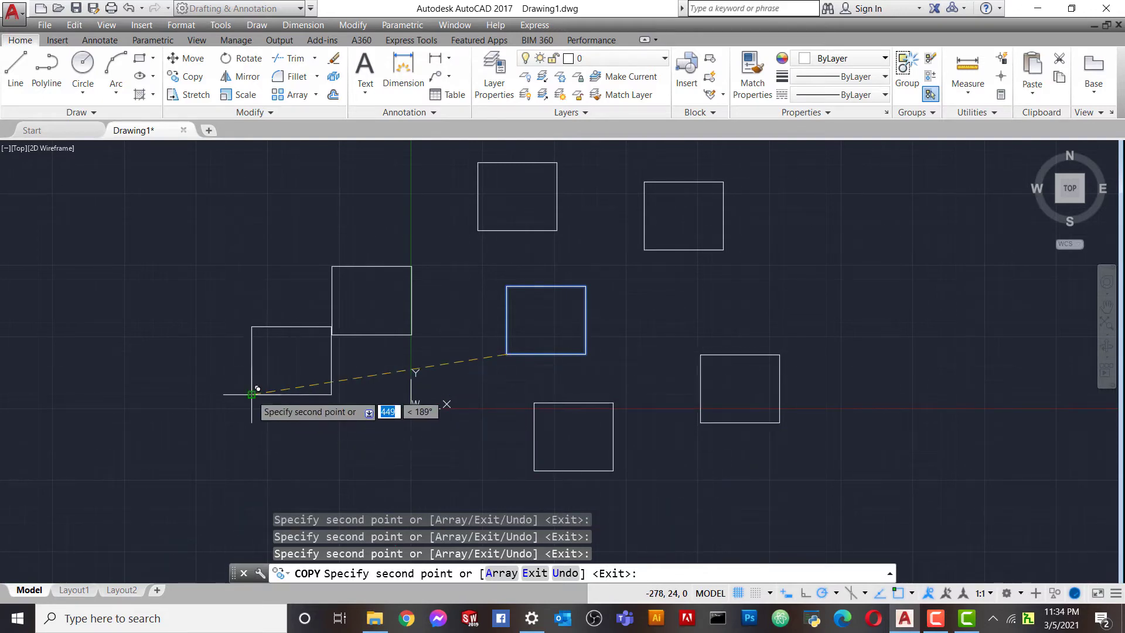
left_click(251, 394)
left_click(374, 473)
left_click(188, 221)
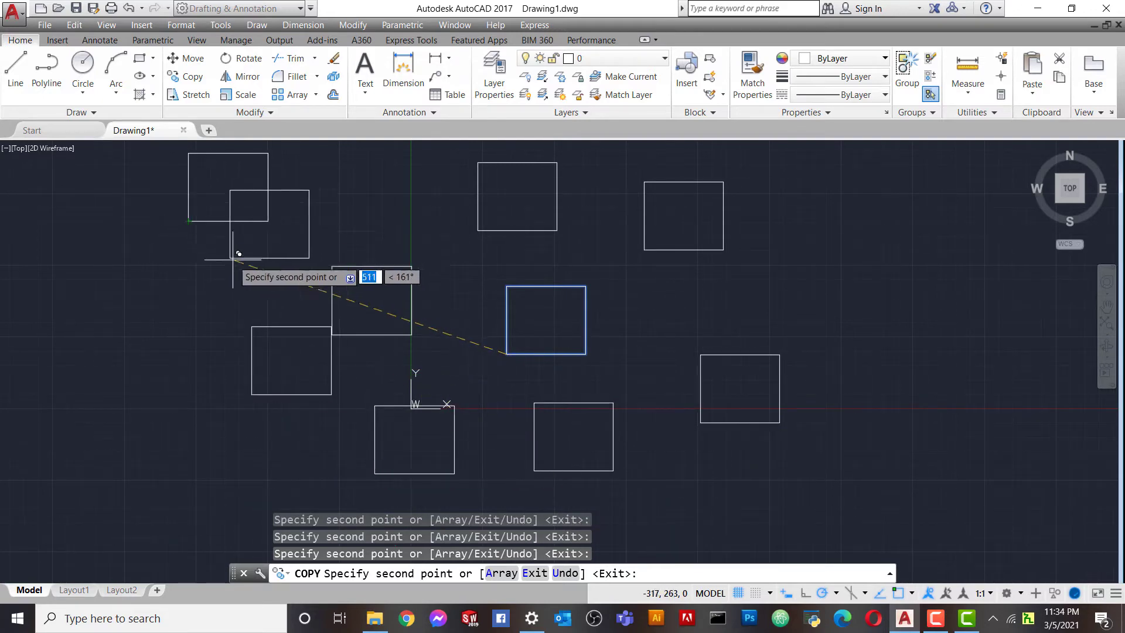
left_click(345, 230)
right_click(322, 230)
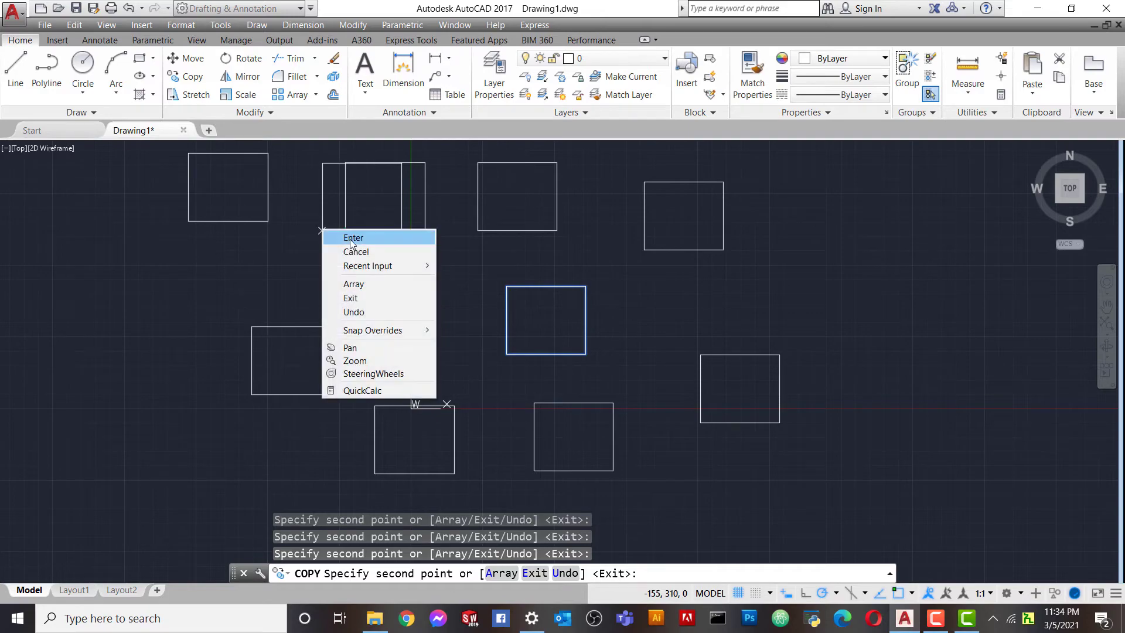
left_click(369, 238)
scroll(460, 258, "down", 4)
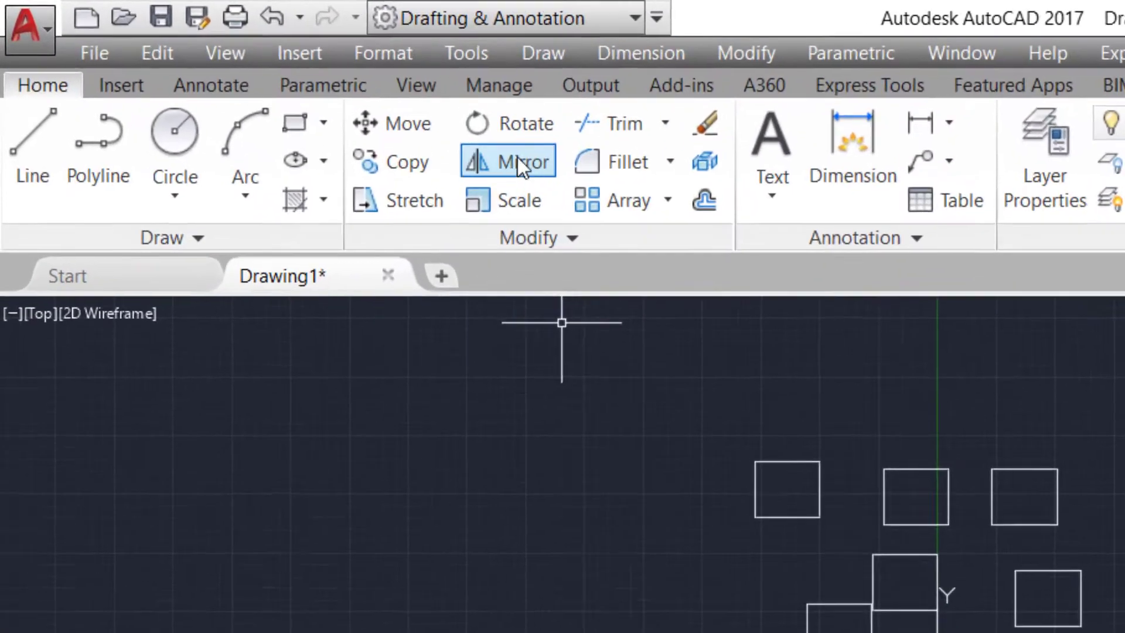
- Start Mirror, then undo to clear all the squares from the drawing
left_click(553, 156)
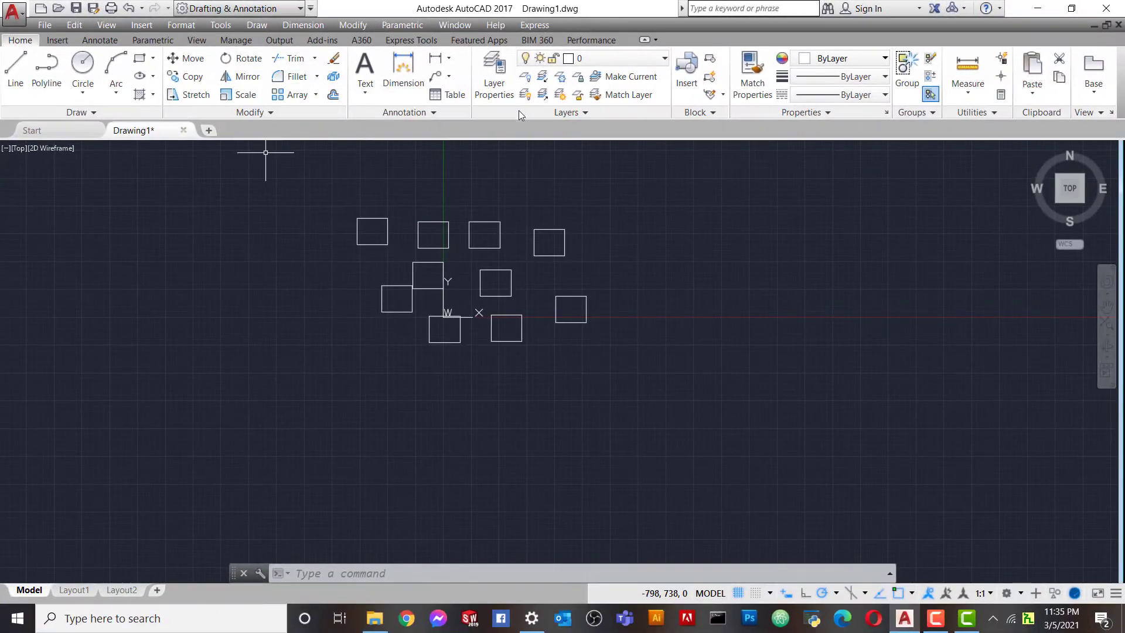
key("ctrl+z")
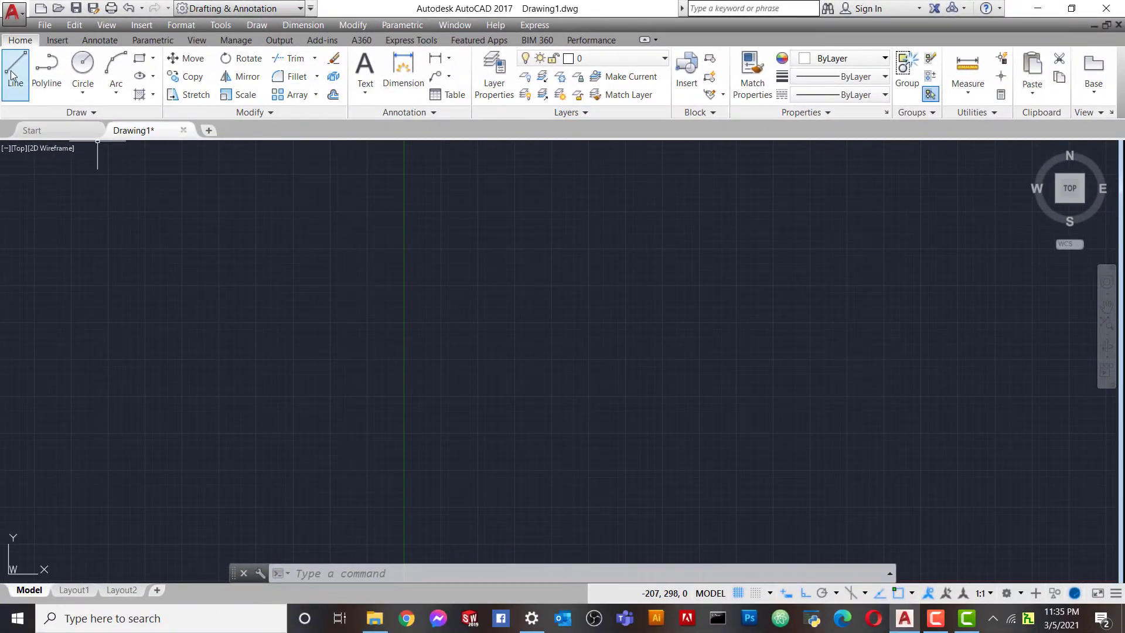
- Draw the first four lines of a stepped outline: left, down, right, down
left_click(11, 70)
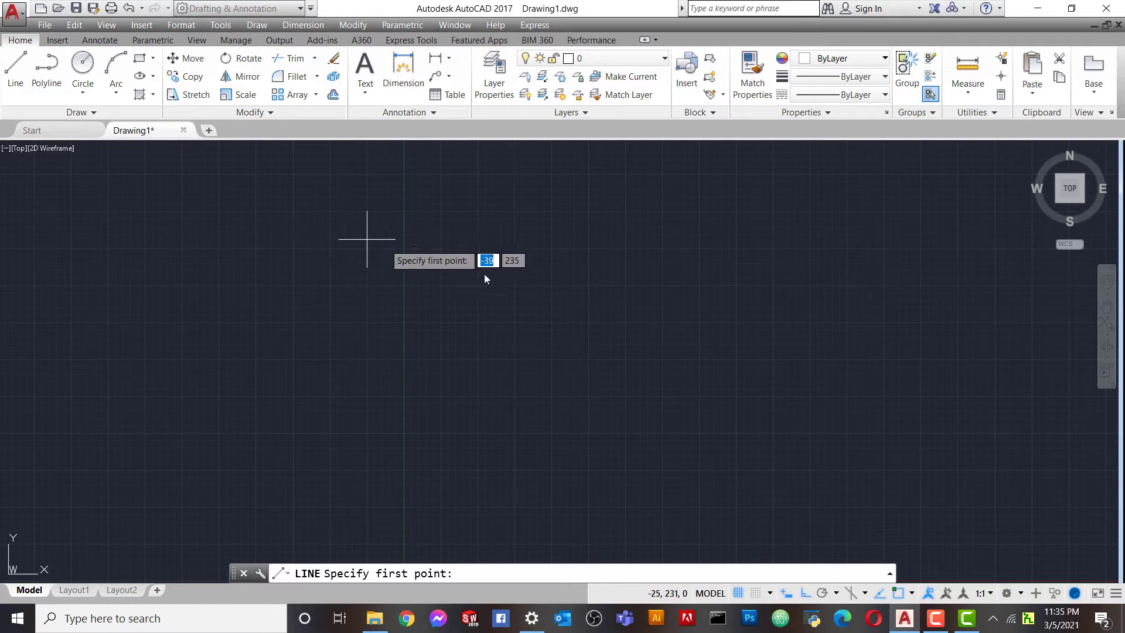
left_click(509, 248)
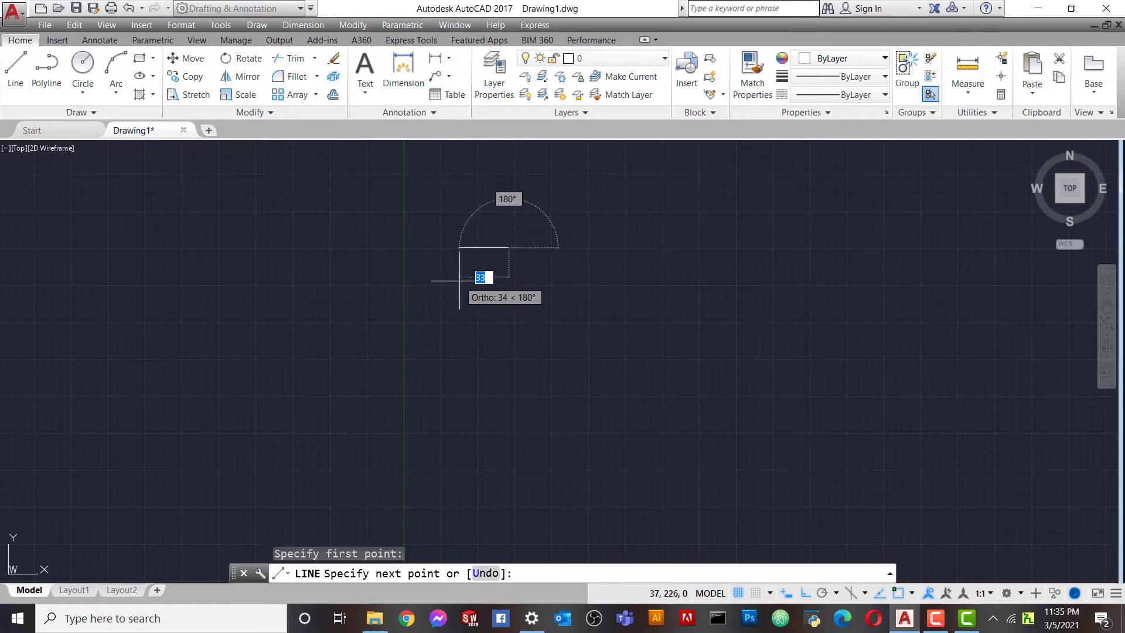
left_click(415, 249)
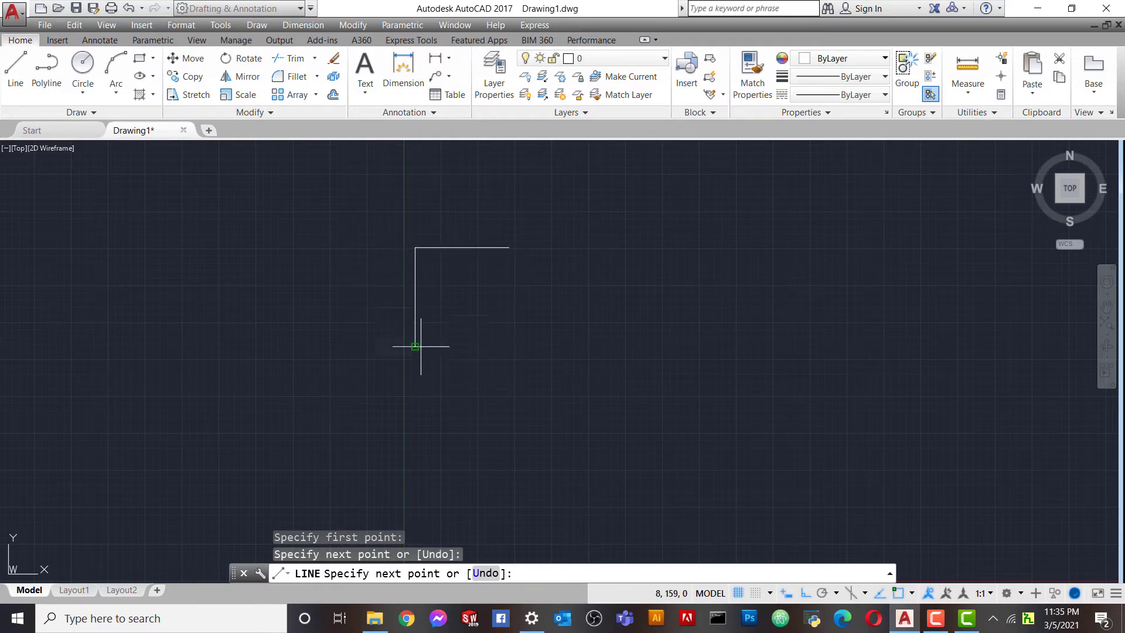
left_click(420, 346)
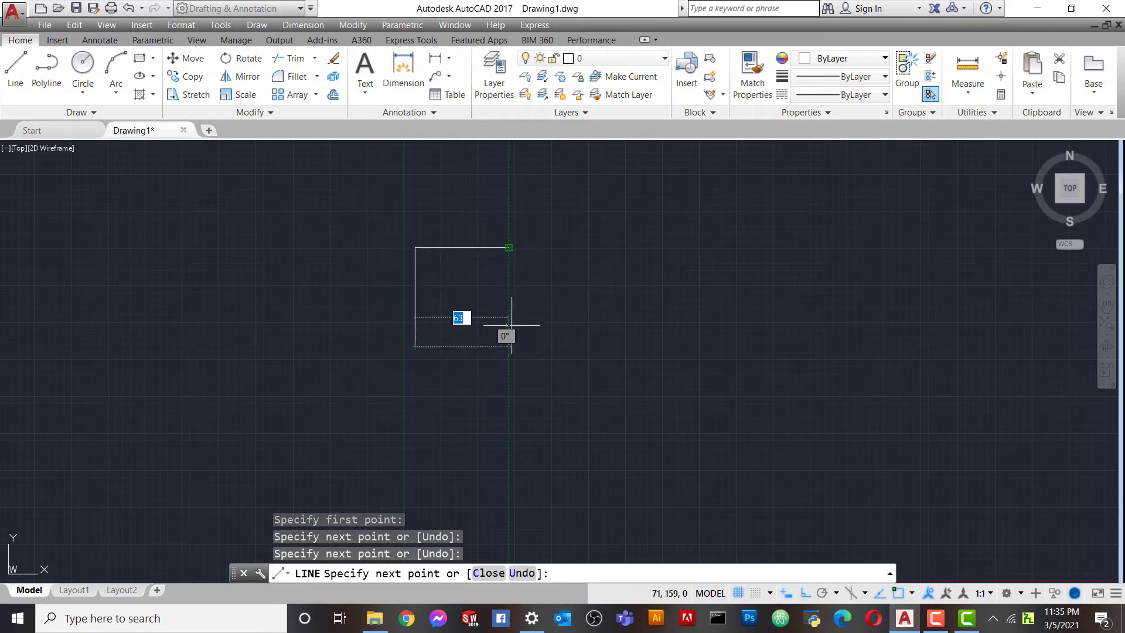
left_click(511, 346)
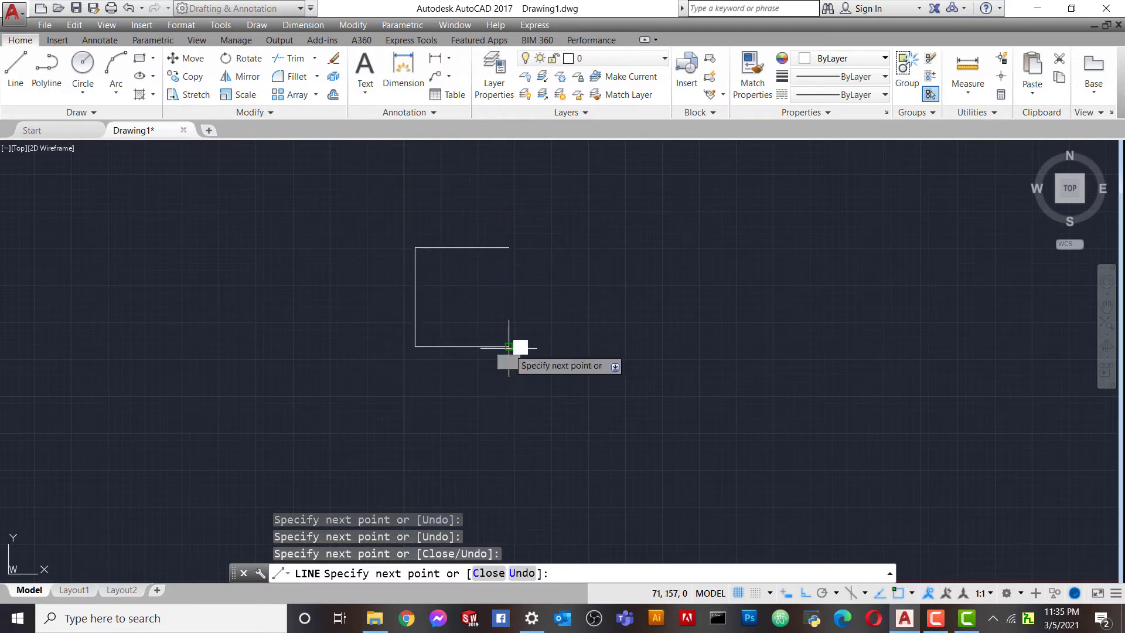
left_click(515, 454)
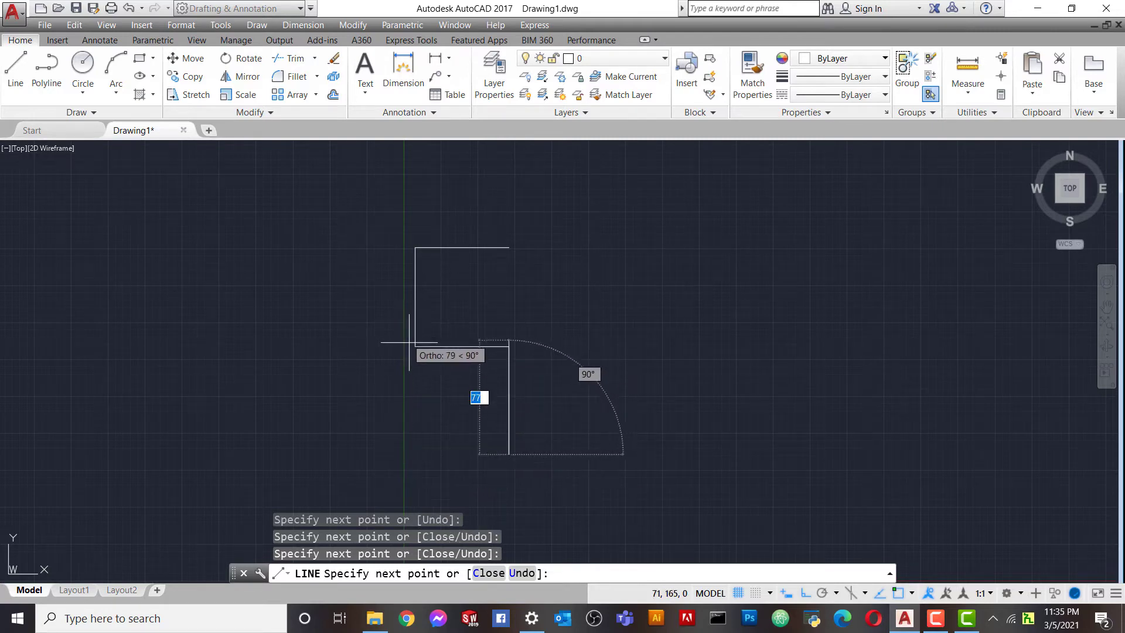
- With Ortho on, add the last three horizontal and vertical lines and end the line command
key("F8")
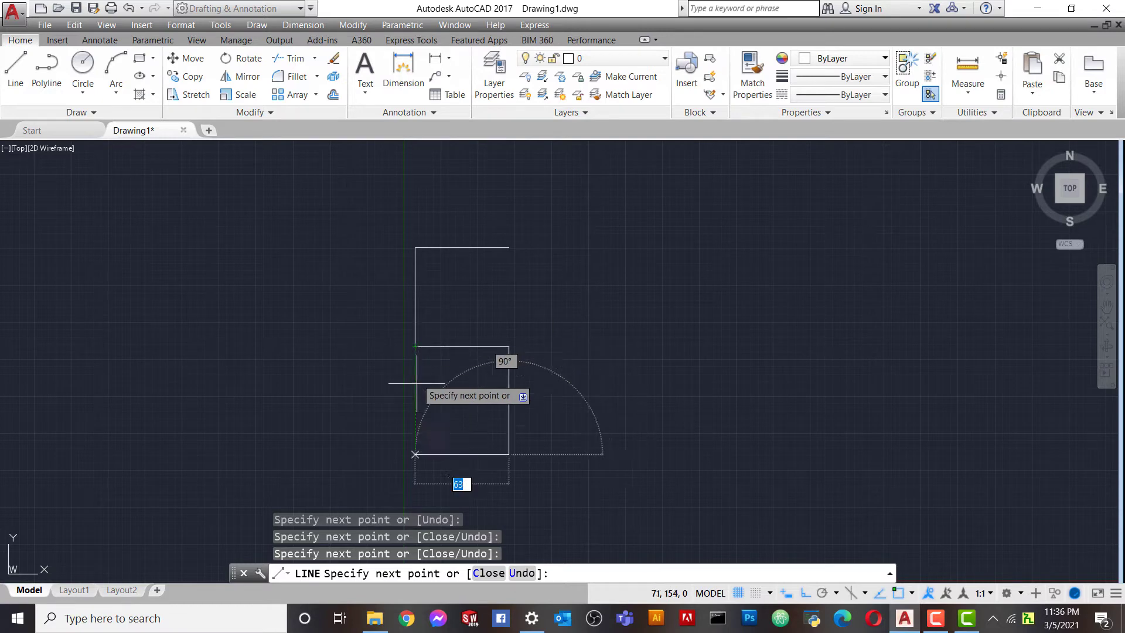
left_click(417, 446)
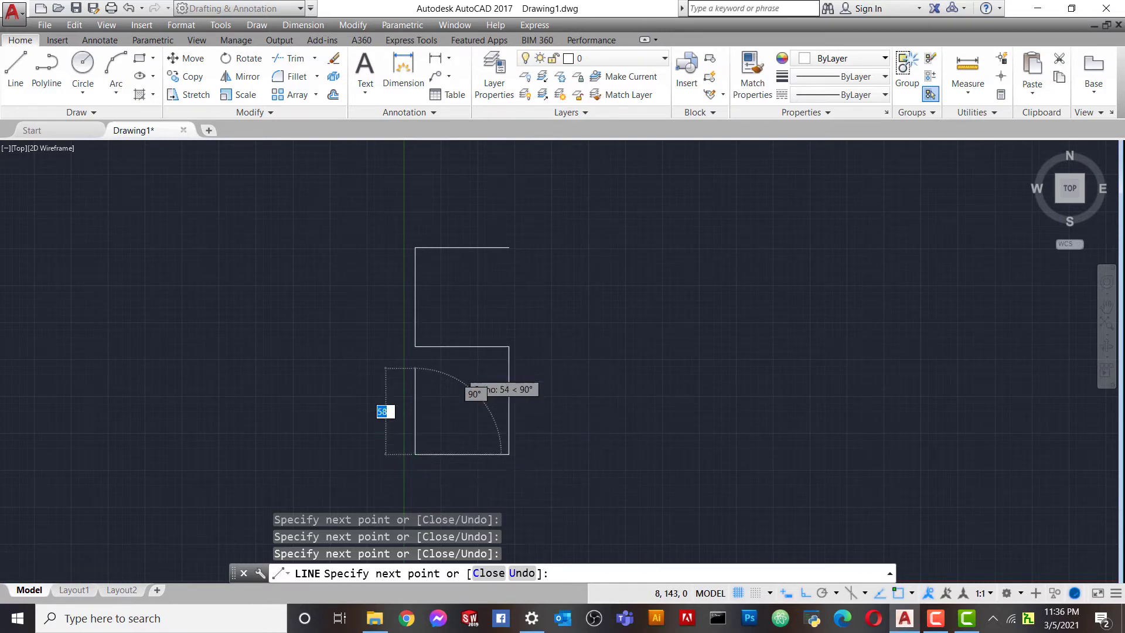
scroll(468, 364, "down", 2)
scroll(466, 448, "up", 3)
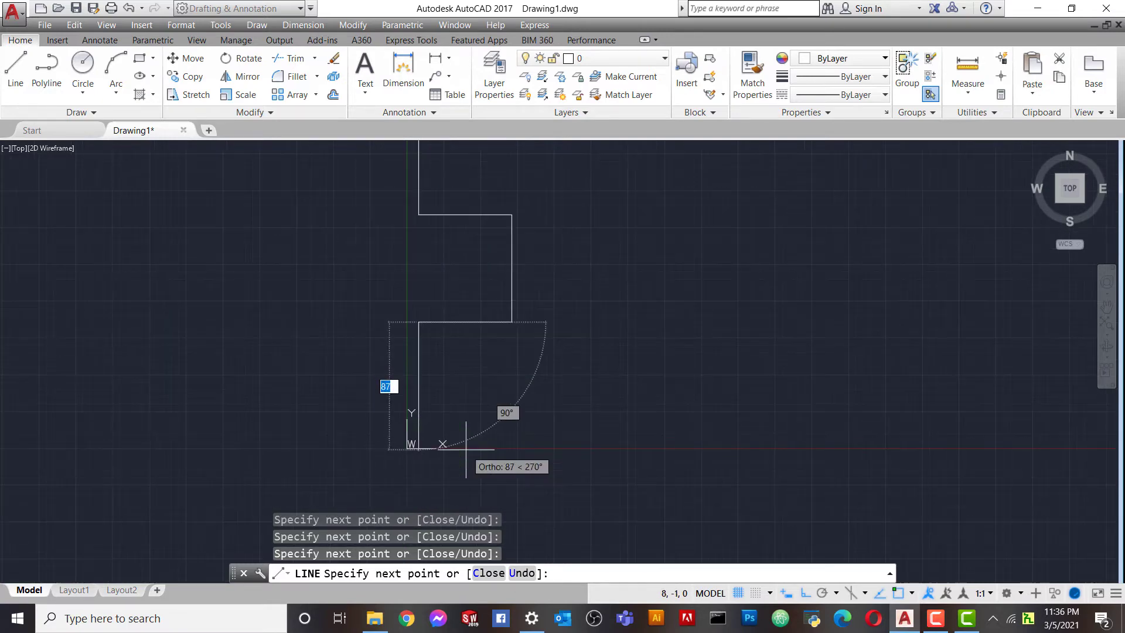
left_click(439, 394)
scroll(553, 406, "down", 2)
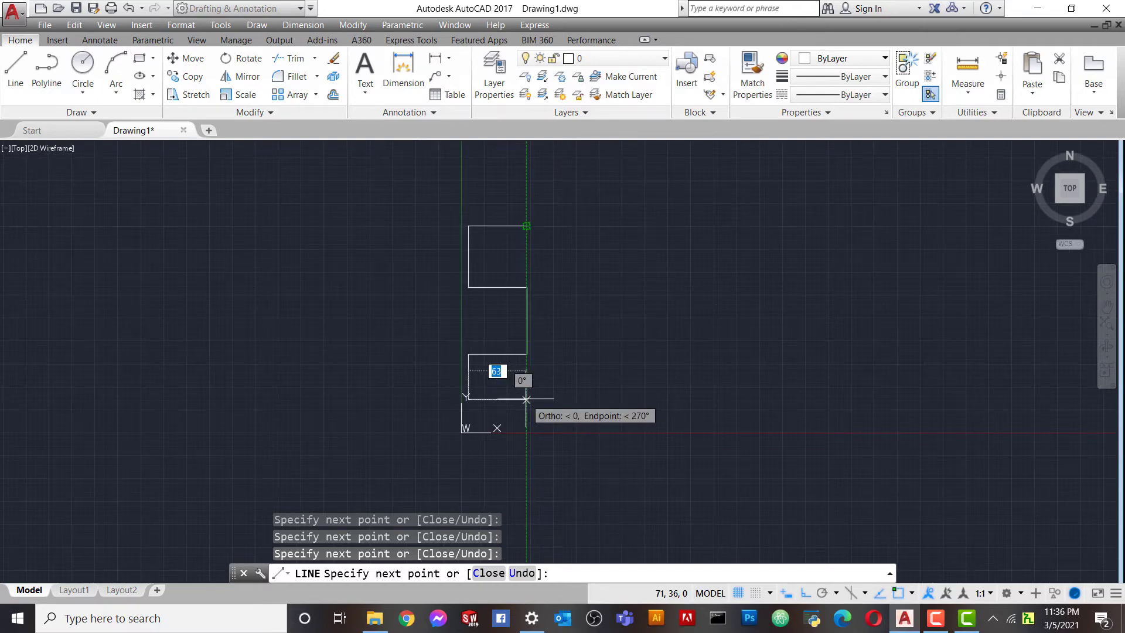
left_click(526, 399)
right_click(565, 394)
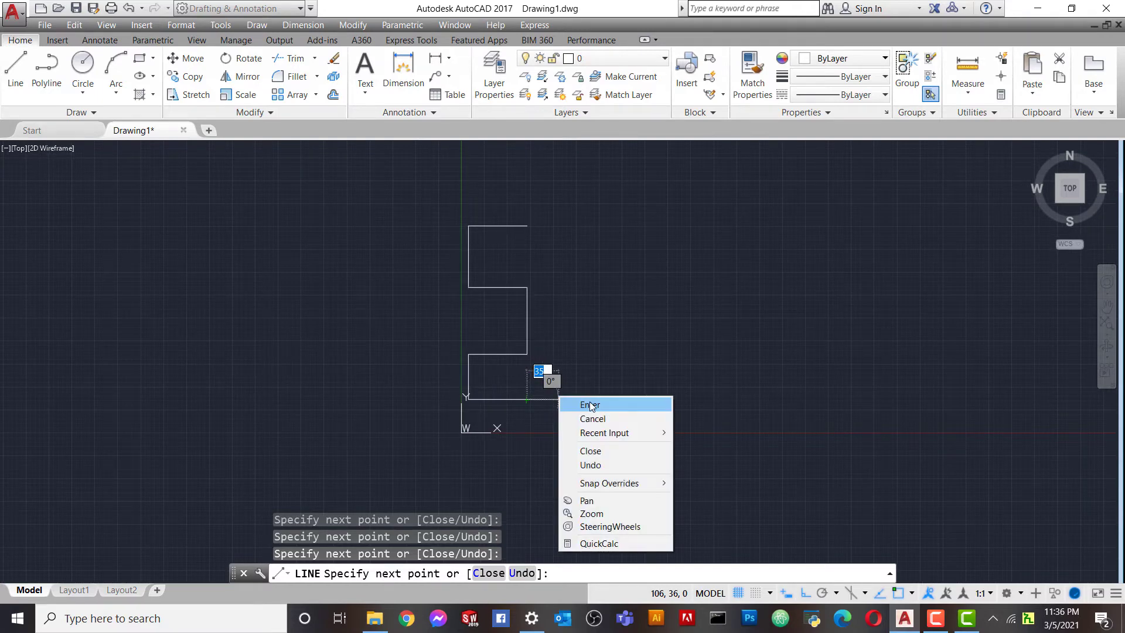
left_click(590, 404)
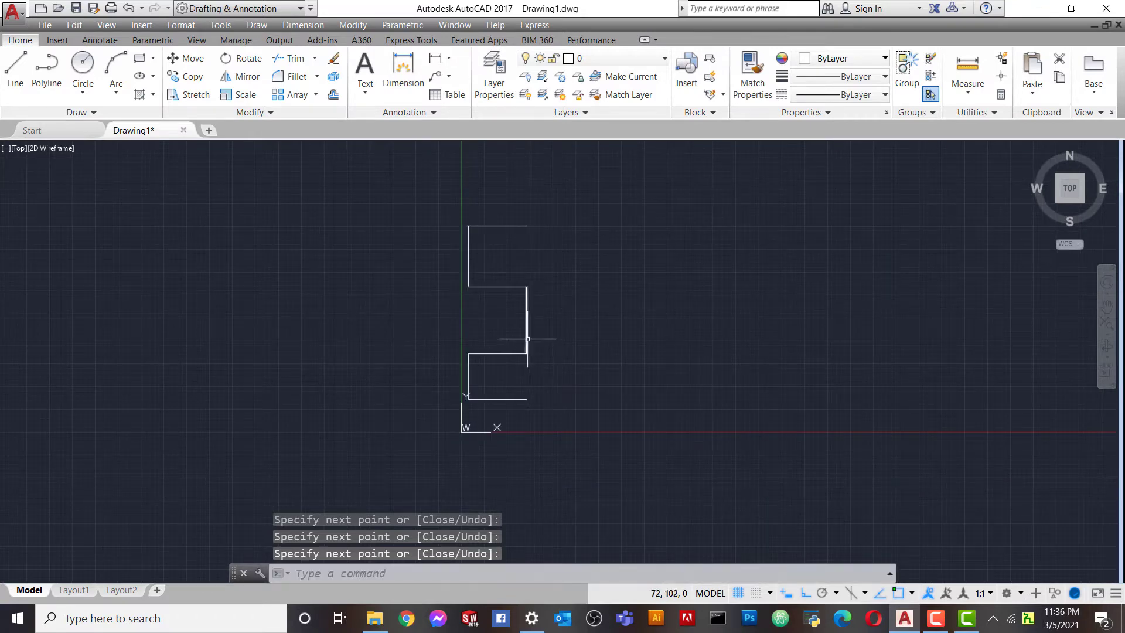
scroll(525, 335, "up", 2)
scroll(522, 349, "down", 2)
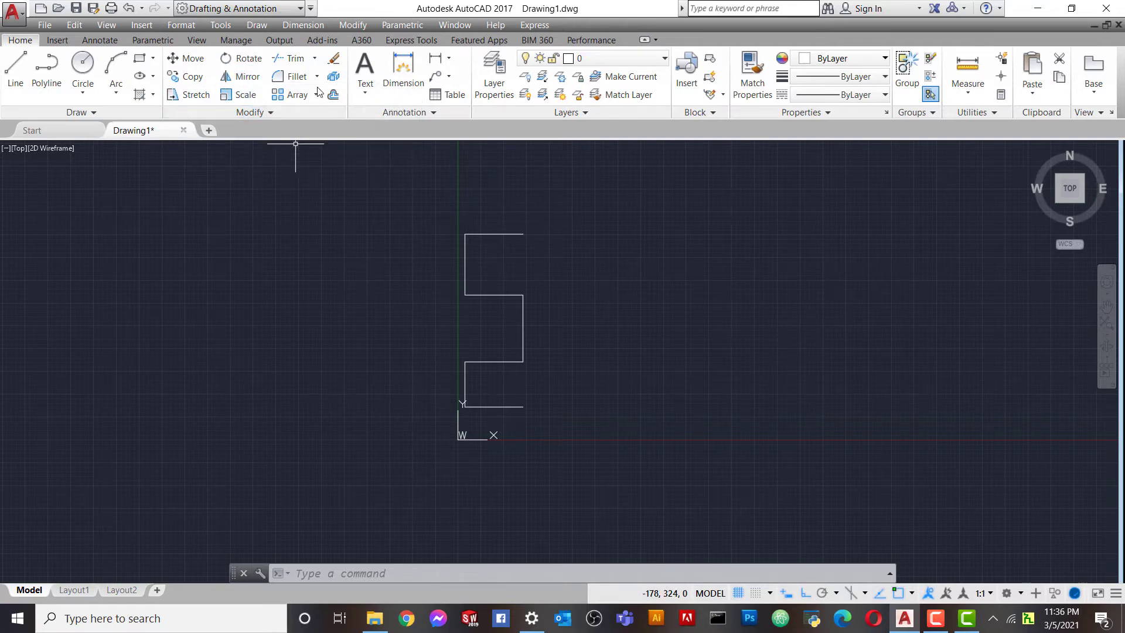
- Mirror the seven-line outline about the vertical line through its right endpoints, keeping the source
left_click(238, 76)
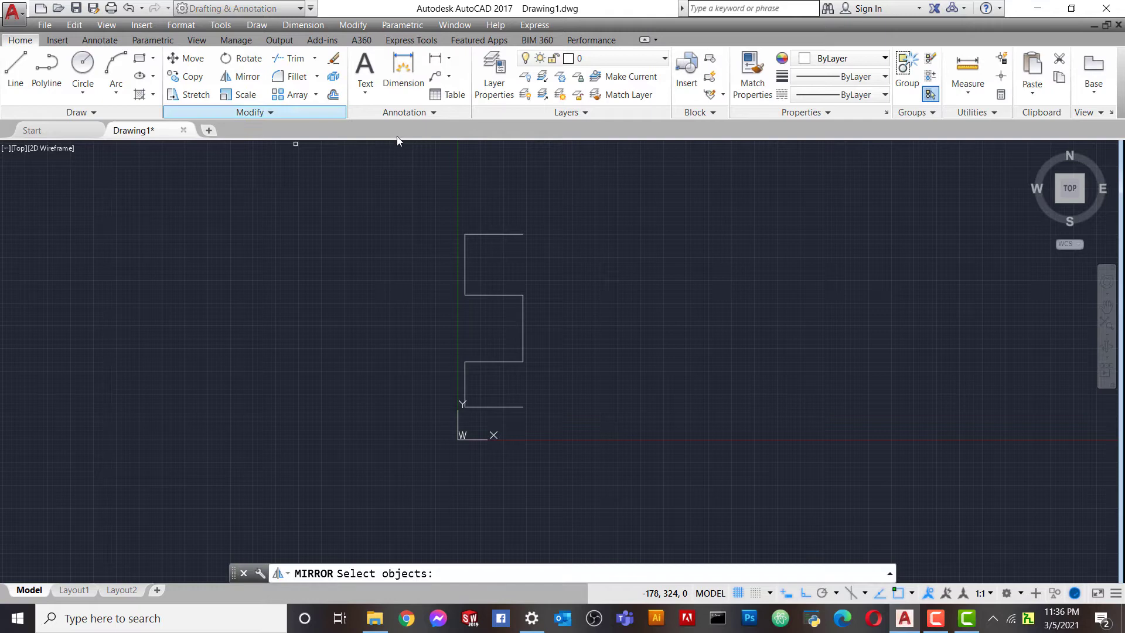
left_click(422, 203)
left_click(559, 436)
key("Return")
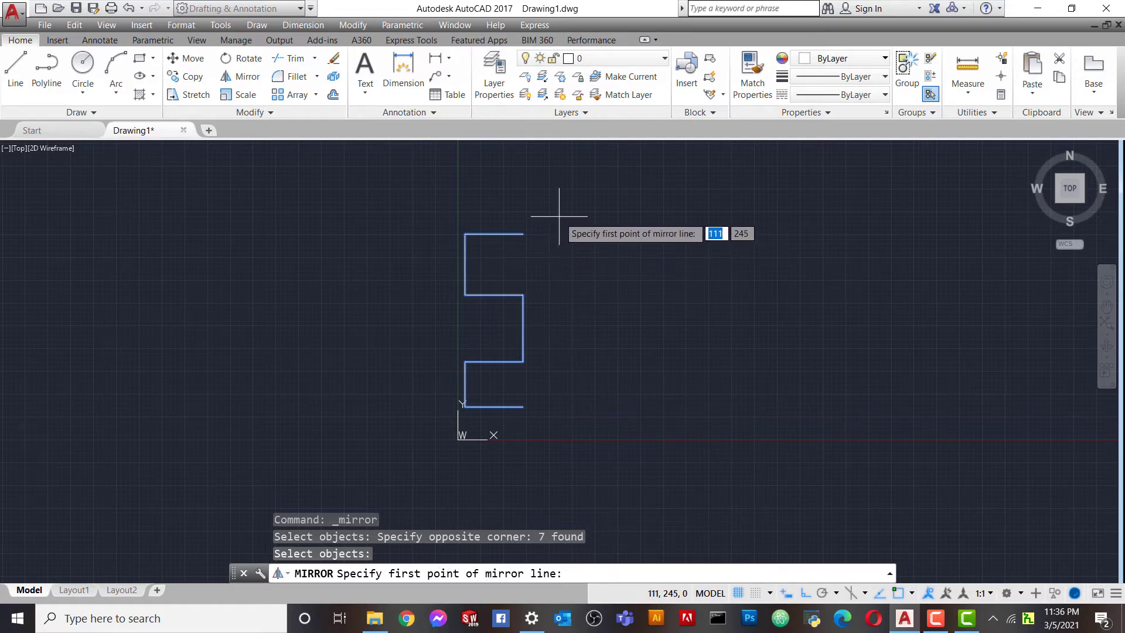
left_click(522, 234)
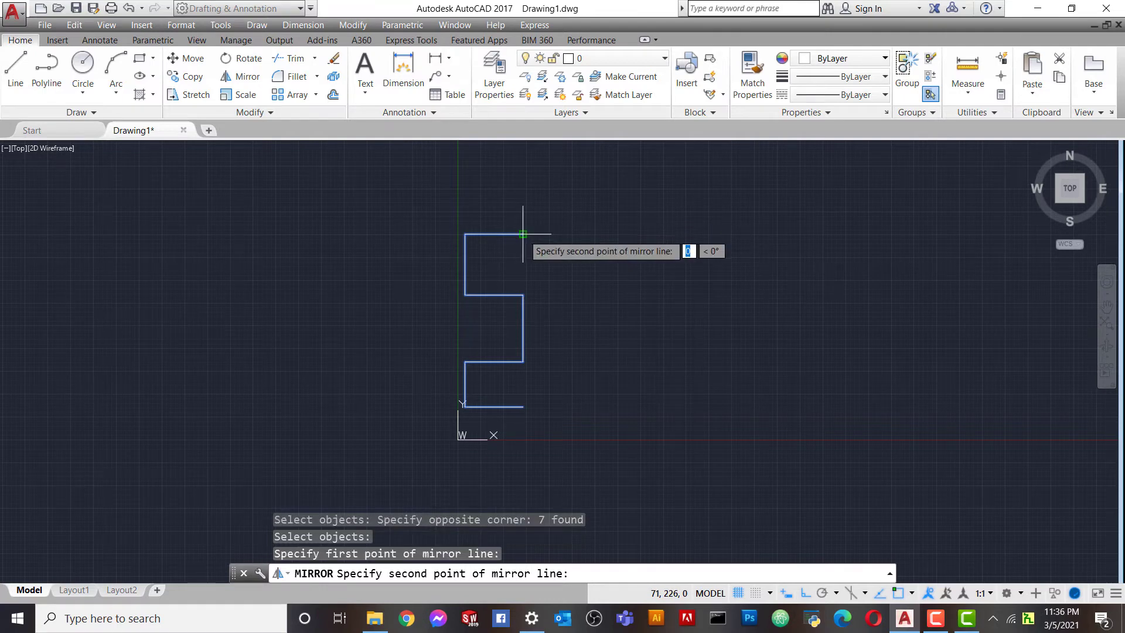
left_click(523, 406)
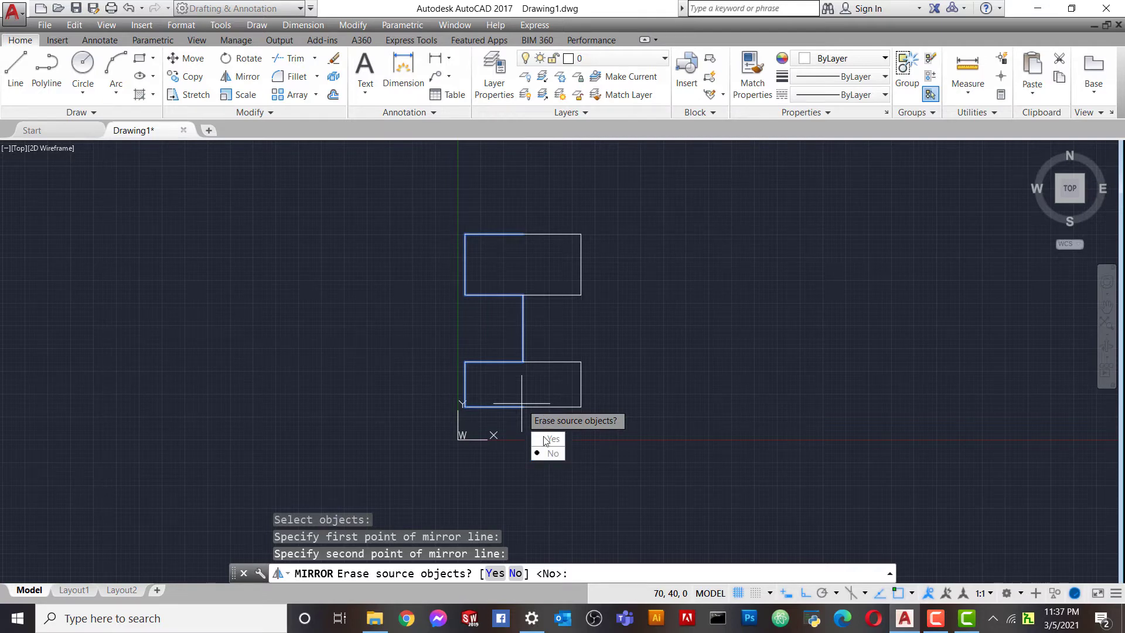
type("N")
left_click(550, 453)
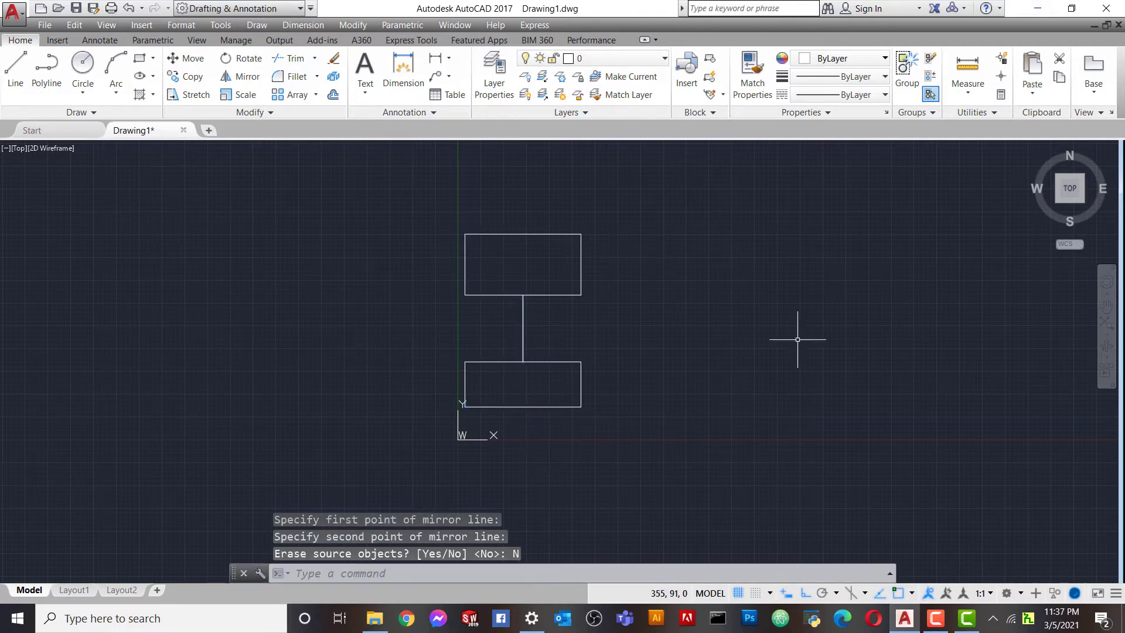
scroll(564, 268, "up", 2)
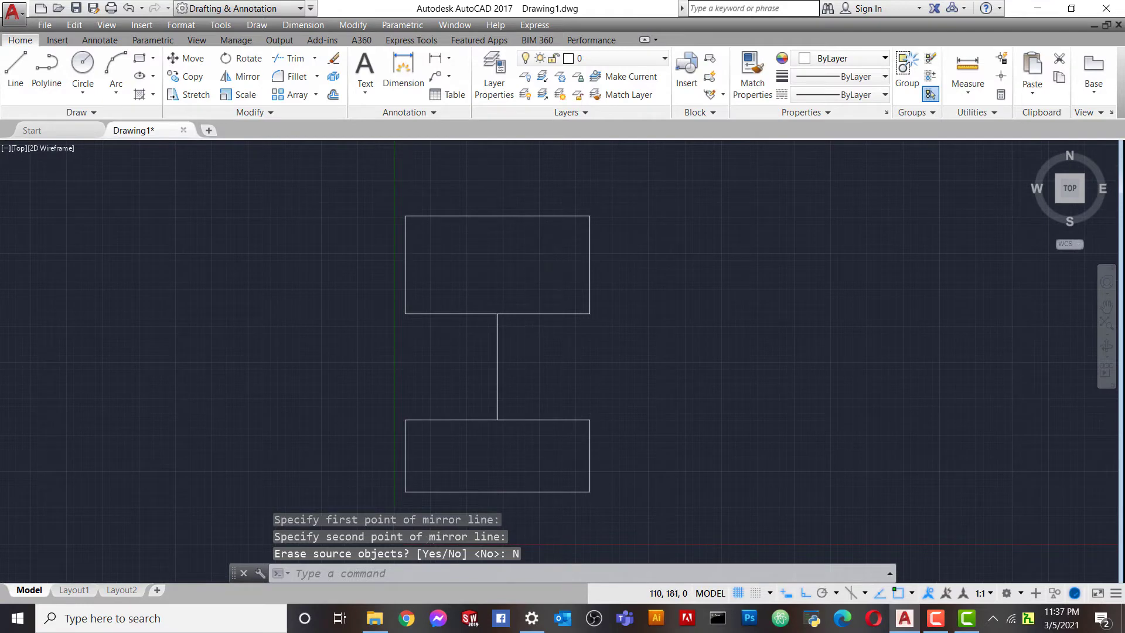
scroll(534, 264, "down", 4)
scroll(528, 271, "up", 4)
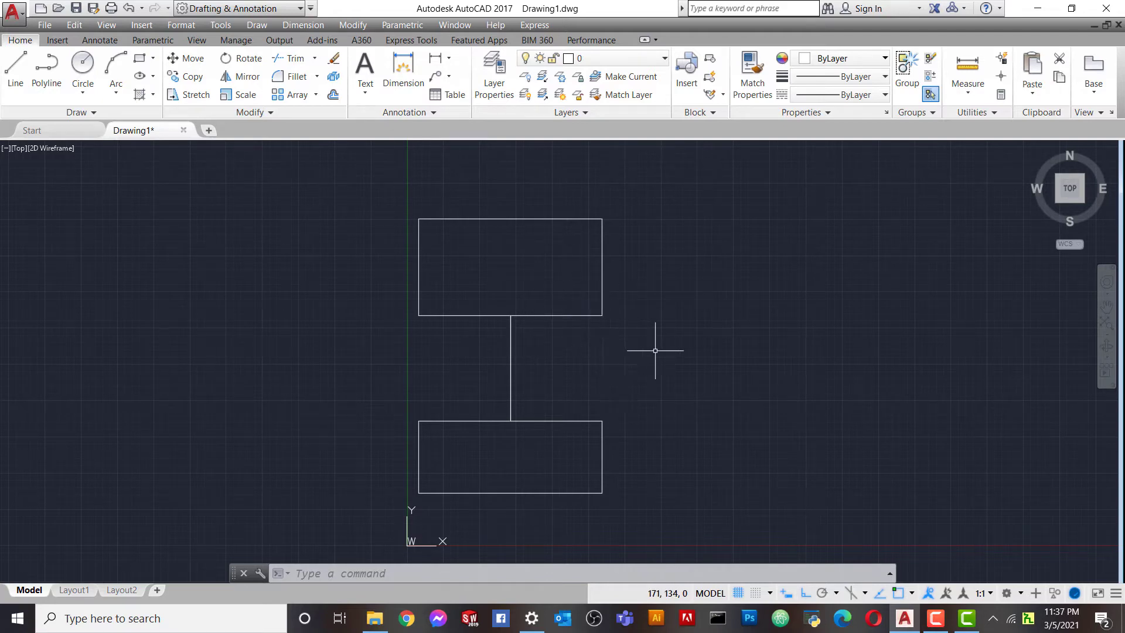
scroll(674, 350, "down", 4)
scroll(726, 347, "up", 2)
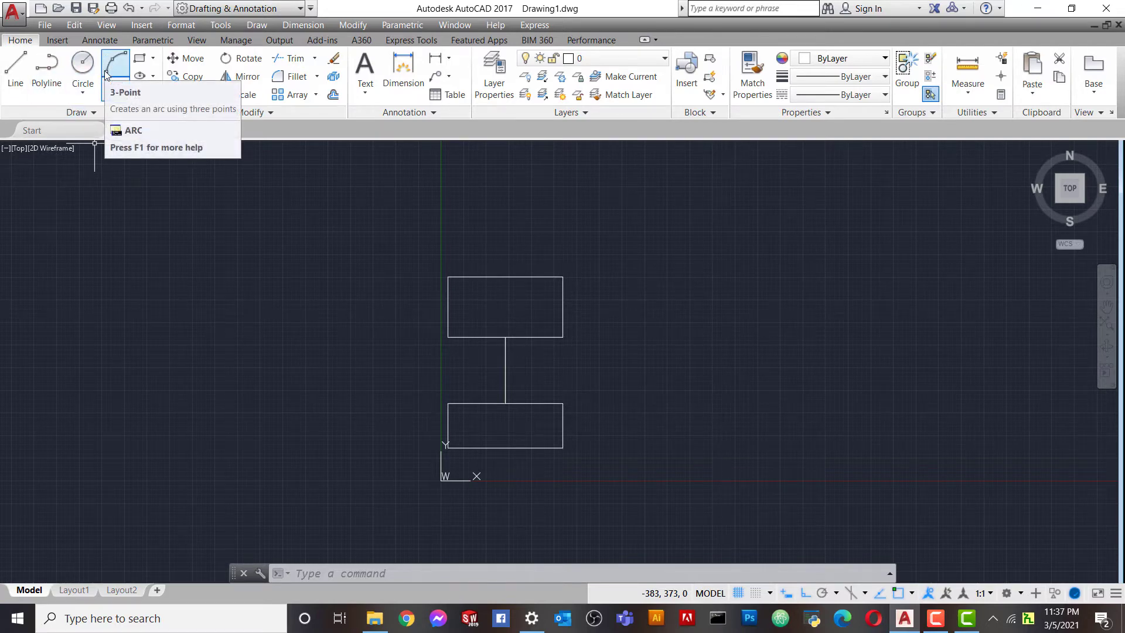
- Draw the notched outline's first edges: down, right, further down, then back left
left_click(15, 69)
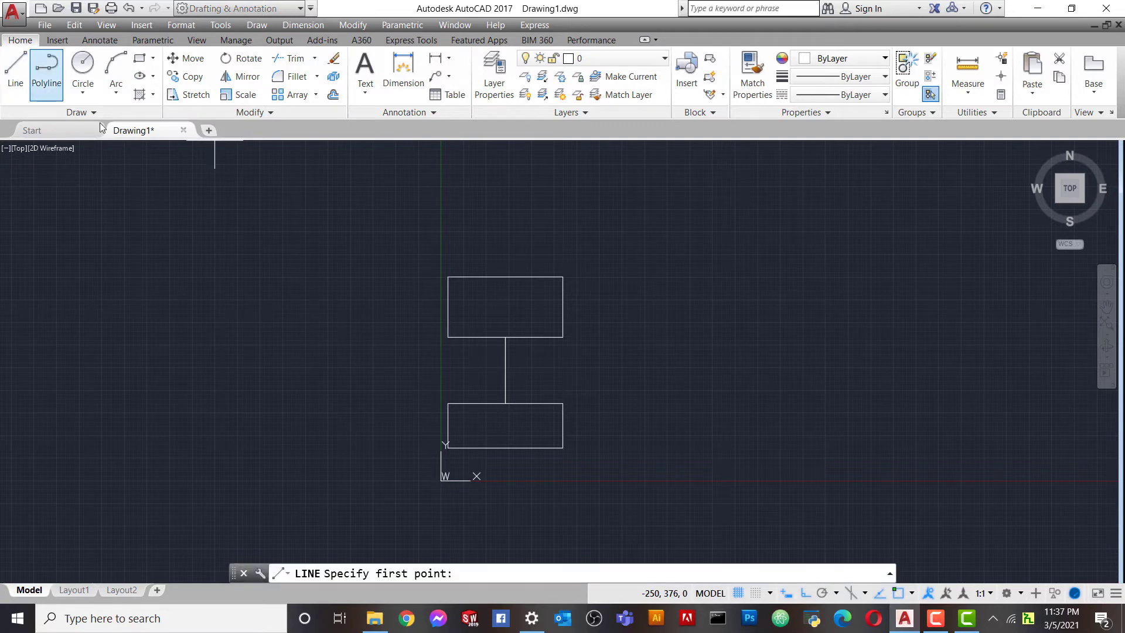
left_click(675, 261)
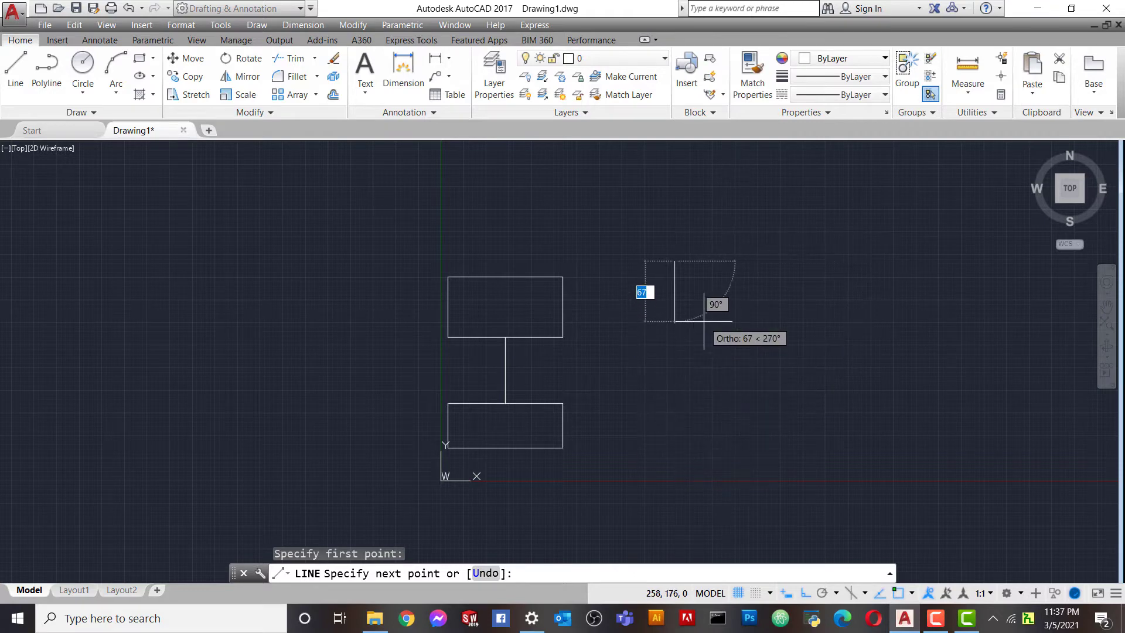
left_click(677, 321)
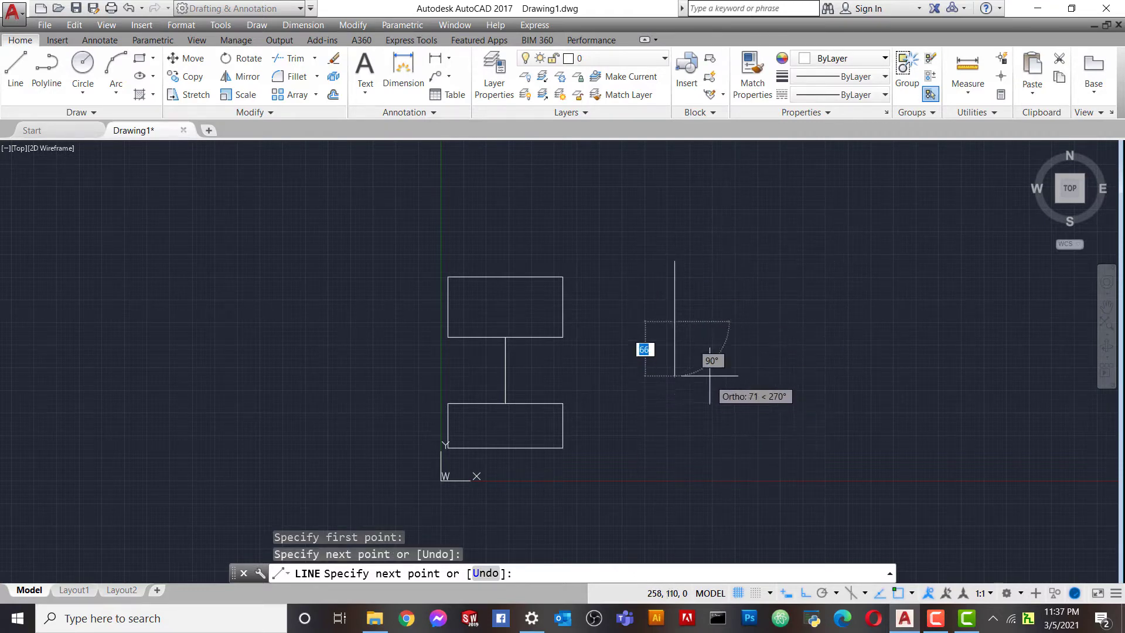
left_click(733, 322)
left_click(733, 414)
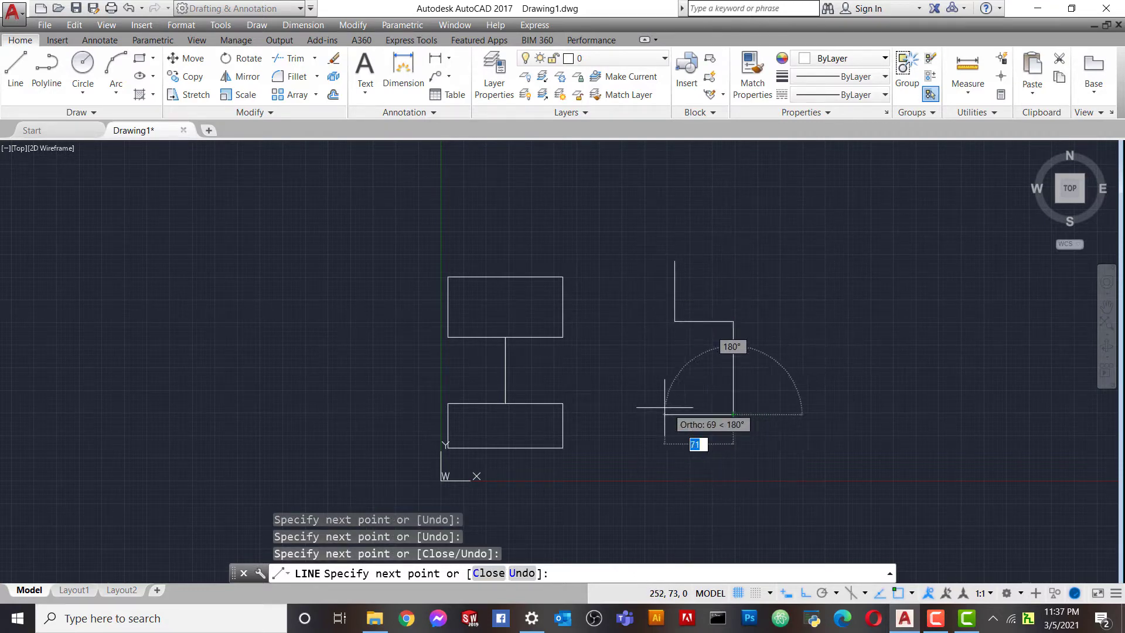
left_click(650, 415)
- Add the bottom and right edges, closing the eight-sided outline at its starting corner
left_click(654, 481)
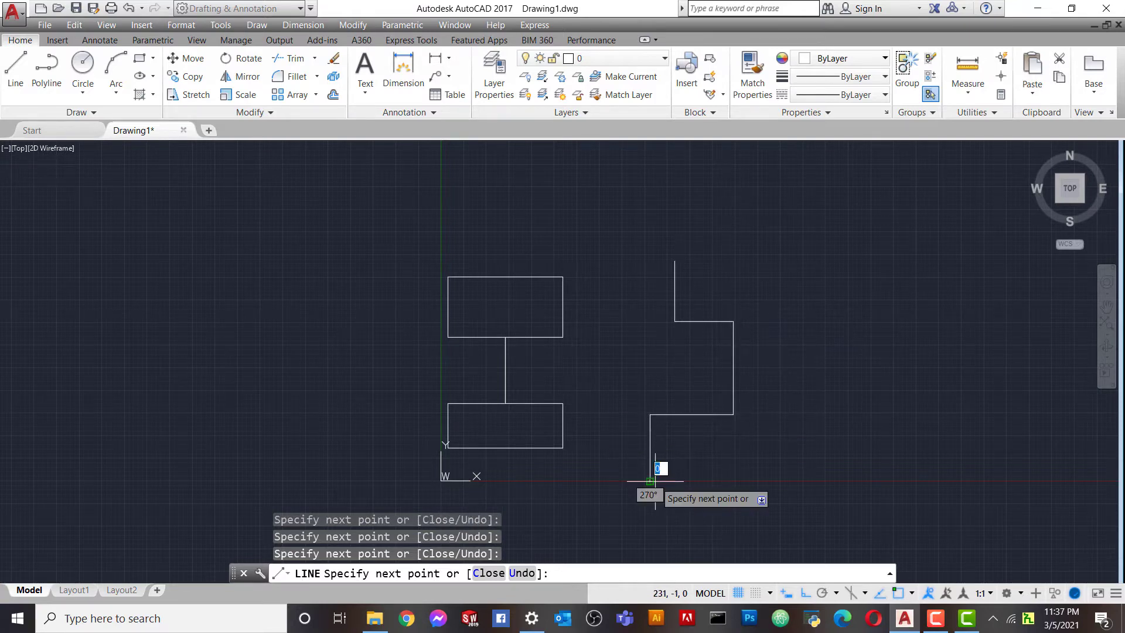
left_click(822, 481)
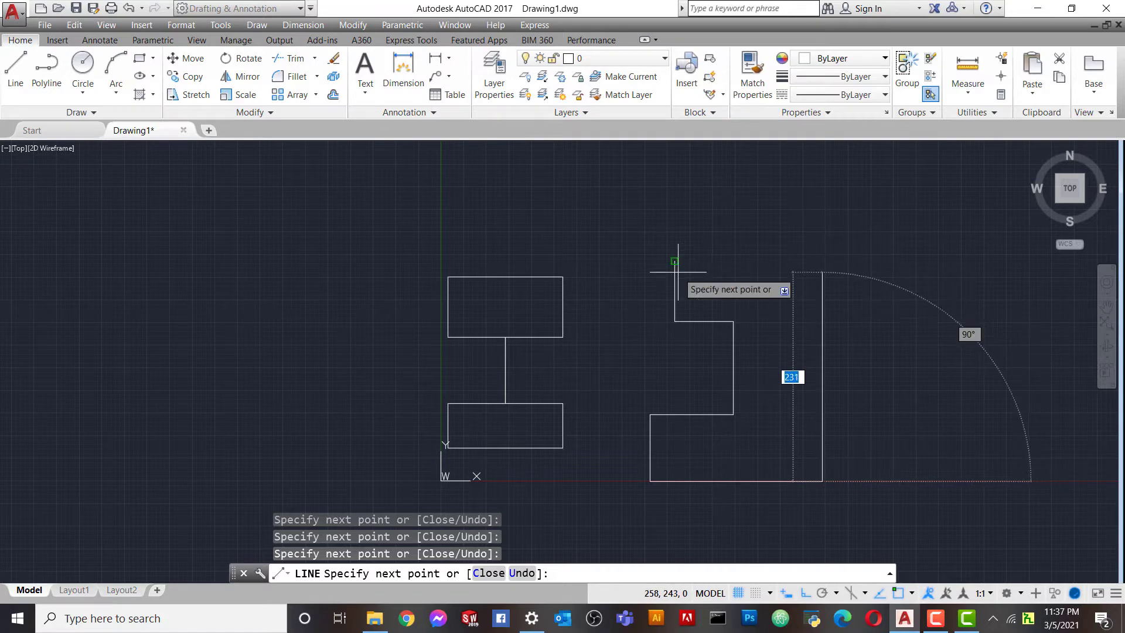
left_click(822, 261)
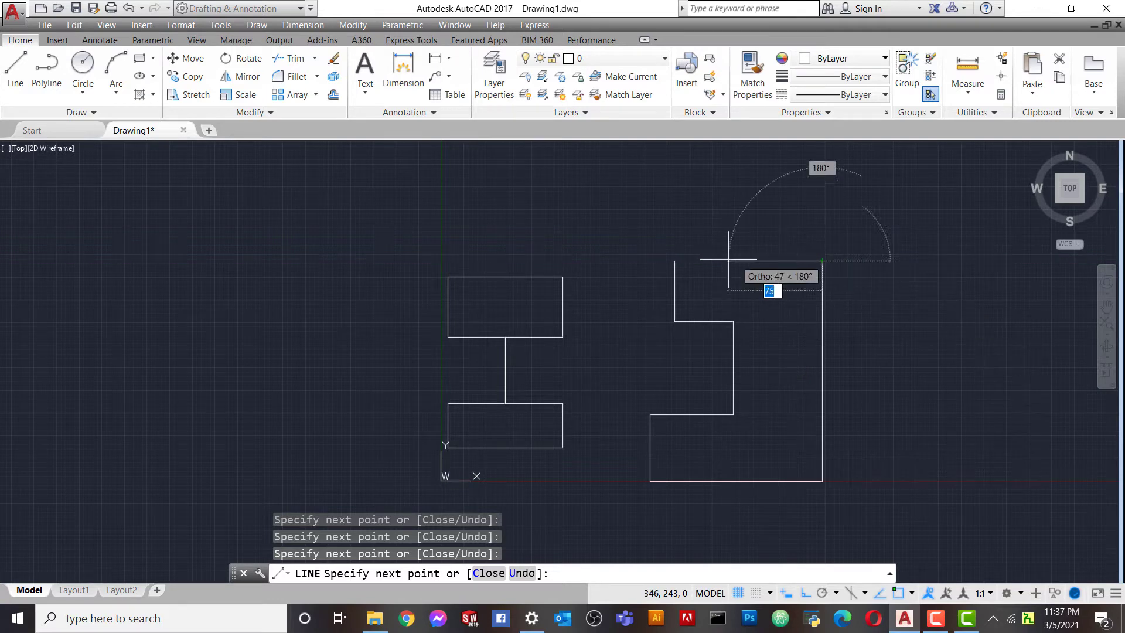
left_click(674, 261)
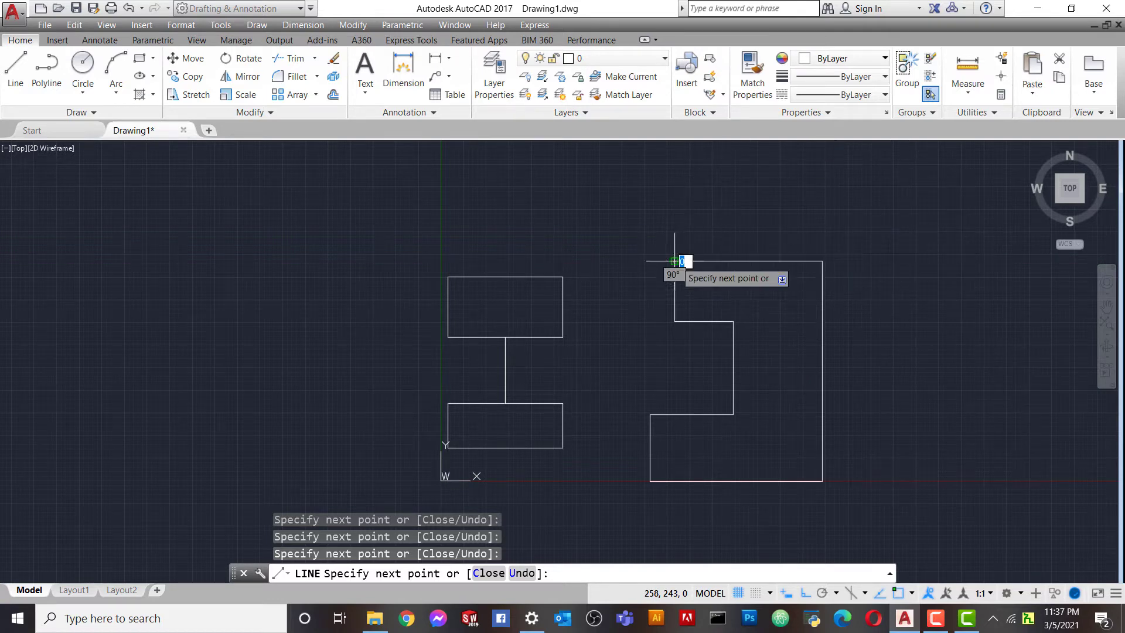
right_click(621, 241)
left_click(670, 256)
scroll(829, 346, "down", 2)
scroll(904, 381, "up", 4)
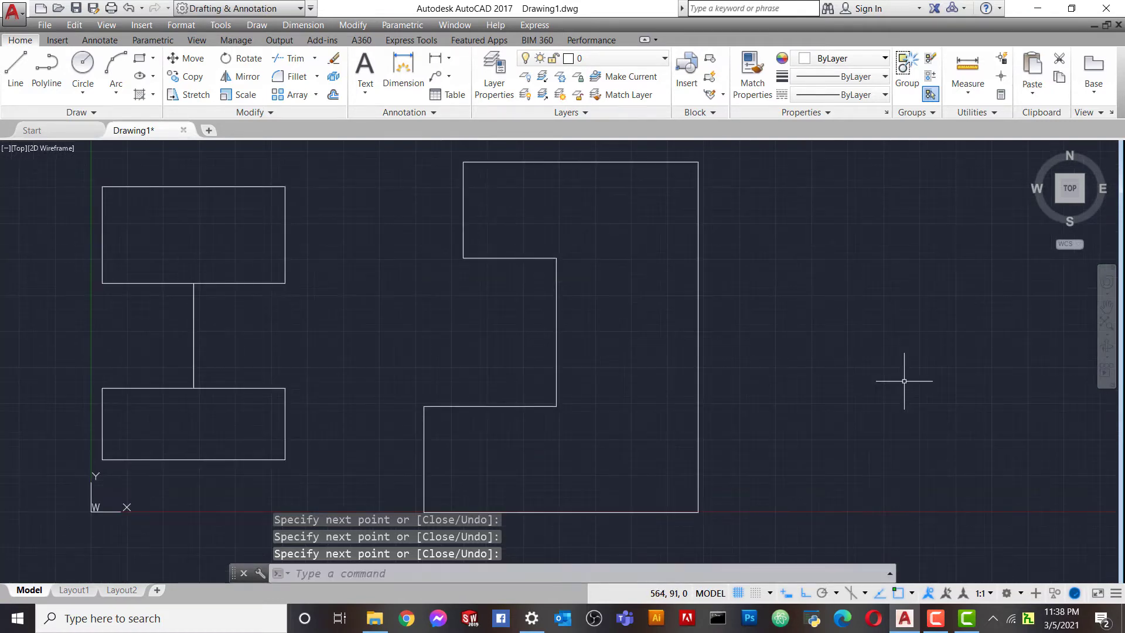
scroll(889, 381, "down", 2)
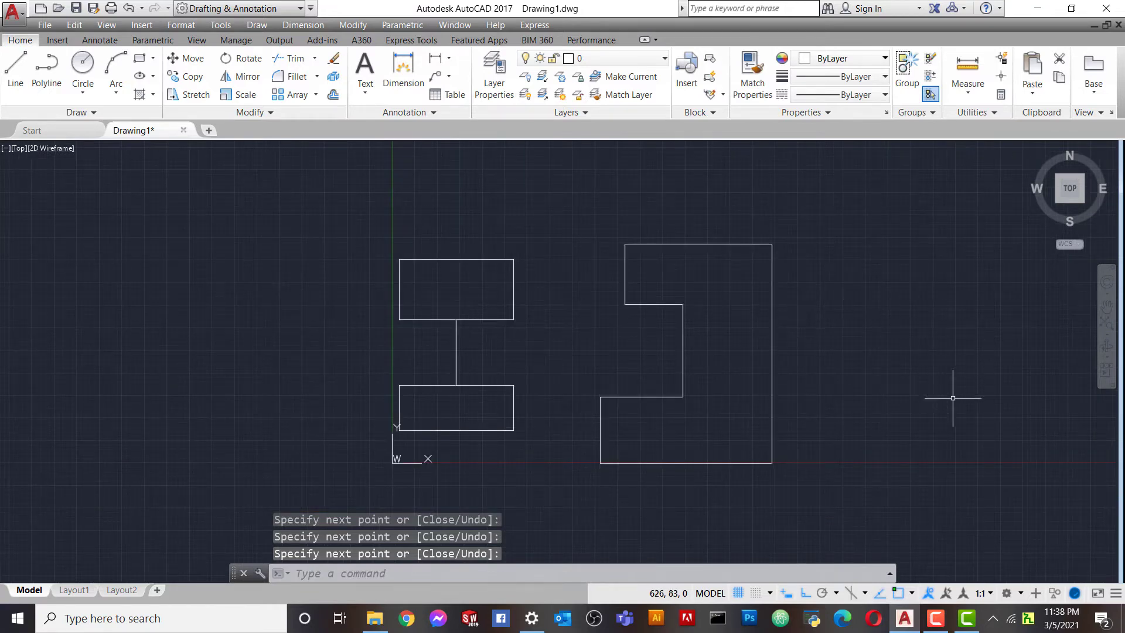
scroll(842, 389, "up", 2)
scroll(828, 377, "down", 2)
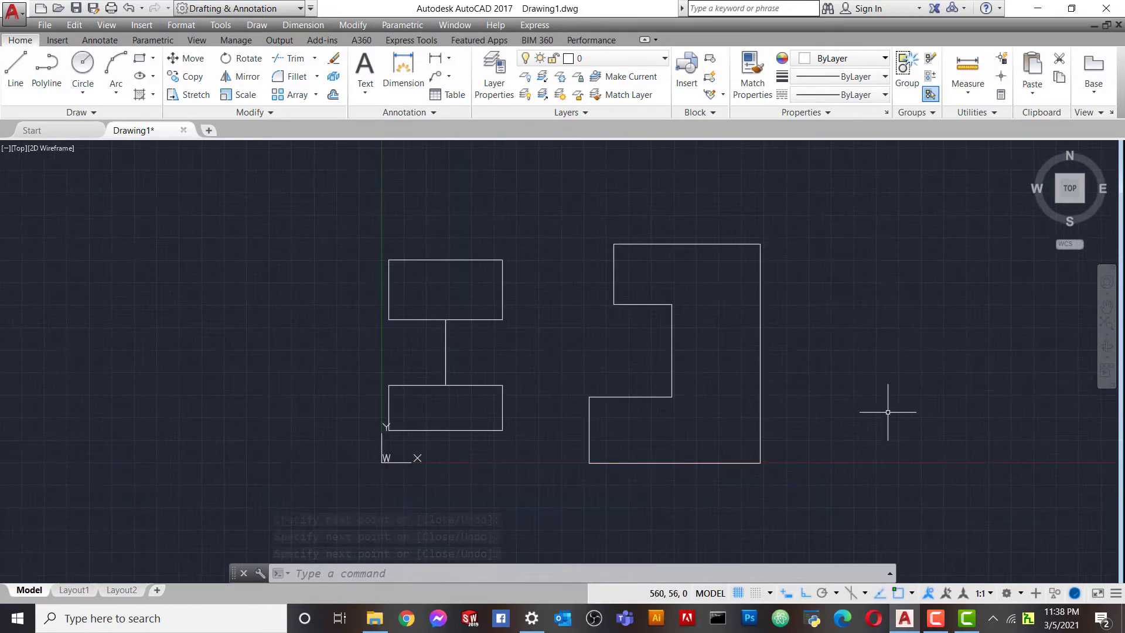
- Mirror the eight-line notched outline across a vertical line to its right, erasing the original
left_click(568, 211)
left_click(798, 488)
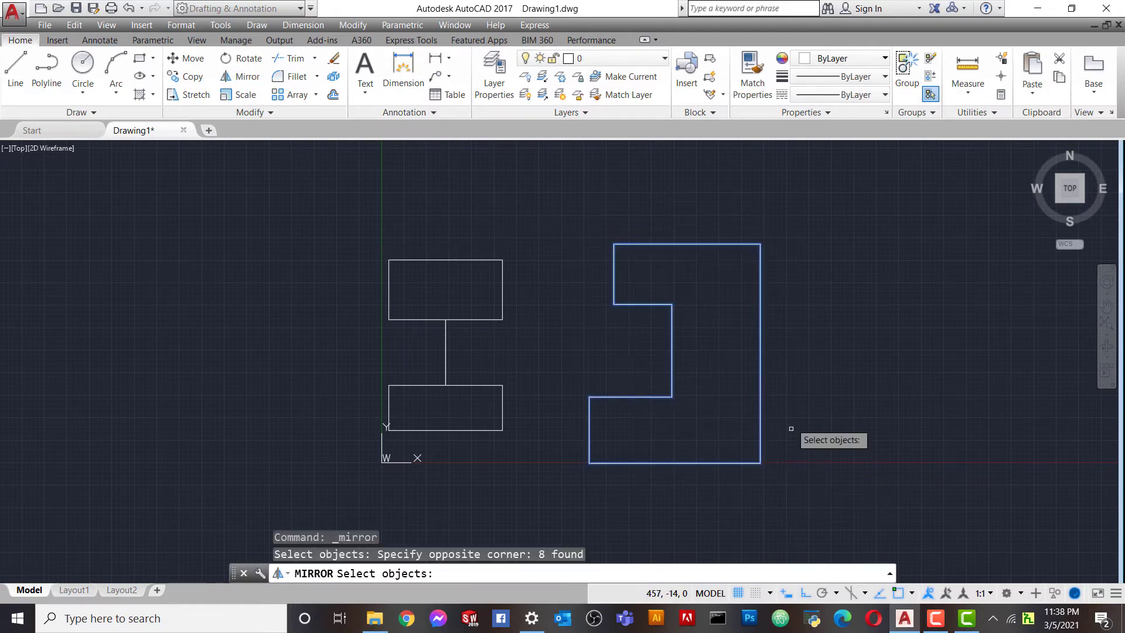
key("Return")
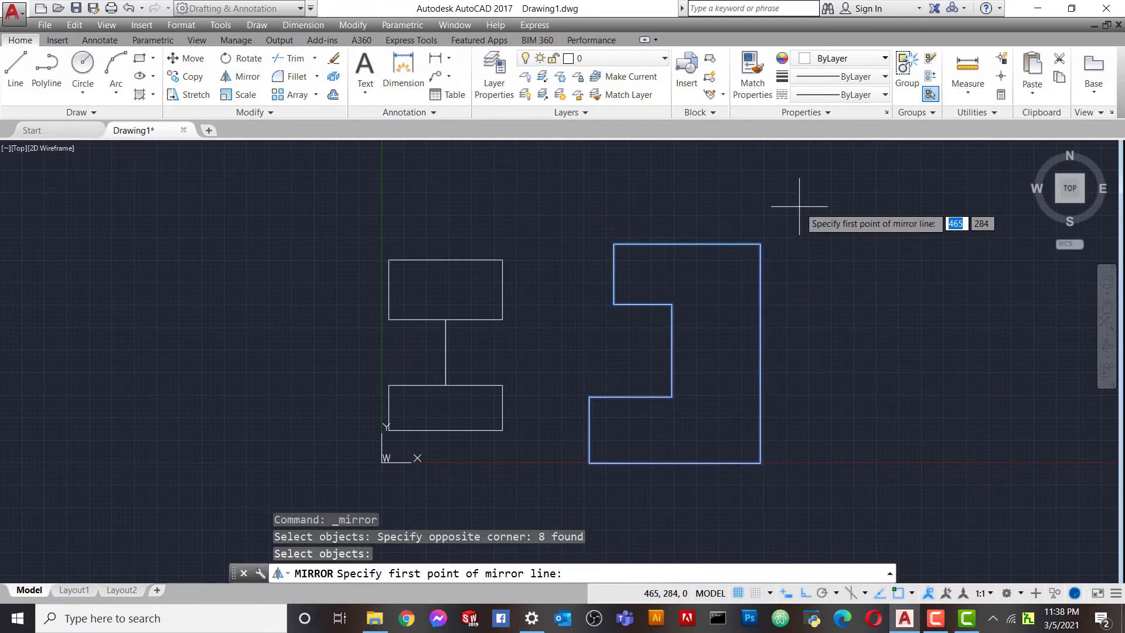
left_click(799, 206)
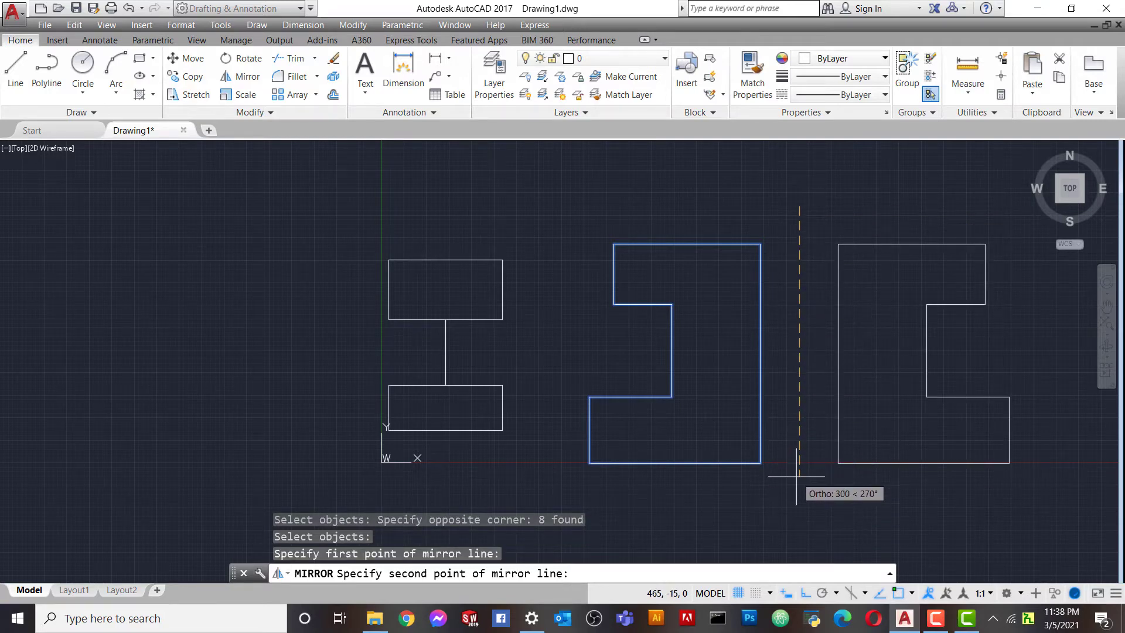
left_click(798, 507)
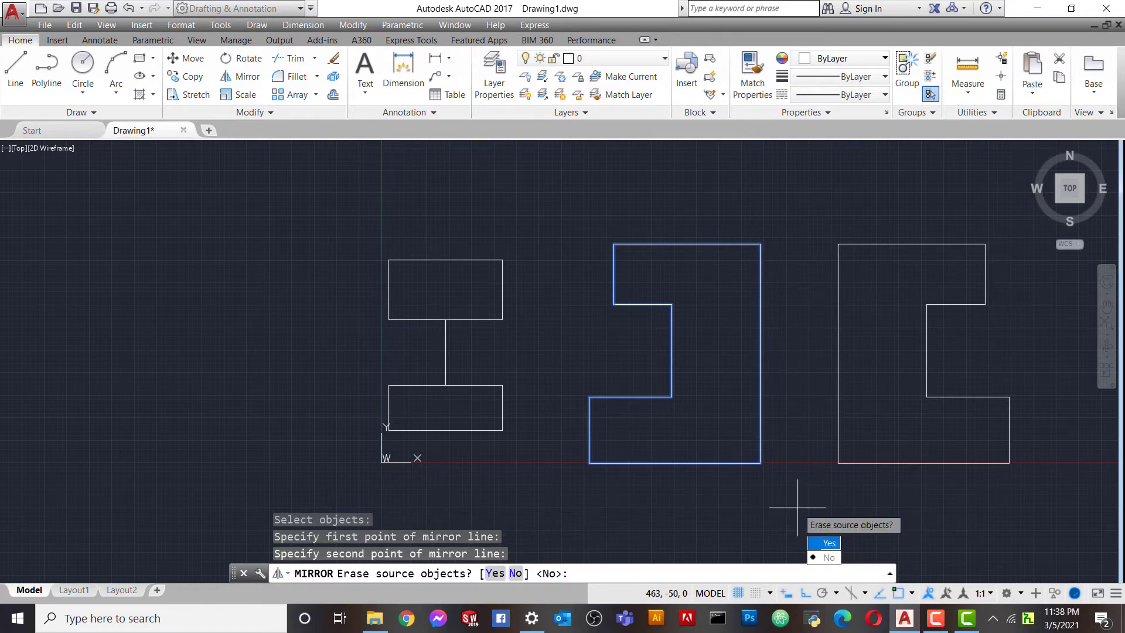
key("Return")
type("Y")
key("Return")
scroll(820, 269, "down", 2)
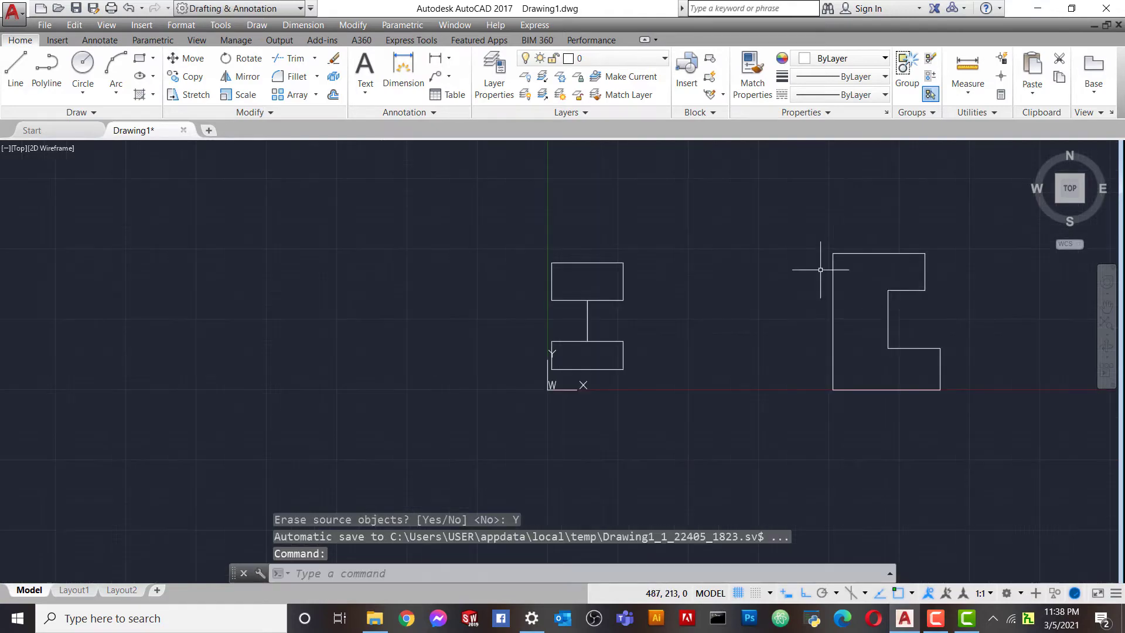
scroll(955, 299, "up", 4)
scroll(914, 313, "down", 3)
scroll(926, 351, "up", 2)
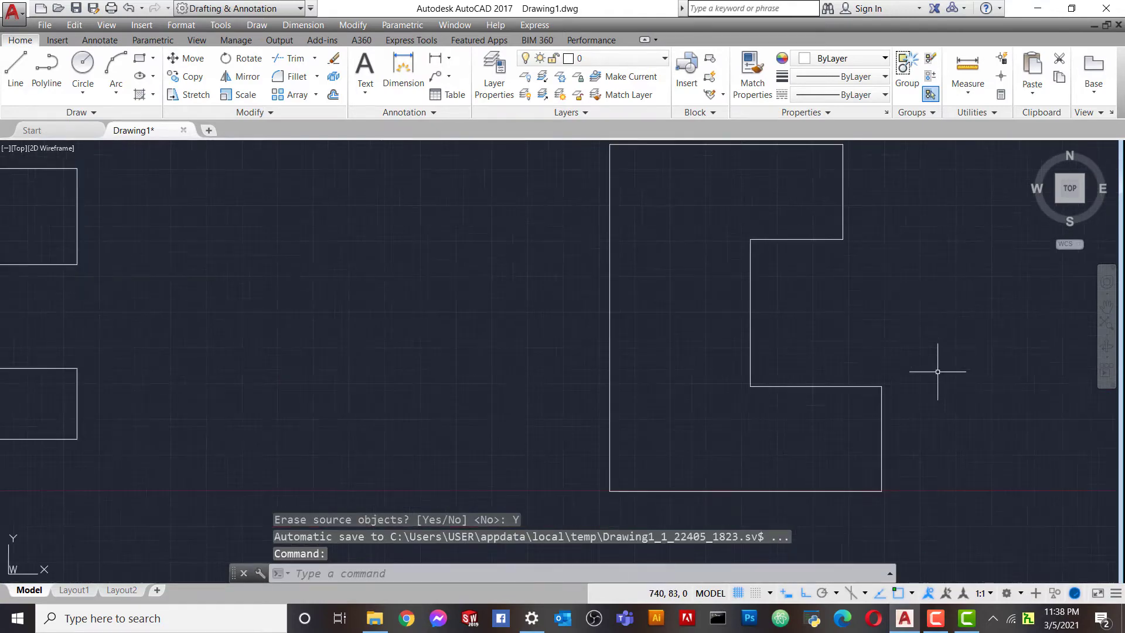
scroll(897, 375, "down", 1)
- Zoom all (Z, A) to fit the whole drawing in view
type("z")
key("Return")
type("a")
key("Return")
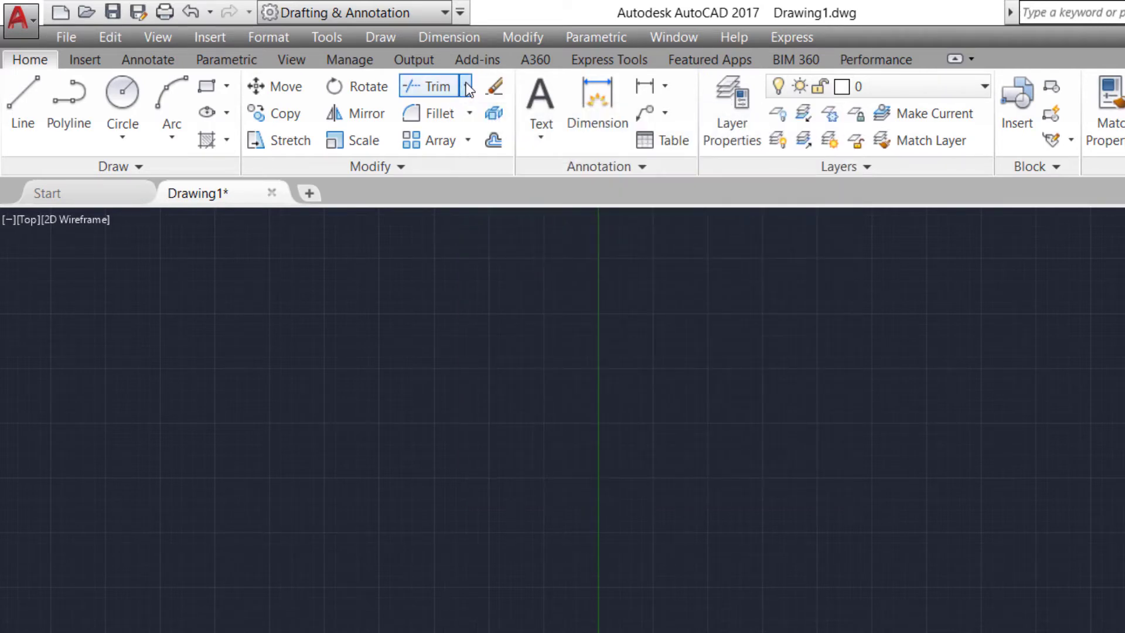
- Look over the Trim/Extend choices, then start the LINE command
left_click(466, 88)
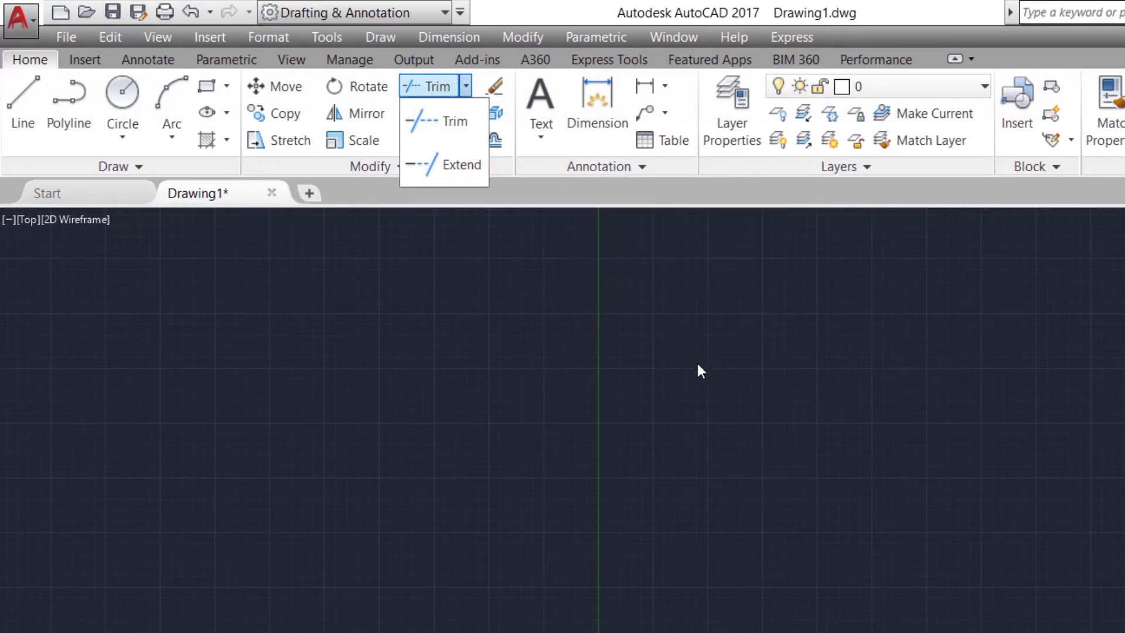
left_click(706, 377)
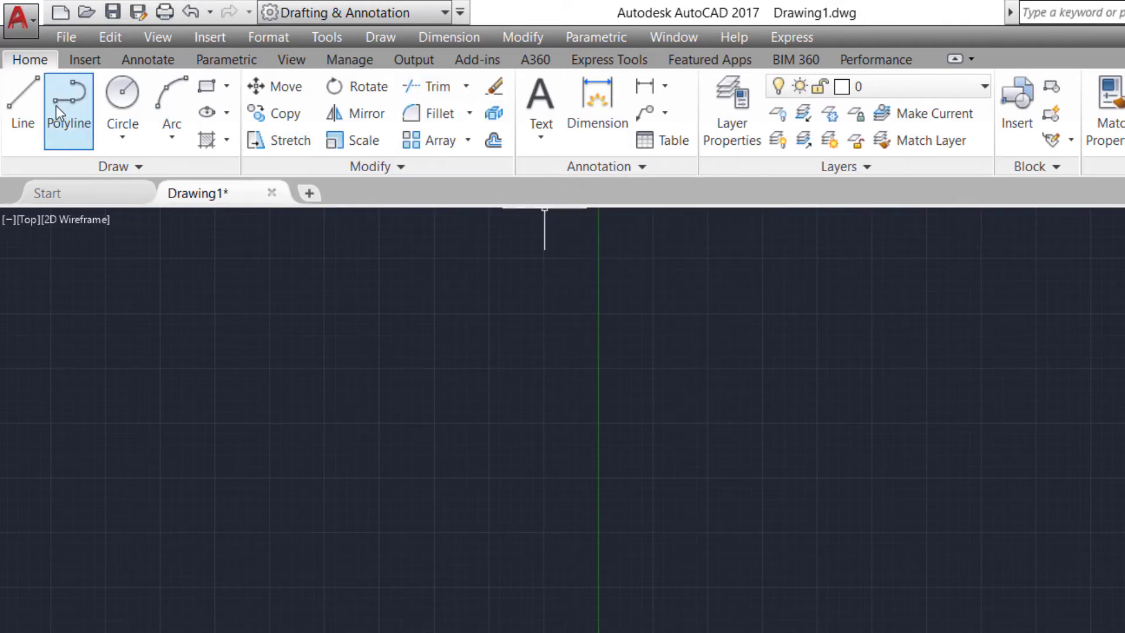
left_click(27, 106)
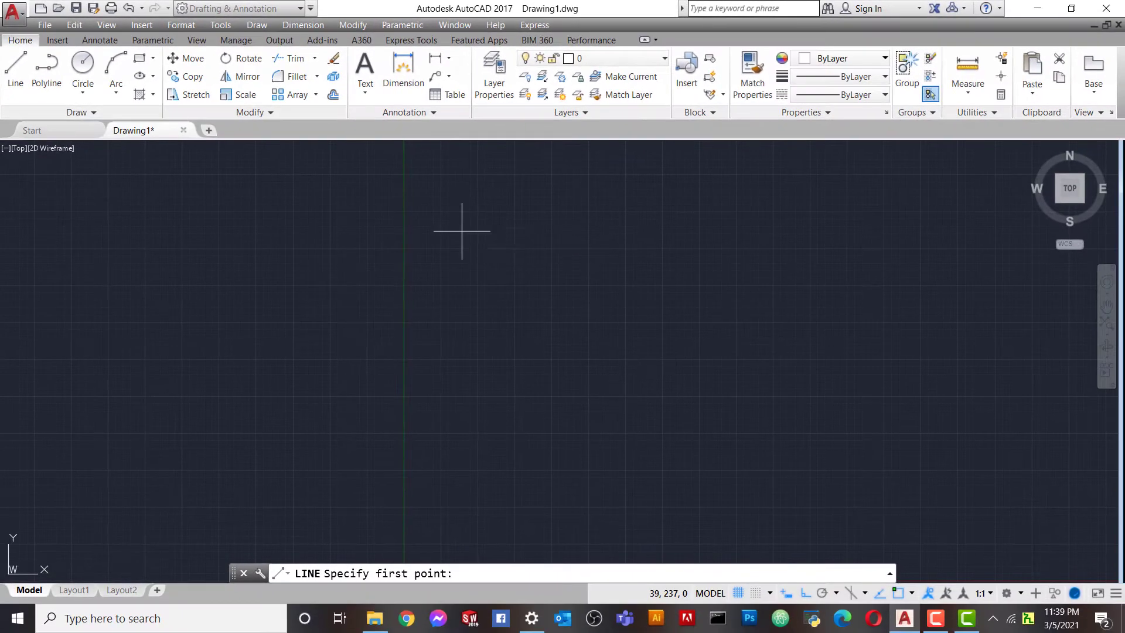
- Draw two parallel horizontal lines, the second directly below the first
left_click(462, 231)
left_click(742, 267)
right_click(742, 267)
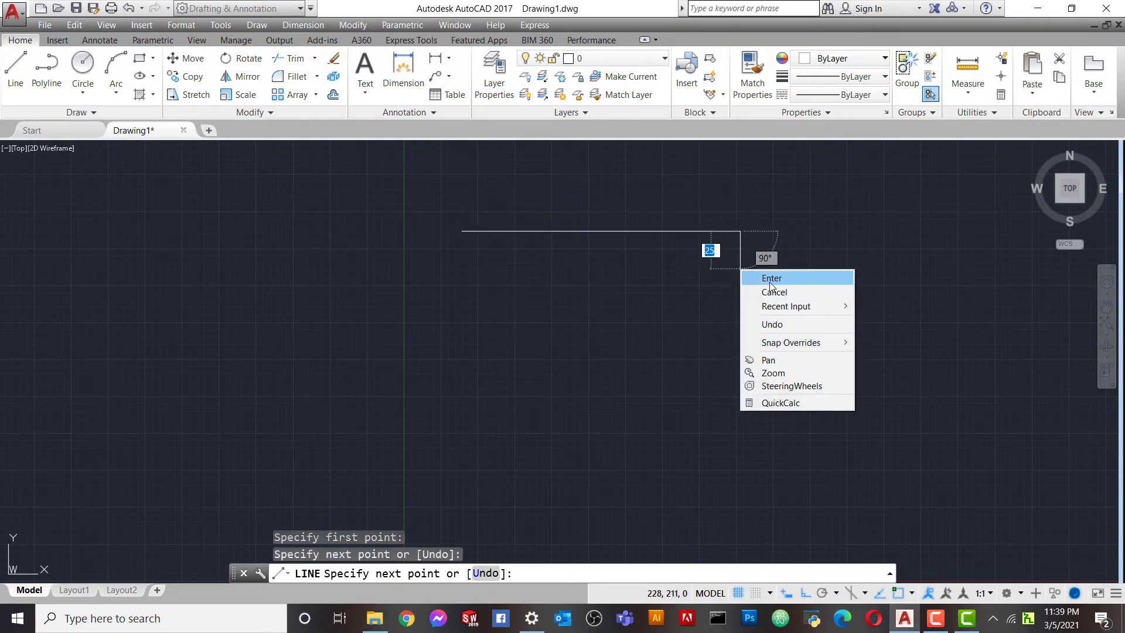
left_click(761, 278)
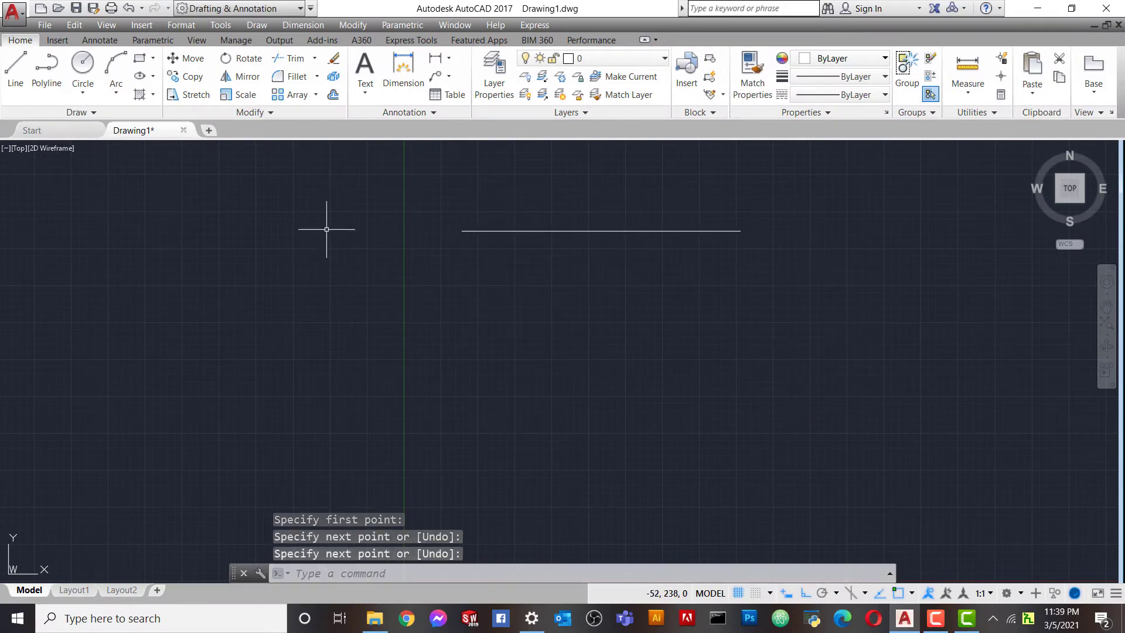
right_click(326, 229)
left_click(360, 239)
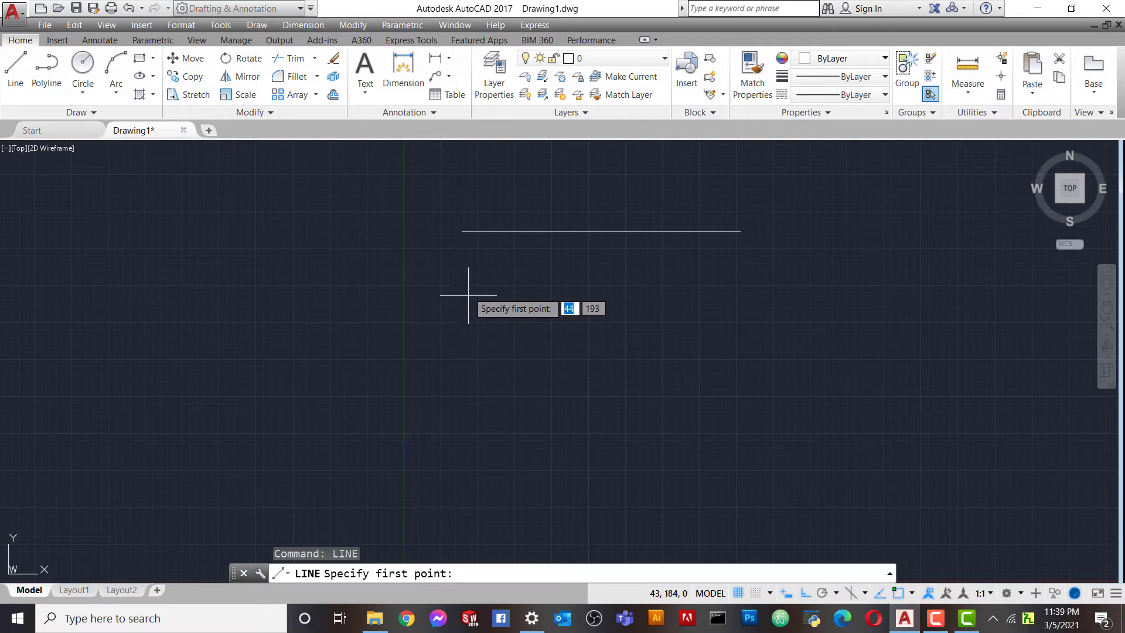
left_click(462, 366)
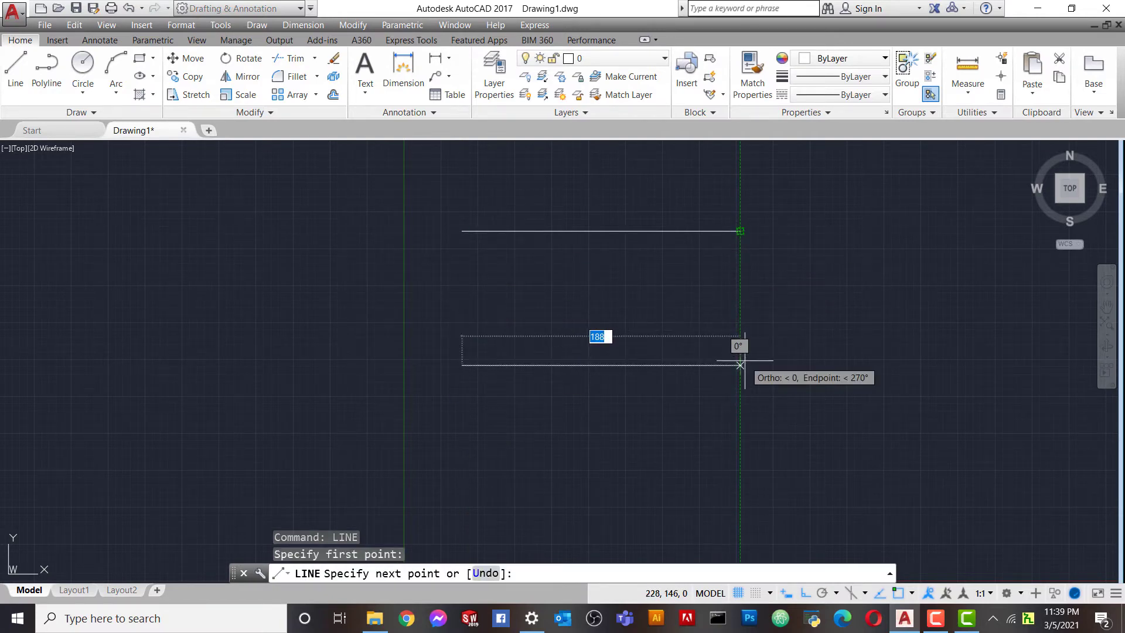
left_click(740, 365)
right_click(764, 319)
left_click(788, 327)
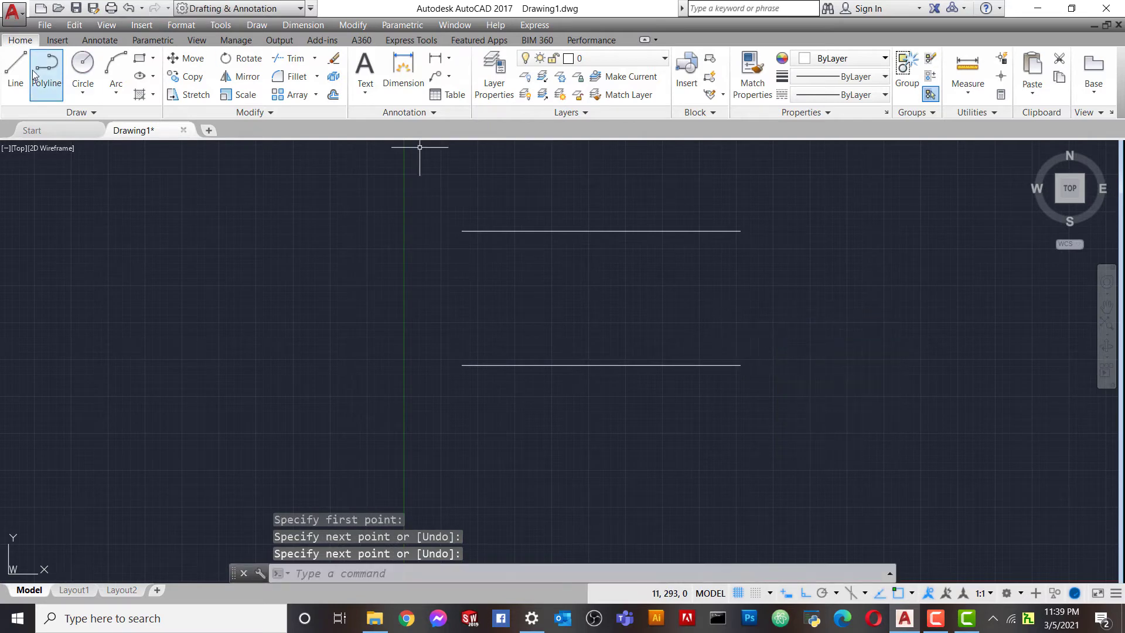
- Draw left and right vertical lines crossing both horizontals, with ends overhanging above and below
left_click(15, 65)
left_click(488, 173)
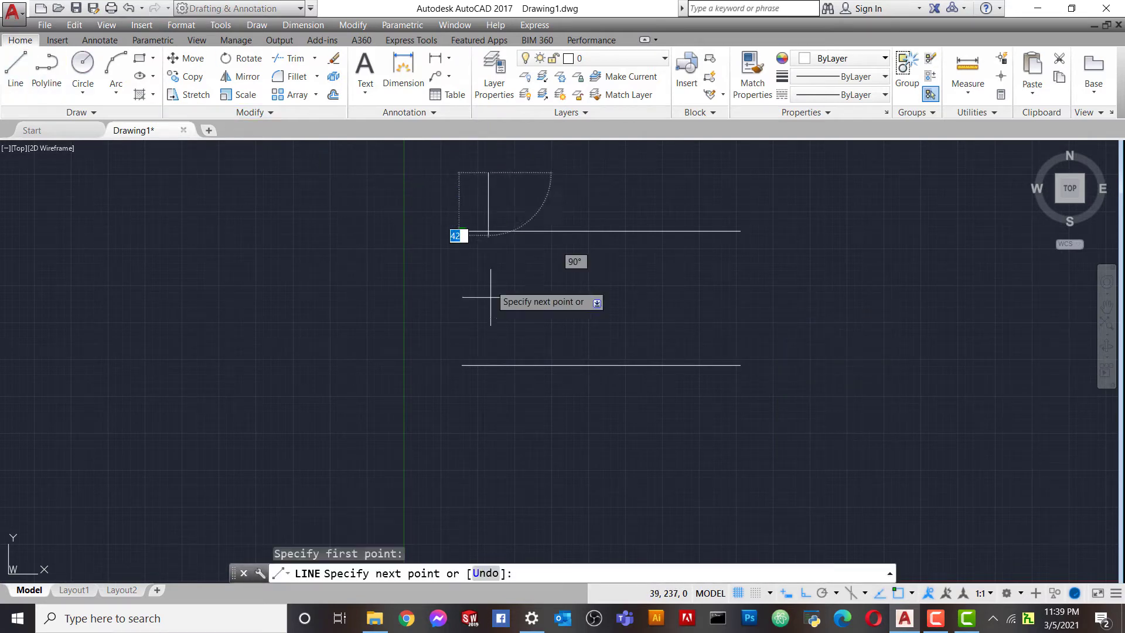
left_click(488, 416)
right_click(553, 380)
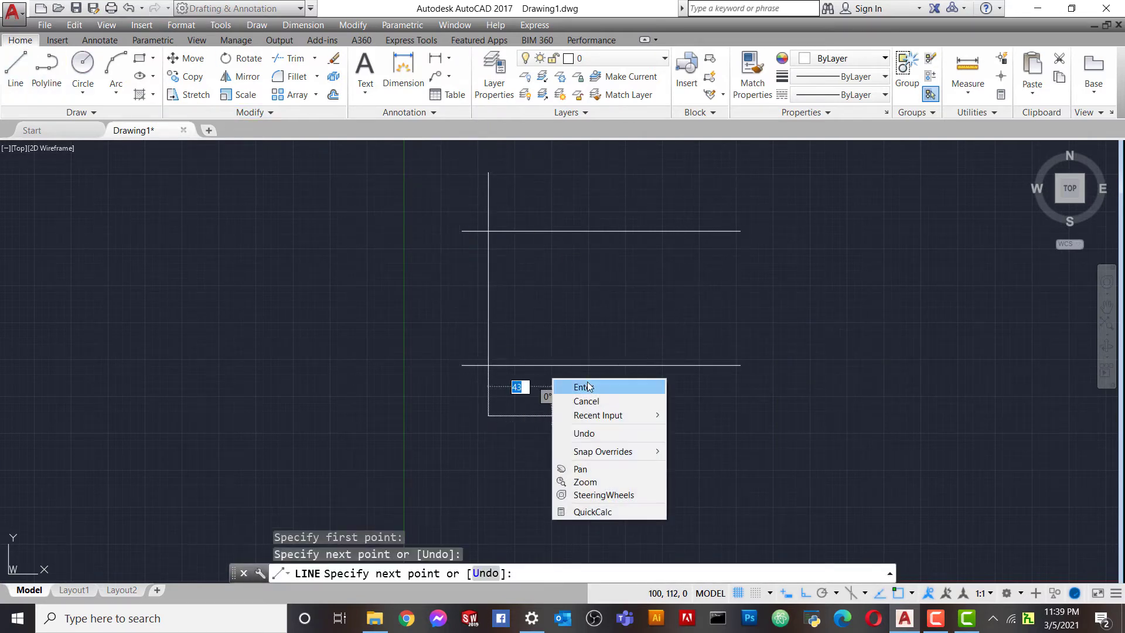
left_click(589, 386)
left_click(16, 65)
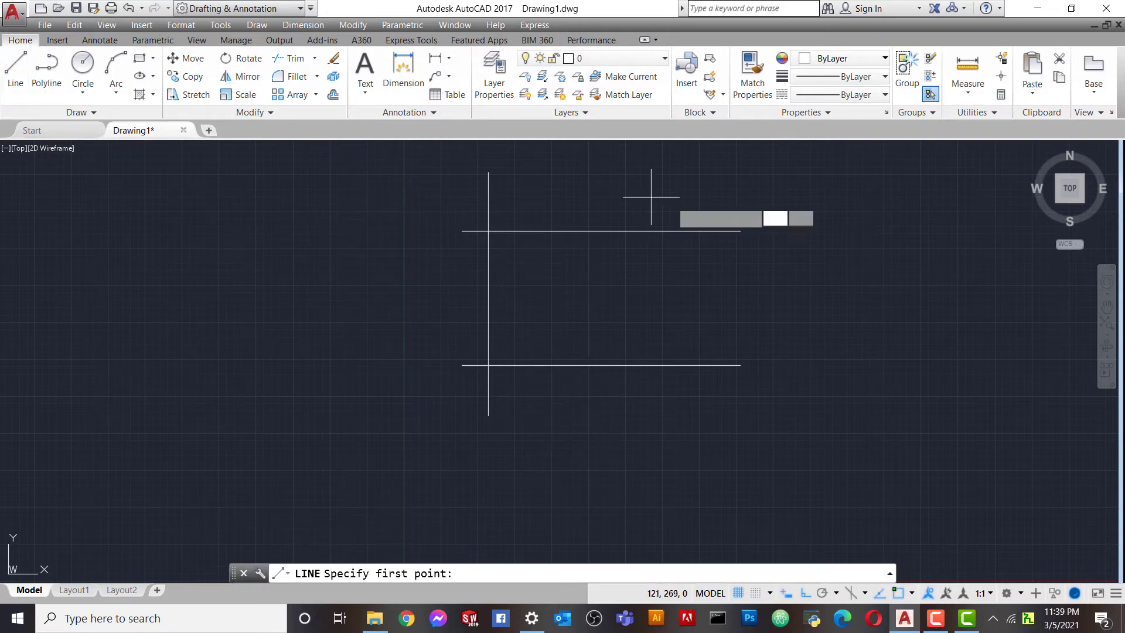
left_click(700, 186)
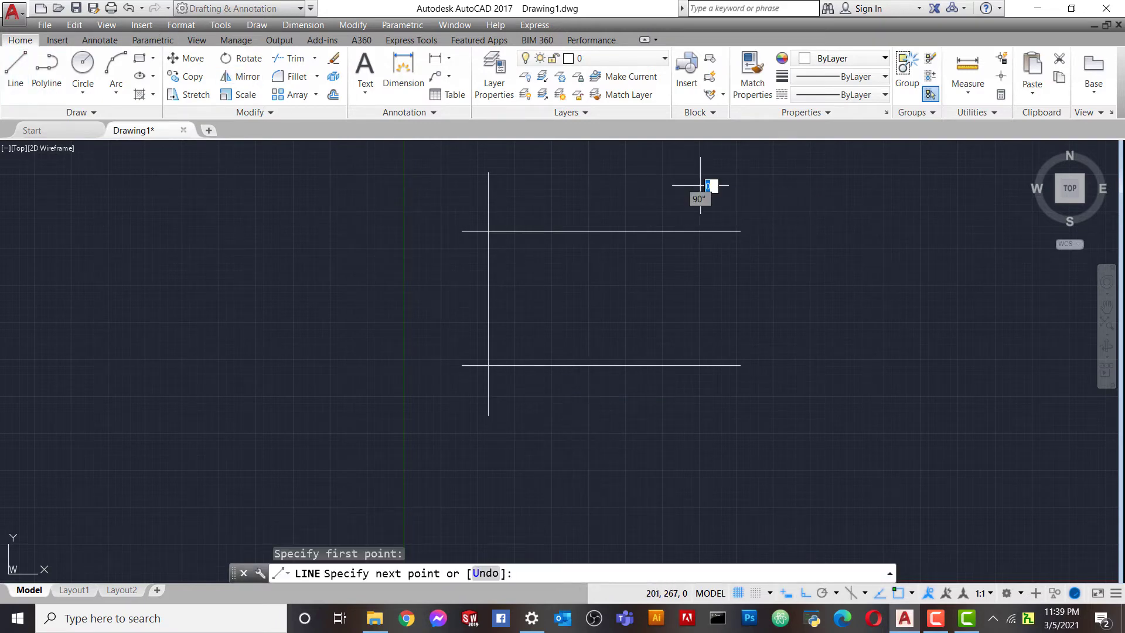
left_click(713, 407)
right_click(713, 409)
left_click(741, 417)
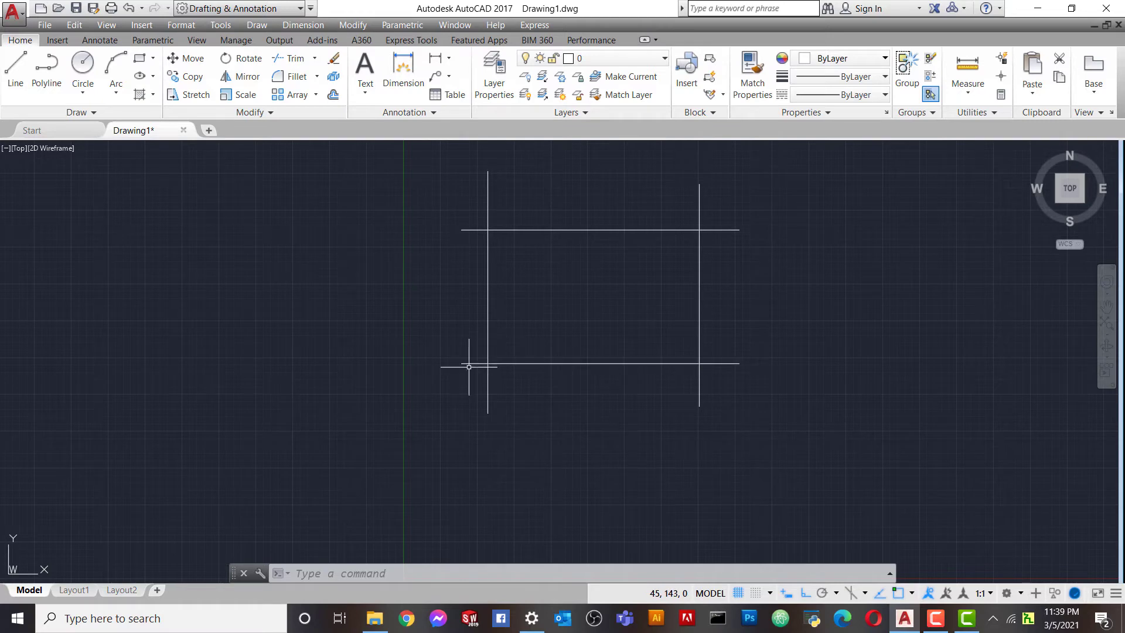
left_click(488, 324)
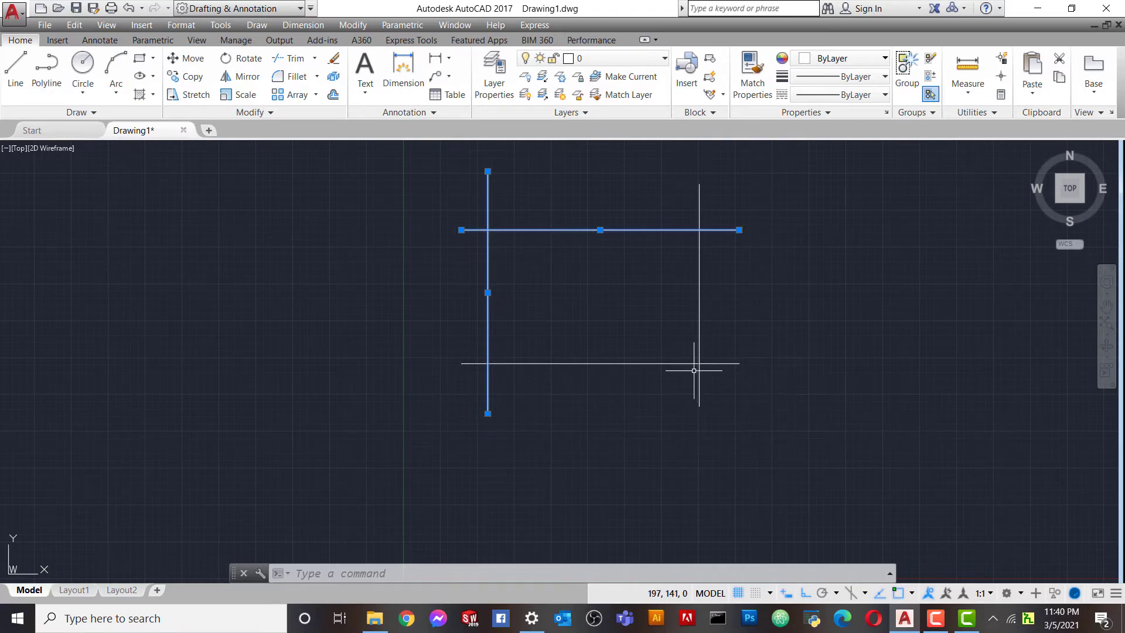
- Clear the selected lines and launch Trim from the Modify panel
left_click(665, 363)
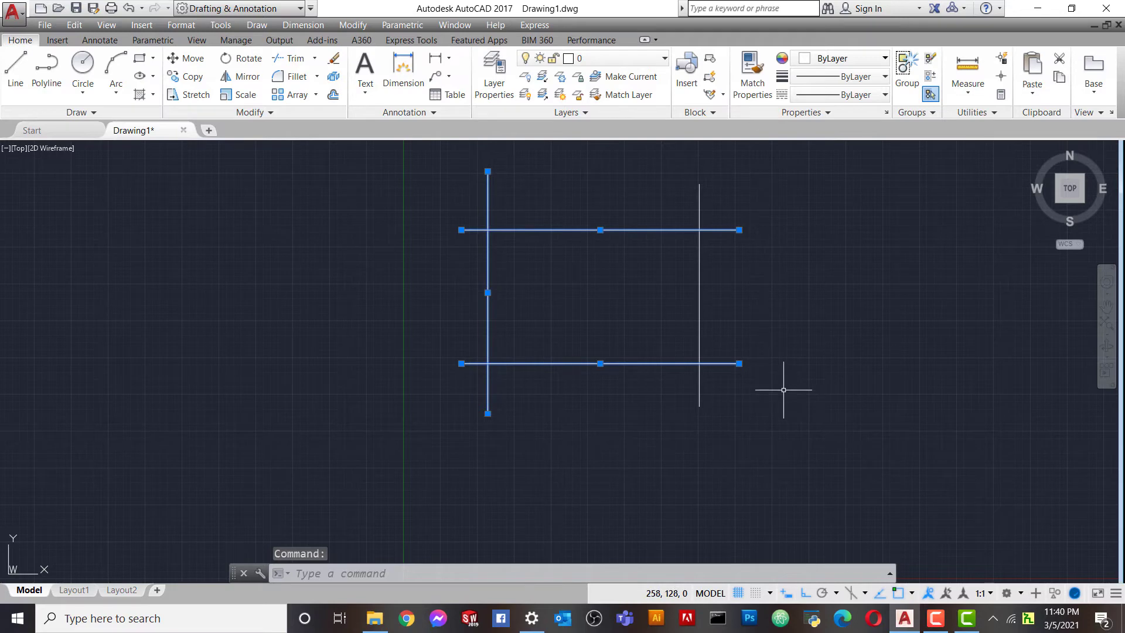
key("Escape")
left_click(296, 60)
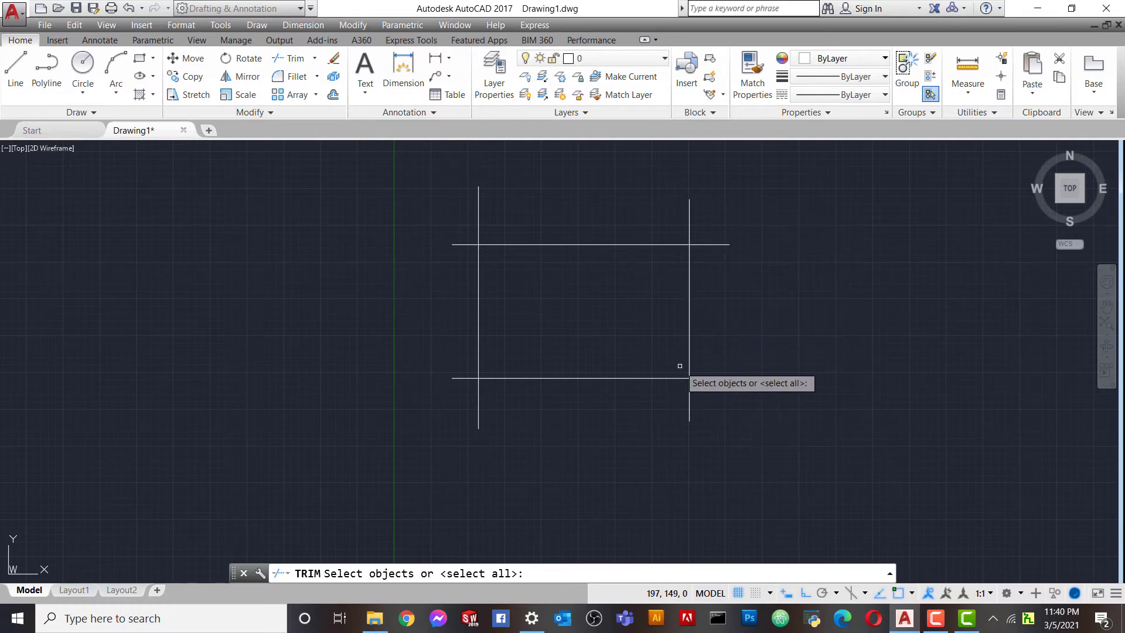
- Trim the horizontal lines' overhangs, using both vertical lines as cutting edges
left_click(689, 339)
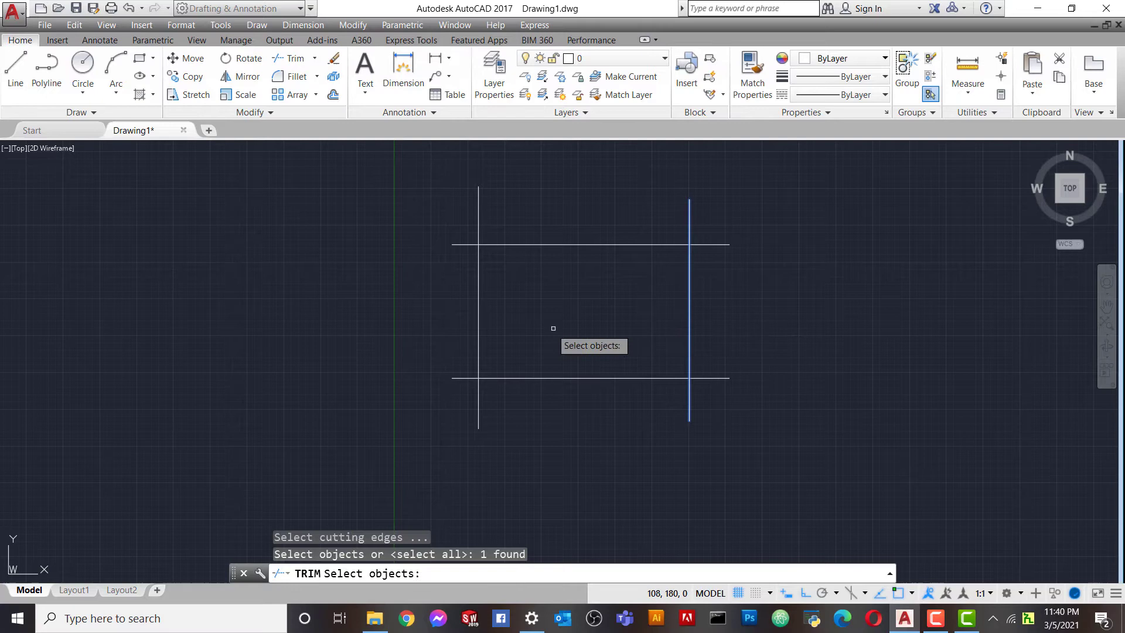
left_click(479, 320)
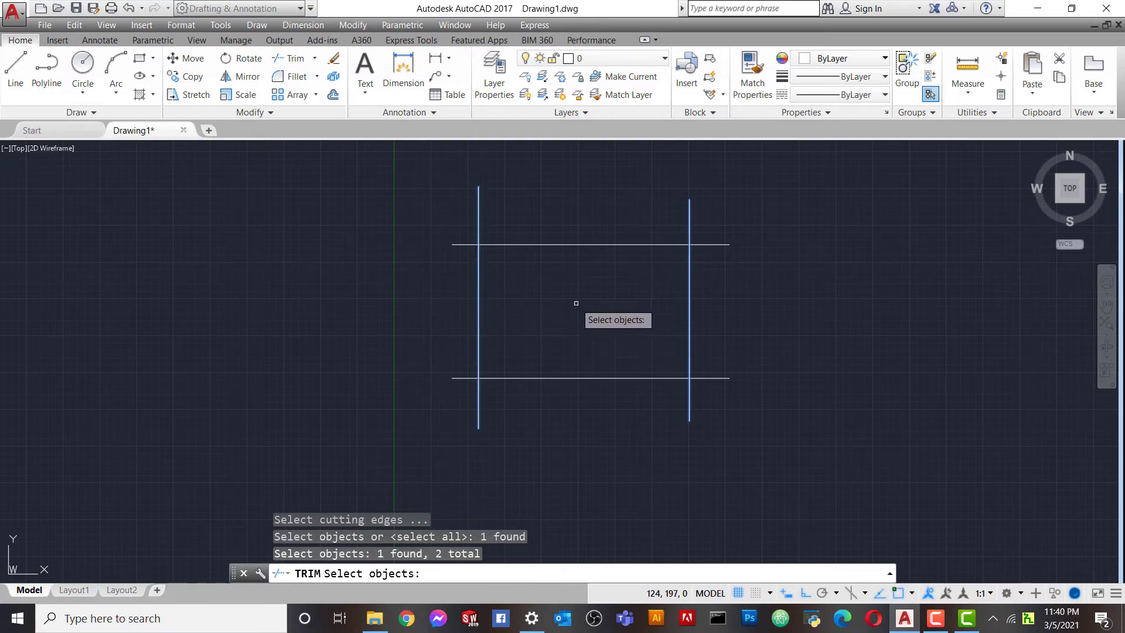
key("Return")
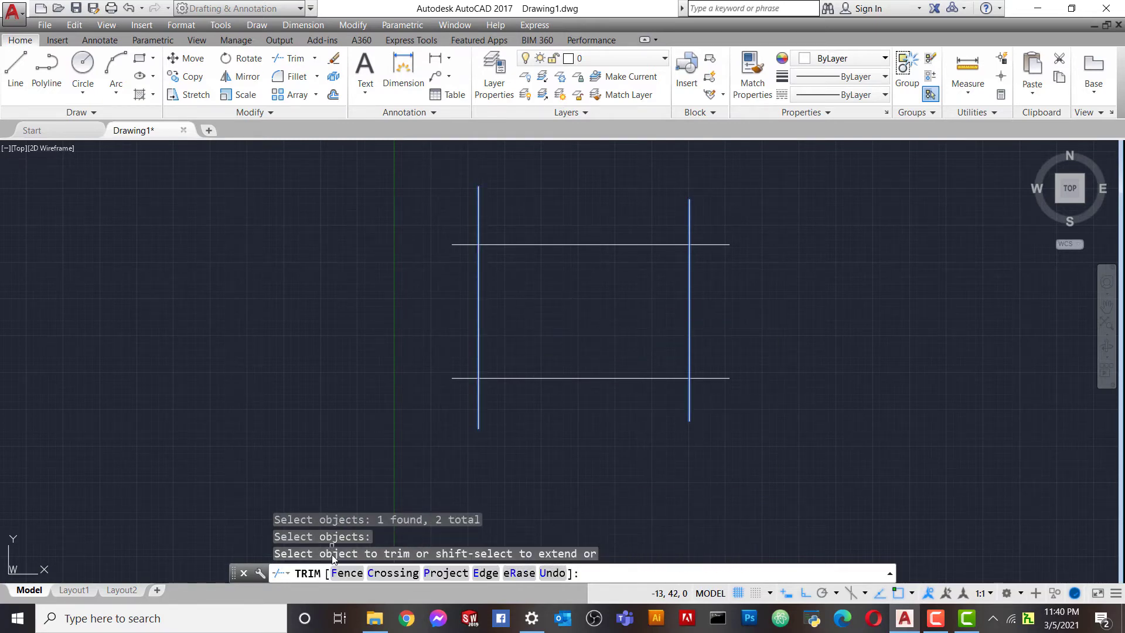
left_click(465, 379)
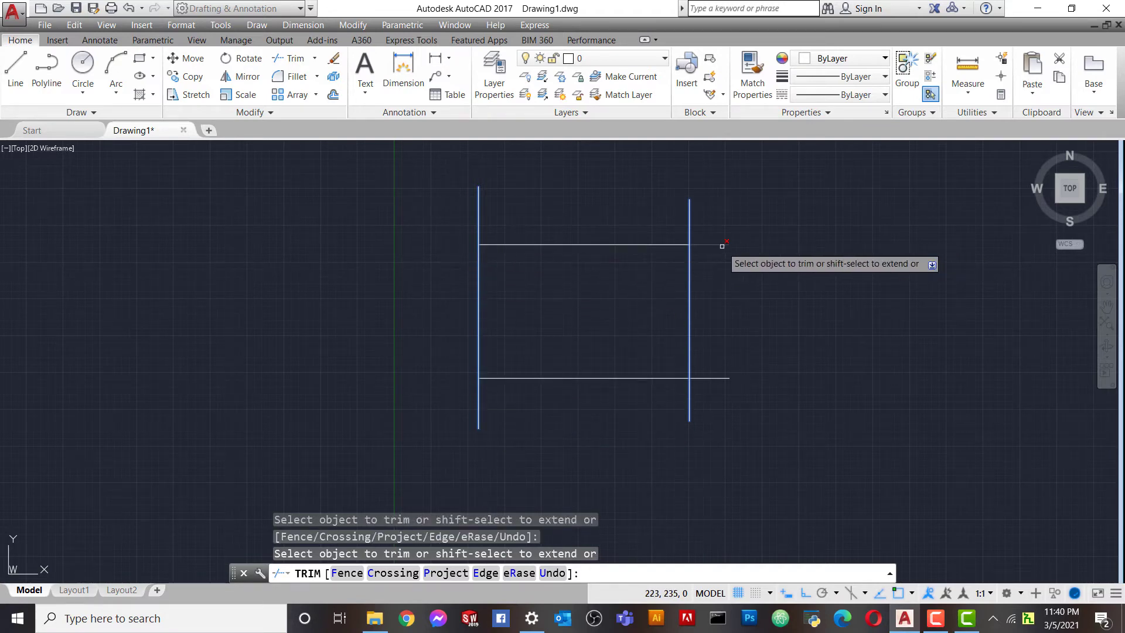
left_click(717, 378)
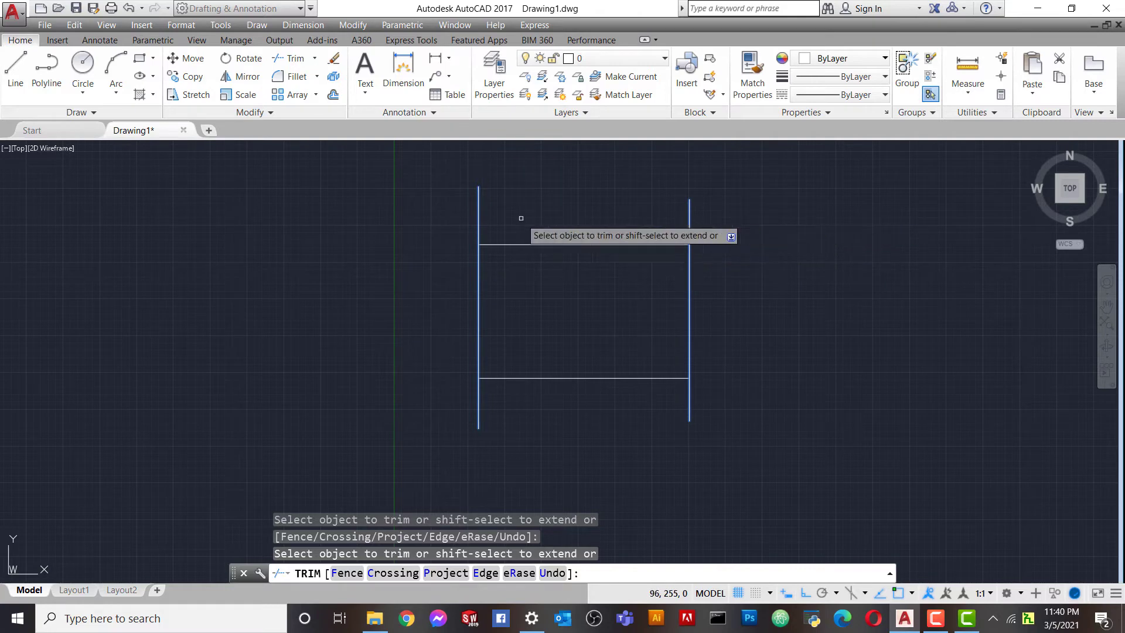
right_click(794, 283)
left_click(823, 292)
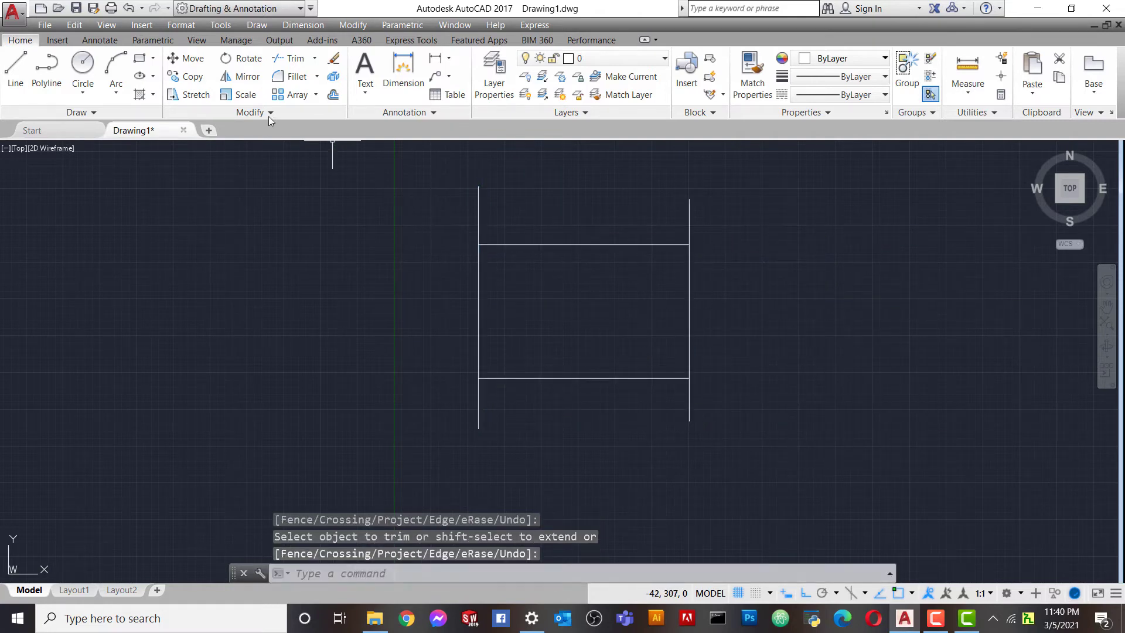
- Run Trim with the top and bottom horizontal lines as cutting edges
left_click(296, 59)
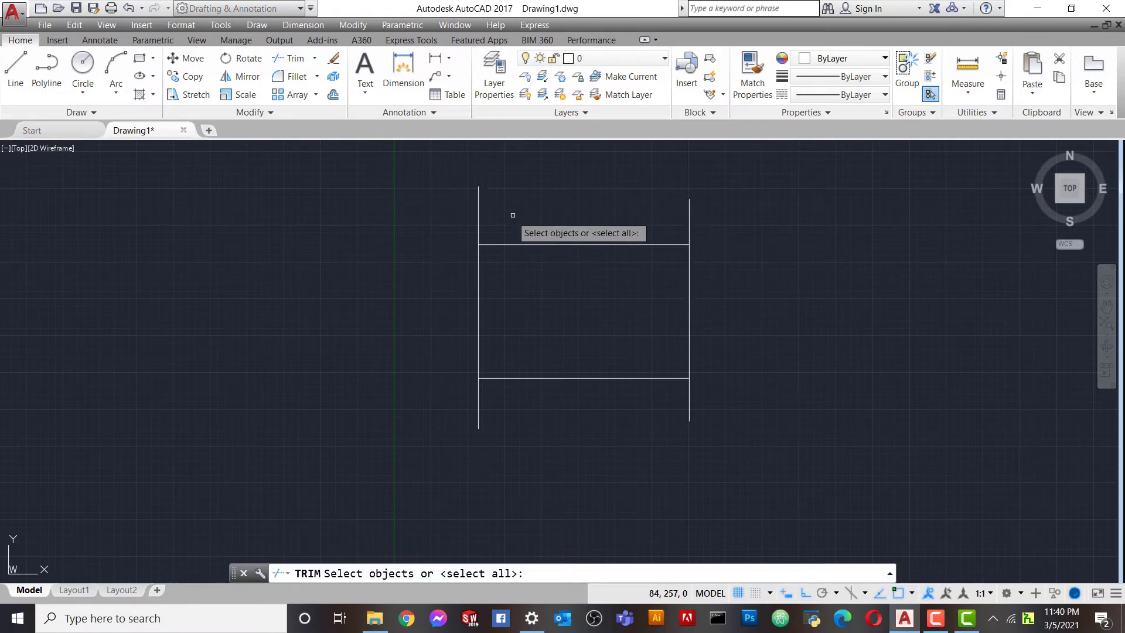
left_click(478, 211)
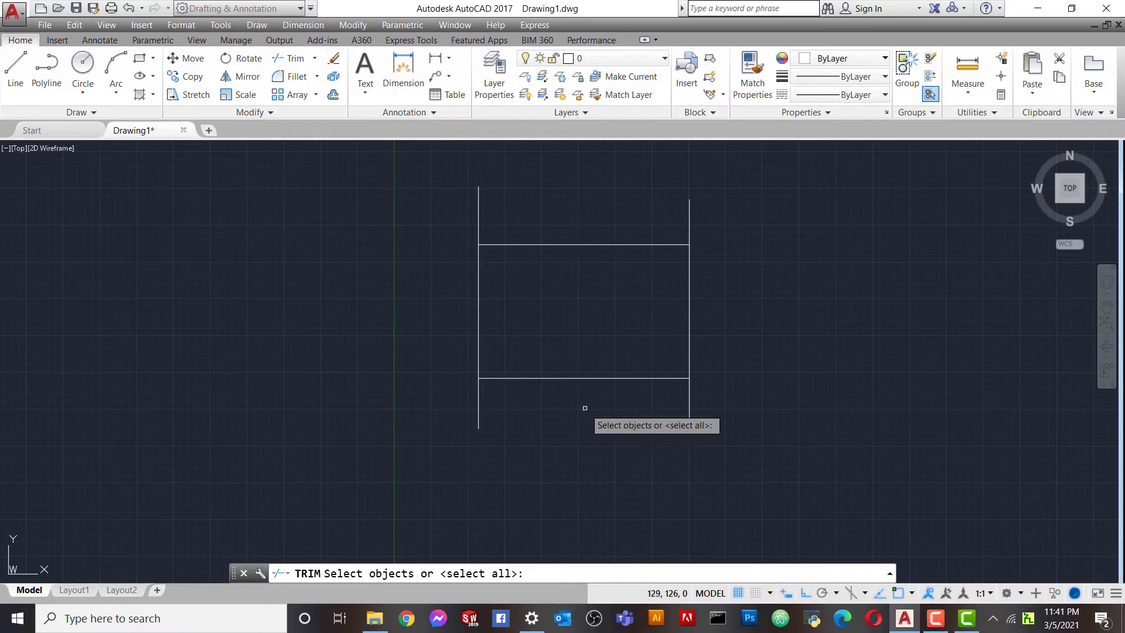
left_click(582, 378)
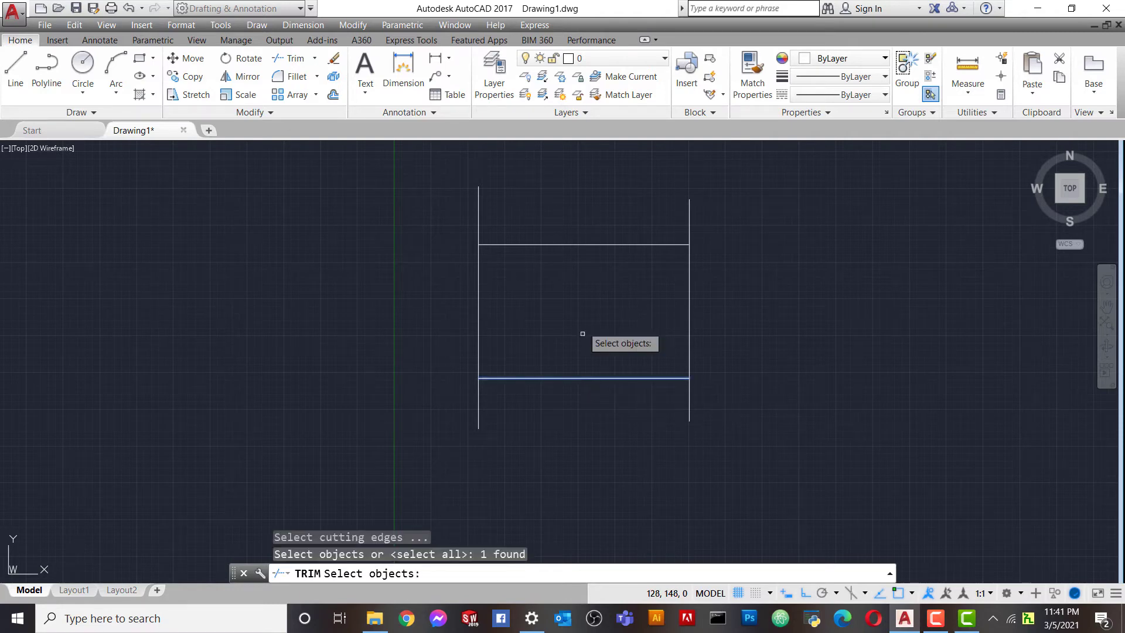
left_click(580, 244)
key("Return")
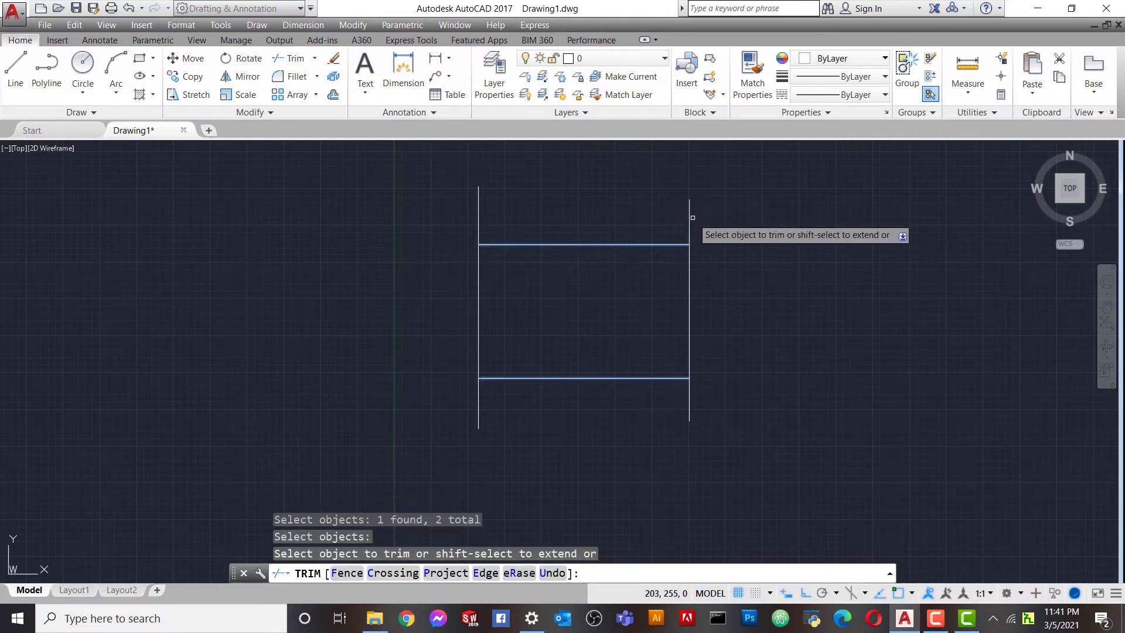
- Cut off the vertical lines' stubs above and below the rectangle
left_click(478, 215)
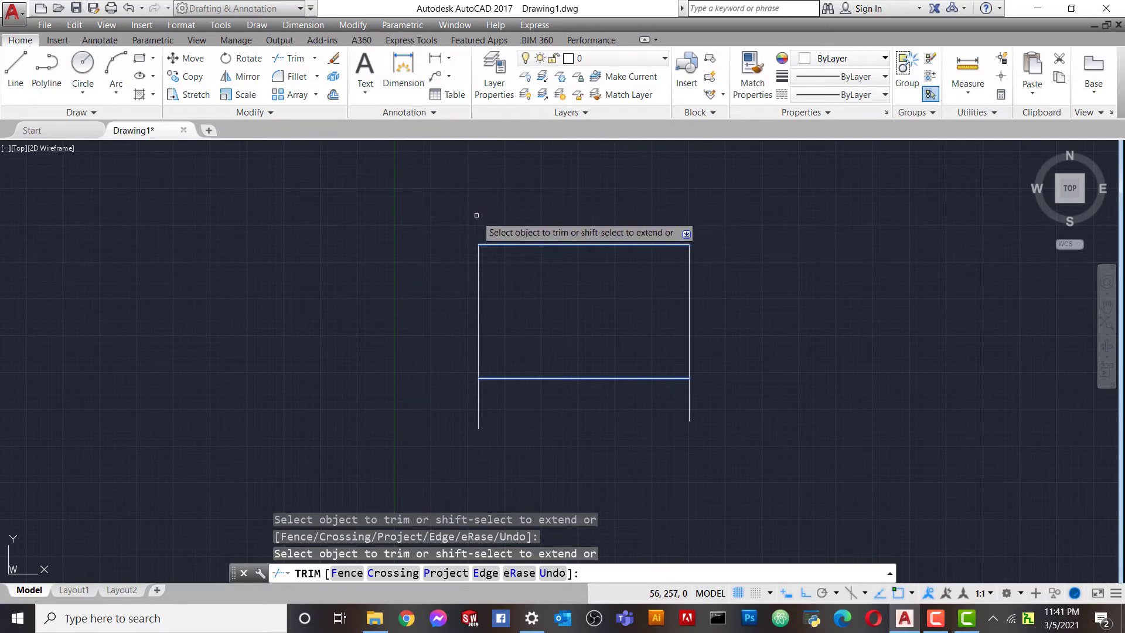
left_click(476, 400)
left_click(680, 397)
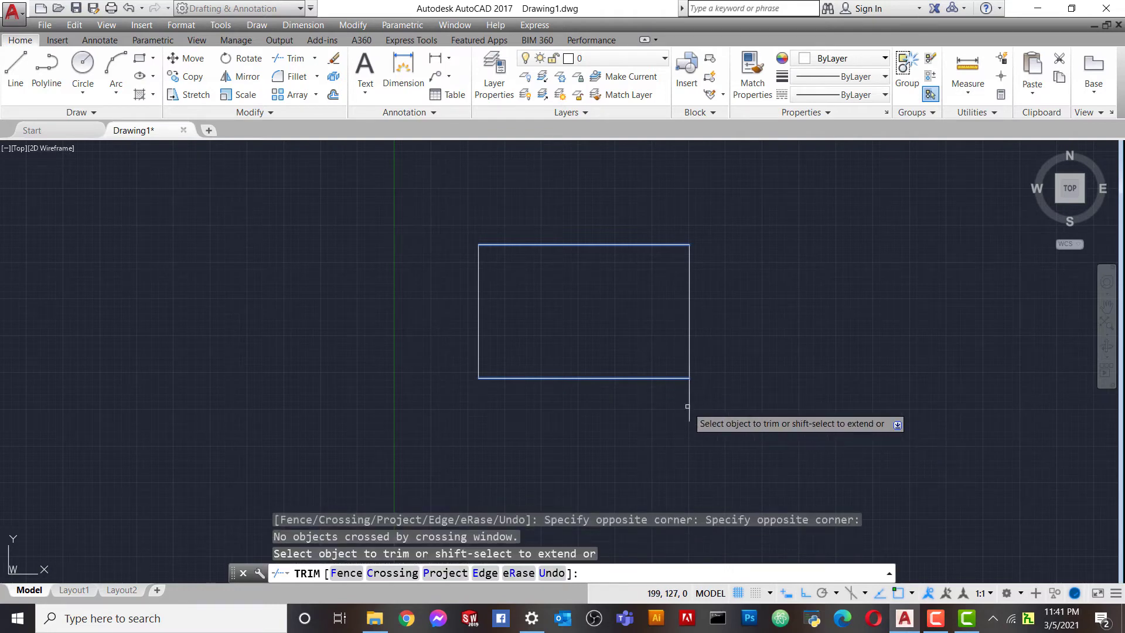
left_click(690, 404)
scroll(690, 319, "up", 2)
scroll(689, 320, "down", 4)
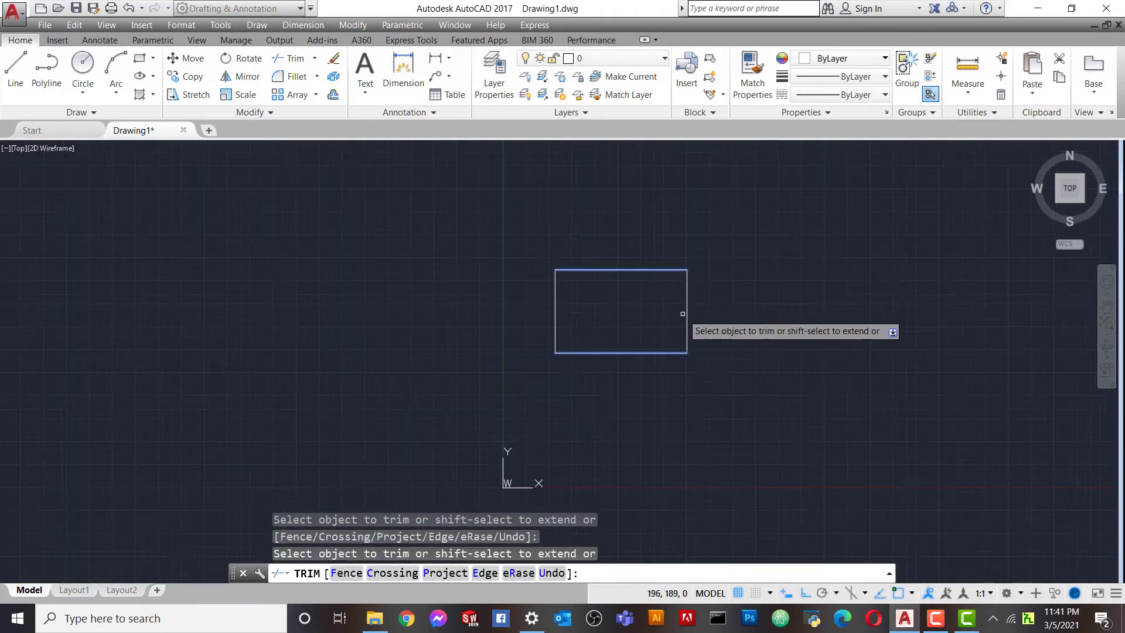
scroll(656, 319, "up", 2)
right_click(365, 249)
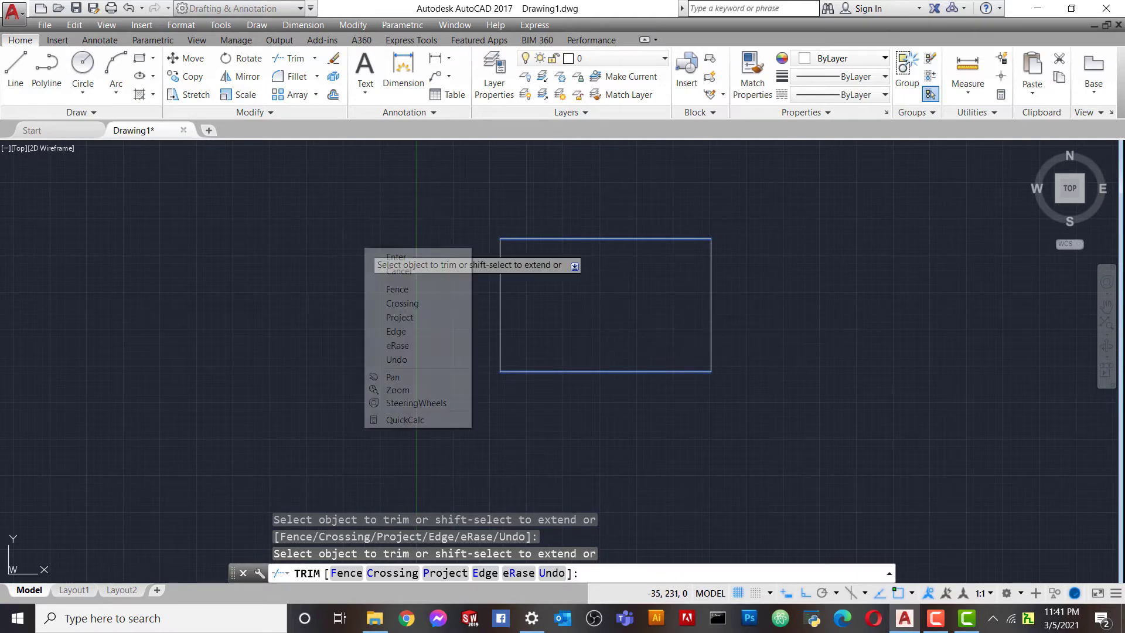
left_click(390, 258)
left_click(314, 58)
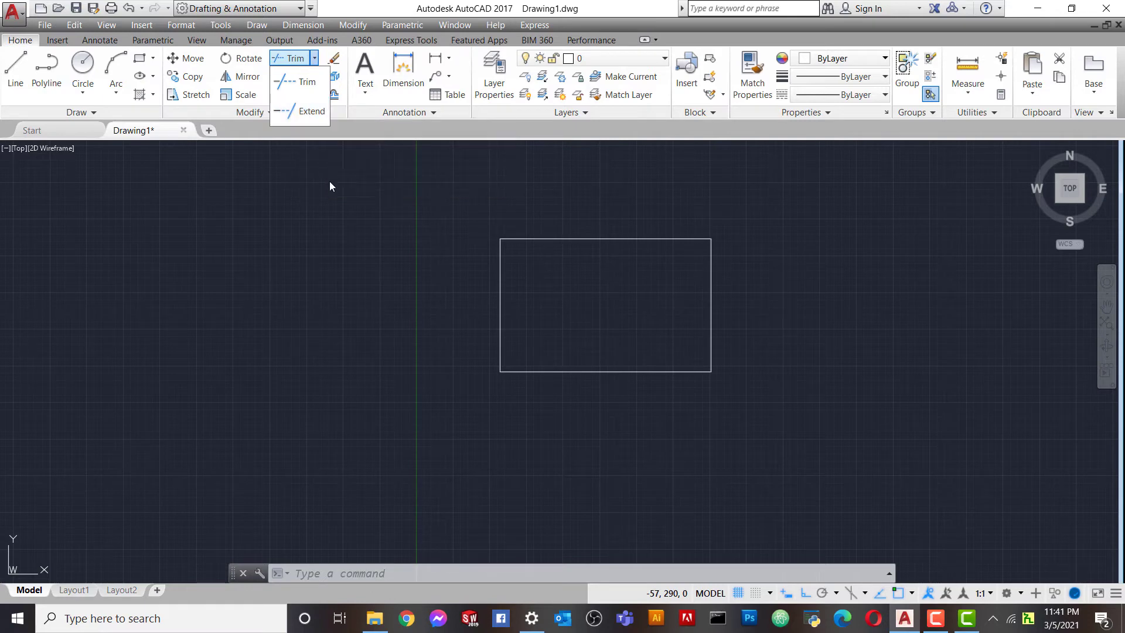
- Draw a horizontal line to the left of the rectangle, stopping short of it
left_click(315, 362)
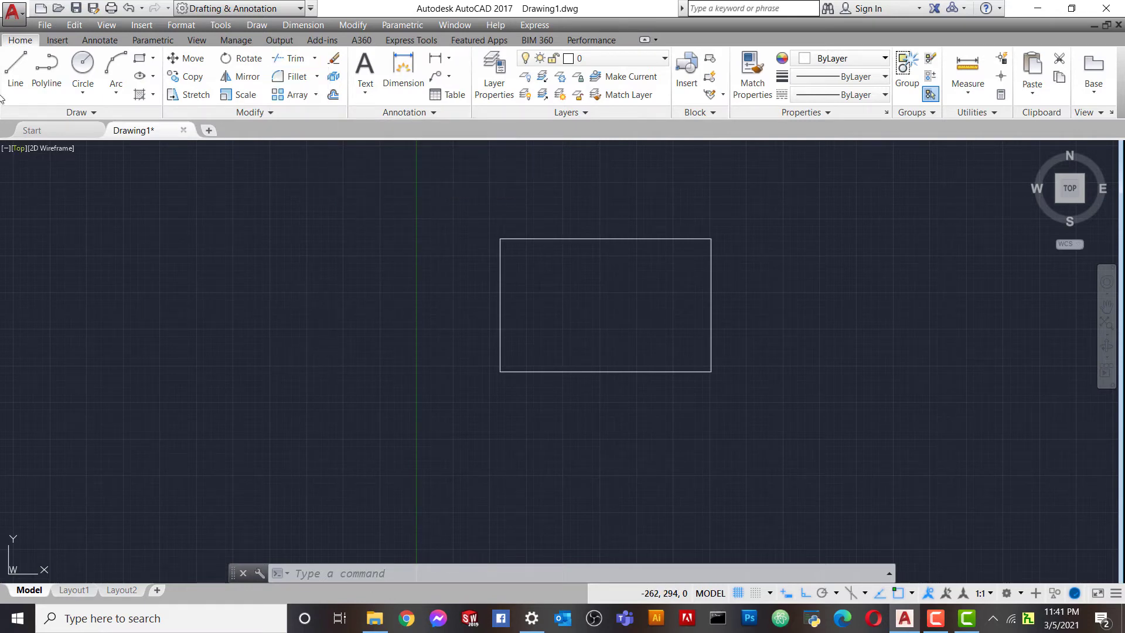
left_click(16, 75)
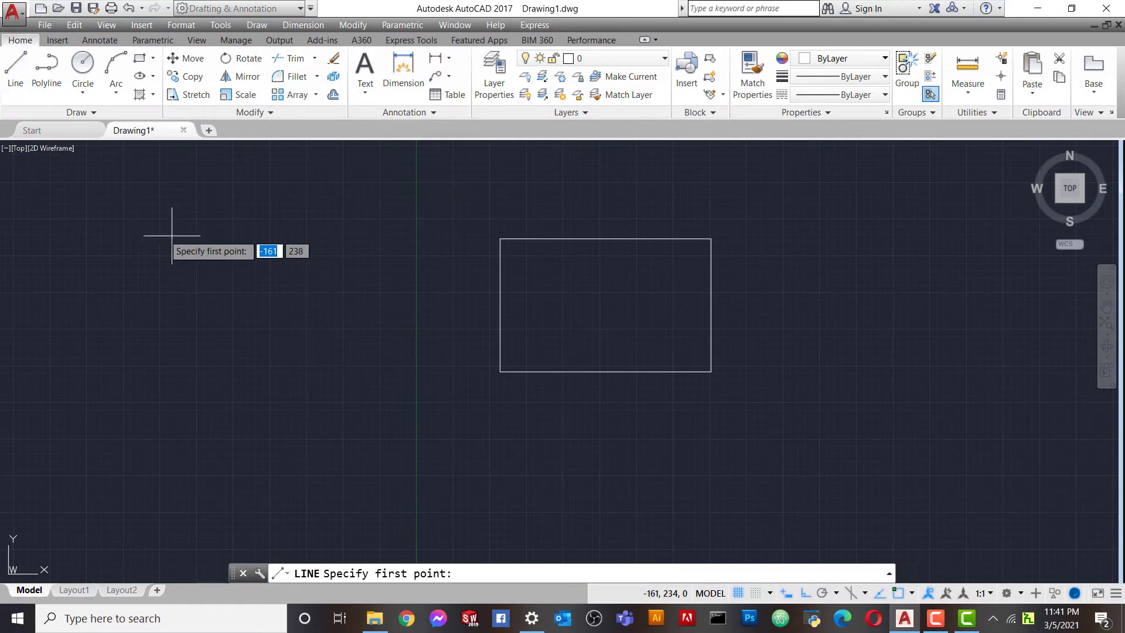
left_click(152, 224)
left_click(397, 240)
right_click(399, 262)
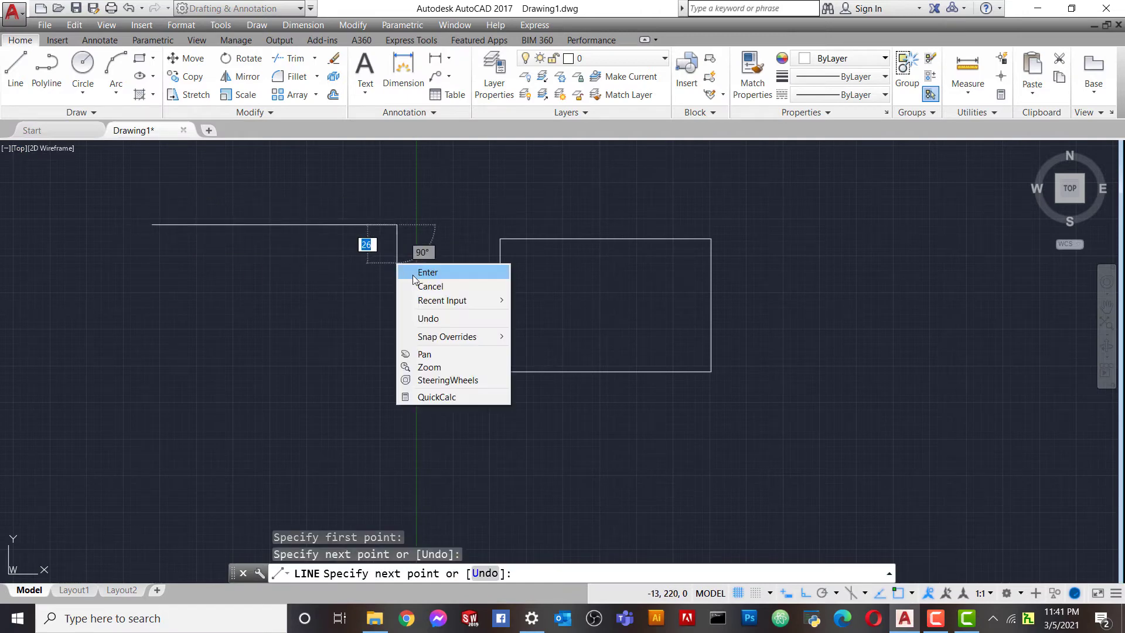
left_click(414, 269)
- Draw a vertical line below it with a gap, then delete the duplicate vertical line
left_click(15, 68)
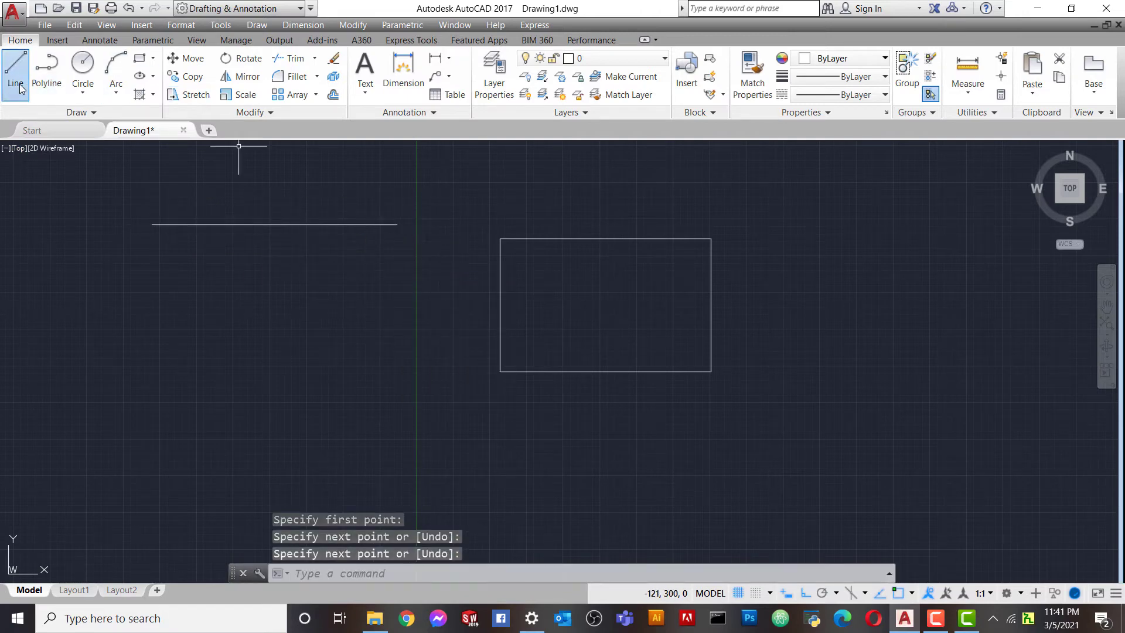
left_click(283, 300)
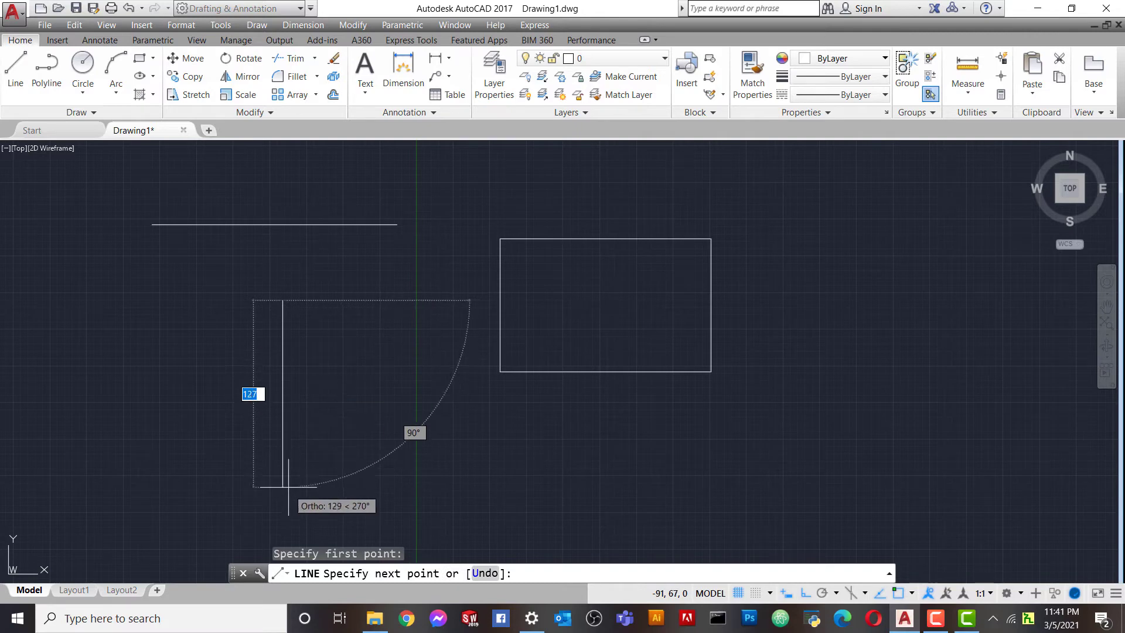
left_click(284, 487)
right_click(423, 306)
left_click(443, 316)
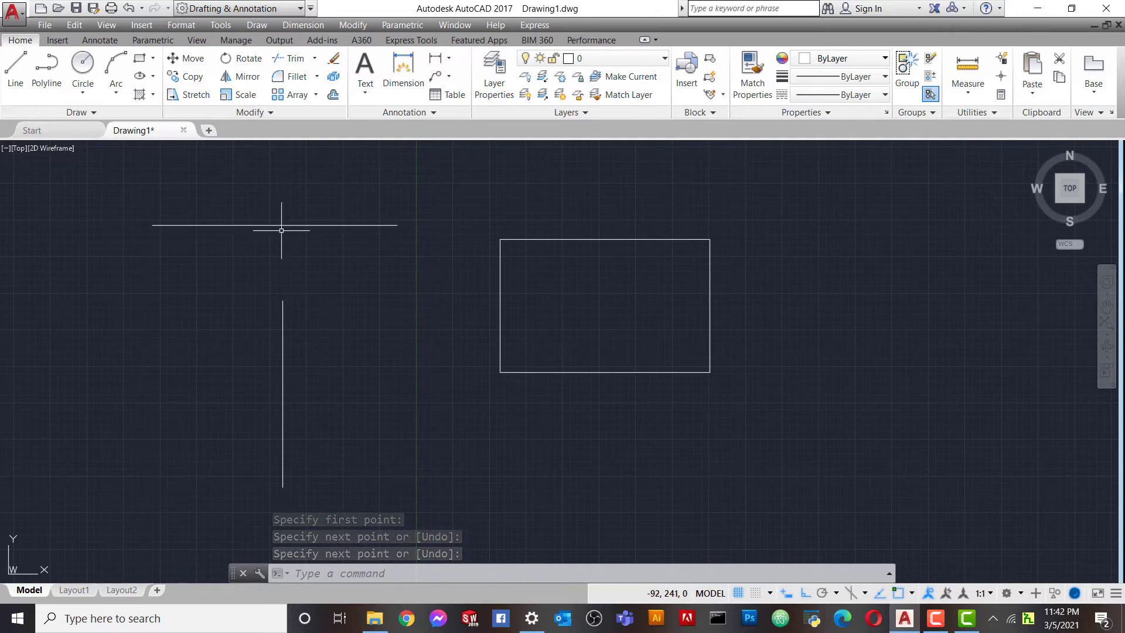
scroll(283, 225, "up", 2)
scroll(283, 225, "down", 2)
scroll(287, 227, "up", 2)
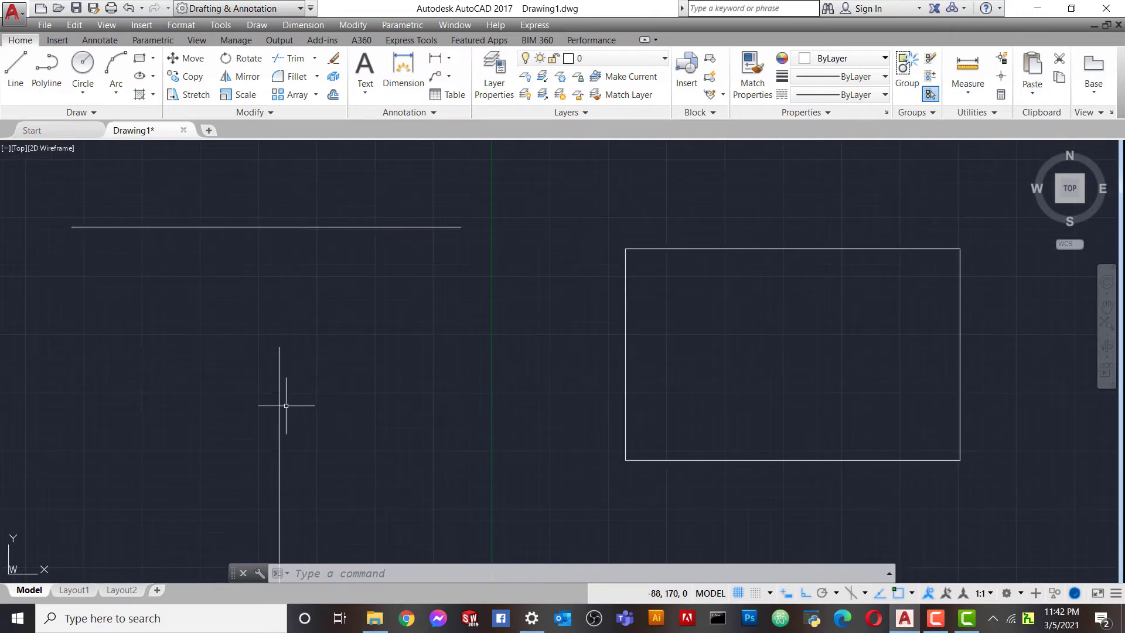
key("Delete")
scroll(329, 340, "down", 4)
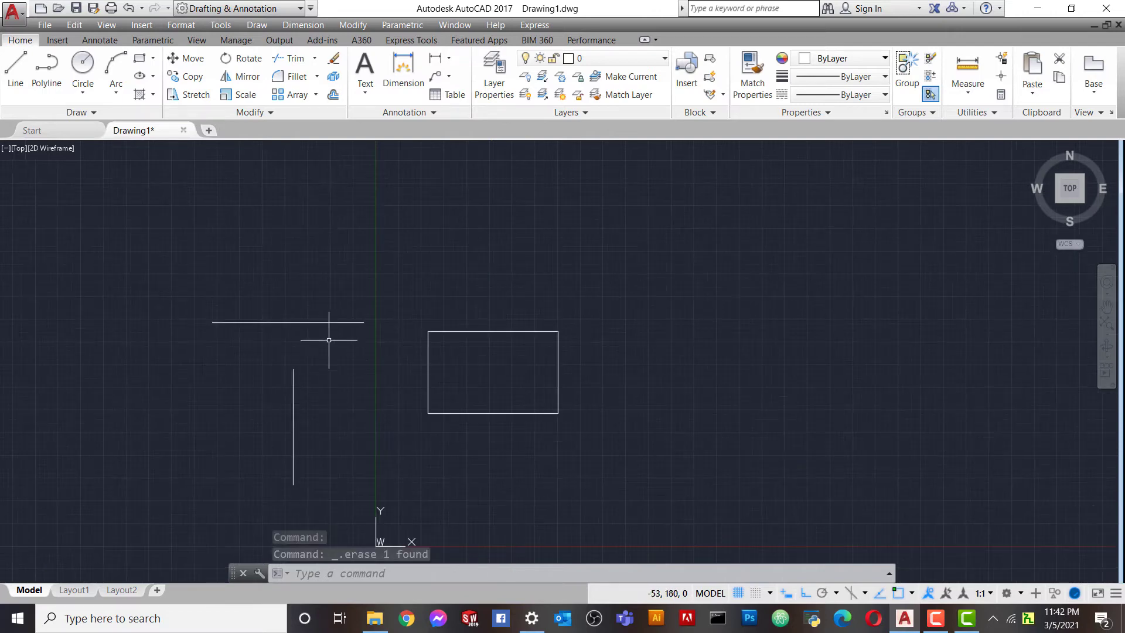
- Extend the vertical line up to the horizontal line used as boundary
left_click(314, 58)
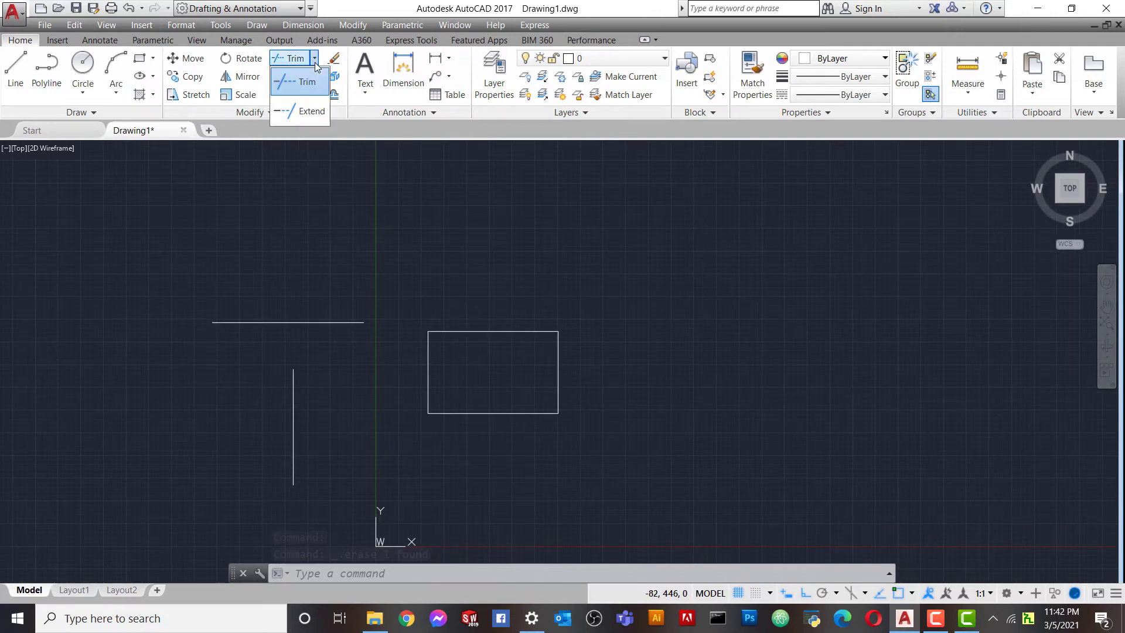
left_click(306, 112)
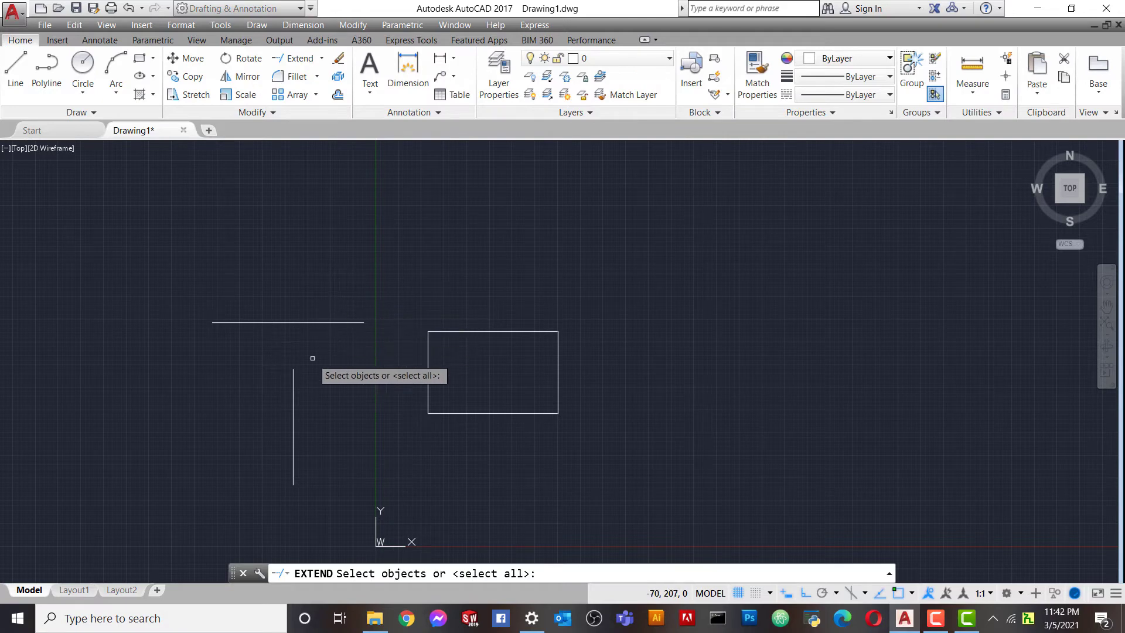
left_click(333, 324)
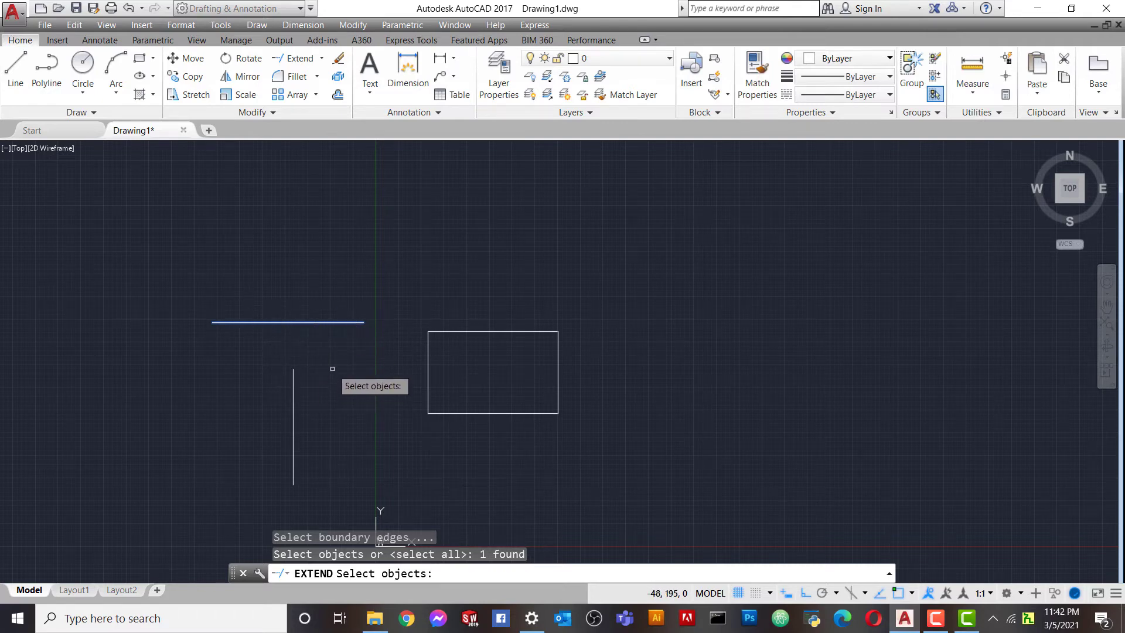
key("Return")
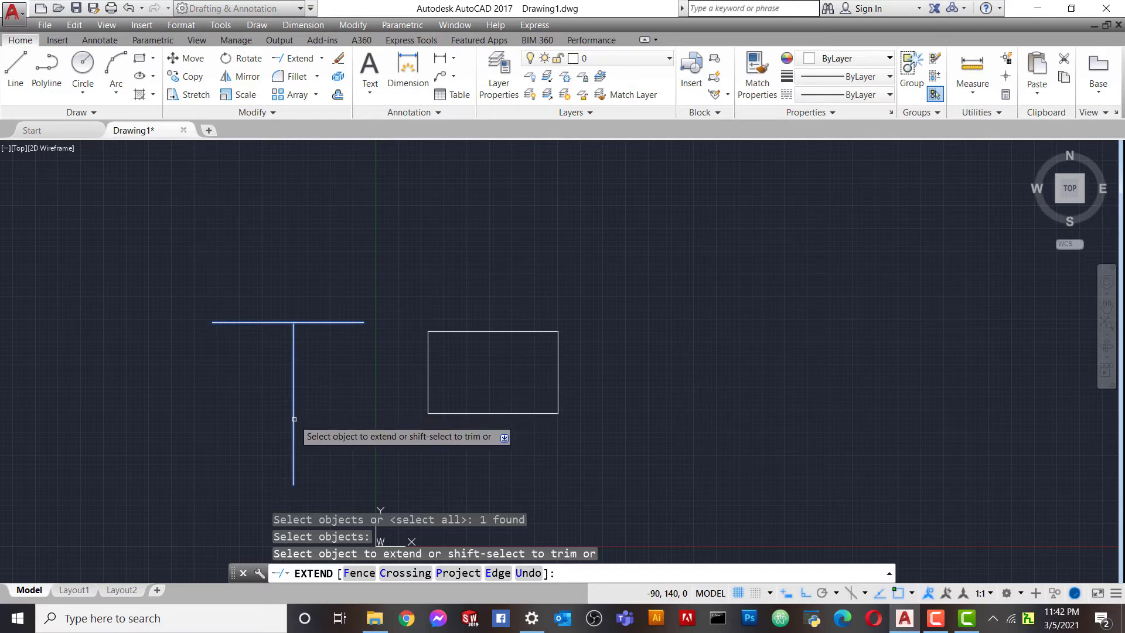
left_click(294, 409)
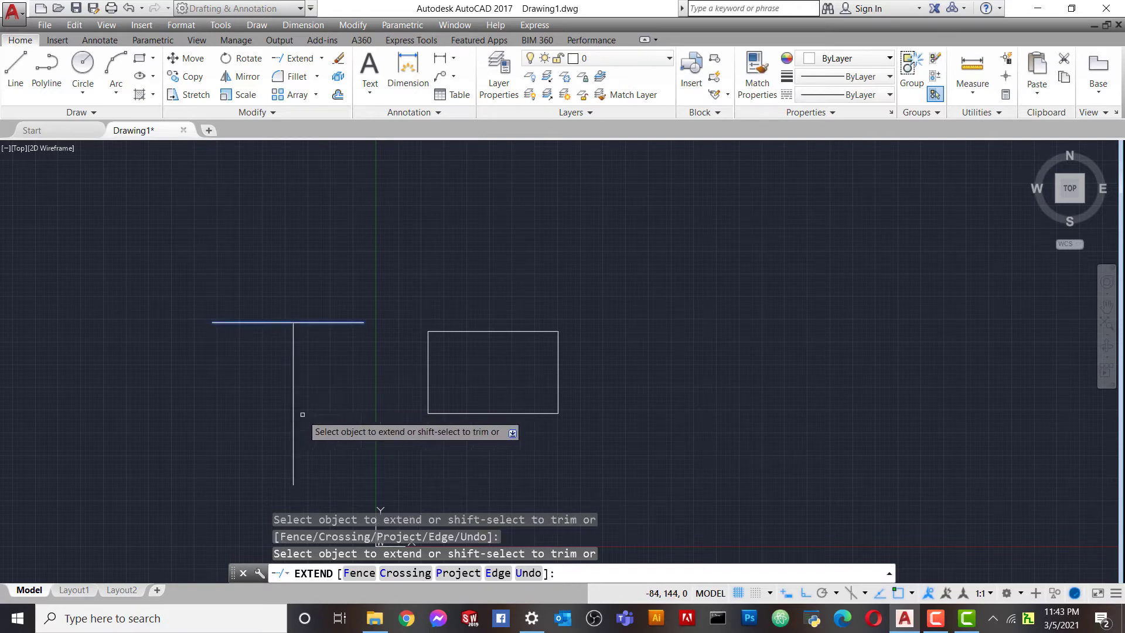
right_click(316, 356)
left_click(334, 364)
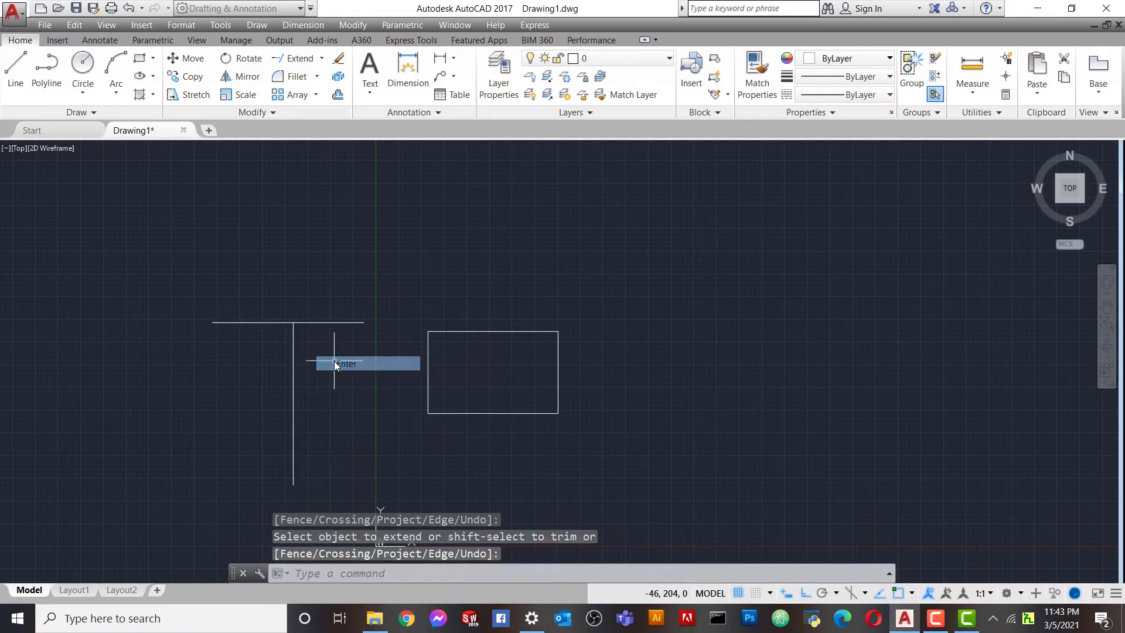
- Select the extended vertical line and zoom around to check the result
left_click(292, 387)
scroll(321, 371, "up", 3)
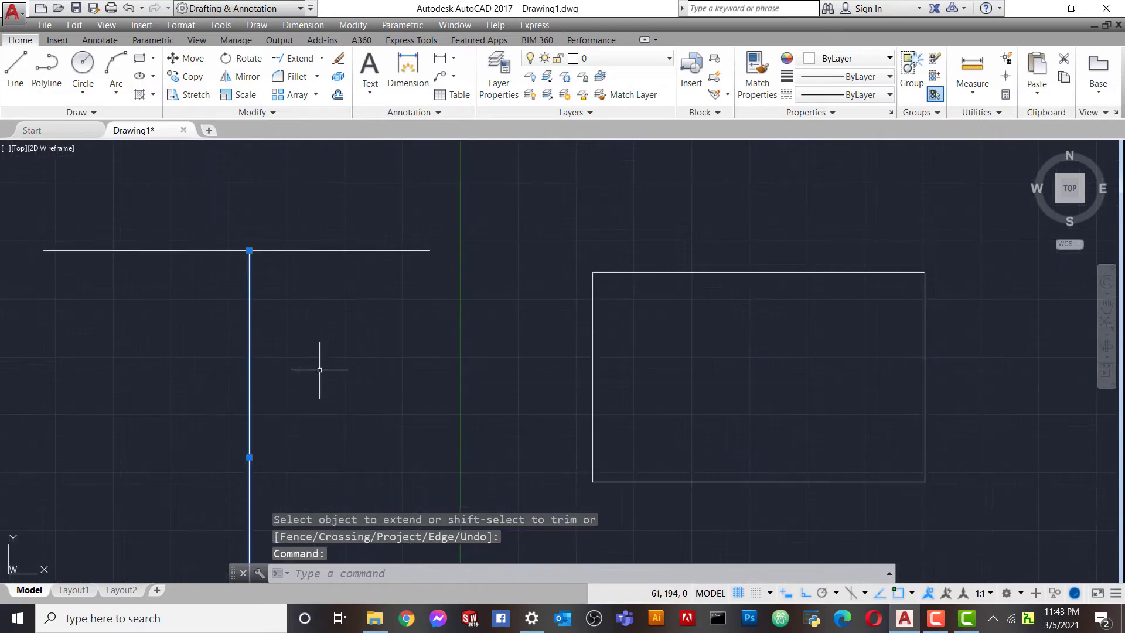
scroll(276, 296, "down", 2)
scroll(288, 292, "up", 4)
scroll(288, 291, "down", 5)
scroll(295, 343, "down", 2)
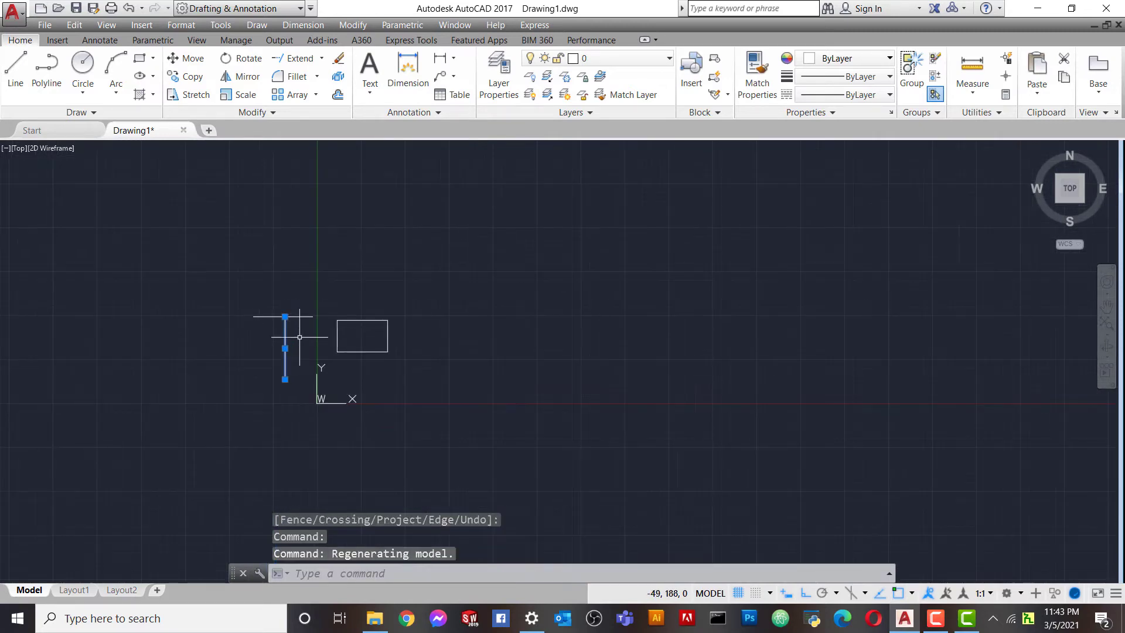
scroll(300, 336, "up", 2)
scroll(411, 302, "up", 2)
left_click(411, 302)
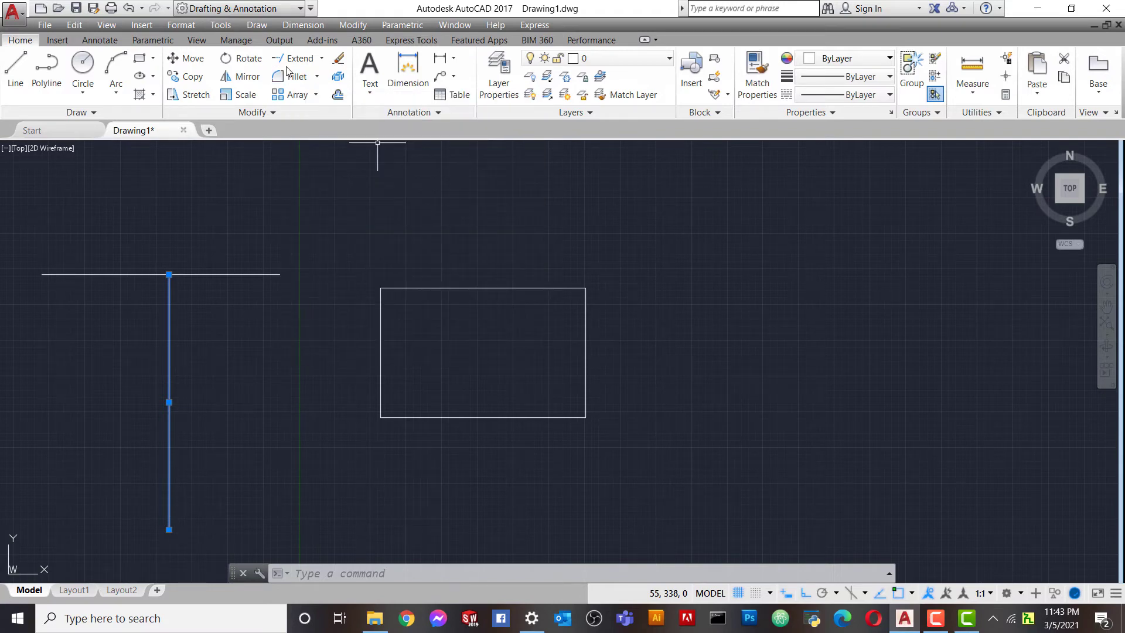
scroll(386, 299, "up", 5)
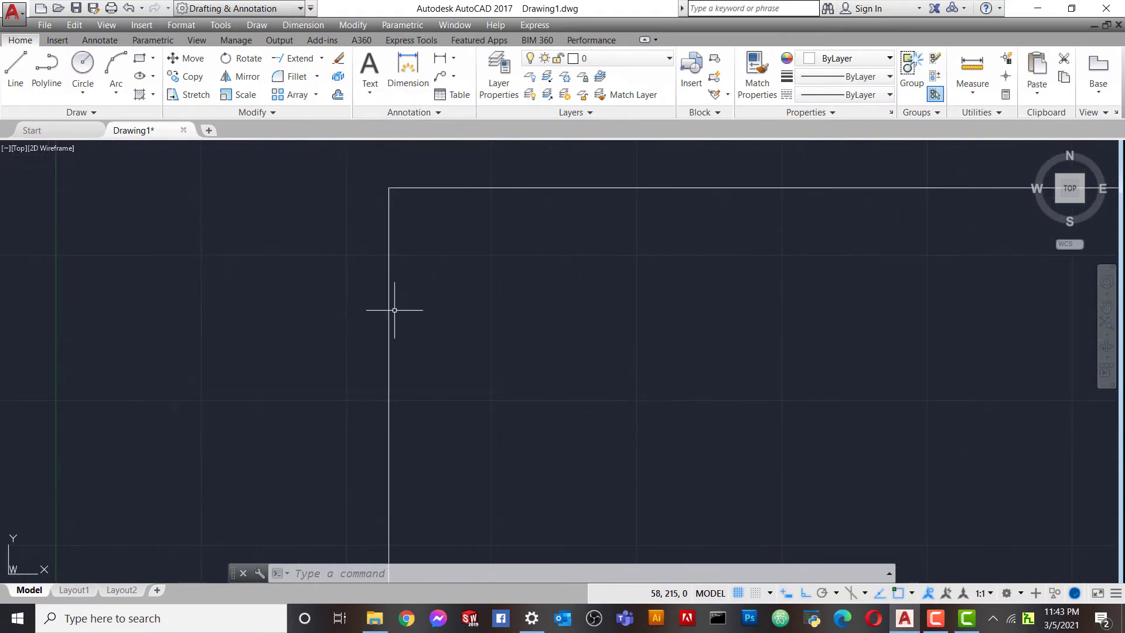
scroll(433, 246, "down", 3)
scroll(457, 205, "up", 3)
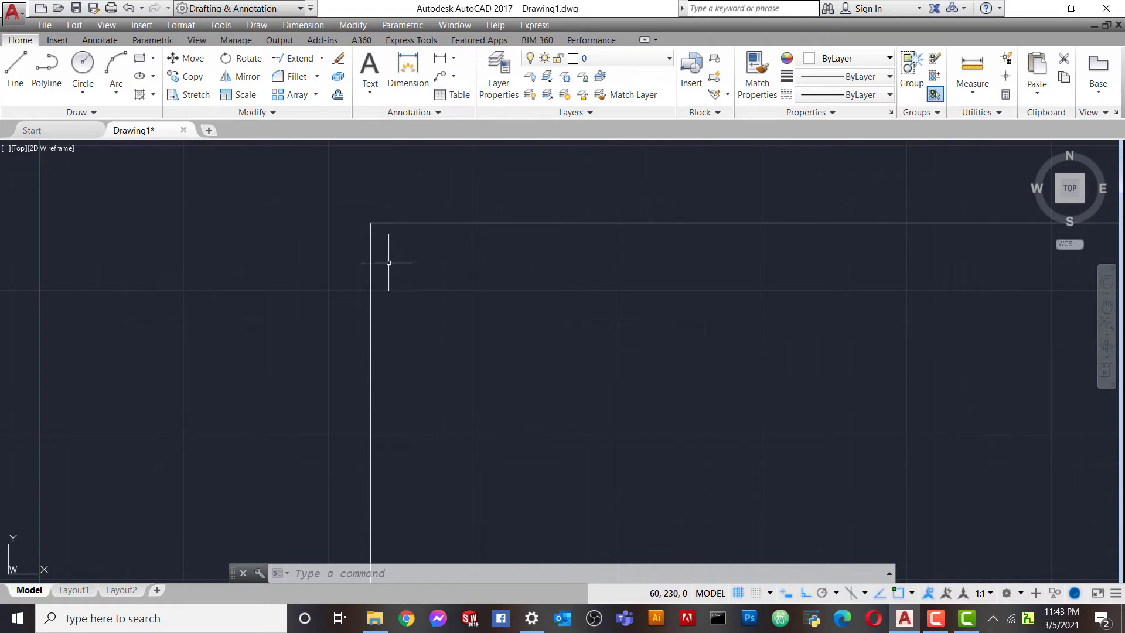
- Start Fillet and set the fillet radius to 20
left_click(316, 78)
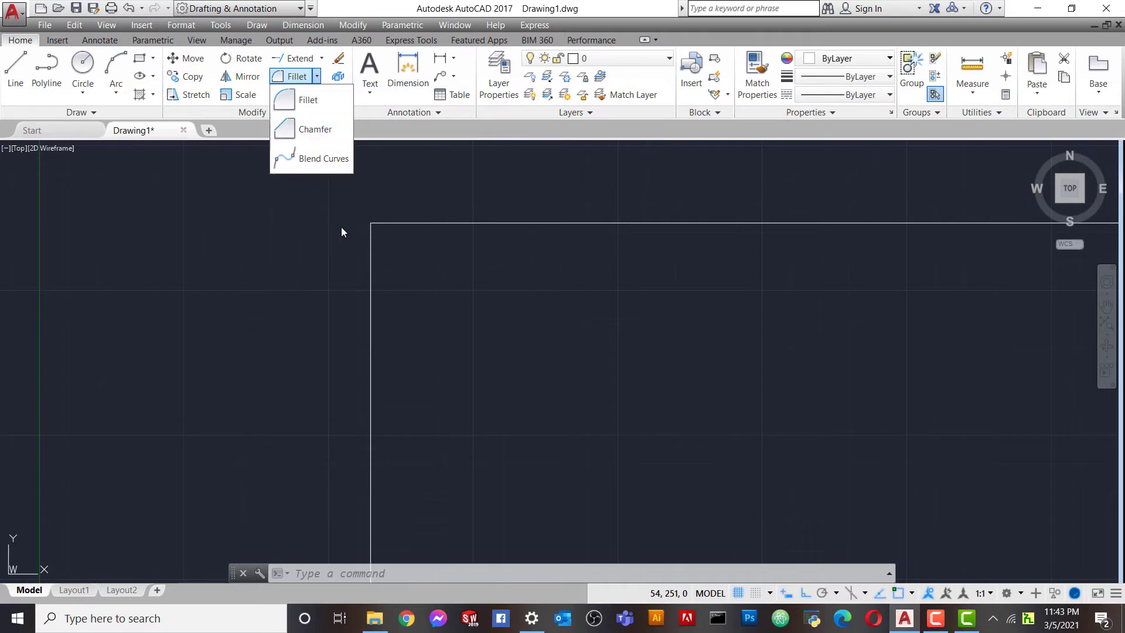
scroll(404, 252, "down", 5)
scroll(441, 281, "up", 4)
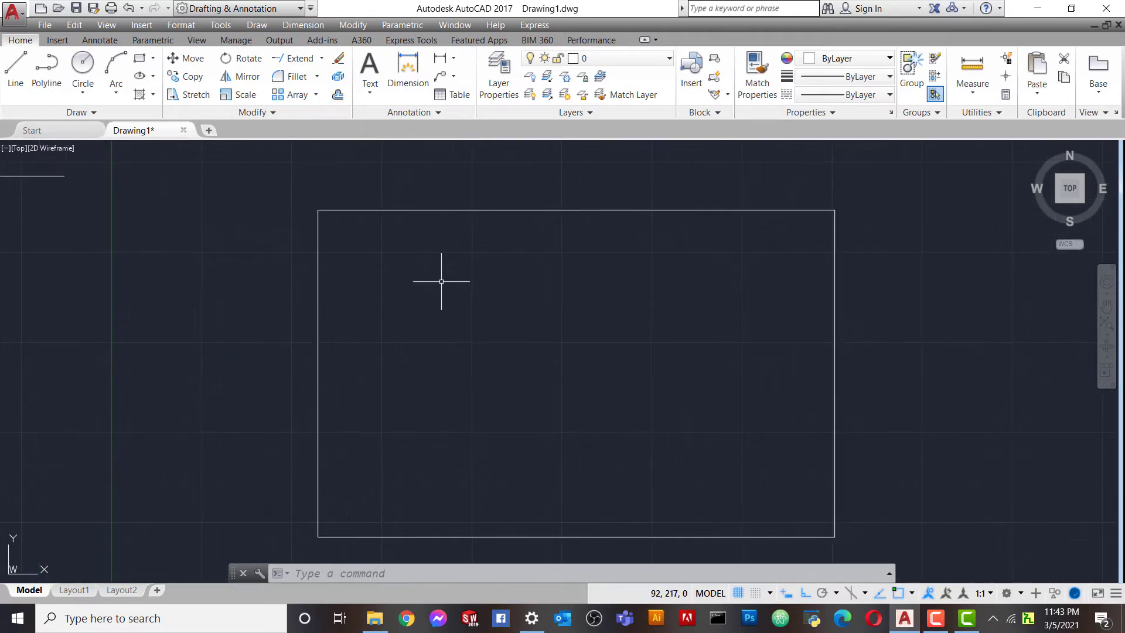
left_click(296, 78)
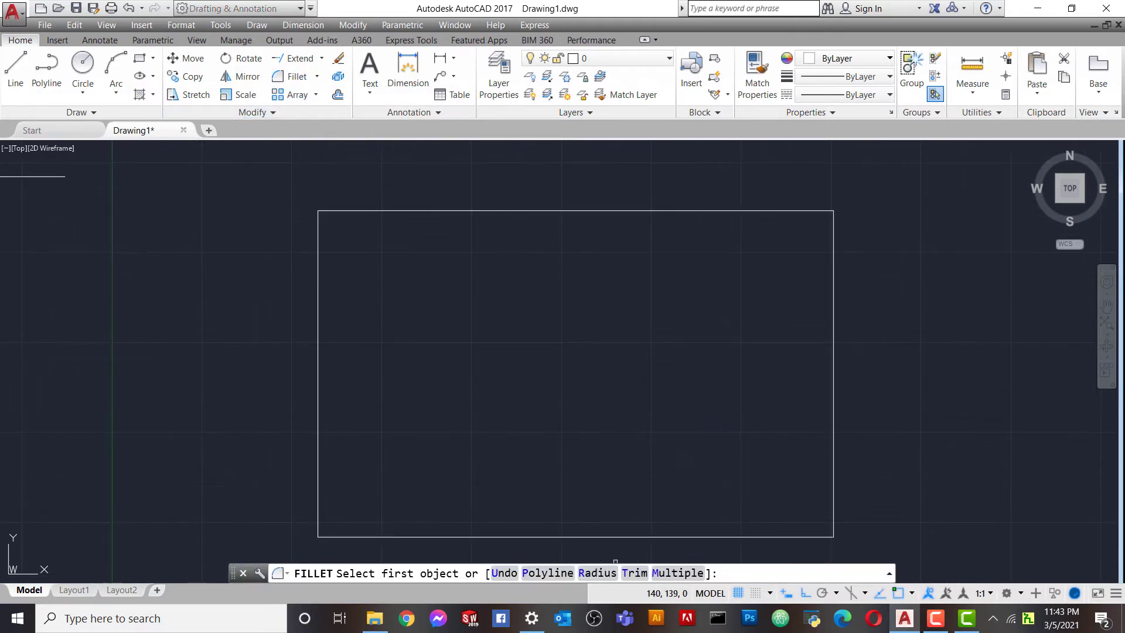
scroll(324, 218, "up", 3)
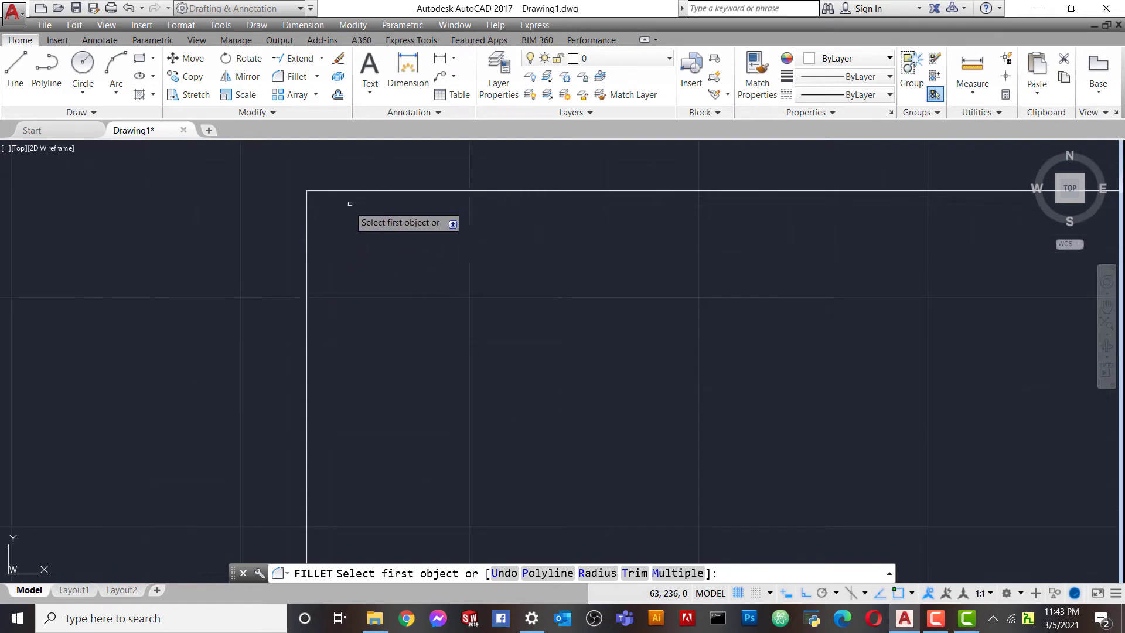
scroll(459, 286, "down", 2)
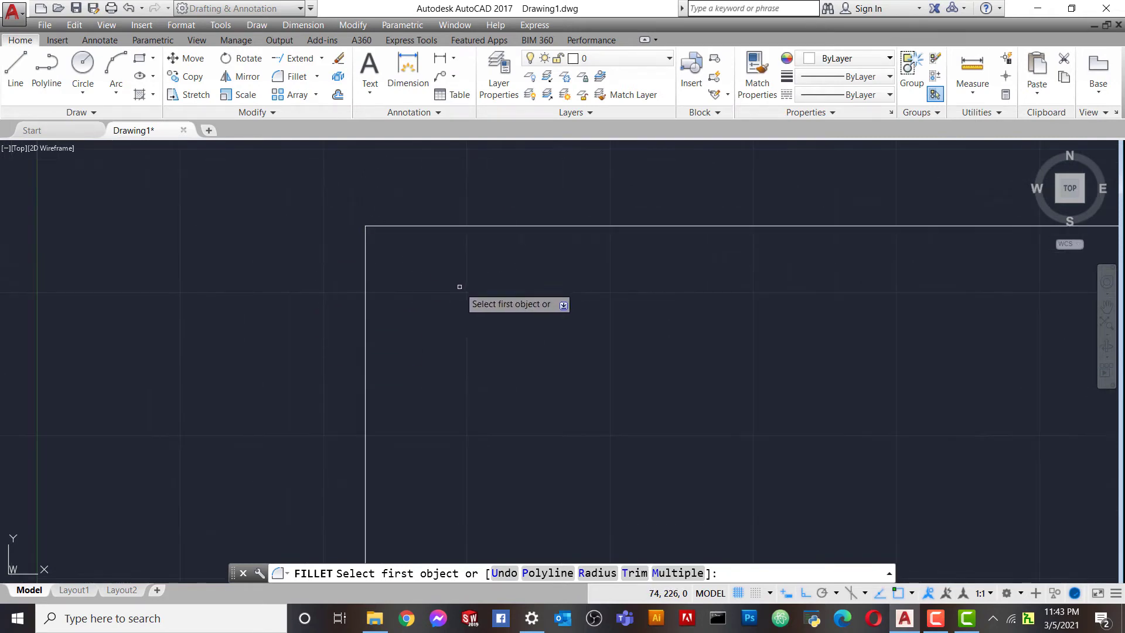
left_click(604, 575)
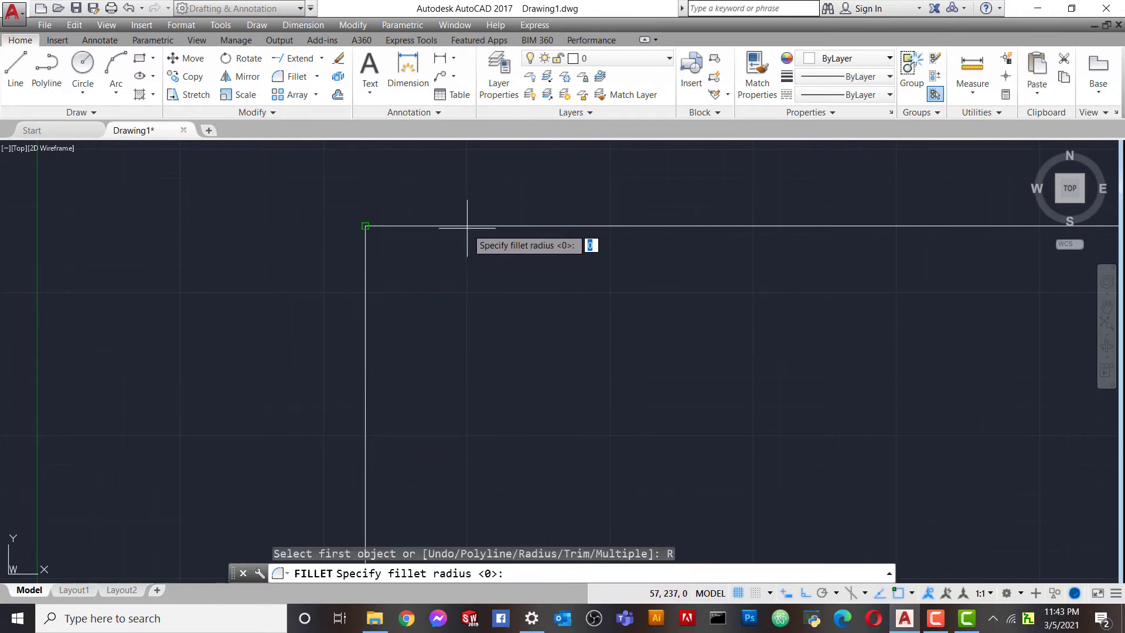
type("2")
key("Return")
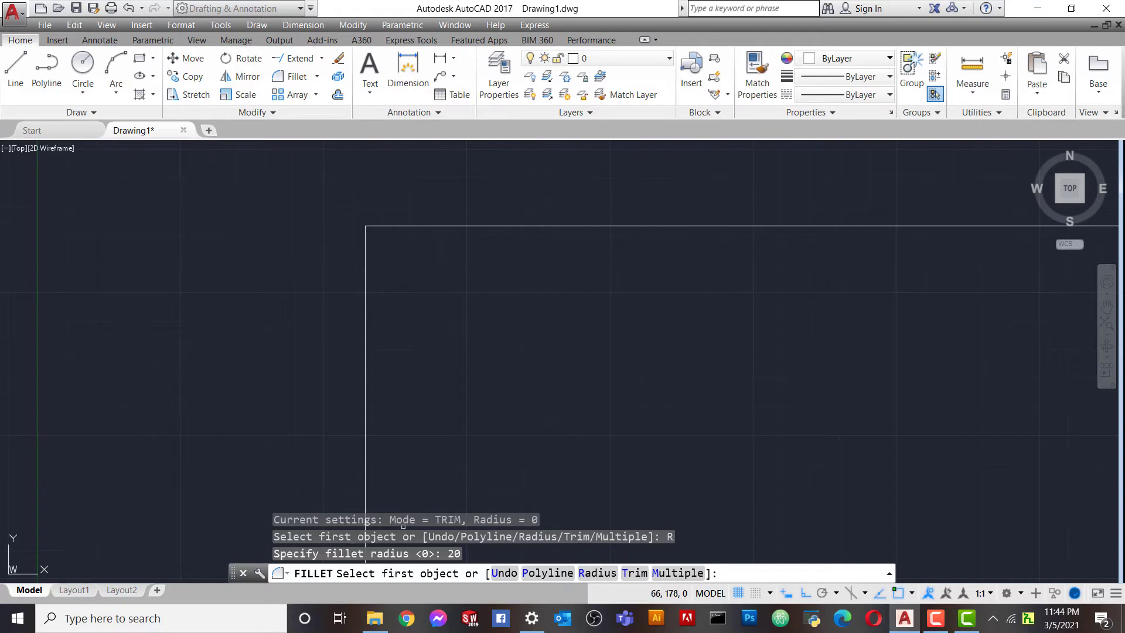
- Round the rectangle's top-left corner by picking its left and top sides
left_click(366, 331)
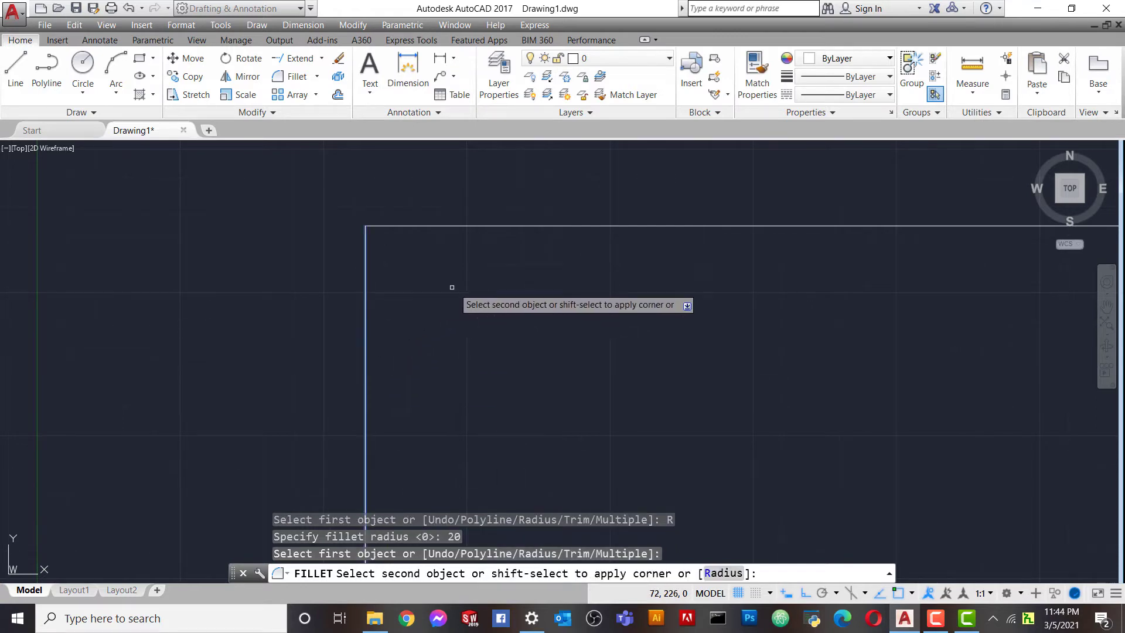
left_click(491, 225)
left_click(490, 225)
scroll(427, 243, "down", 1)
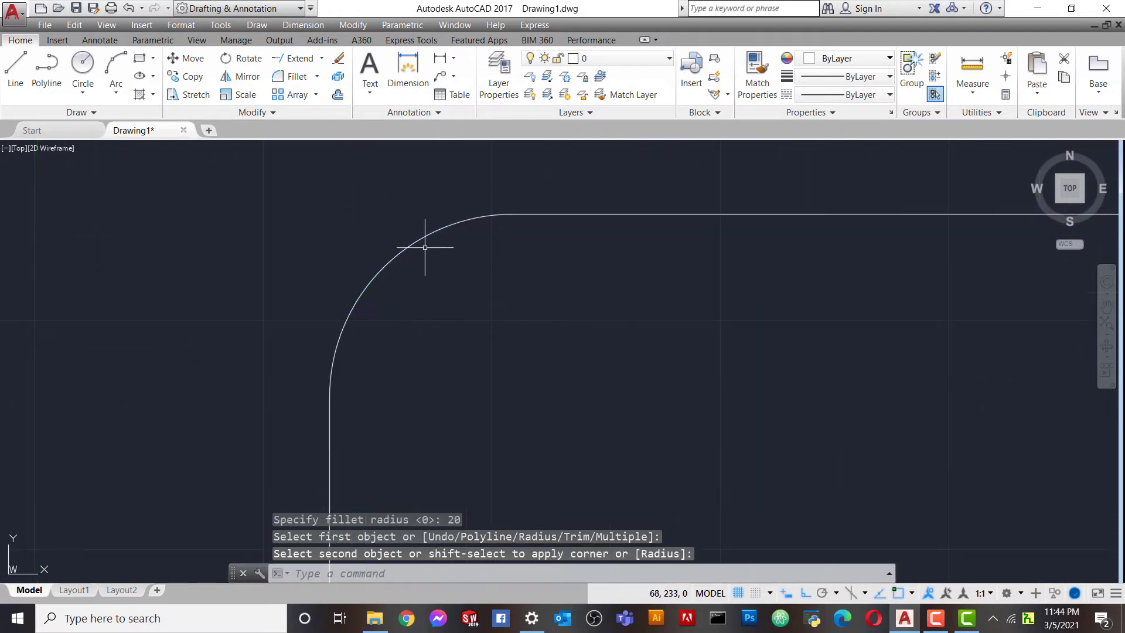
scroll(426, 248, "down", 6)
scroll(482, 262, "up", 2)
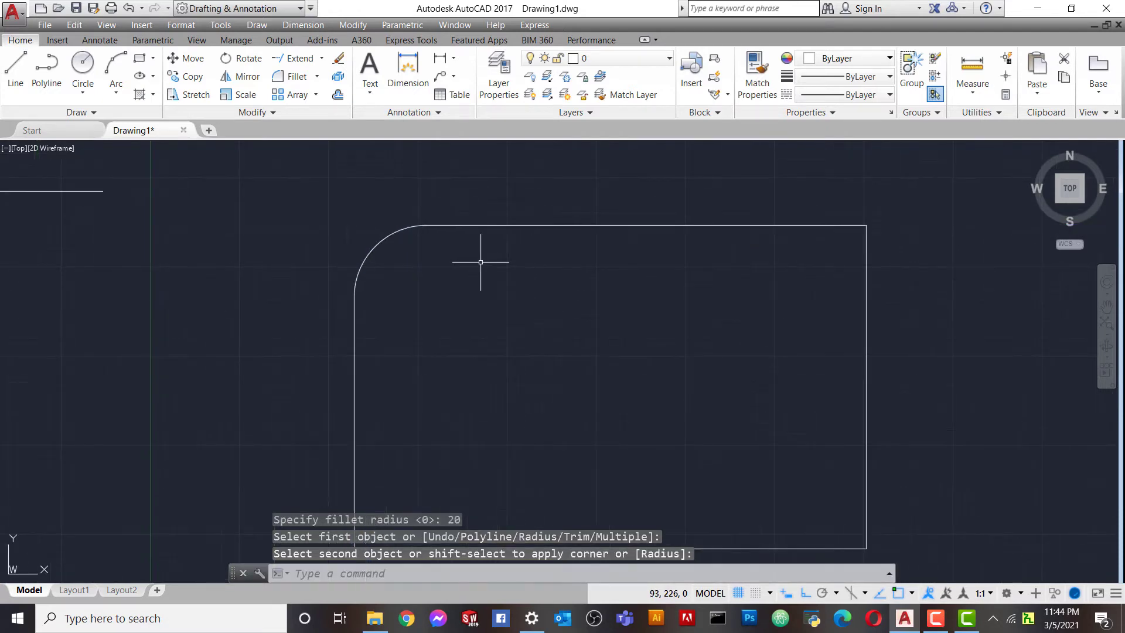
scroll(386, 247, "down", 2)
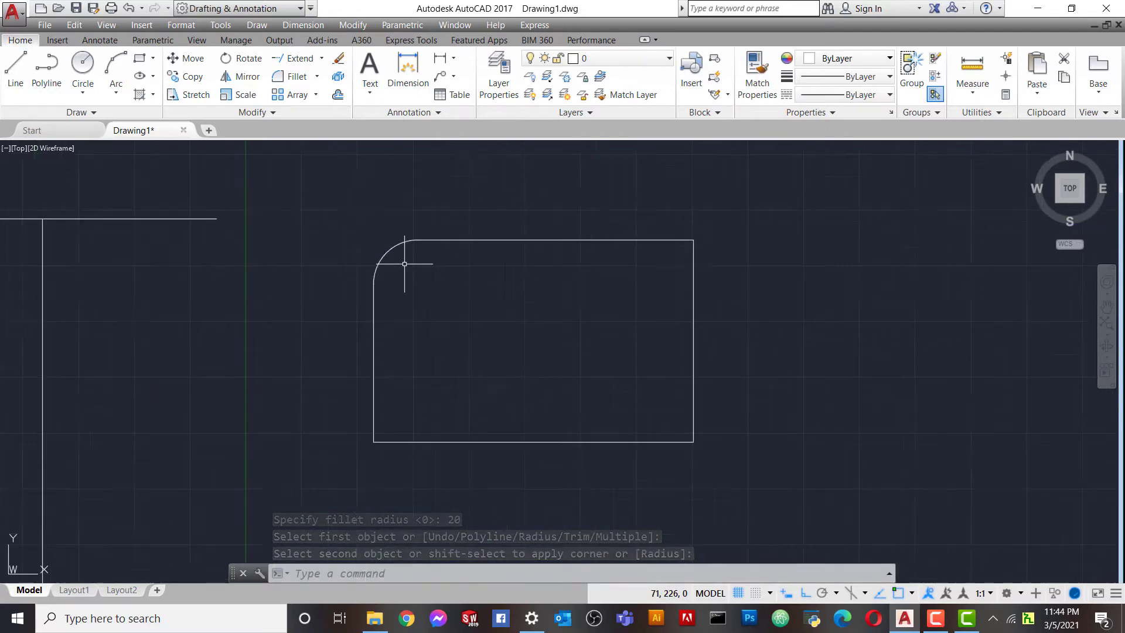
scroll(342, 210, "up", 2)
left_click(318, 79)
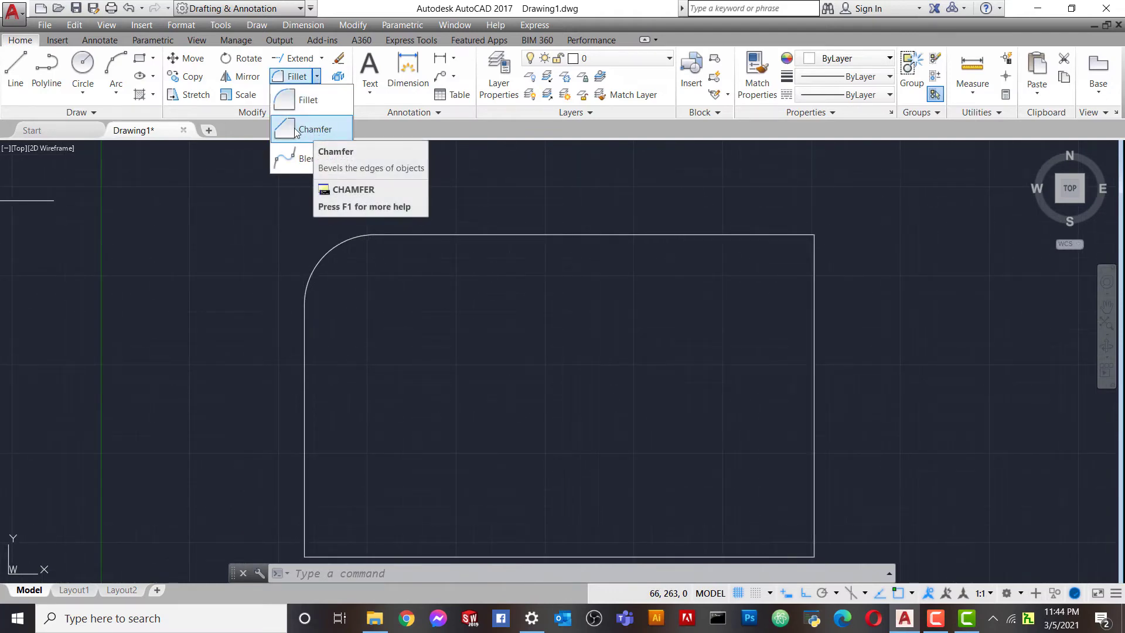
mouse_move(312, 129)
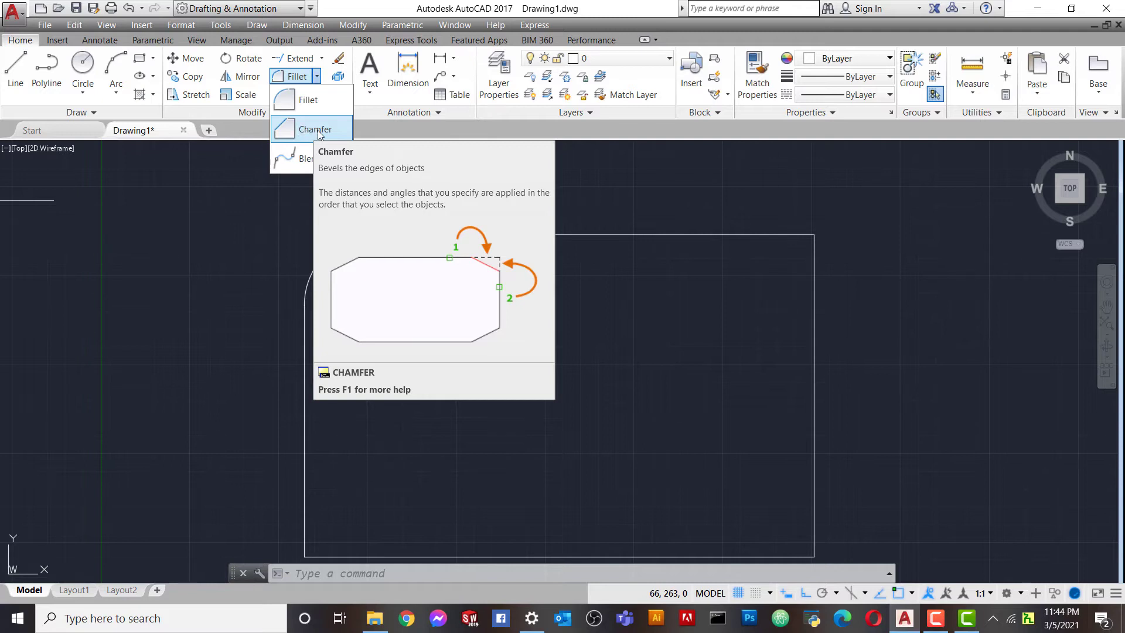
- Start Chamfer with both chamfer distances set to 10
left_click(316, 130)
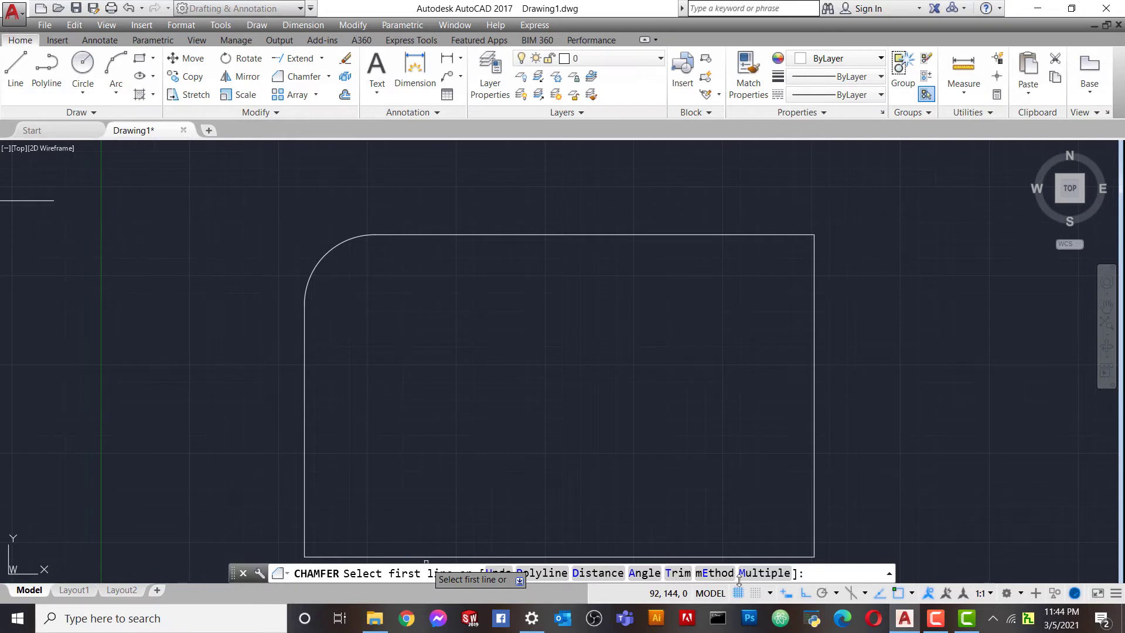
left_click(597, 574)
type("10")
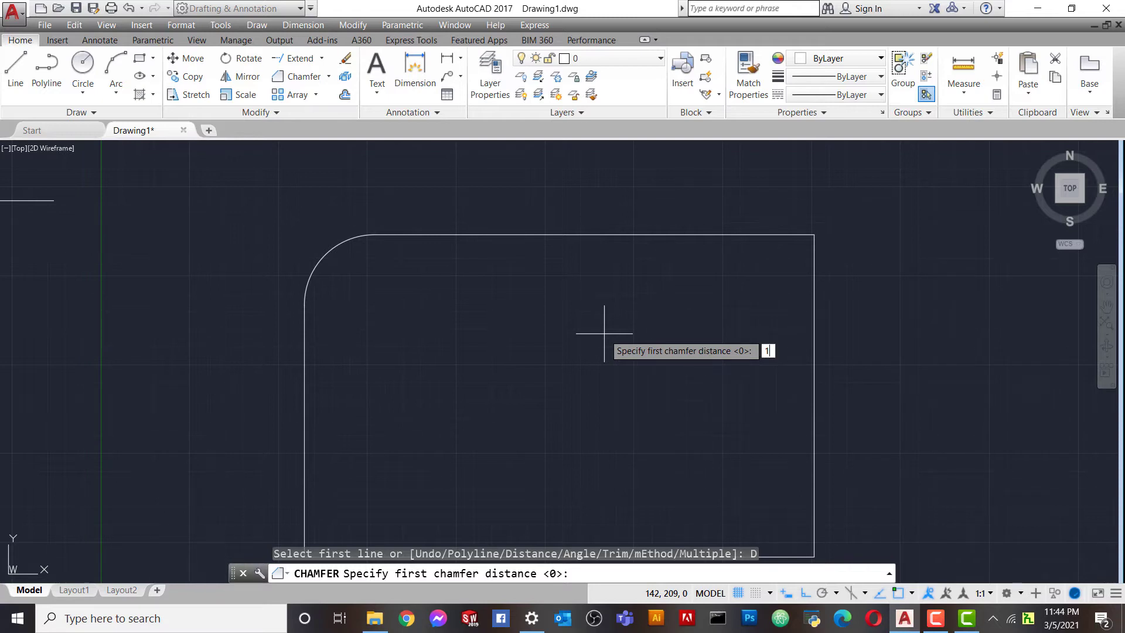
key("Return")
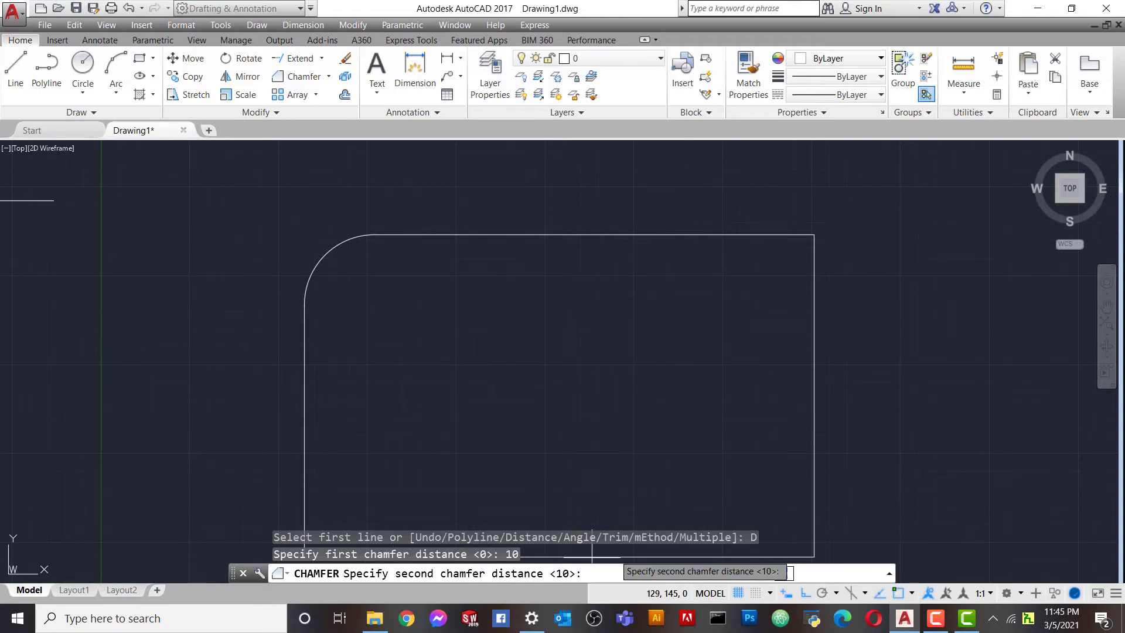
type("10")
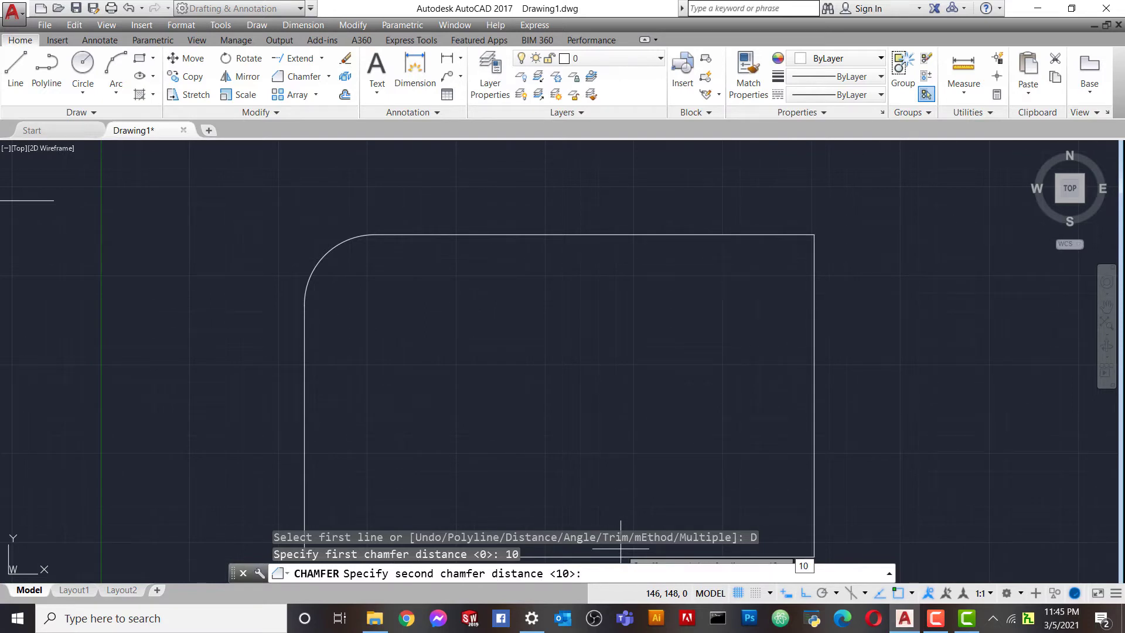
key("Return")
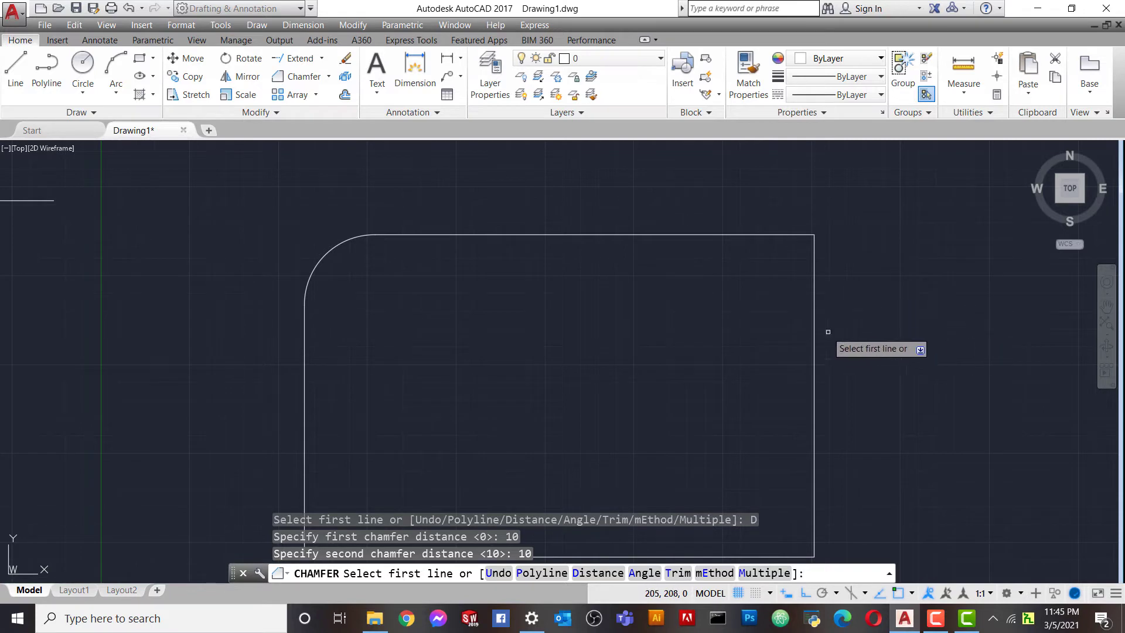
- Chamfer the rectangle's top-right corner by picking its right and top edges
left_click(813, 320)
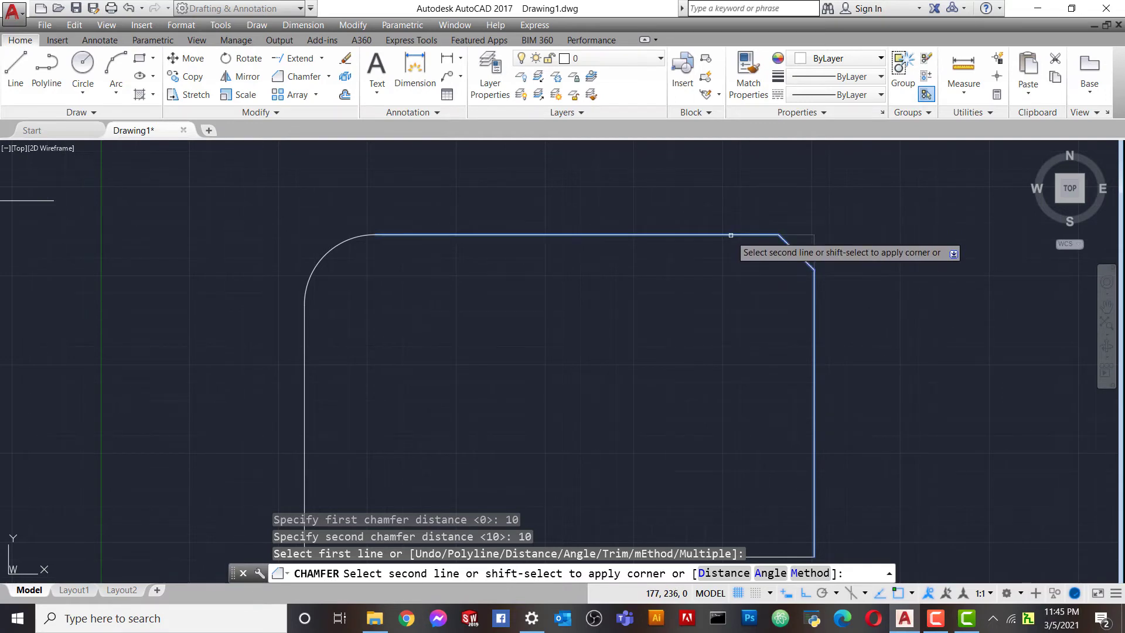
left_click(731, 235)
scroll(809, 249, "up", 2)
scroll(820, 270, "up", 4)
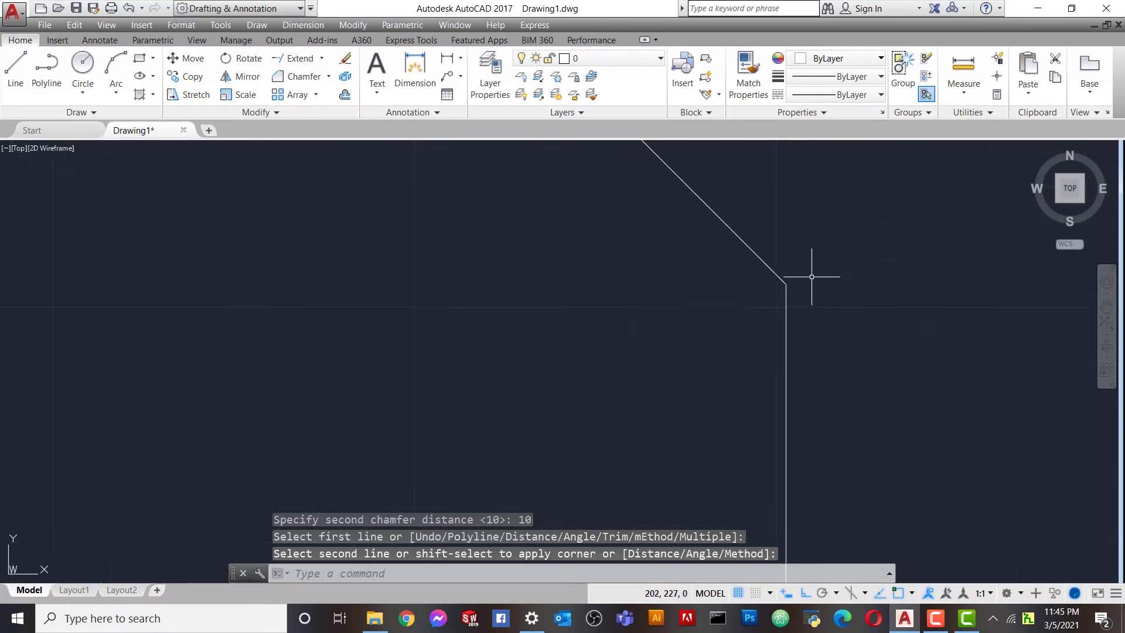
scroll(805, 281, "down", 4)
scroll(805, 281, "down", 4)
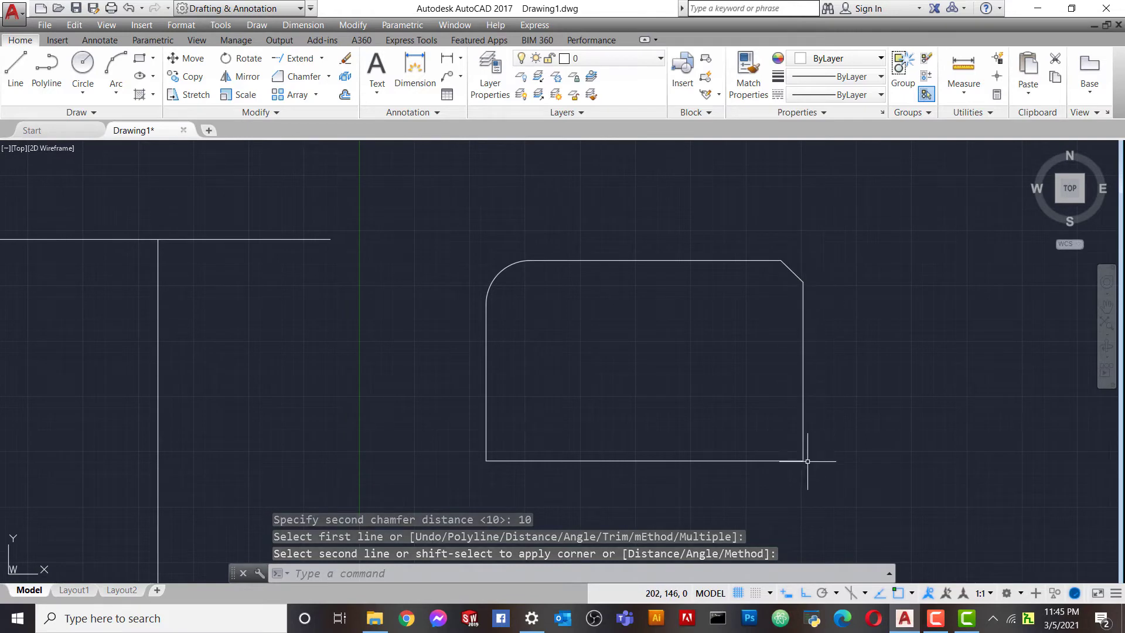
scroll(803, 450, "up", 4)
scroll(797, 445, "down", 4)
scroll(804, 448, "up", 3)
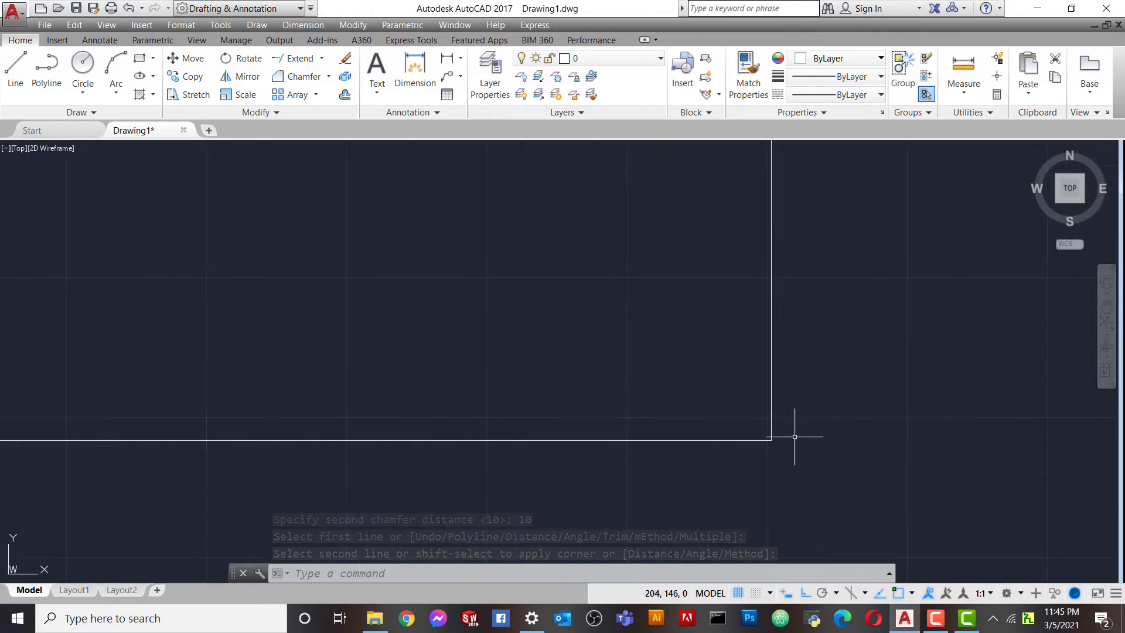
scroll(756, 439, "down", 3)
scroll(767, 398, "down", 2)
scroll(771, 348, "up", 4)
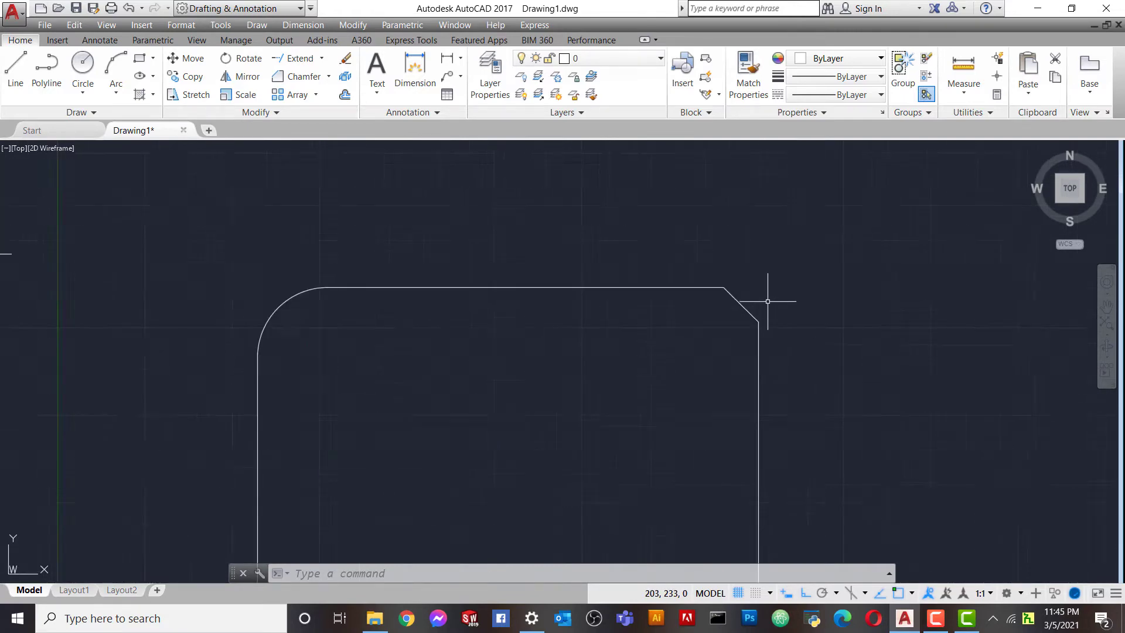
scroll(429, 223, "down", 6)
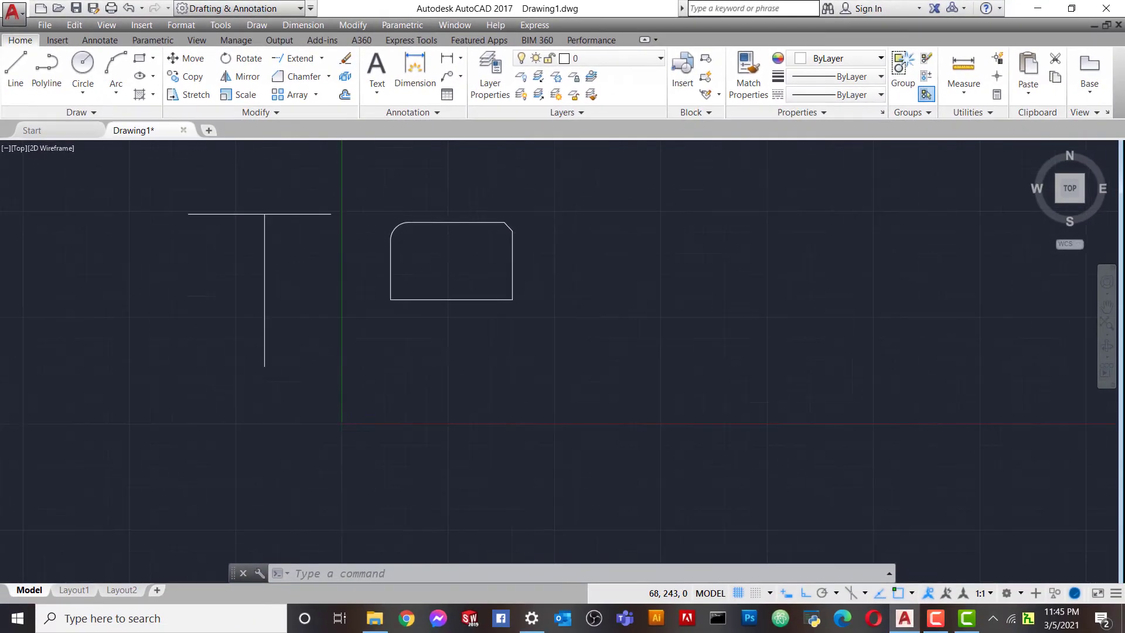
- Erase the filleted and chamfered rectangle using a window selection
left_click(347, 60)
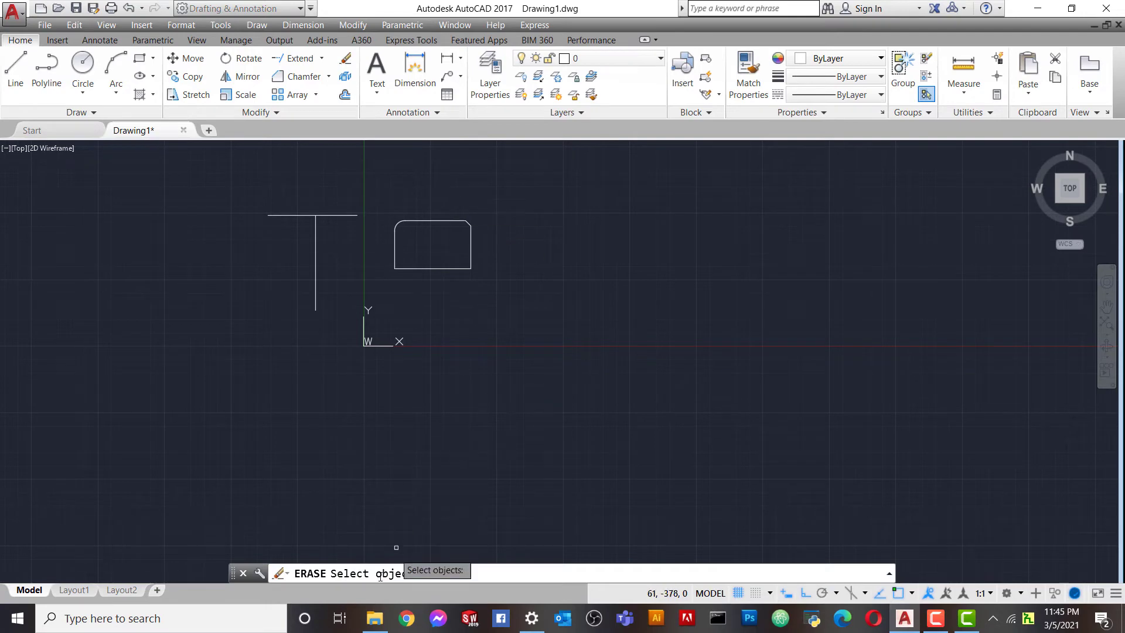
left_click(378, 196)
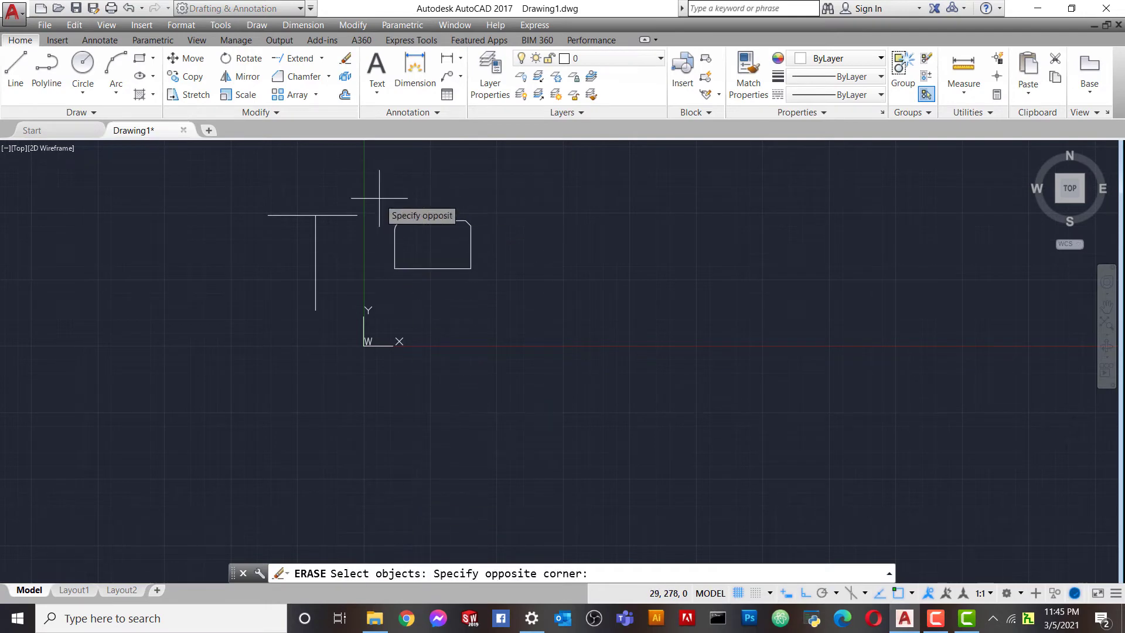
left_click(520, 309)
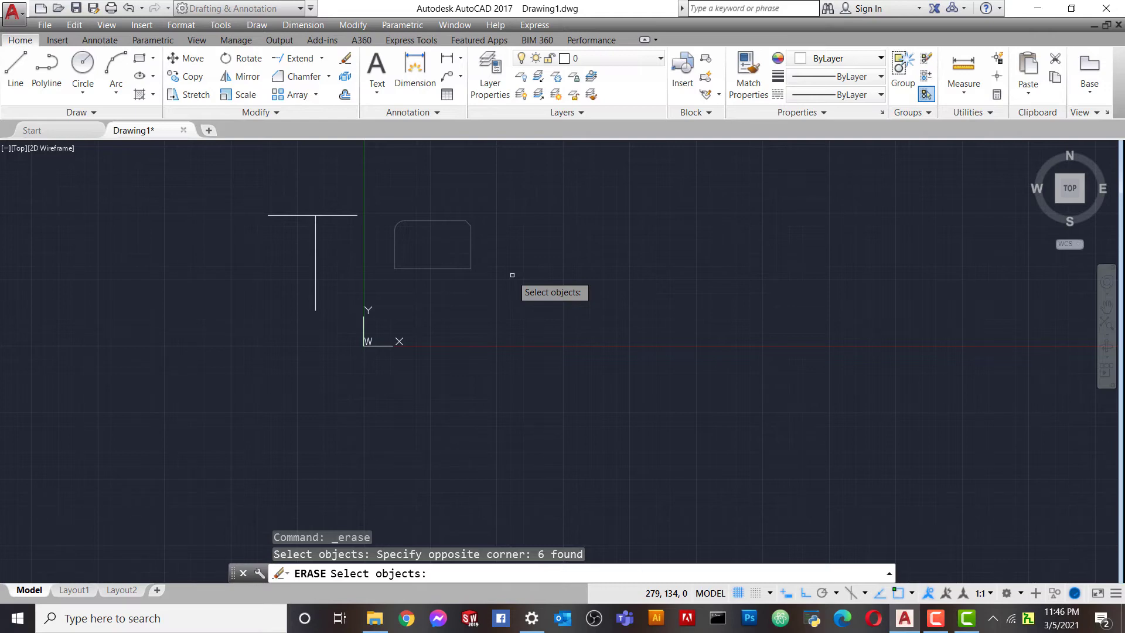
key("Return")
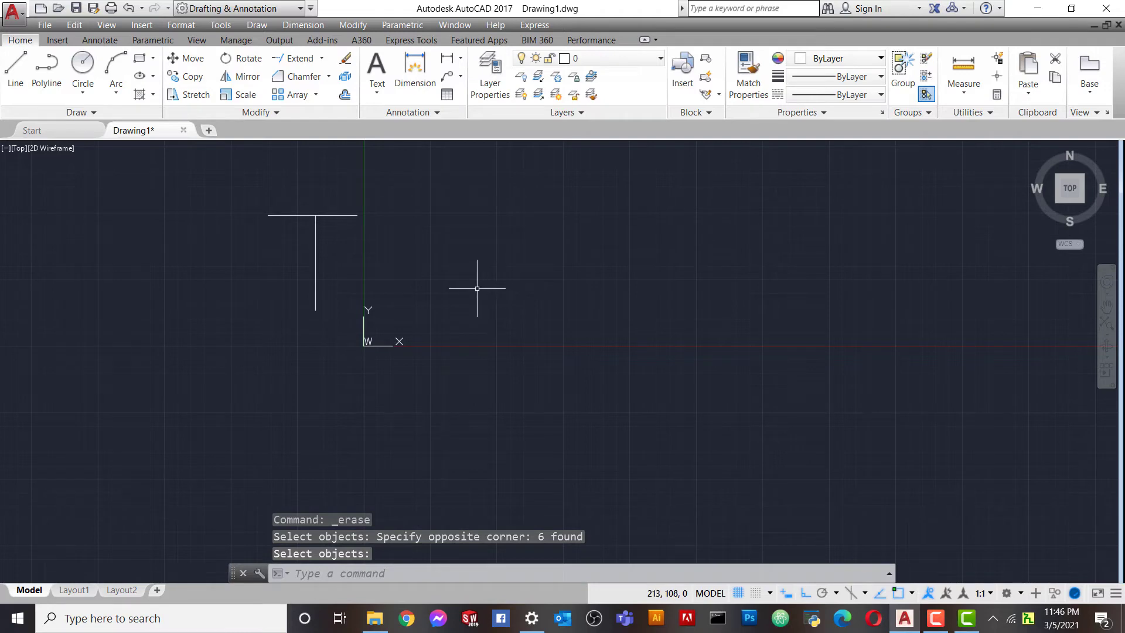
- Window-select the T-shaped pair of lines and erase them
scroll(446, 257, "down", 2)
scroll(440, 274, "up", 2)
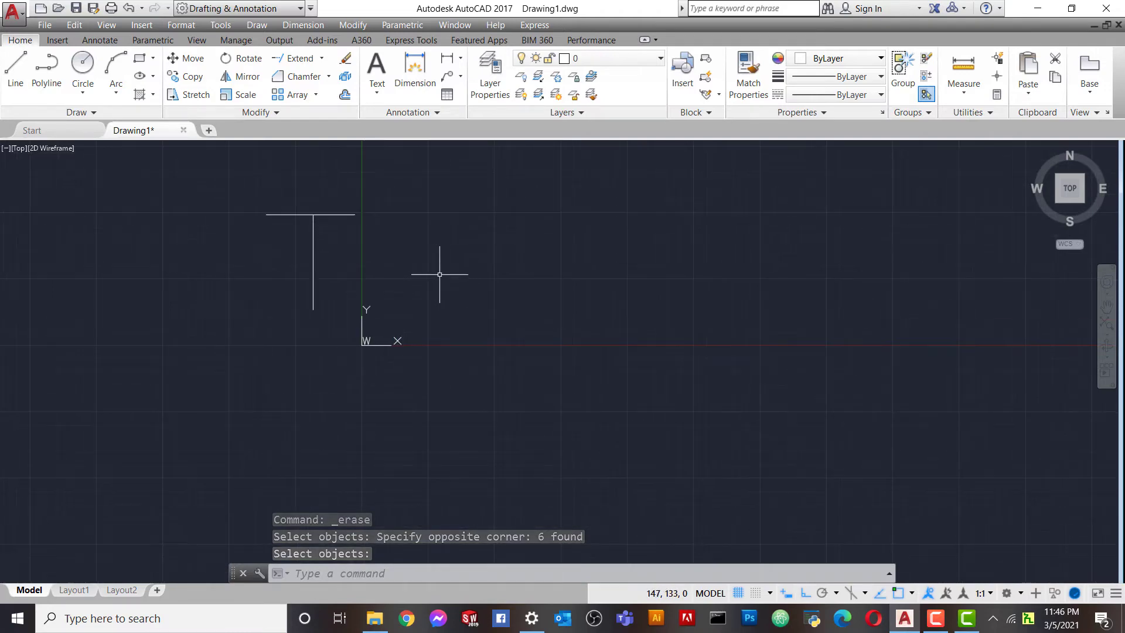
left_click(222, 160)
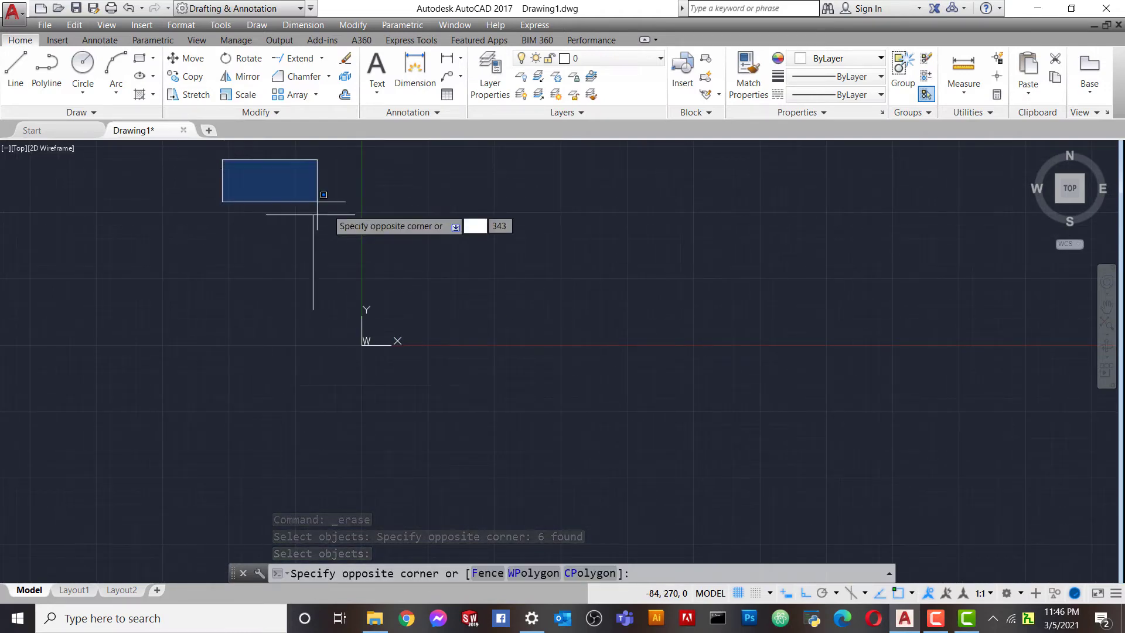
left_click(416, 343)
left_click(345, 59)
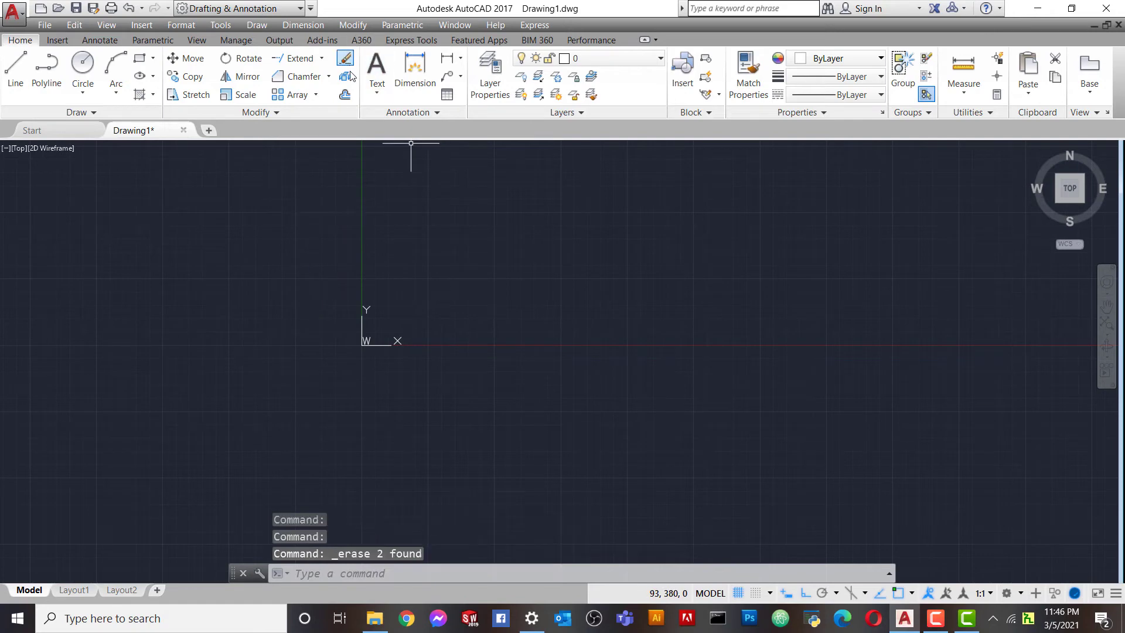
- Draw a square right of the origin with RECTANGLE, then select and deselect it
scroll(414, 244, "up", 2)
scroll(414, 249, "down", 2)
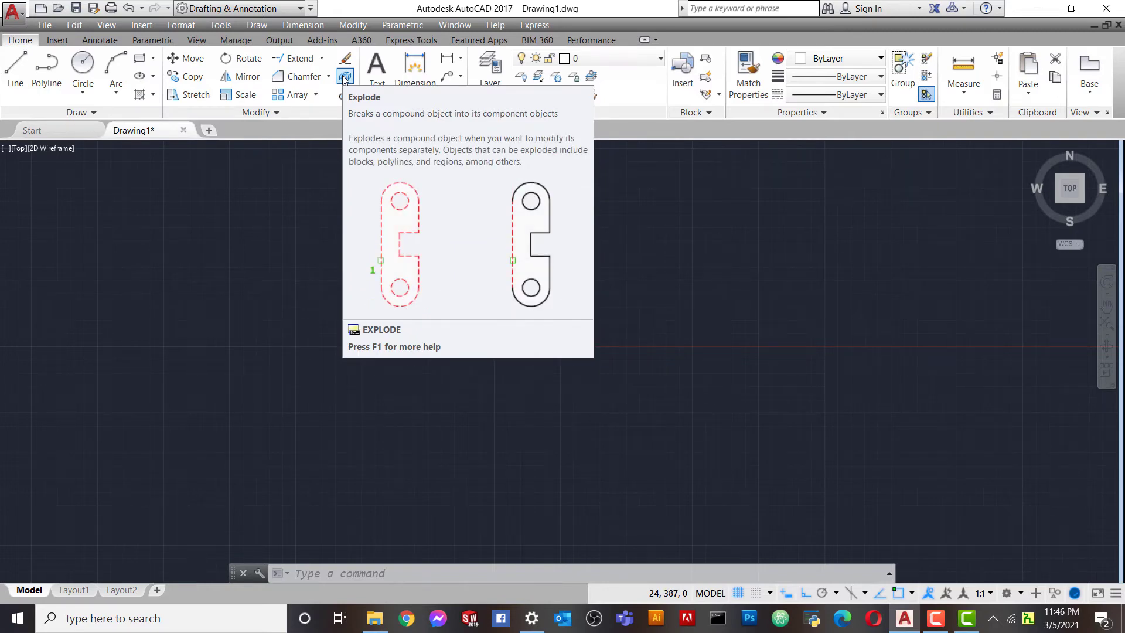
left_click(140, 59)
left_click(435, 233)
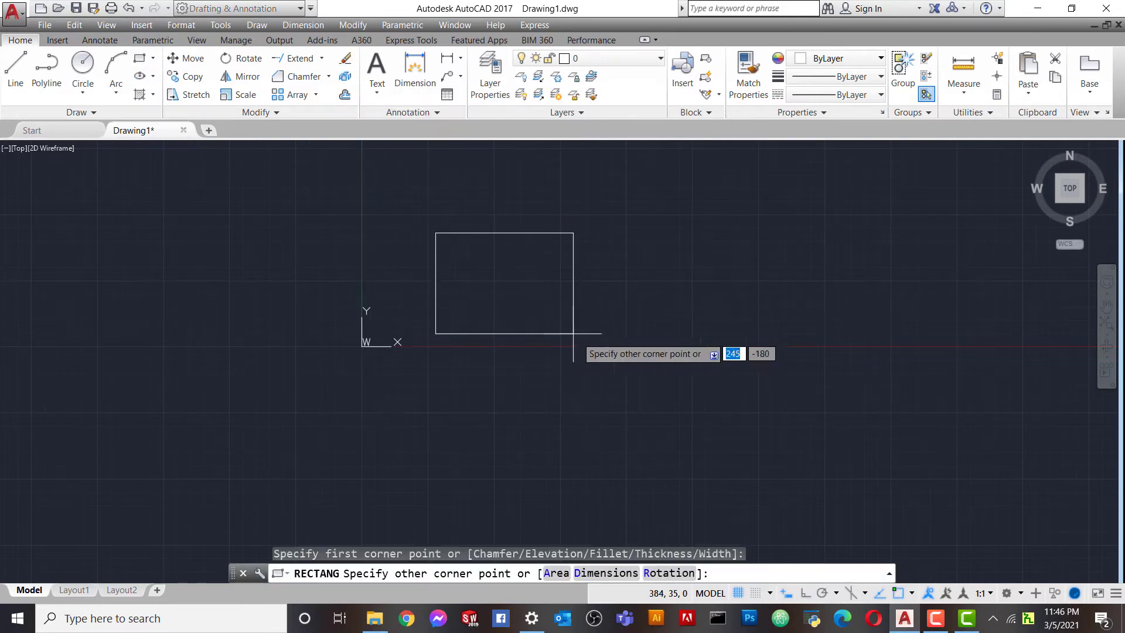
left_click(616, 391)
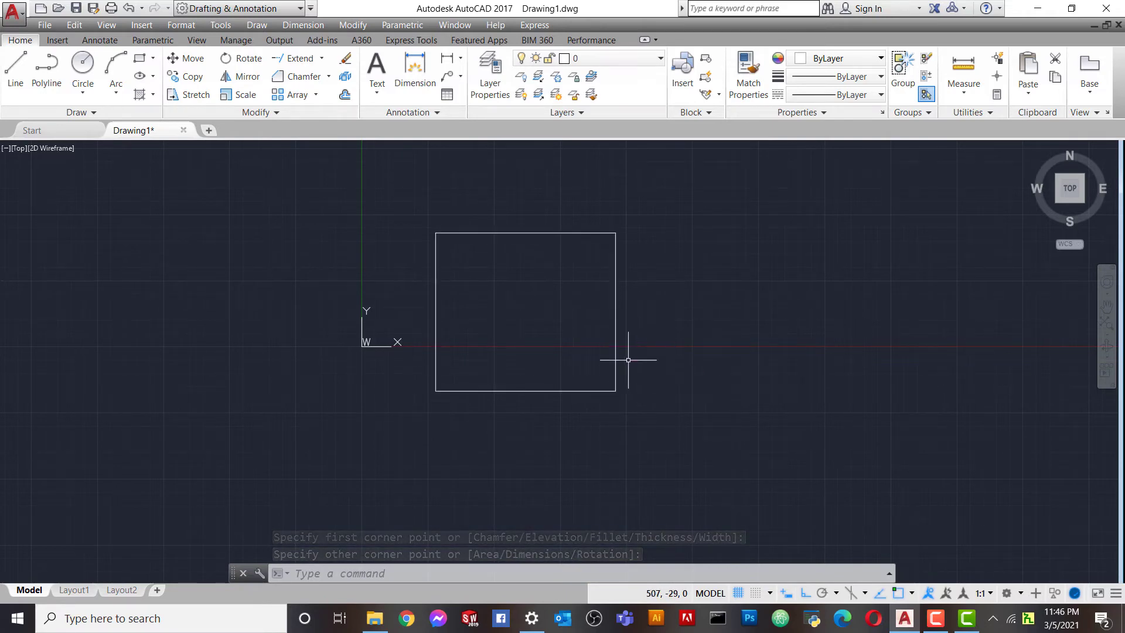
left_click(615, 328)
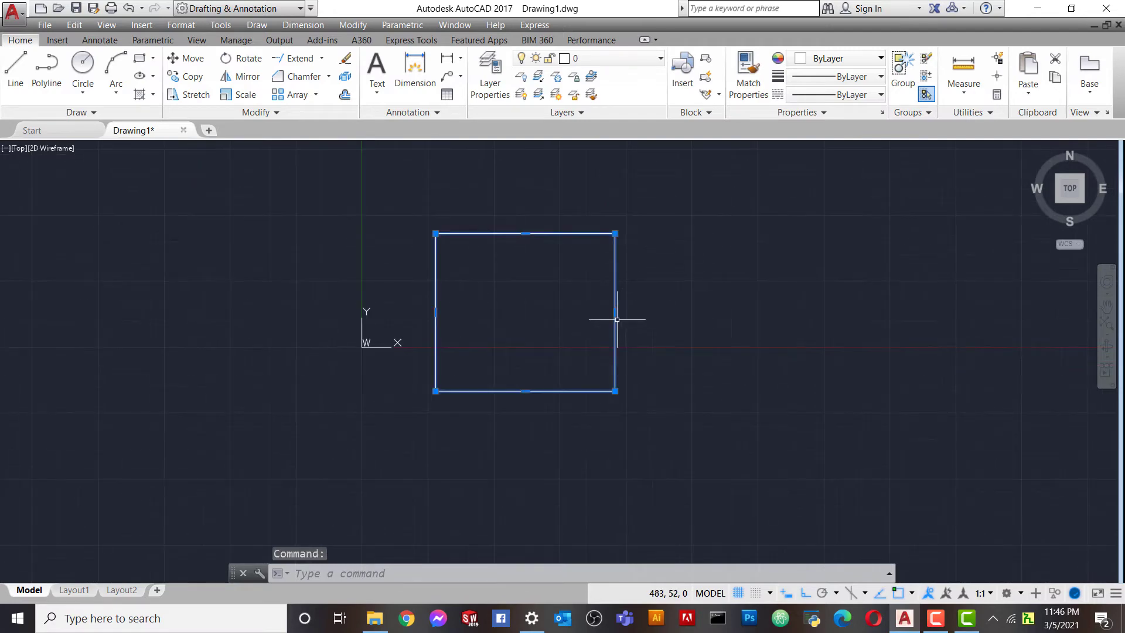
key("Escape")
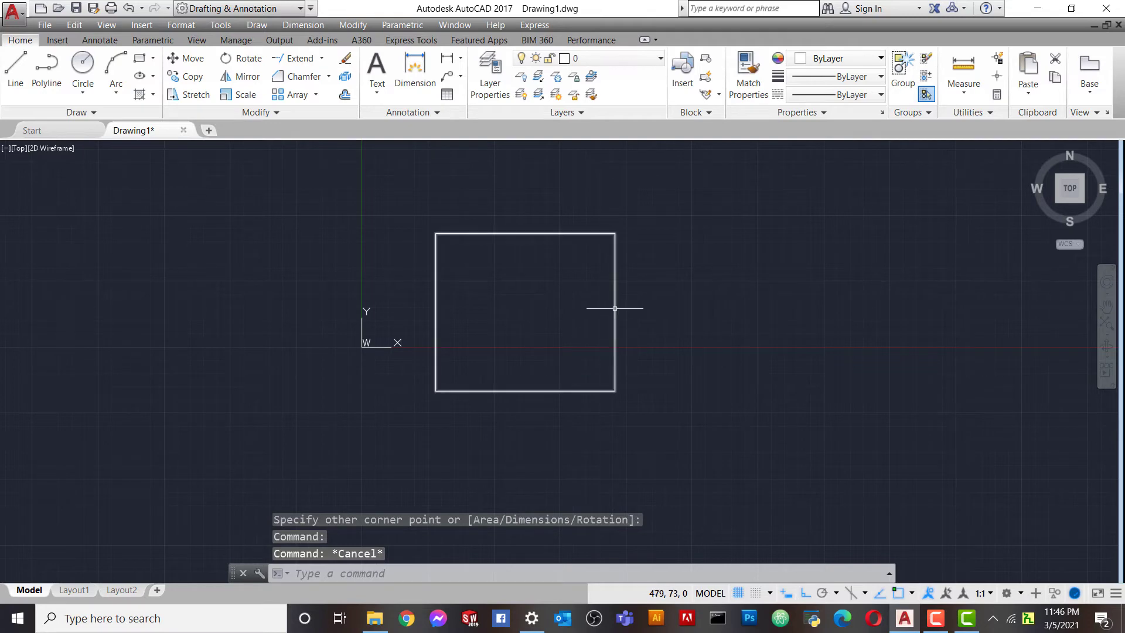
left_click(615, 308)
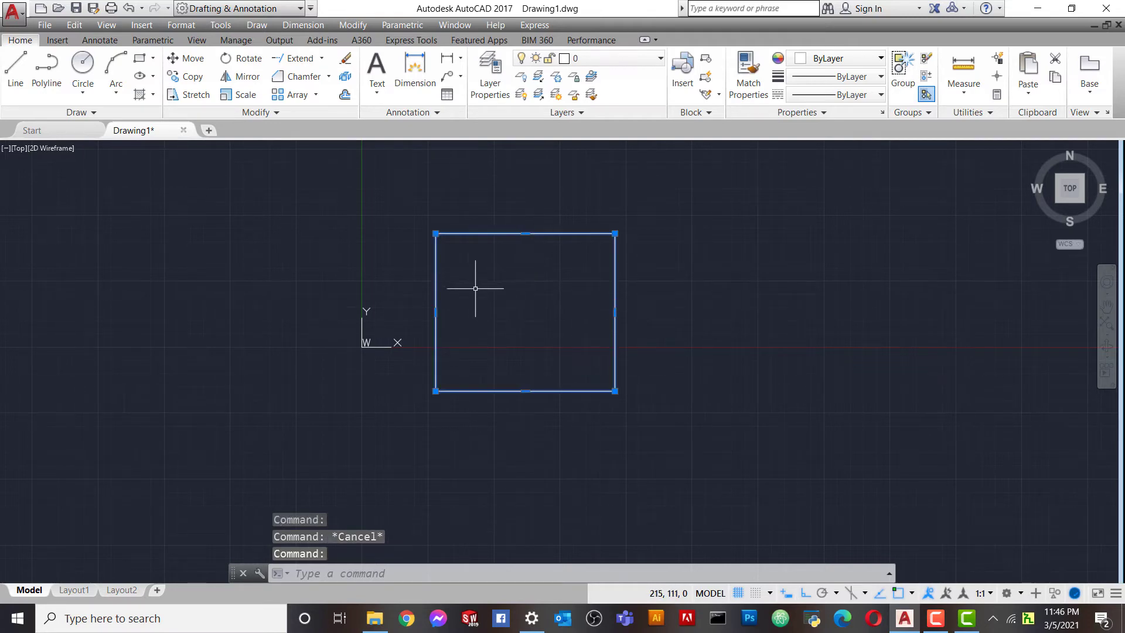
key("Escape")
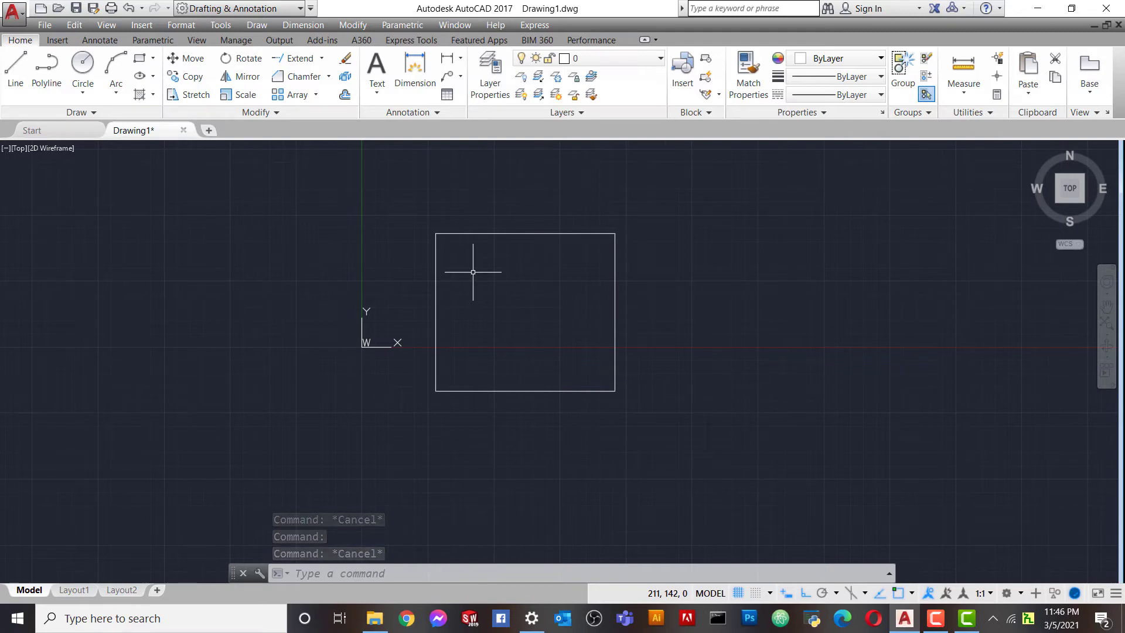
- Explode the square into four separate lines
left_click(346, 79)
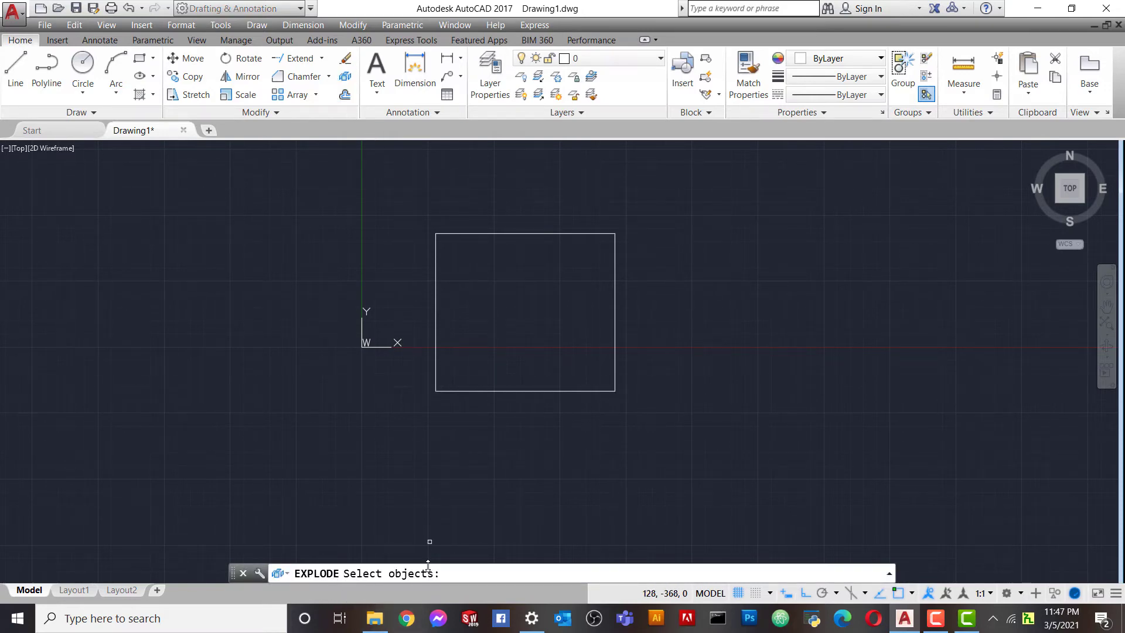
left_click(423, 214)
left_click(657, 440)
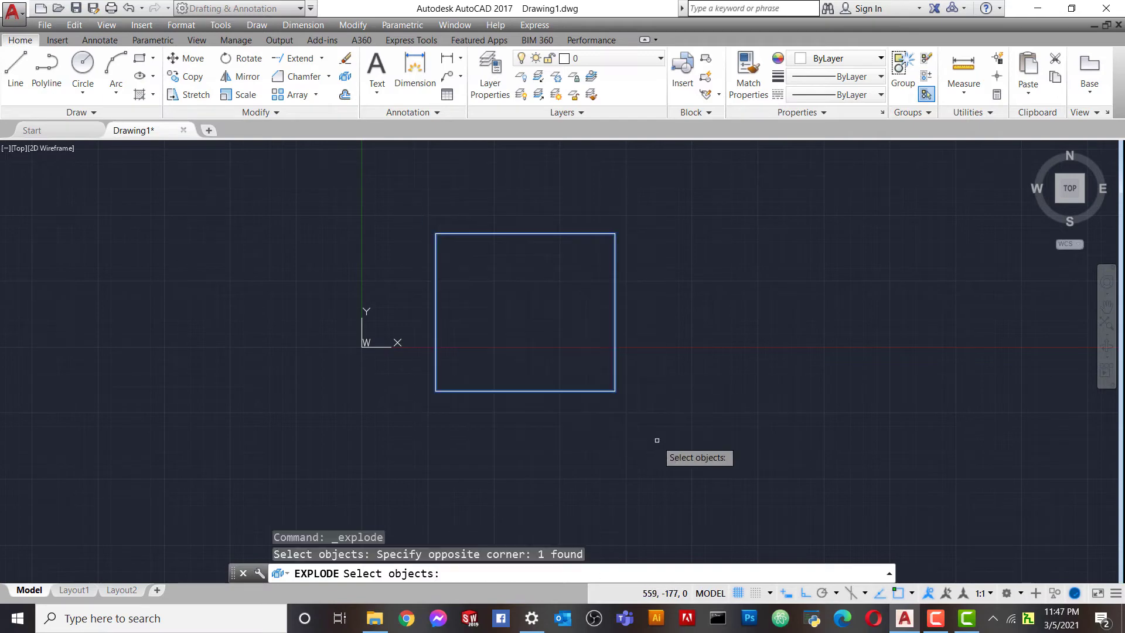
key("Return")
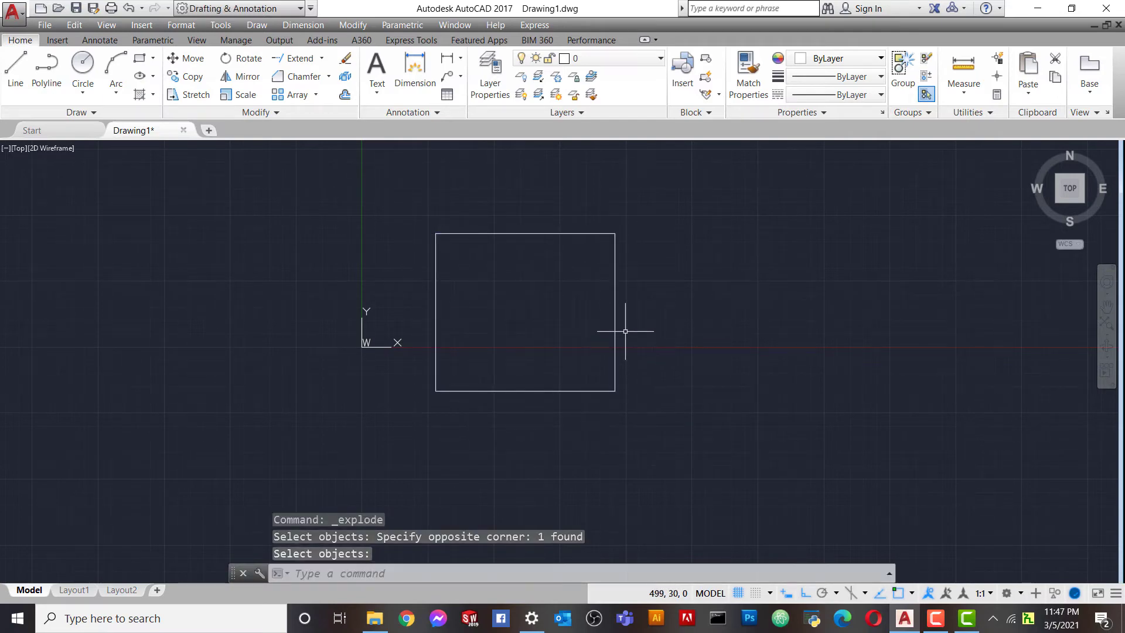
- Delete the left and right vertical edges, leaving two parallel horizontal lines
left_click(615, 322)
scroll(576, 390, "up", 2)
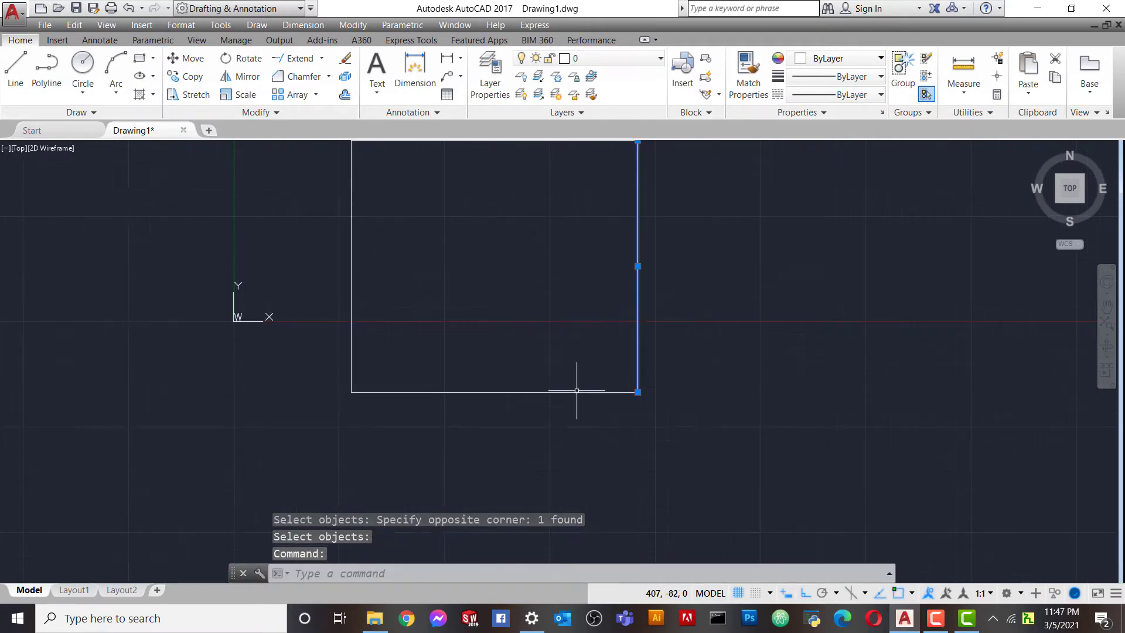
scroll(576, 390, "down", 2)
scroll(592, 382, "up", 2)
scroll(589, 383, "down", 2)
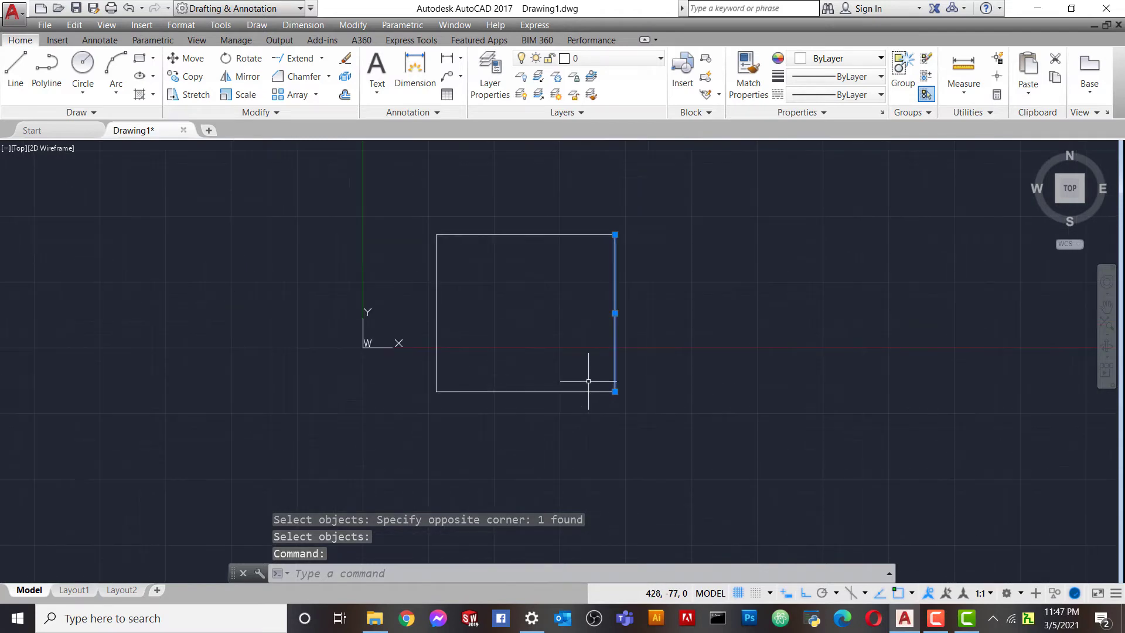
scroll(587, 308, "up", 2)
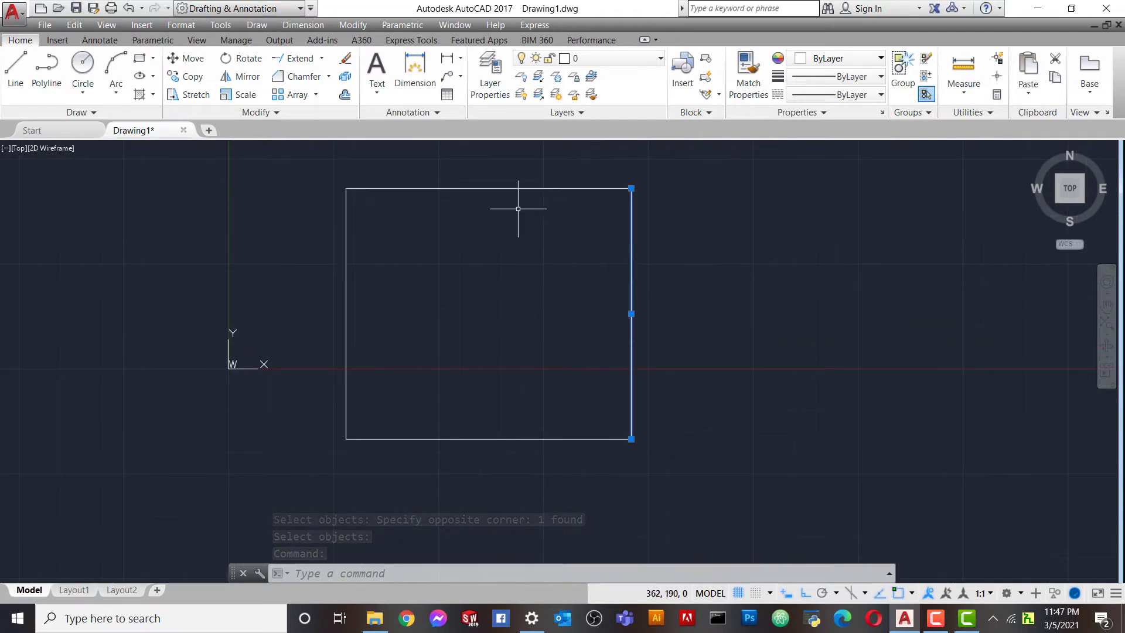
left_click(346, 337)
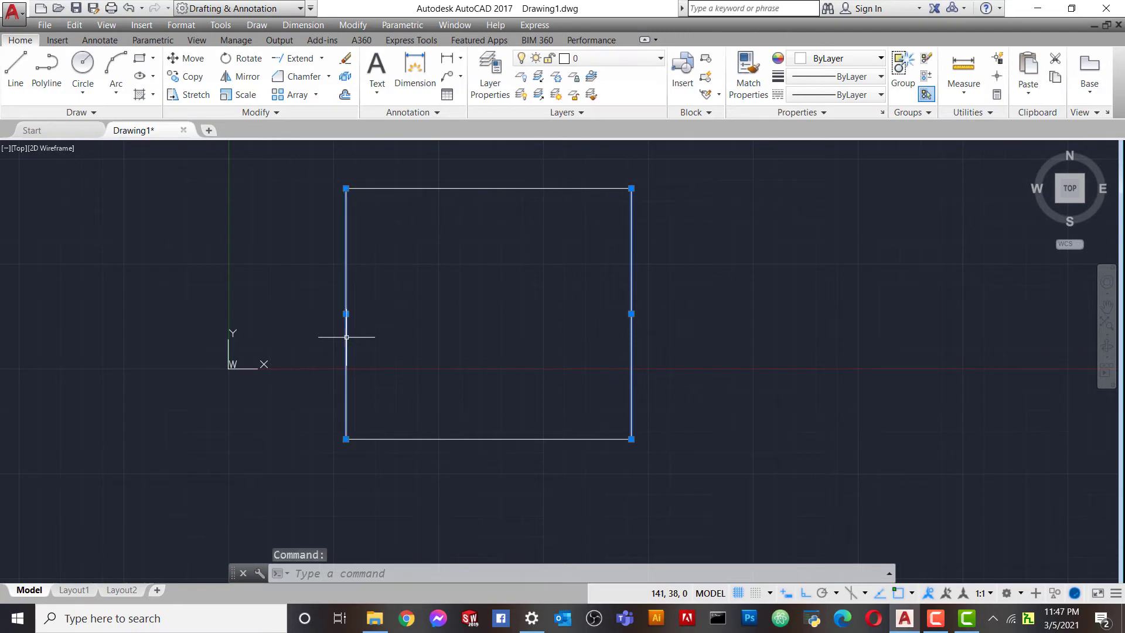
key("Delete")
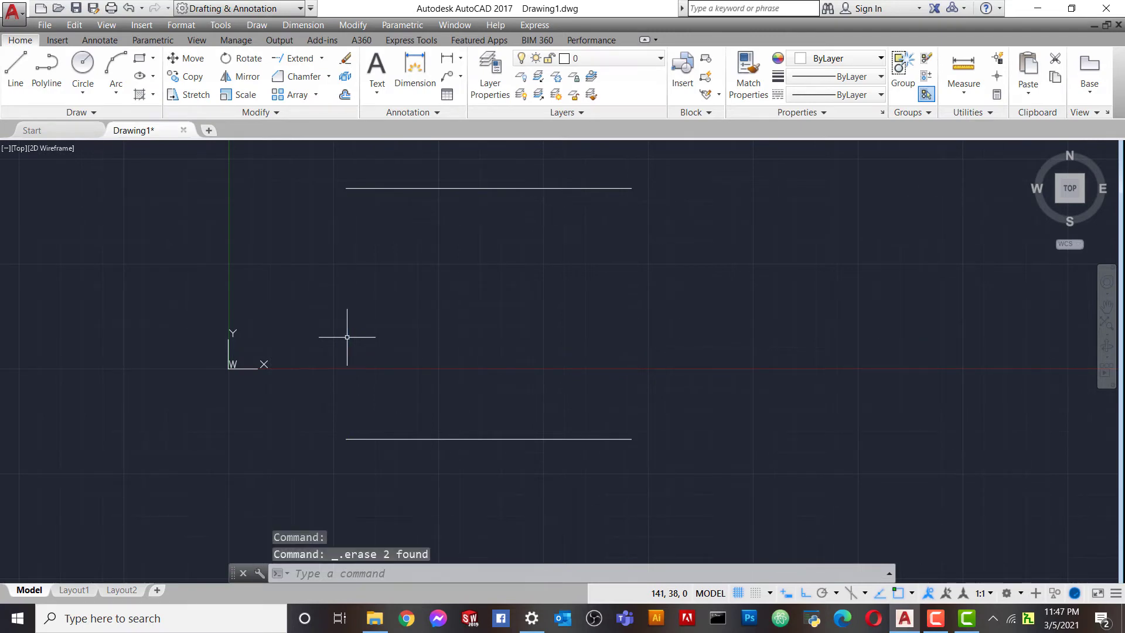
scroll(502, 358, "down", 2)
scroll(502, 358, "up", 2)
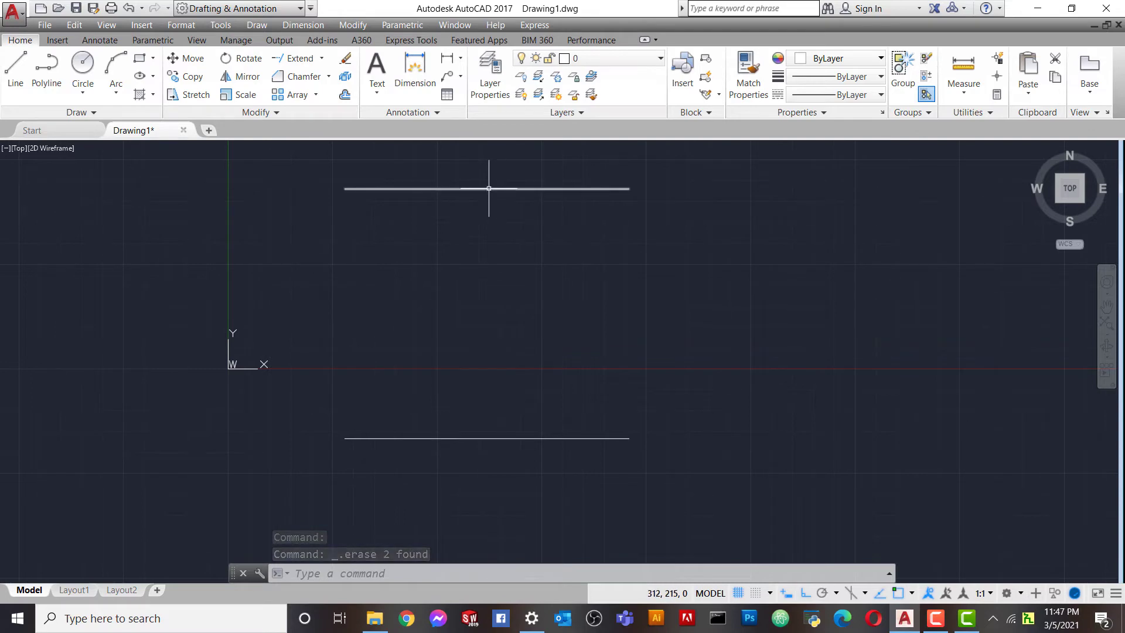
left_click(489, 188)
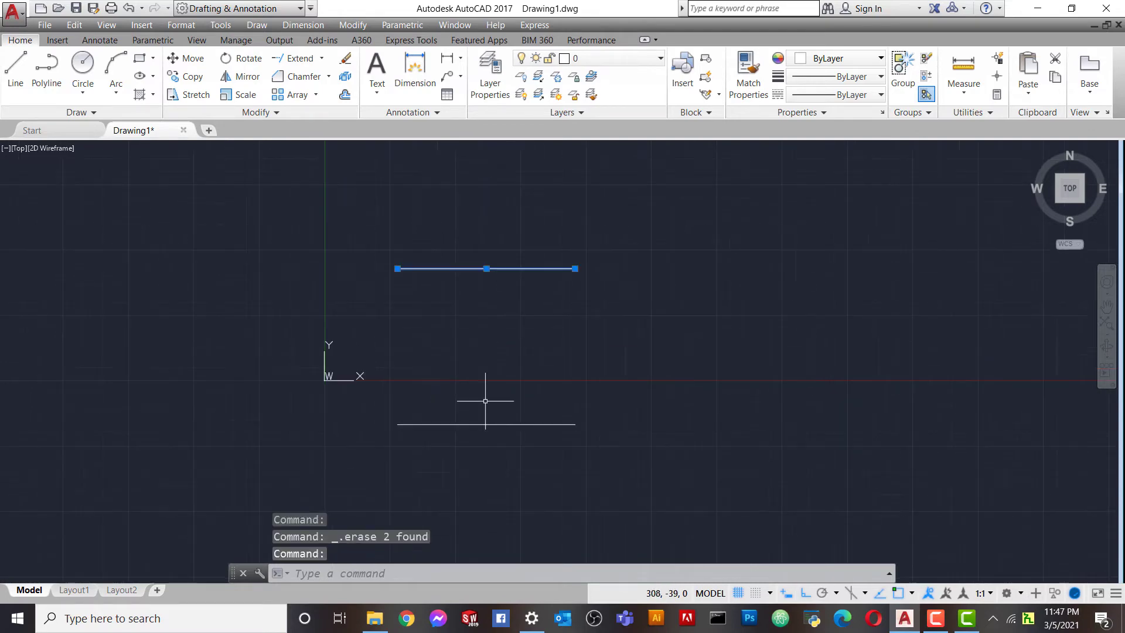
- Zoom All, then draw a square by two corners near the canvas centre
type("z")
key("Return")
type("a")
key("Return")
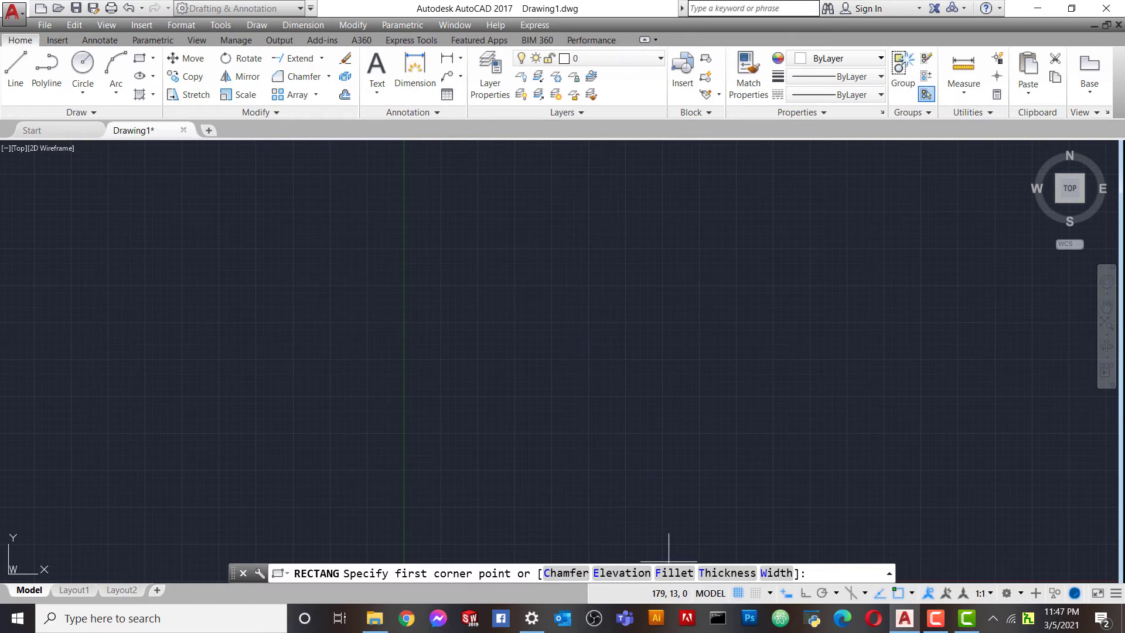
left_click(458, 272)
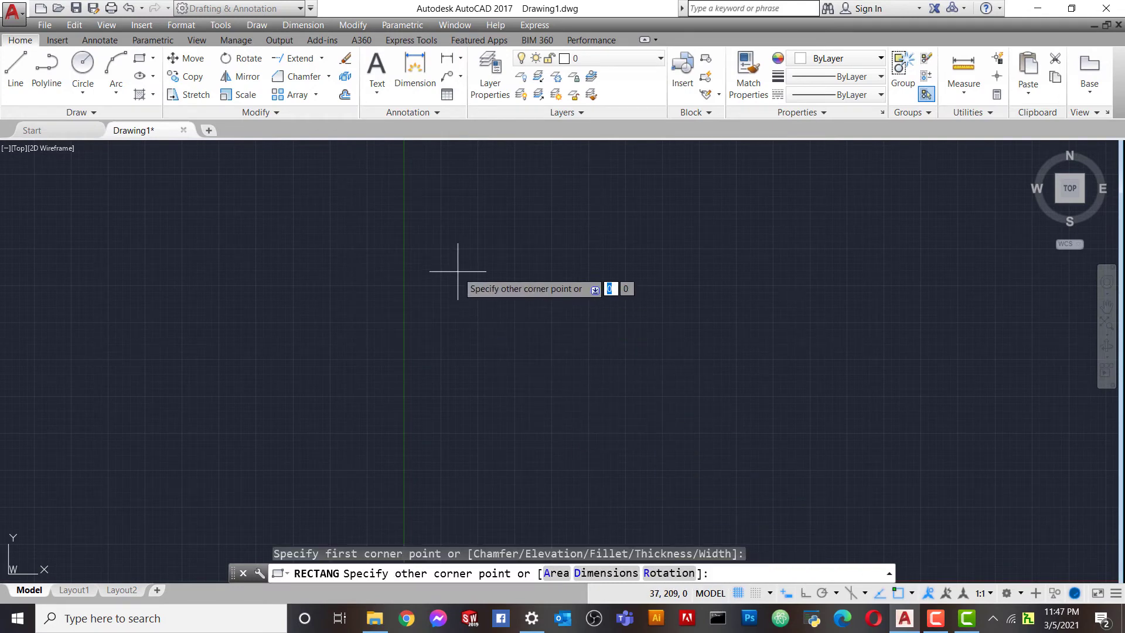
left_click(666, 437)
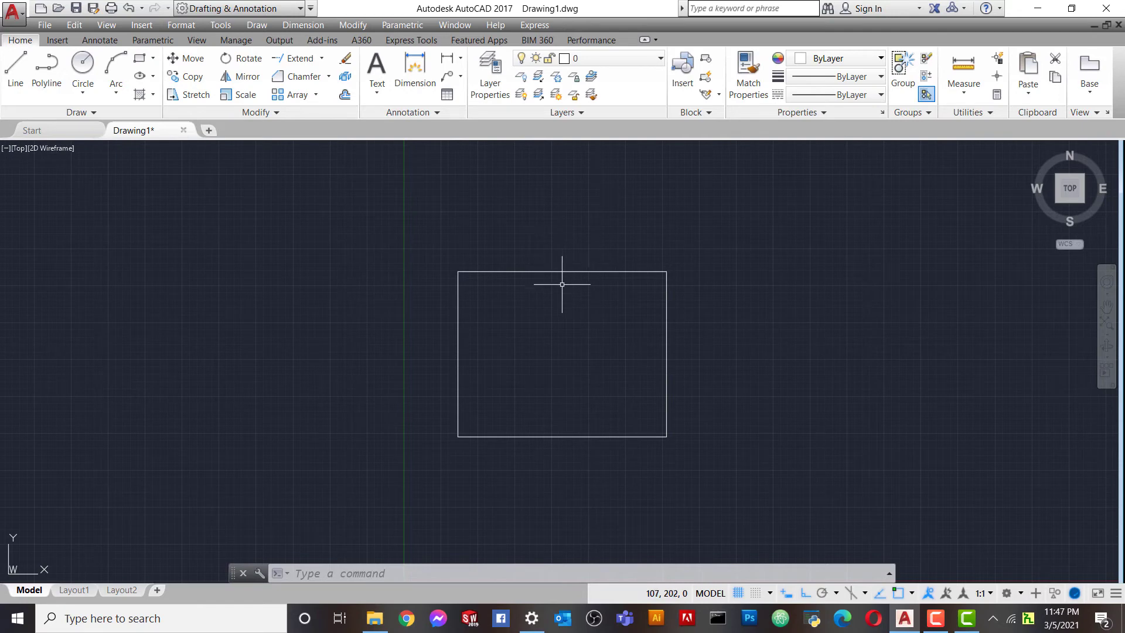
- Offset the rectangle by 20 to create two nested copies inside it
left_click(345, 94)
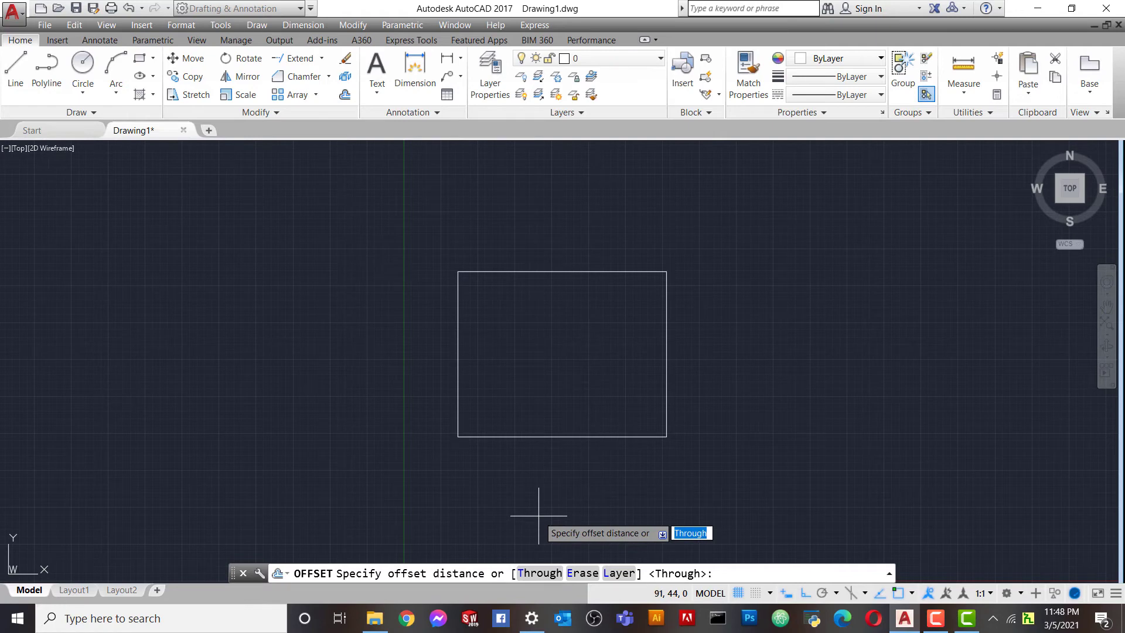
type("20")
key("Return")
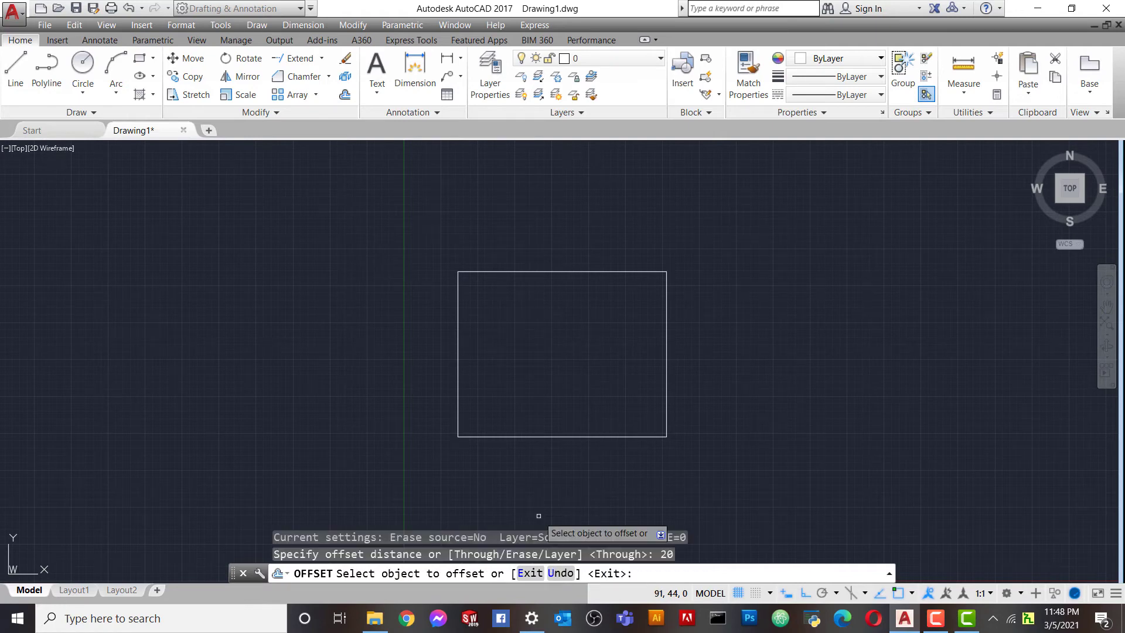
left_click(459, 396)
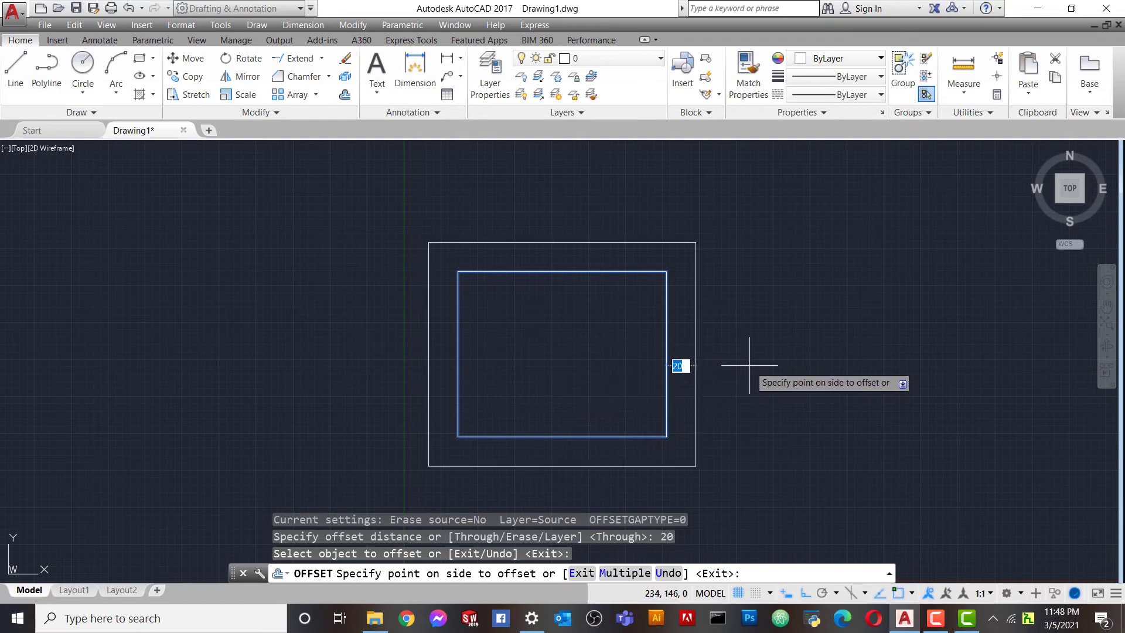
left_click(548, 370)
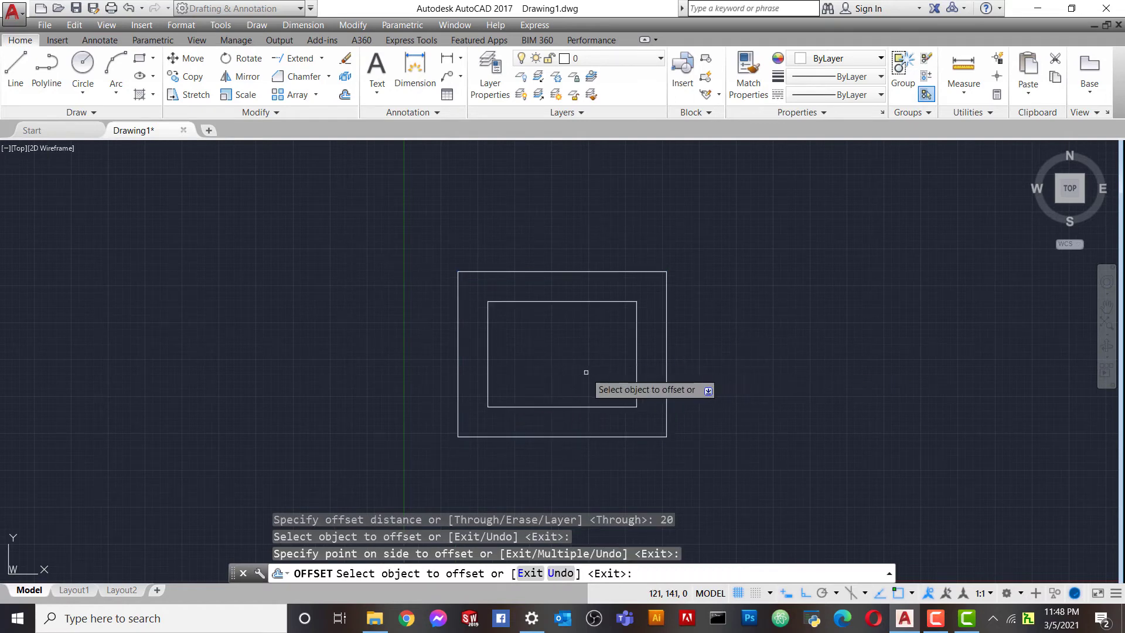
left_click(637, 371)
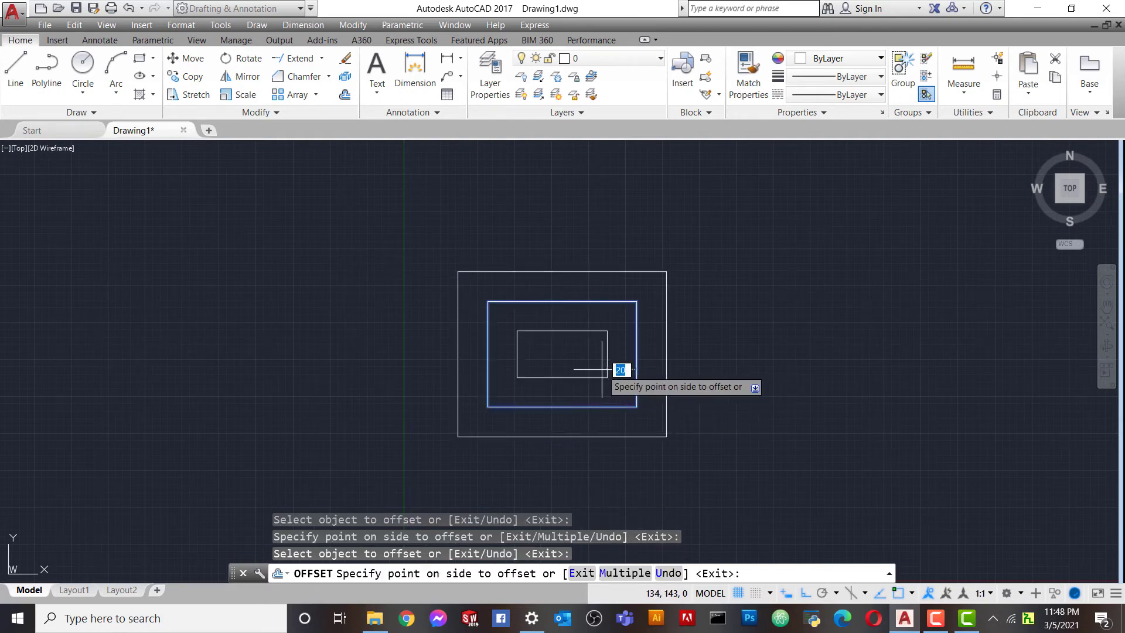
left_click(602, 369)
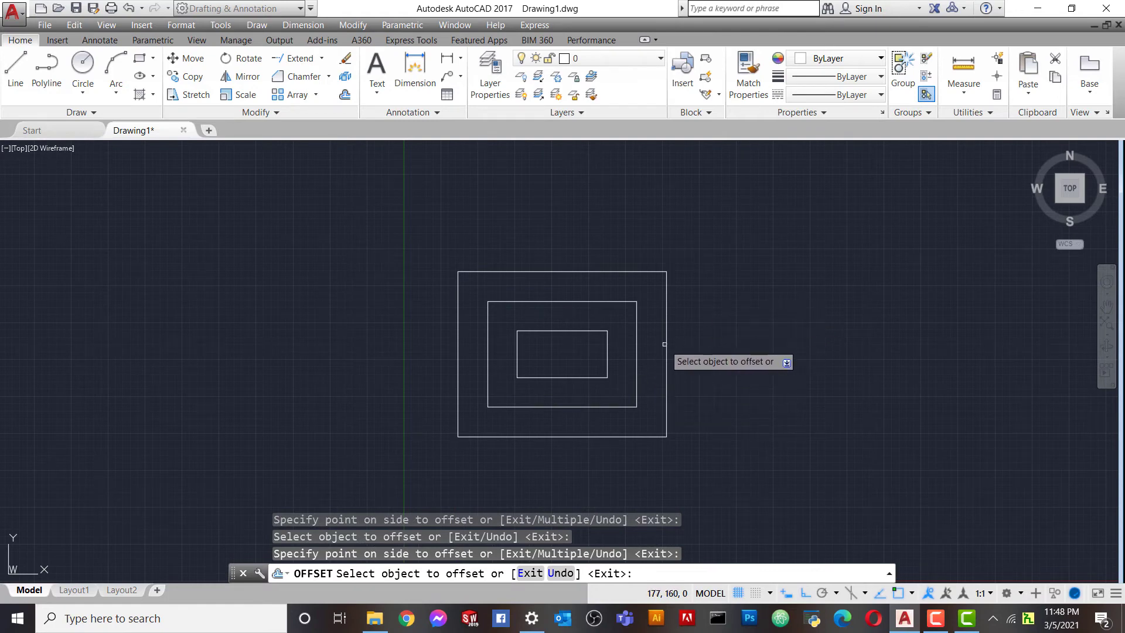
- Add three more rectangles offset 20 outward around the outermost one
left_click(669, 343)
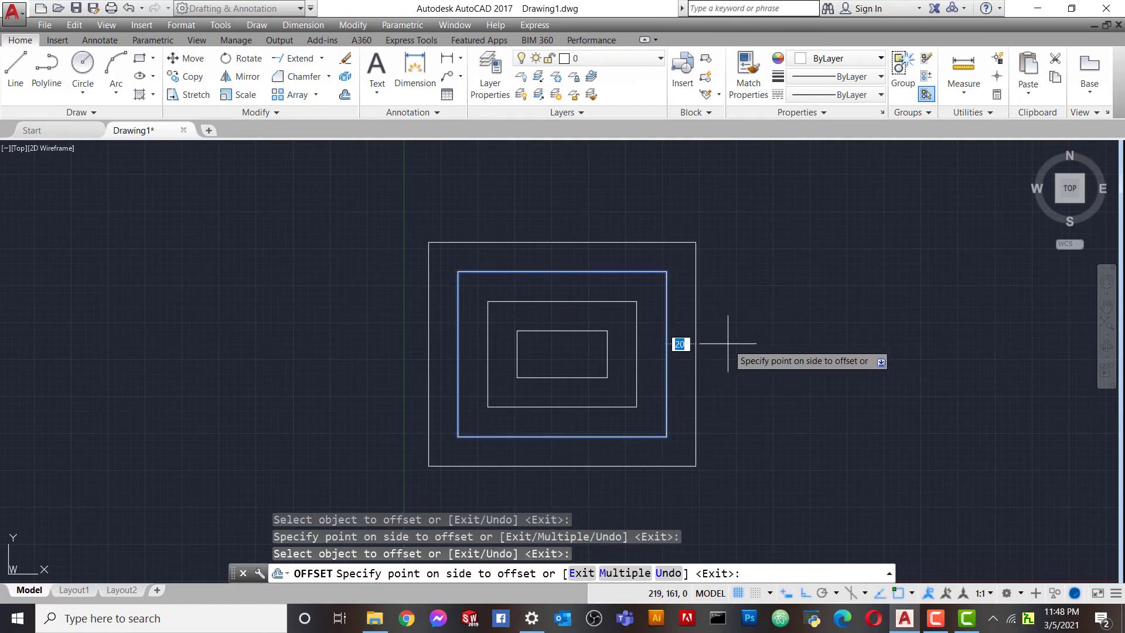
left_click(721, 346)
left_click(696, 349)
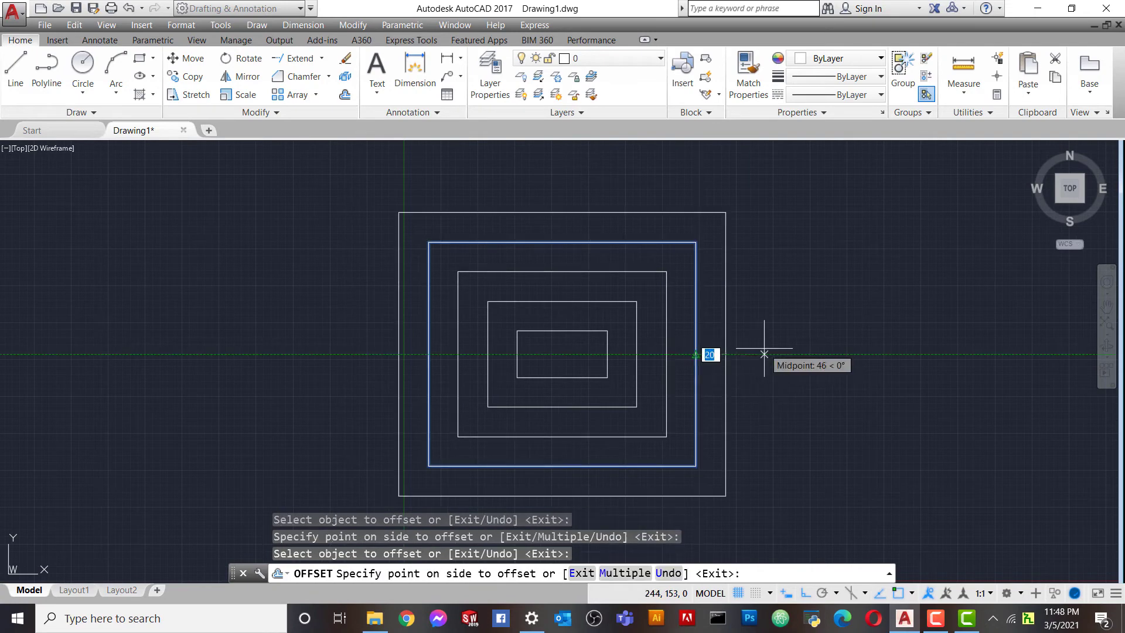
left_click(738, 354)
left_click(726, 353)
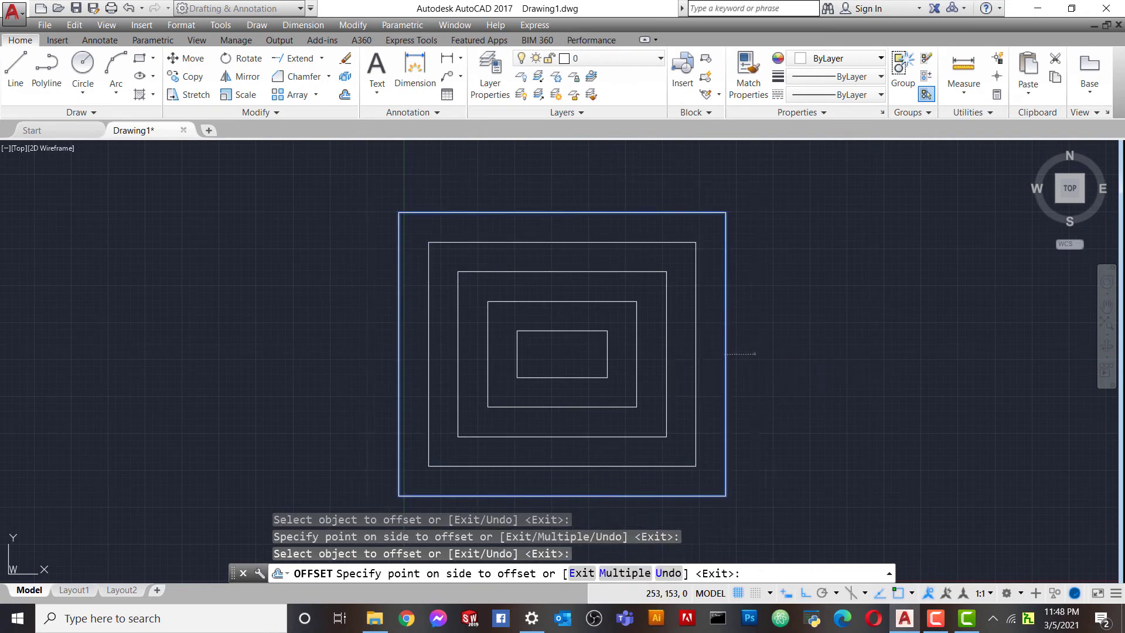
left_click(756, 349)
scroll(757, 348, "down", 2)
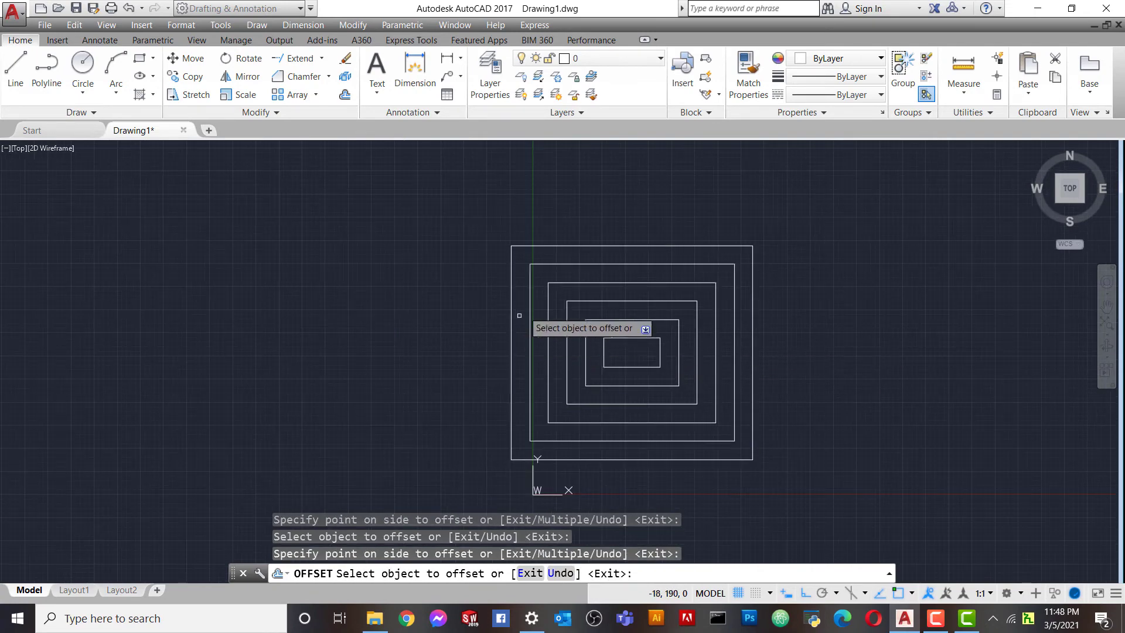
- Draw a single vertical line to the left of the rectangles
left_click(16, 67)
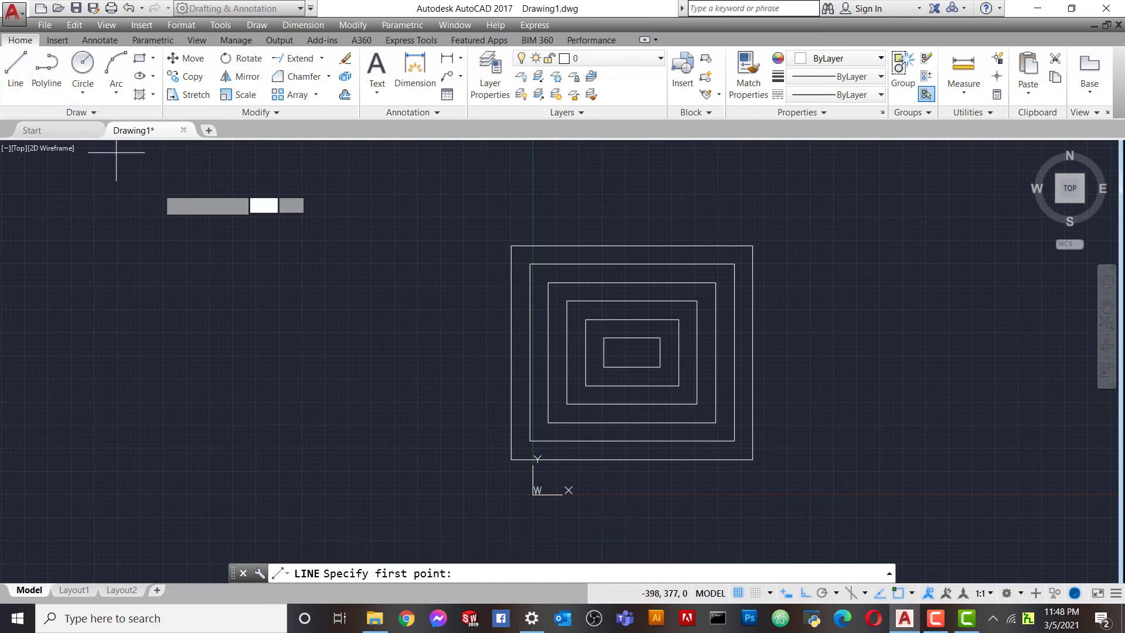
left_click(168, 243)
left_click(168, 405)
right_click(234, 371)
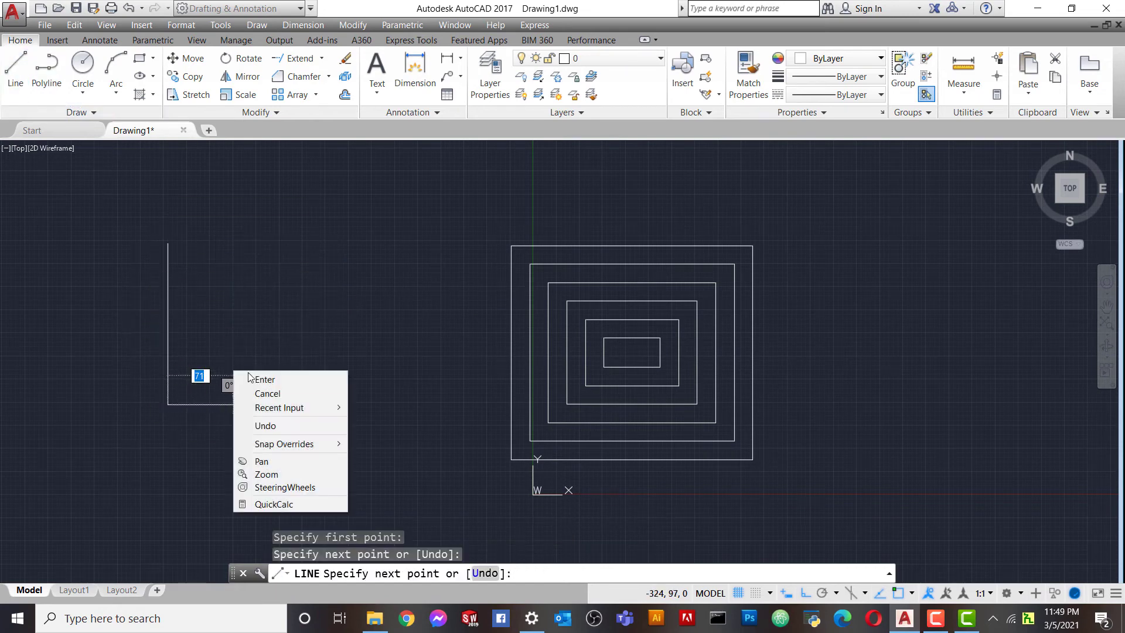
left_click(265, 379)
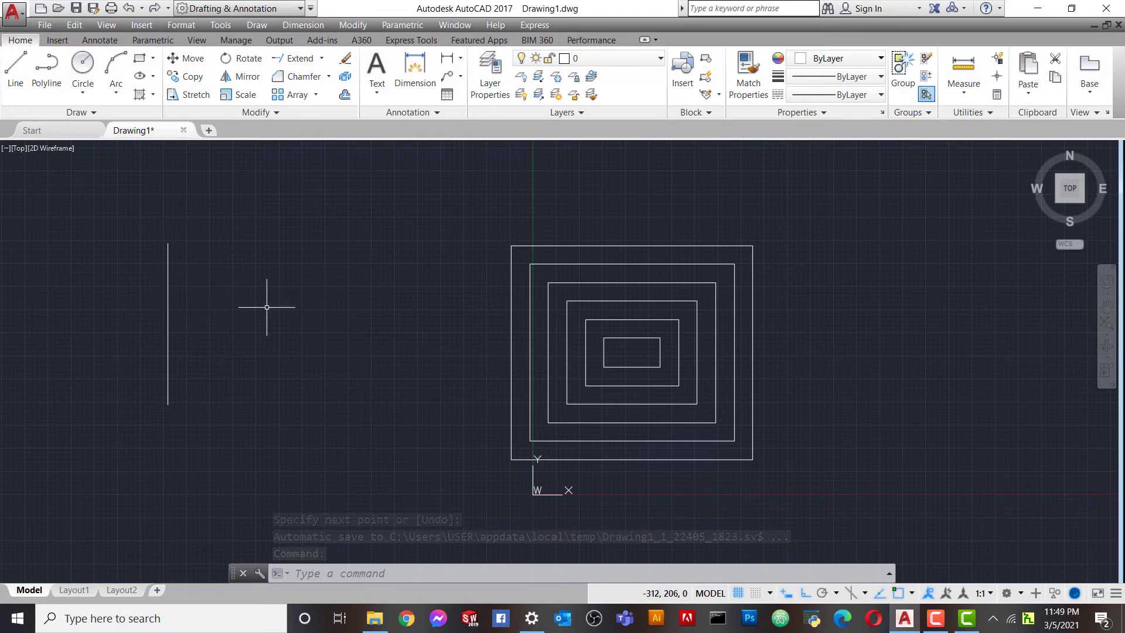
- Offset the vertical line 20 units to its right
left_click(348, 96)
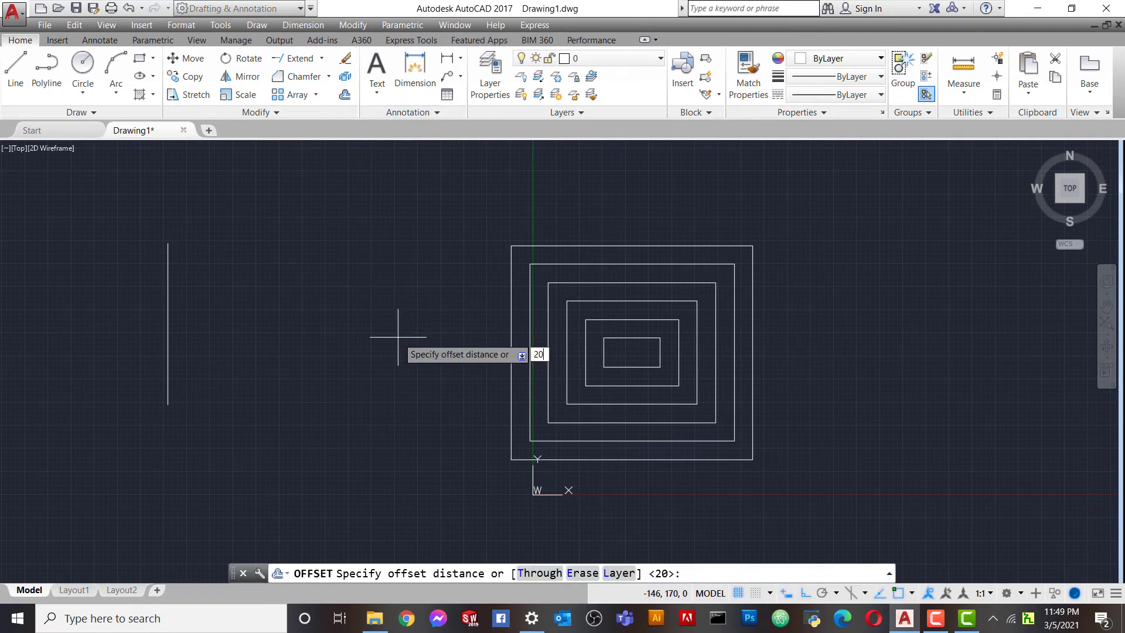
key("Return")
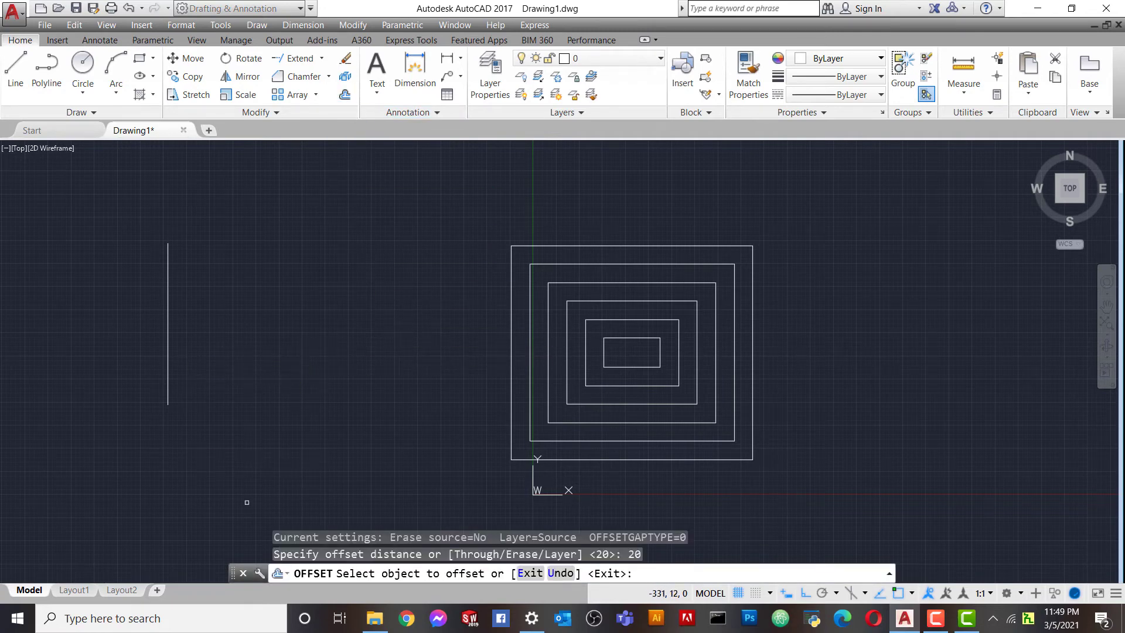
left_click(168, 310)
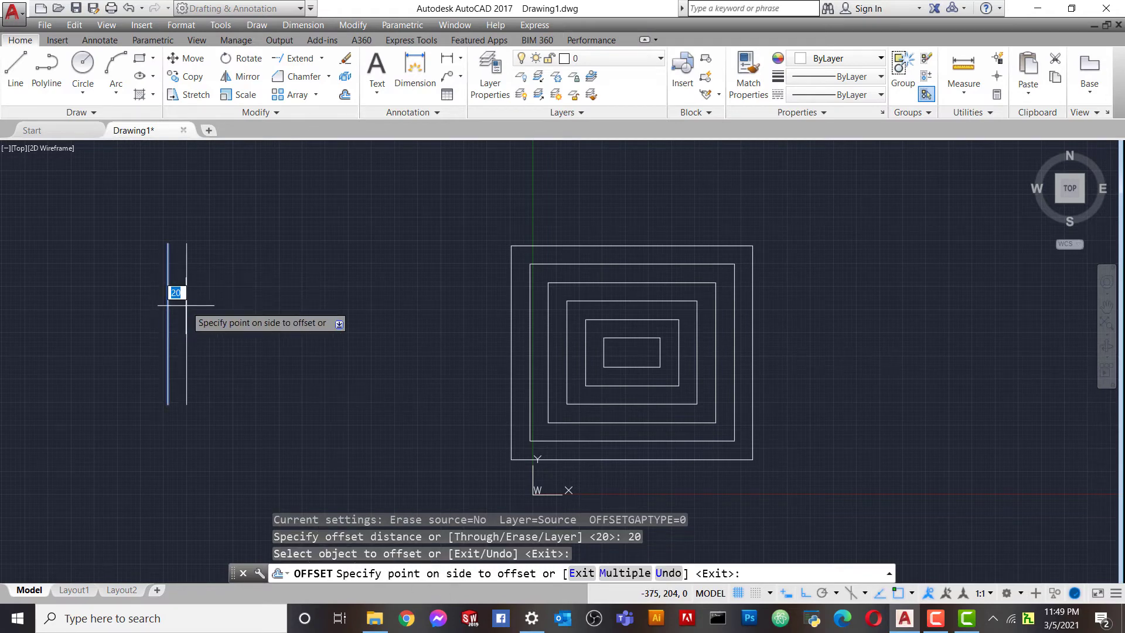
left_click(223, 310)
scroll(176, 322, "up", 3)
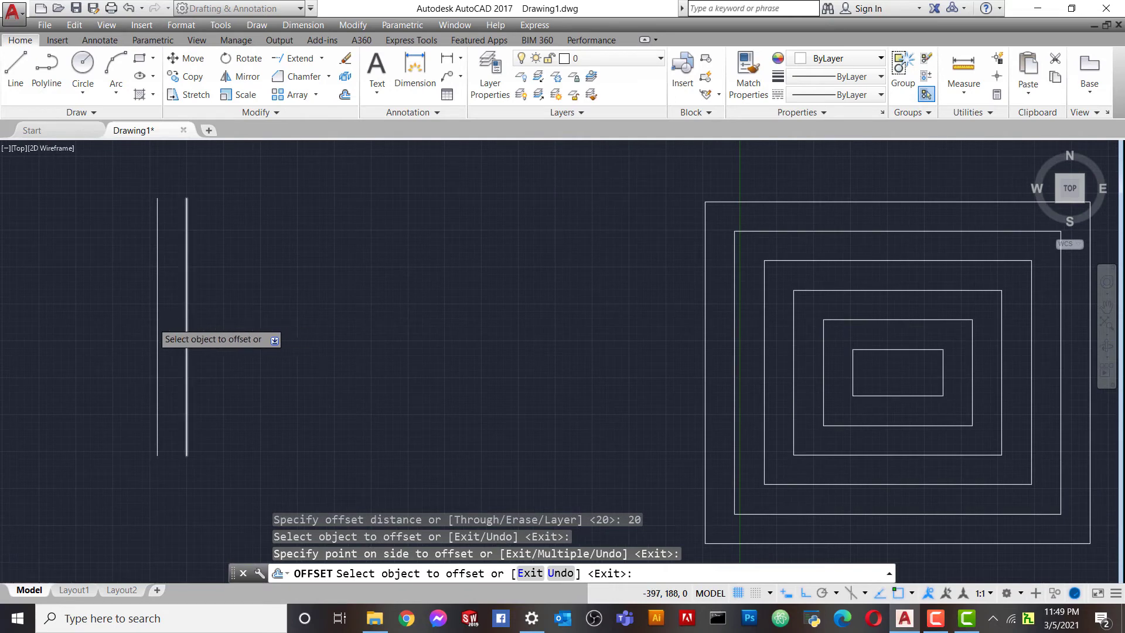
scroll(158, 323, "up", 4)
scroll(231, 327, "down", 6)
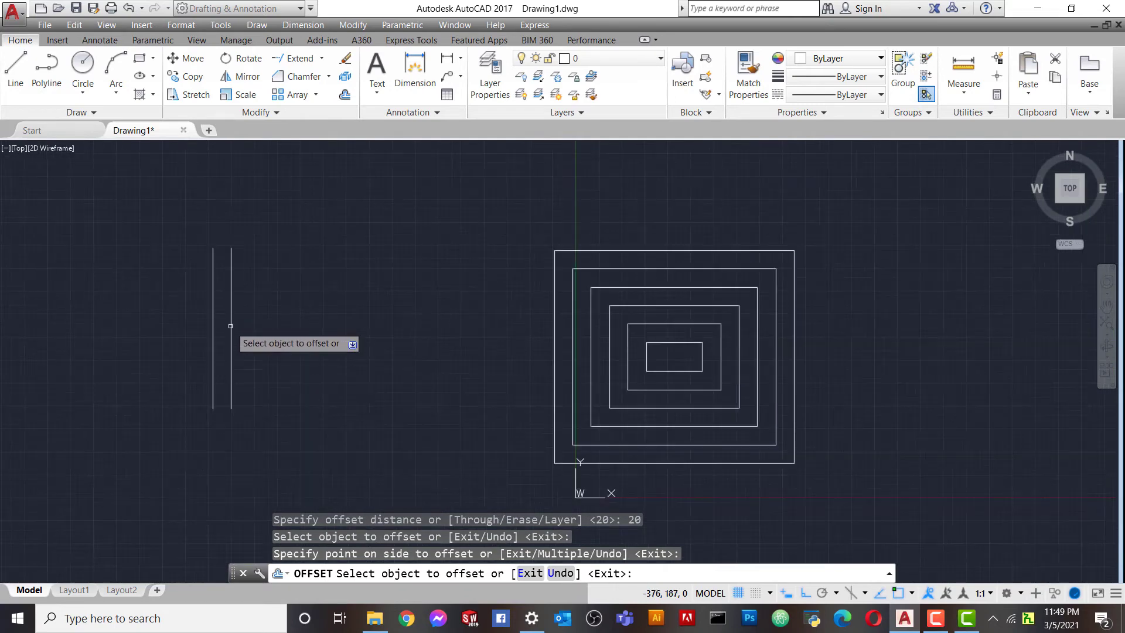
- Keep offsetting lines 20 apart until six parallel vertical lines stand
left_click(230, 326)
left_click(240, 322)
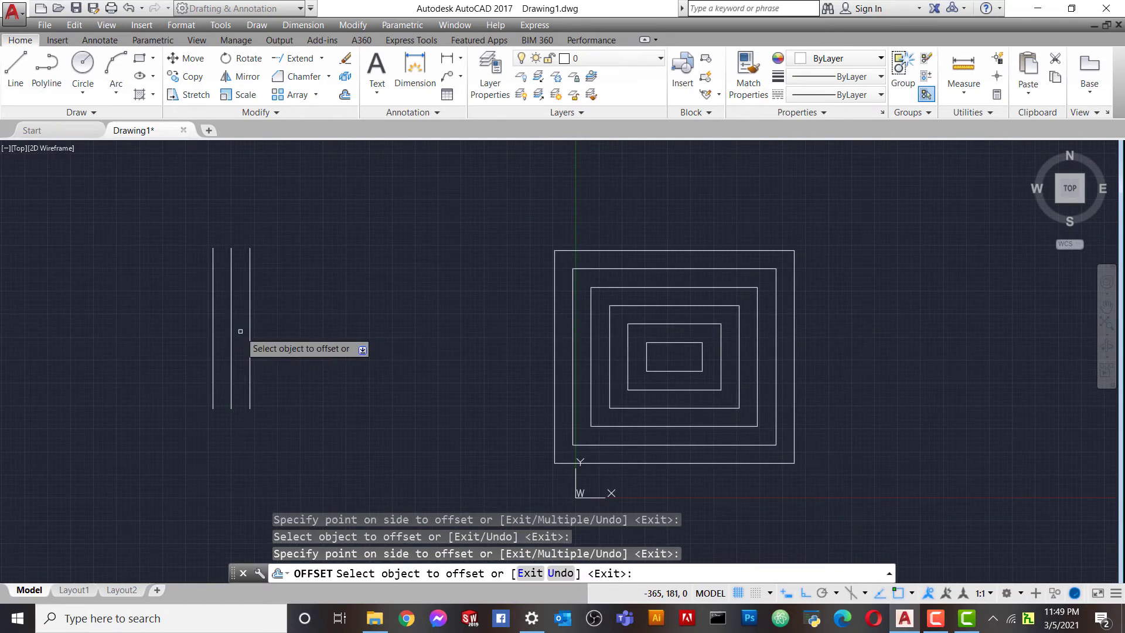
left_click(251, 331)
left_click(289, 326)
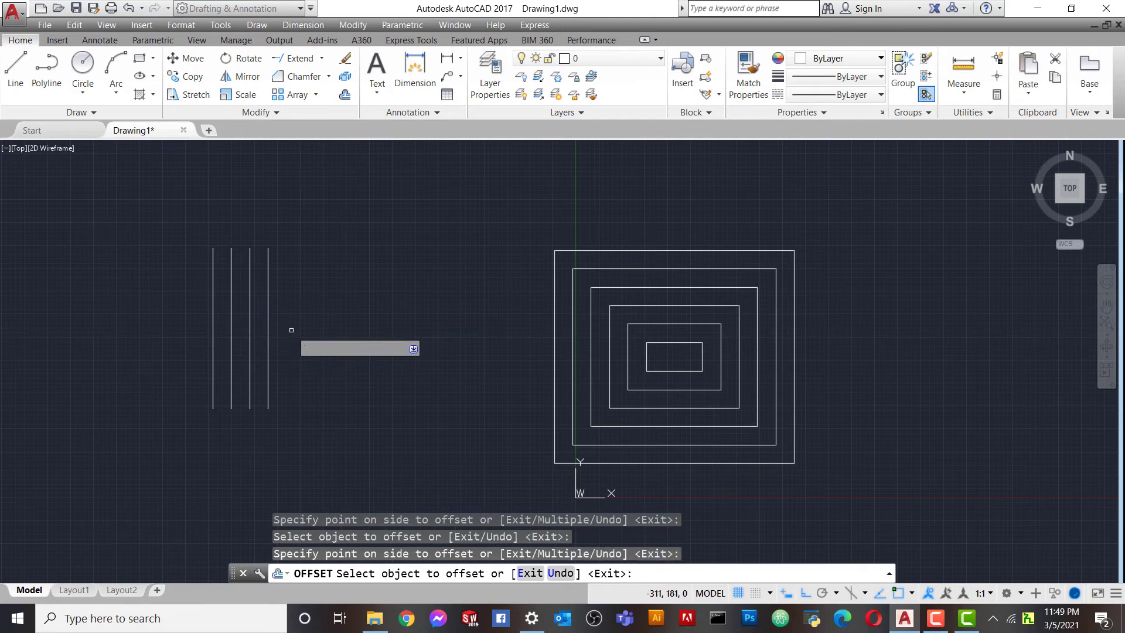
left_click(268, 311)
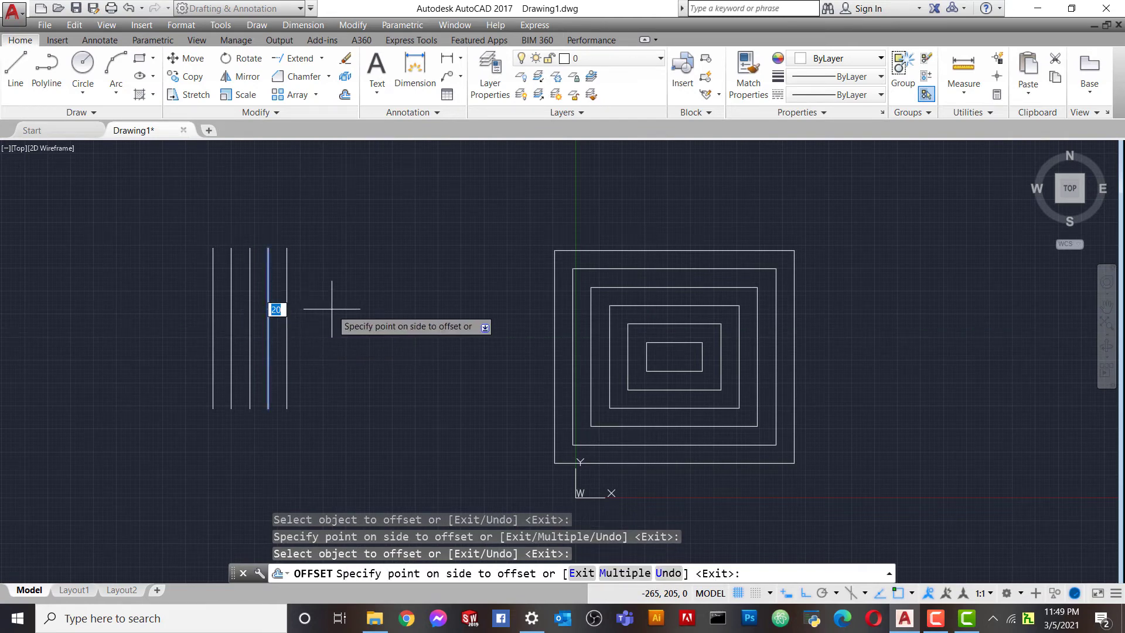
left_click(316, 310)
left_click(214, 326)
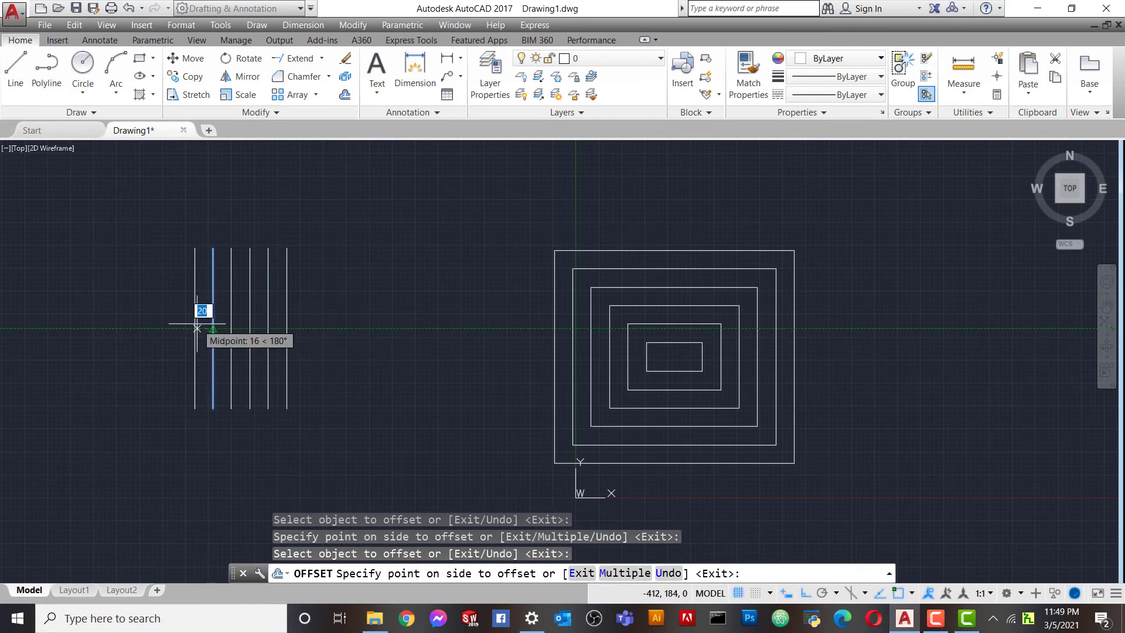
scroll(232, 318, "down", 2)
scroll(246, 321, "up", 2)
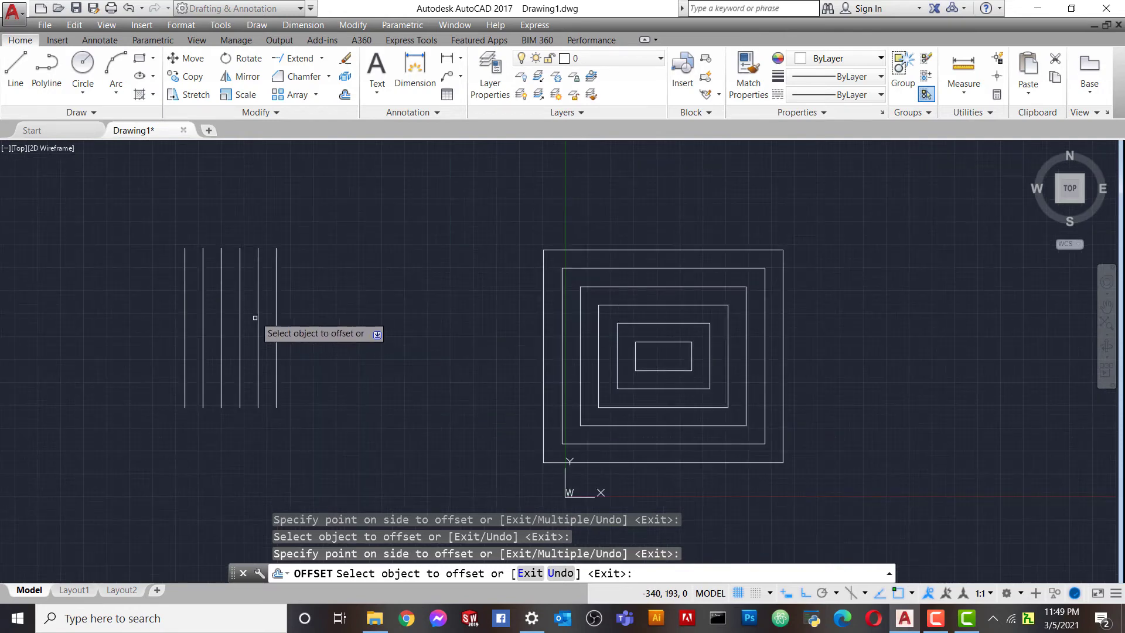
- Draw a circle between the vertical lines and the rectangles
left_click(82, 64)
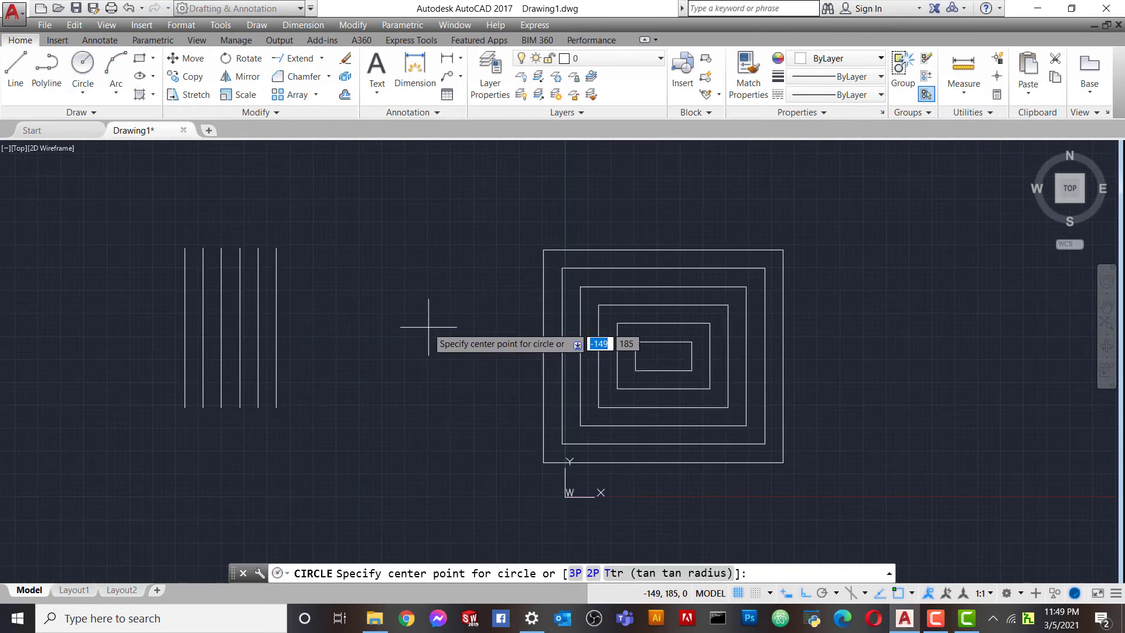
left_click(409, 312)
left_click(461, 322)
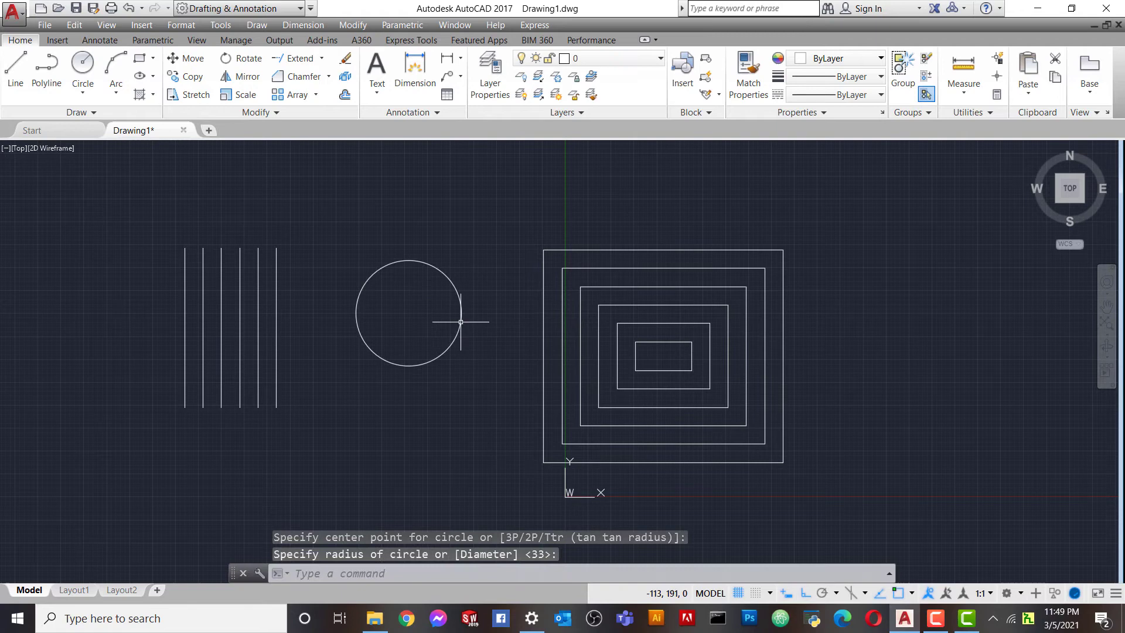
- Offset the circle by 20 to add a smaller concentric copy inside
left_click(346, 95)
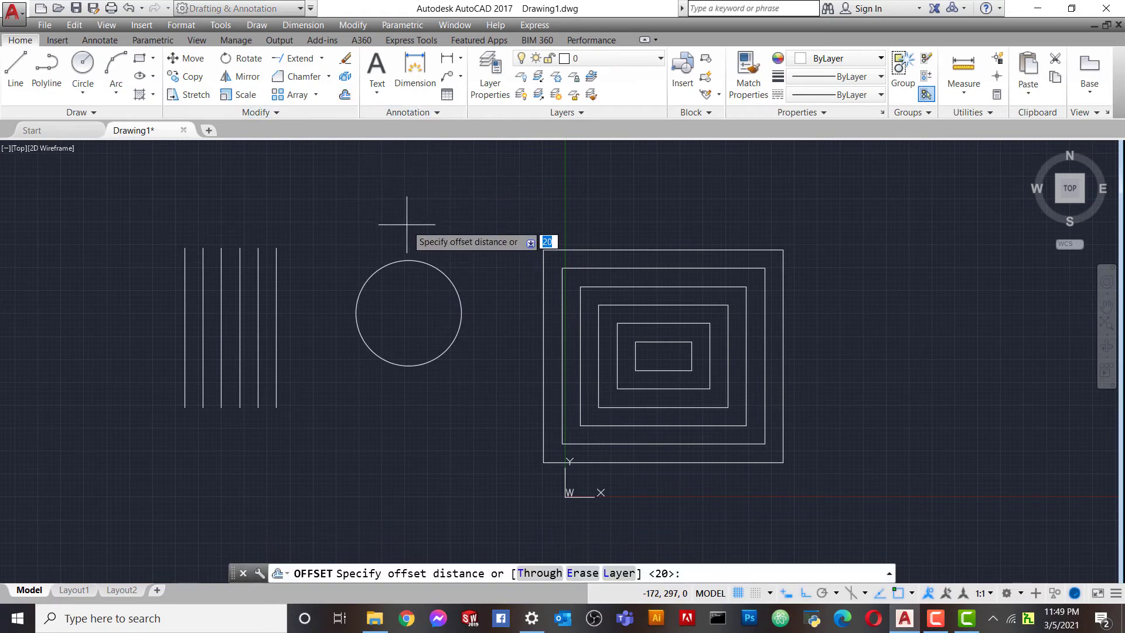
type("20")
key("Return")
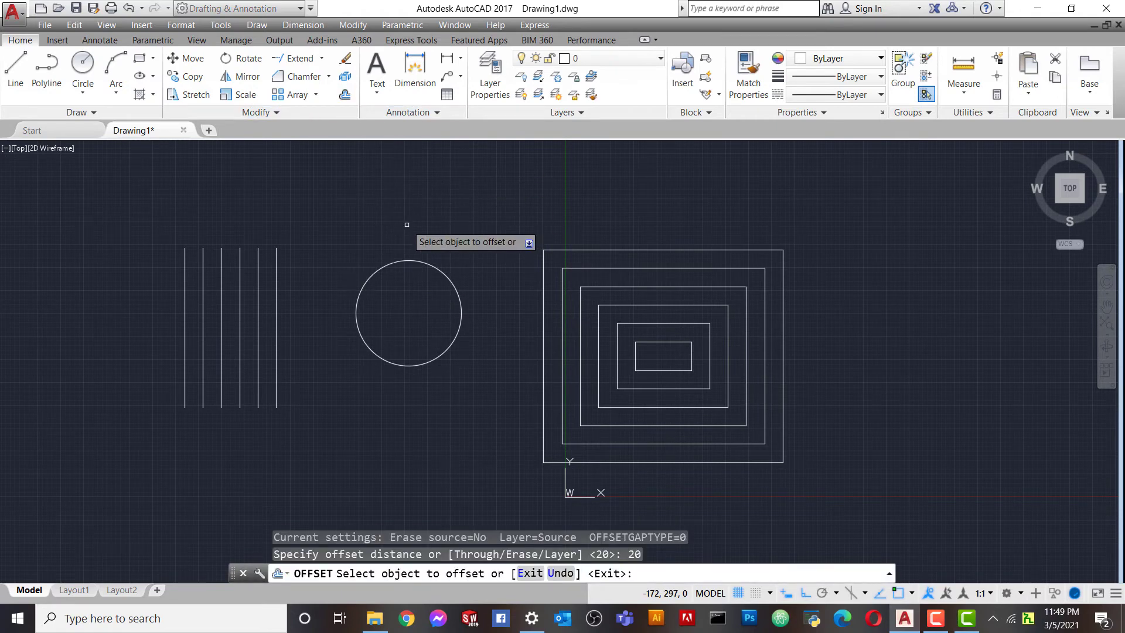
left_click(458, 300)
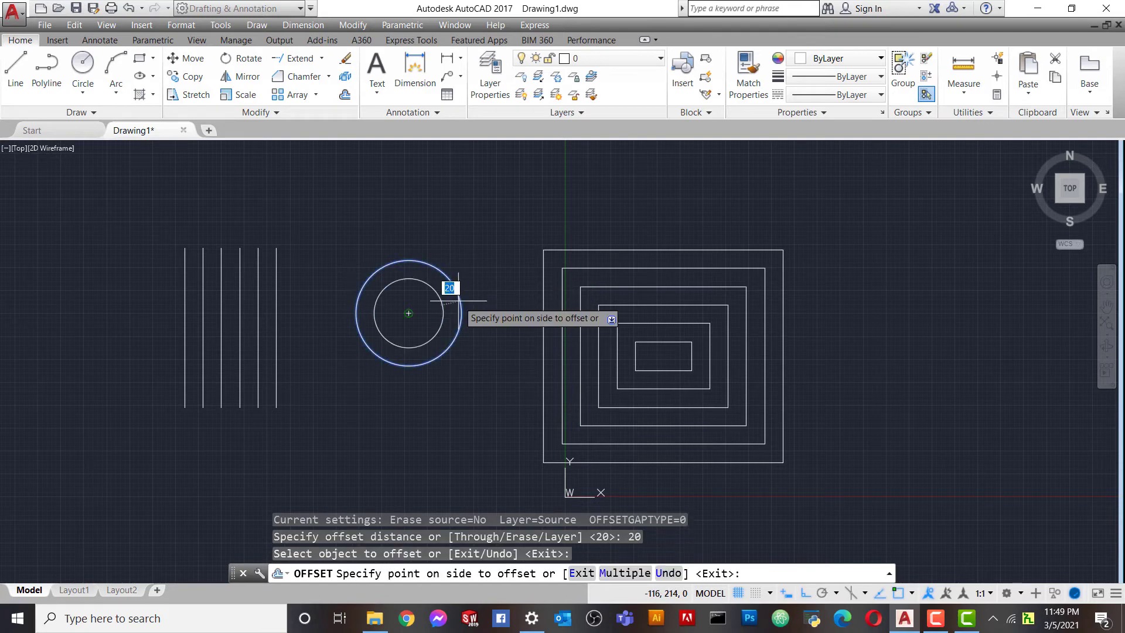
left_click(448, 302)
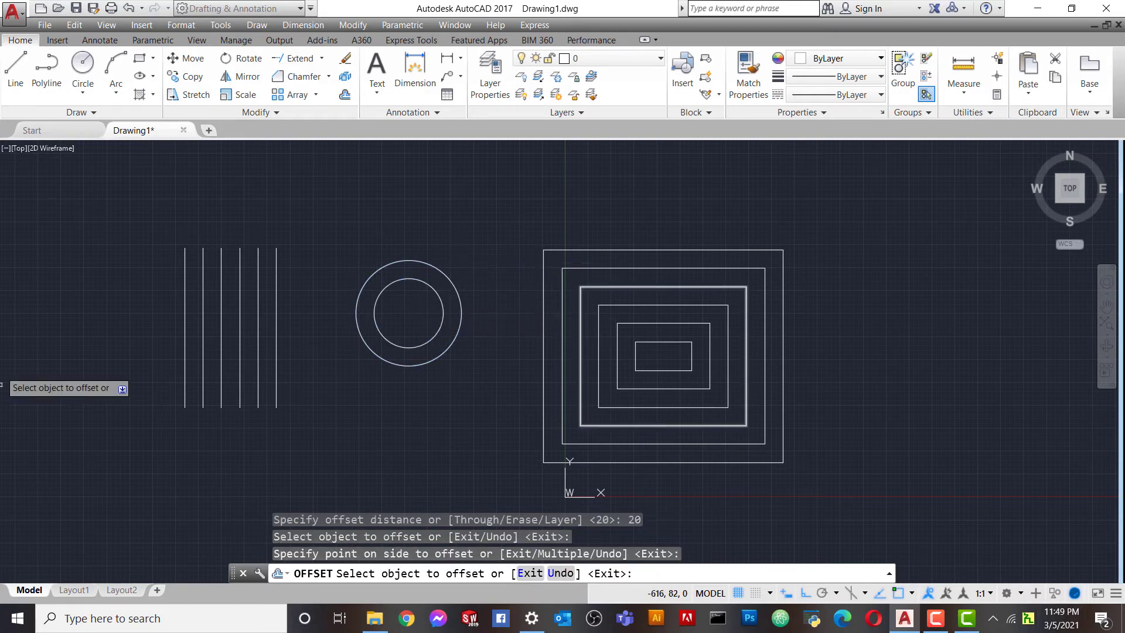
- Add more concentric circles offset 20 outward, then Zoom All
left_click(390, 265)
left_click(386, 241)
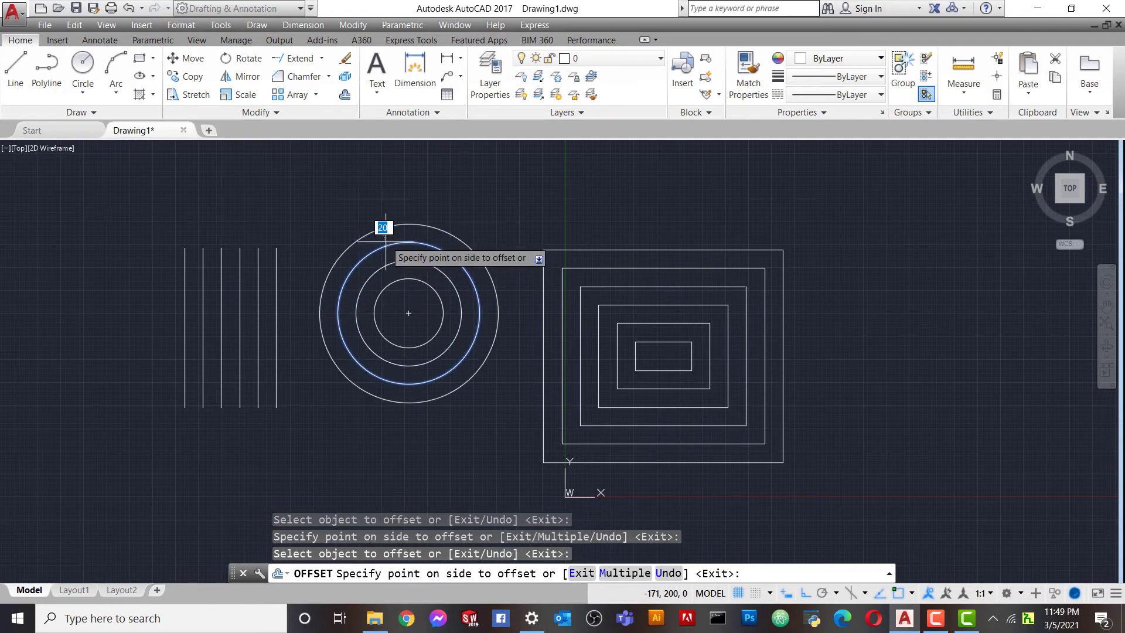
left_click(384, 227)
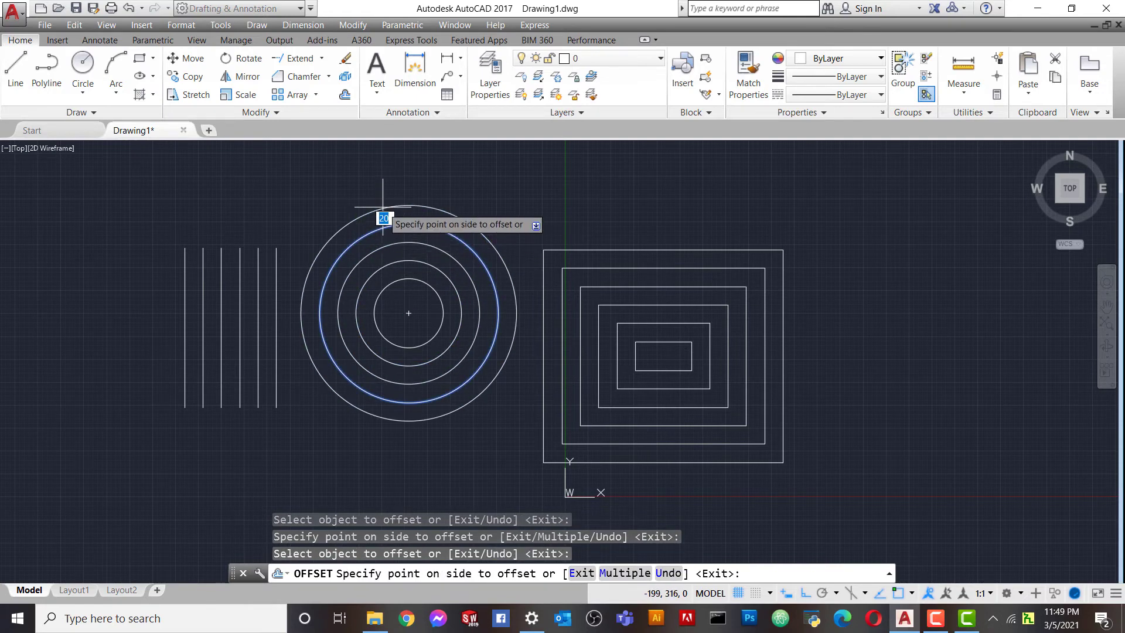
left_click(383, 206)
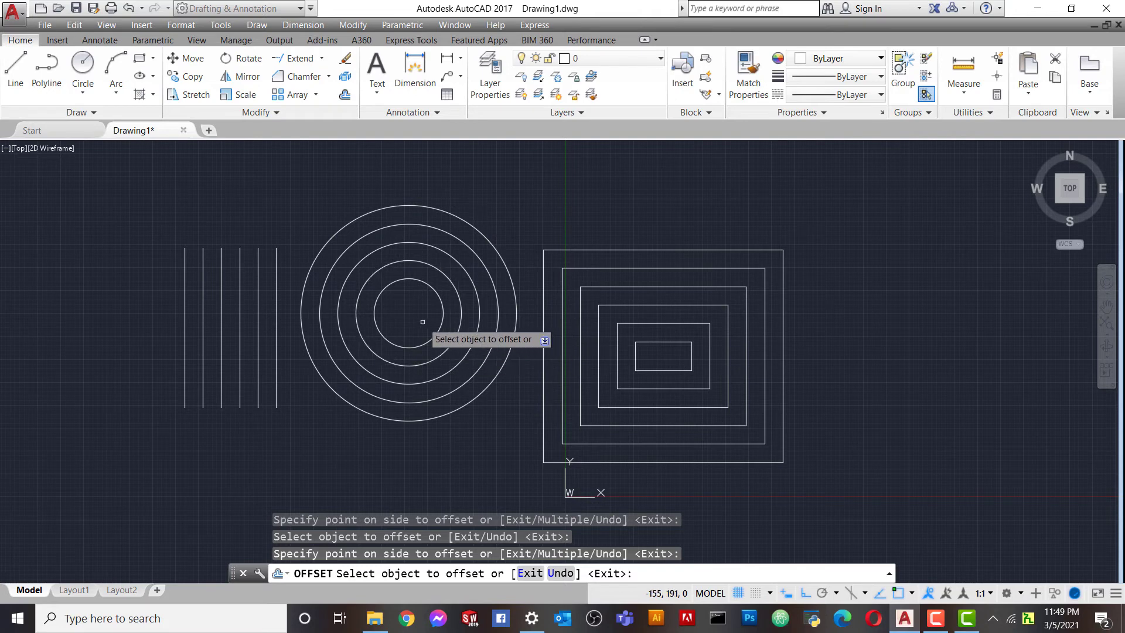
right_click(283, 200)
left_click(300, 210)
type("z")
key("Return")
type("a")
key("Return")
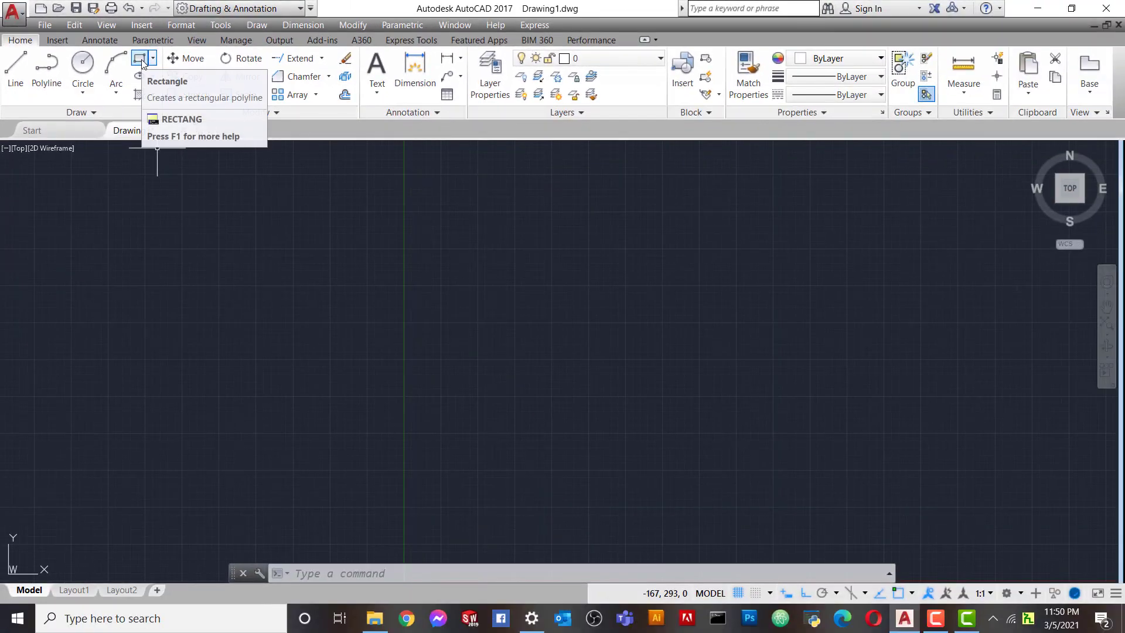
- Draw a trial rectangle and delete it
left_click(142, 61)
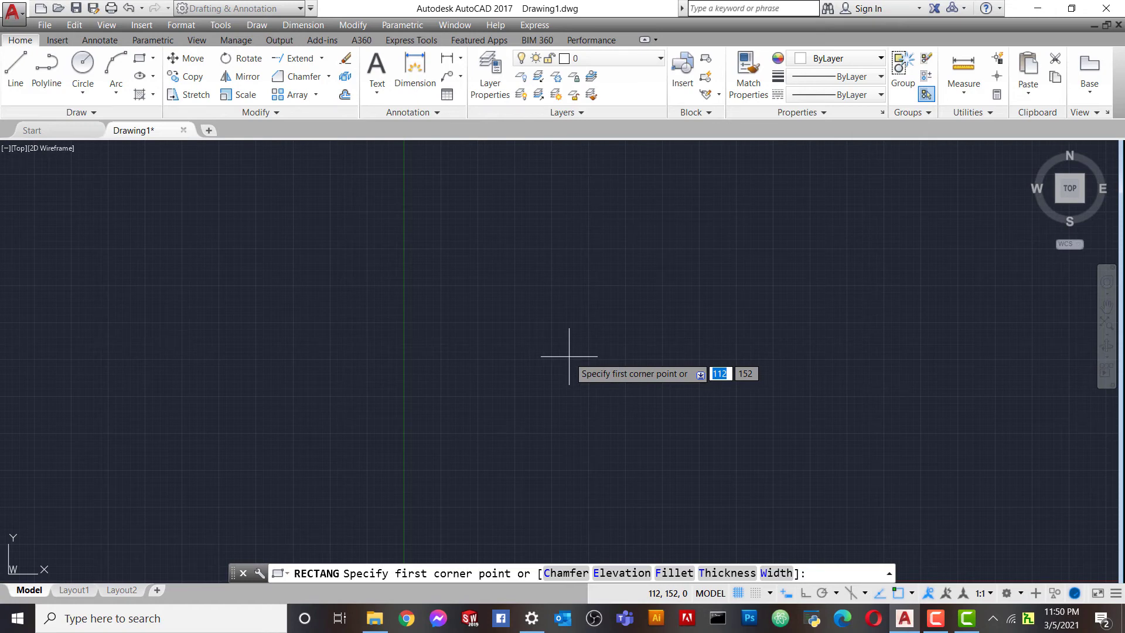
left_click(453, 271)
left_click(601, 391)
left_click(686, 448)
left_click(398, 218)
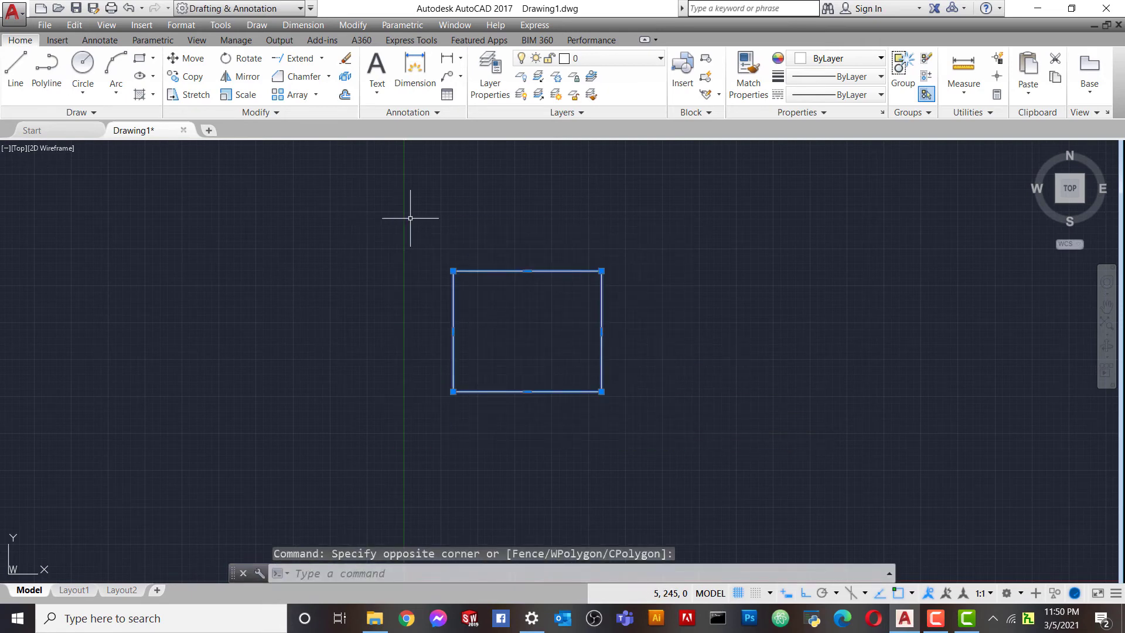
key("Delete")
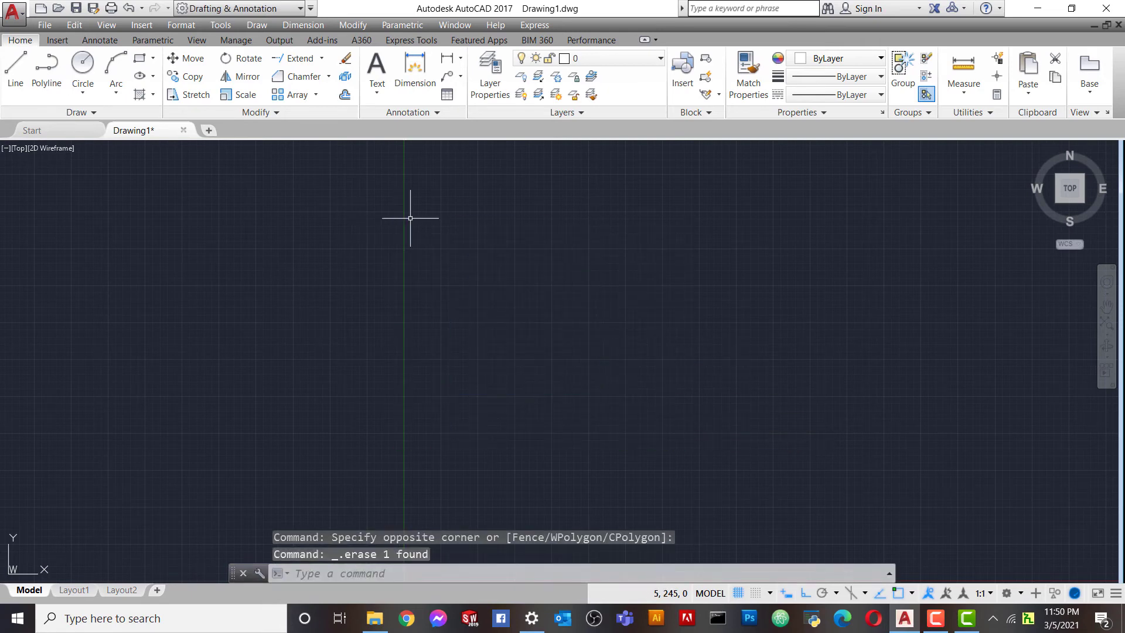
- Draw a 100 by 100 square using RECTANGLE's Dimensions option
left_click(145, 64)
left_click(497, 389)
type("100")
key("Tab")
type("-5")
key("Tab")
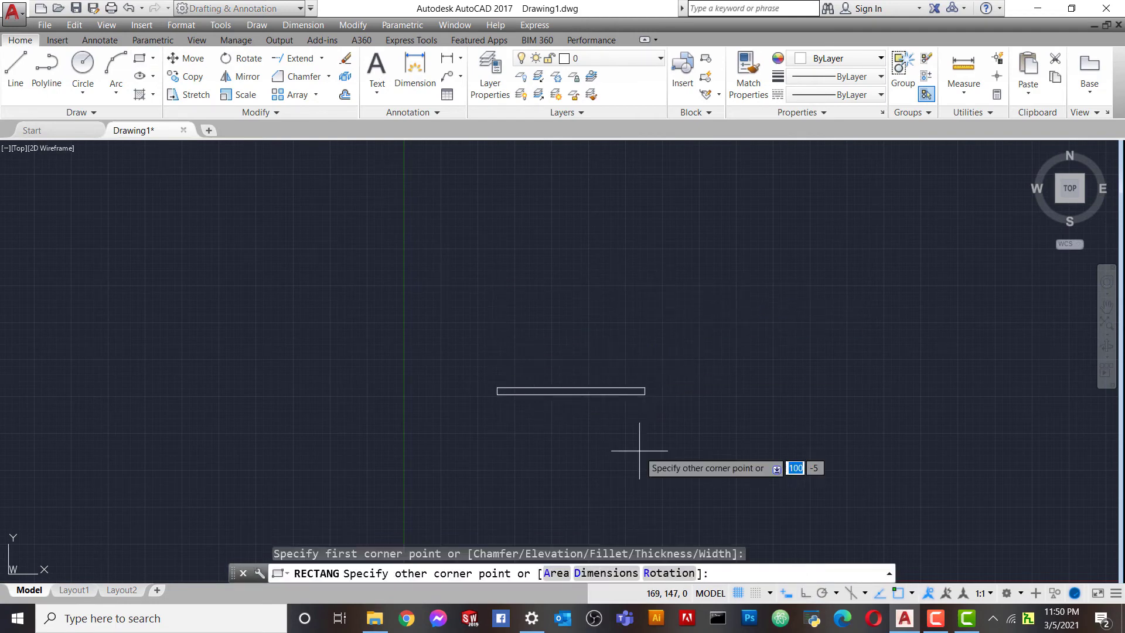
type("D")
key("Return")
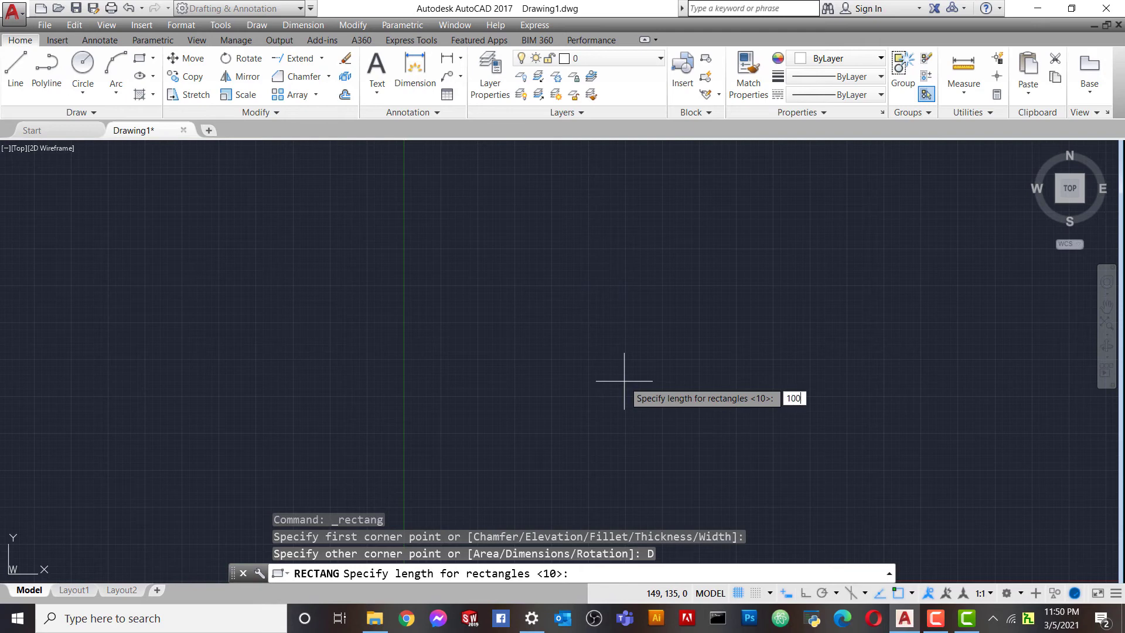
key("Return")
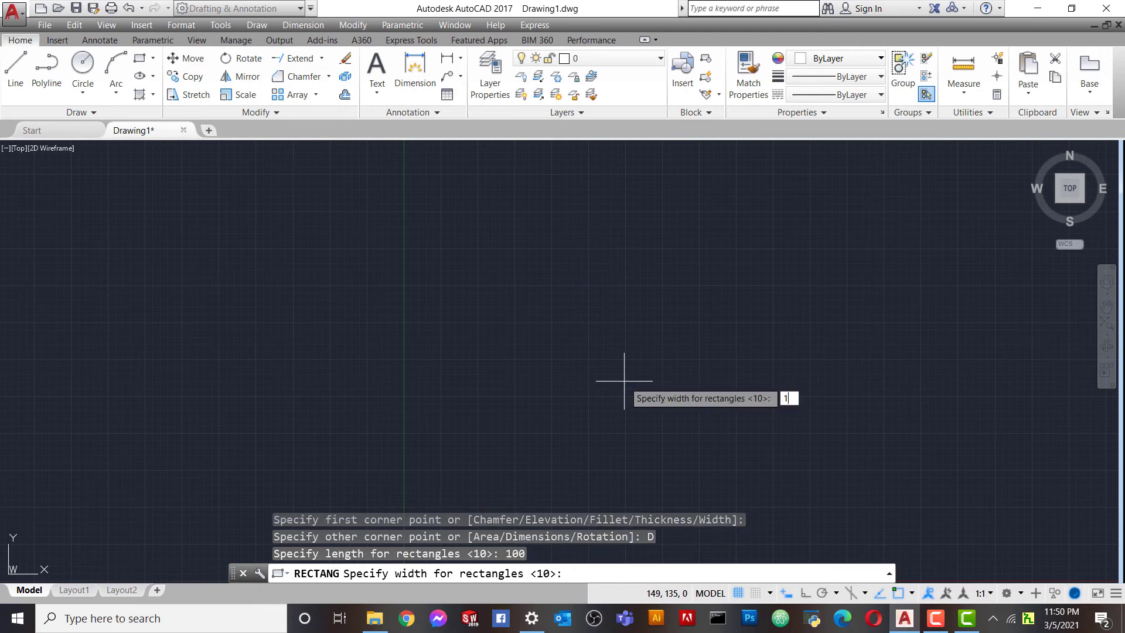
type("00")
key("Return")
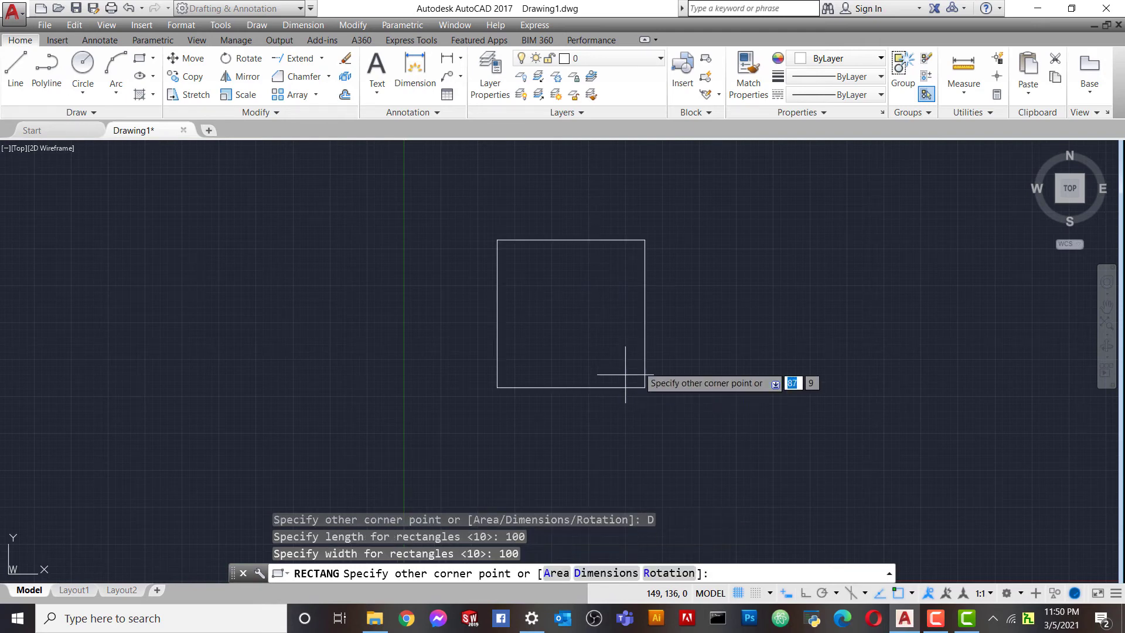
left_click(580, 301)
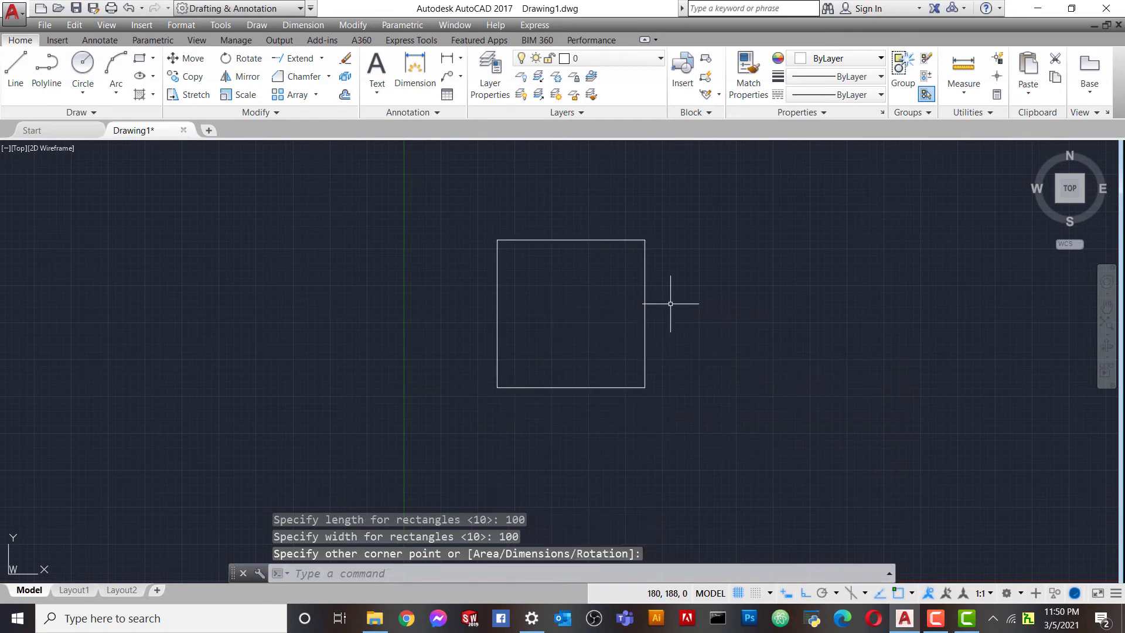
scroll(704, 299, "down", 2)
scroll(720, 298, "up", 2)
scroll(722, 296, "down", 2)
scroll(727, 286, "down", 2)
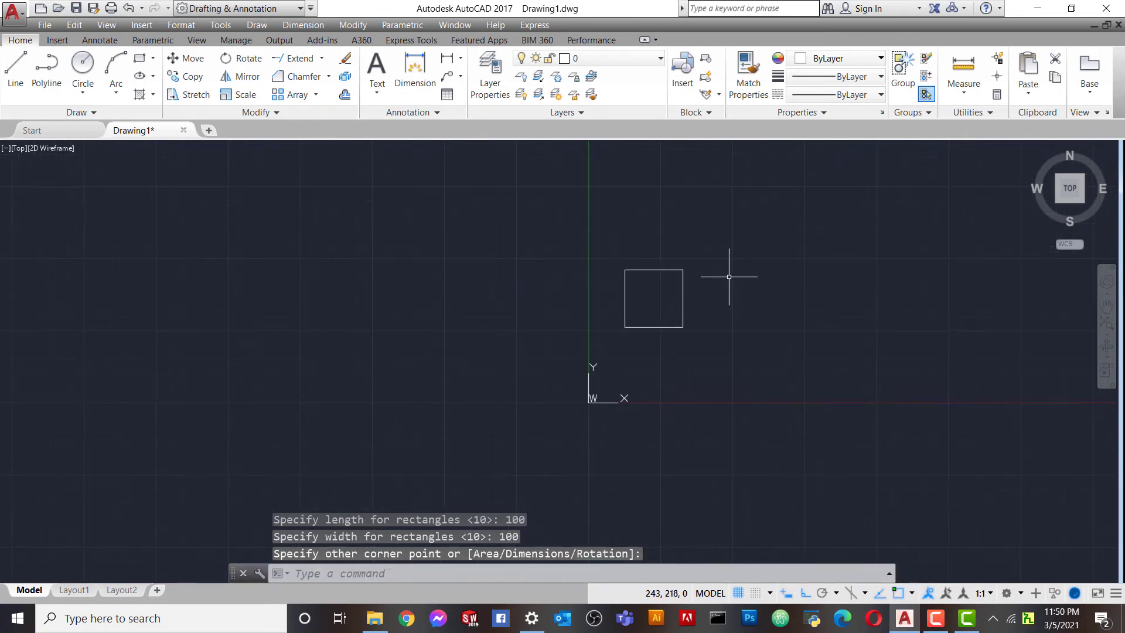
scroll(727, 272, "up", 3)
scroll(633, 252, "down", 3)
scroll(651, 237, "up", 3)
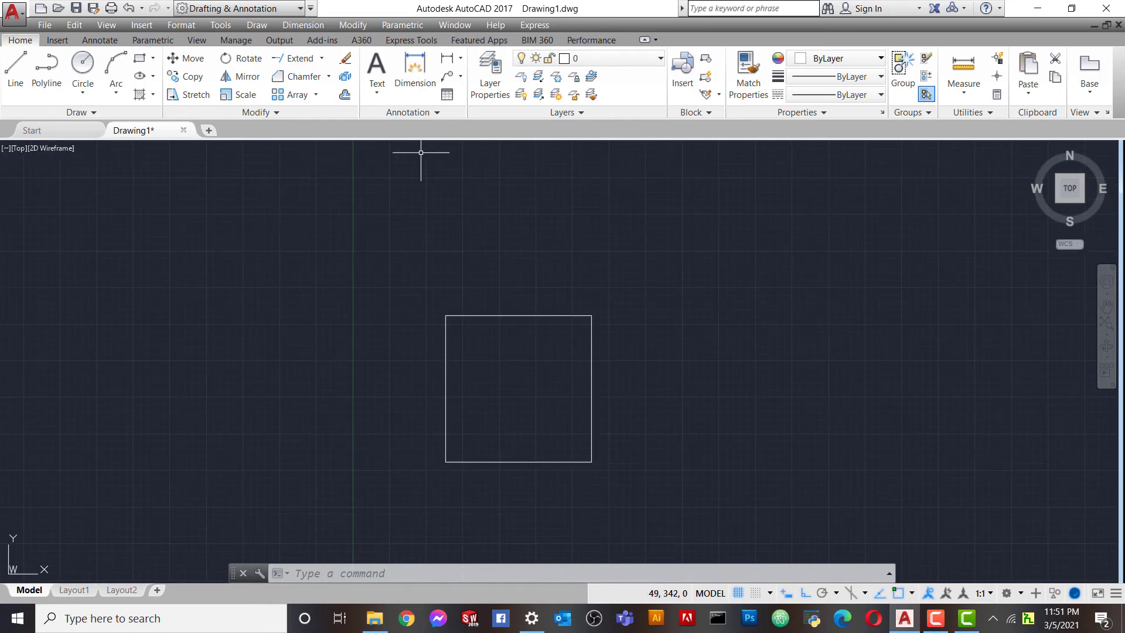
- Scale a copy of the square by factor 2 about its lower-left corner
left_click(242, 94)
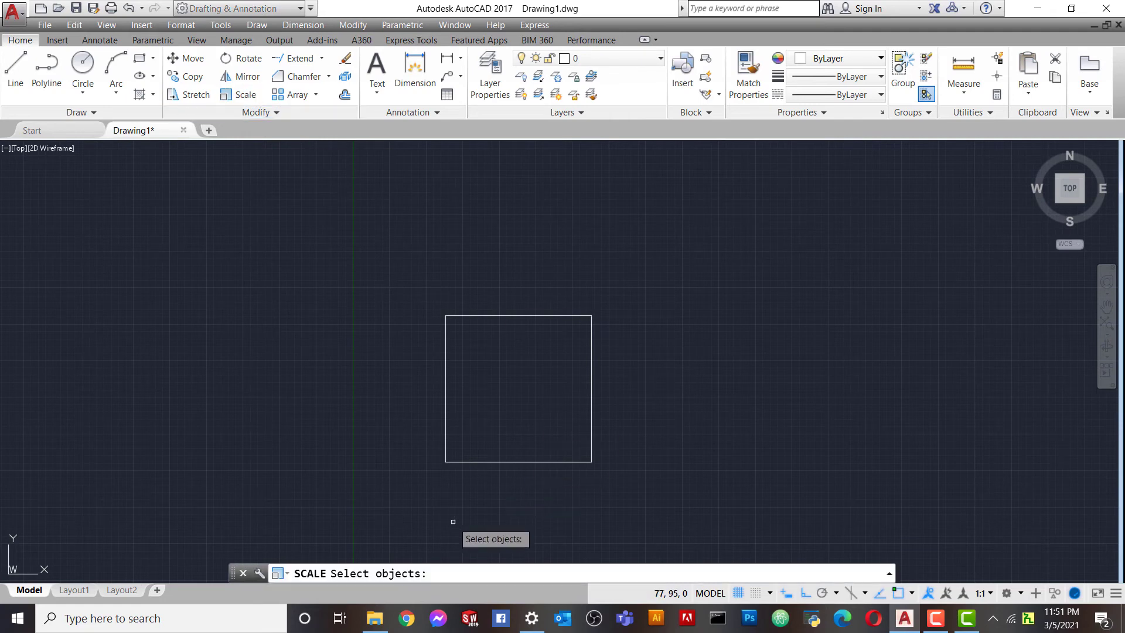
left_click(428, 276)
left_click(638, 497)
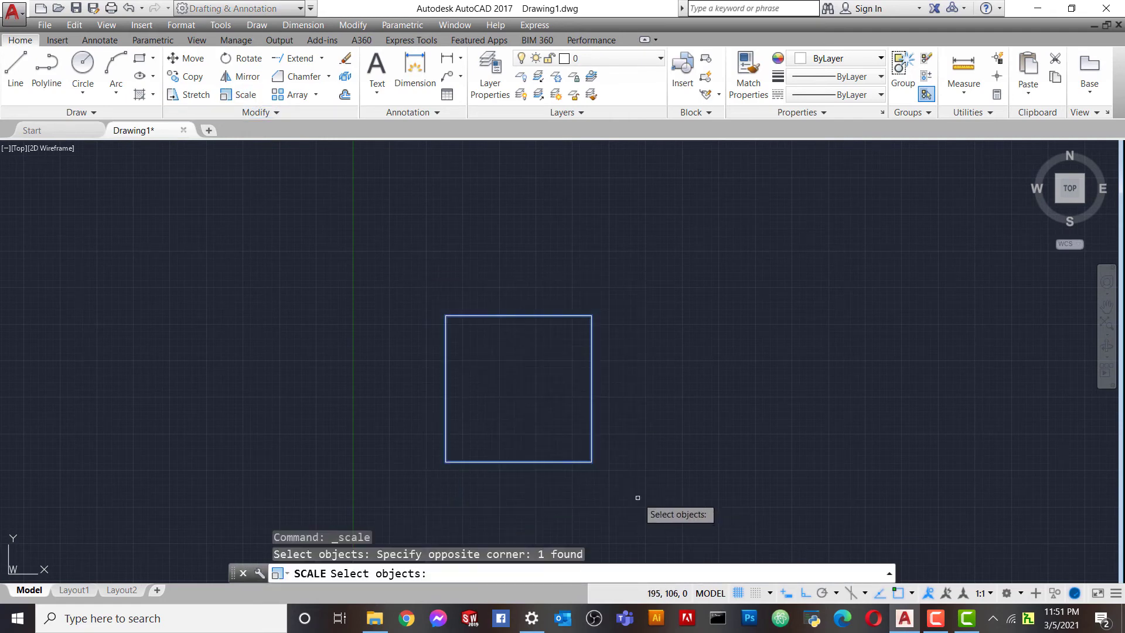
key("Return")
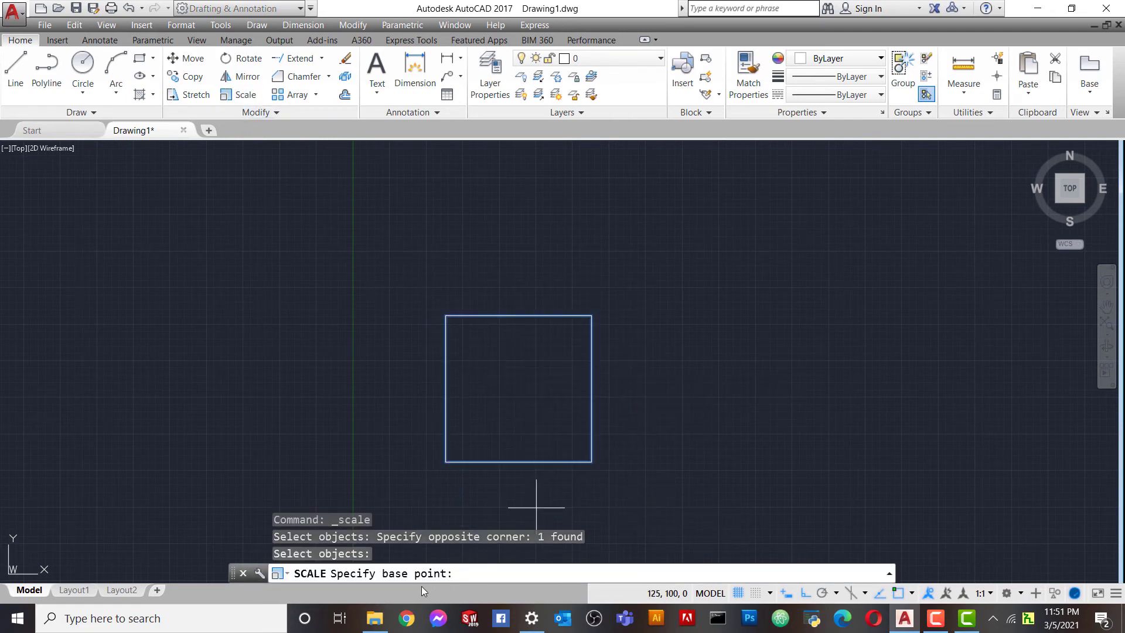
left_click(445, 462)
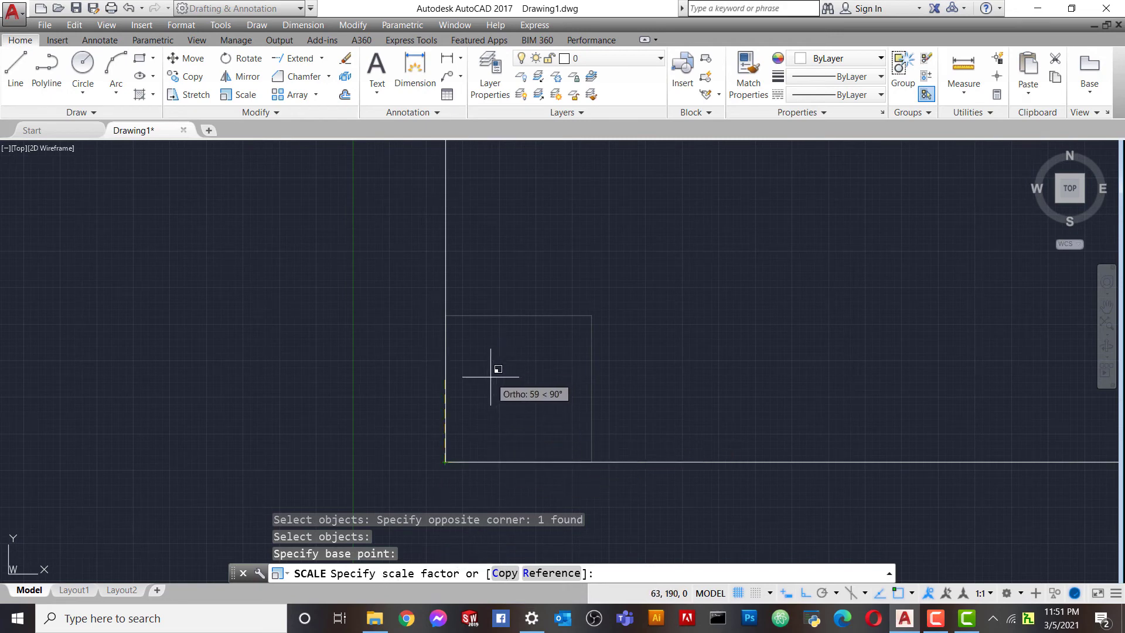
left_click(507, 577)
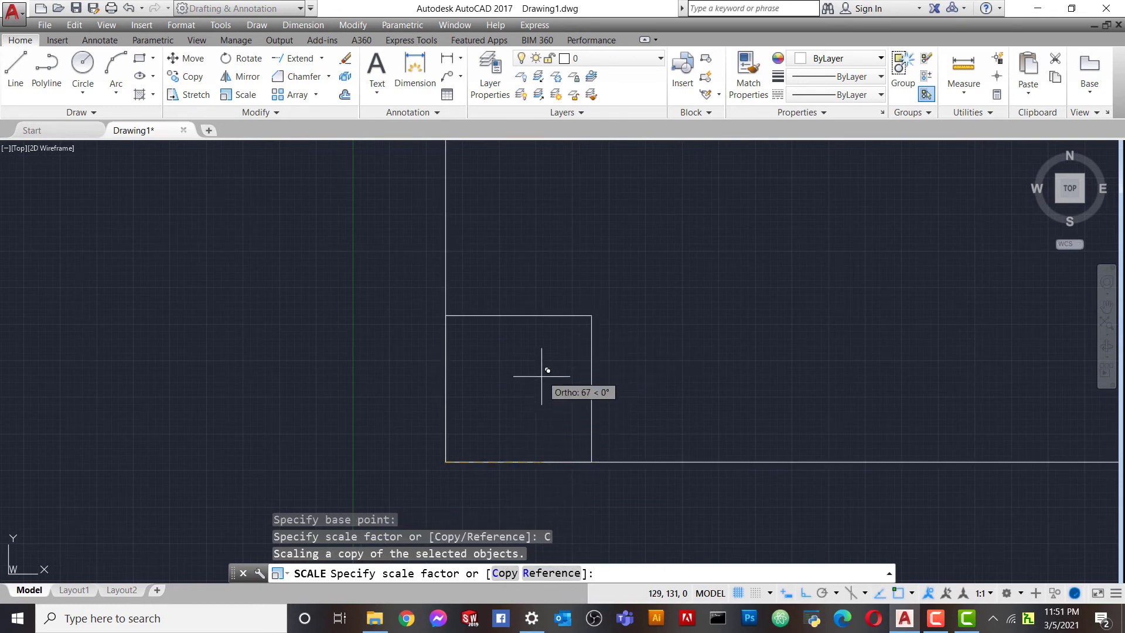
scroll(547, 371, "down", 3)
scroll(611, 351, "up", 2)
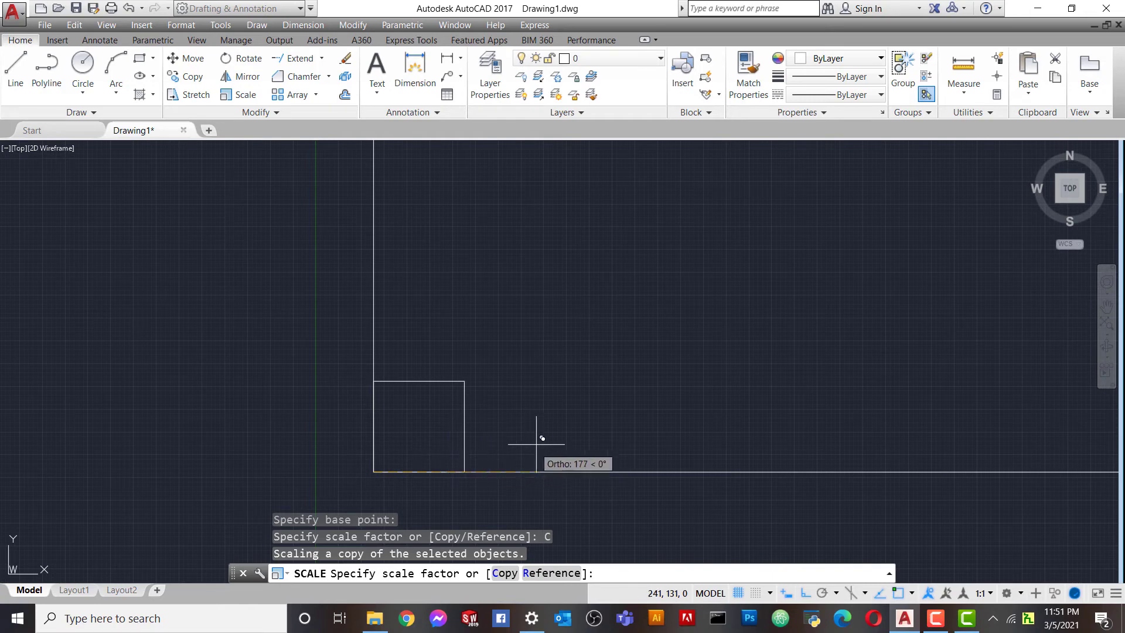
type("2")
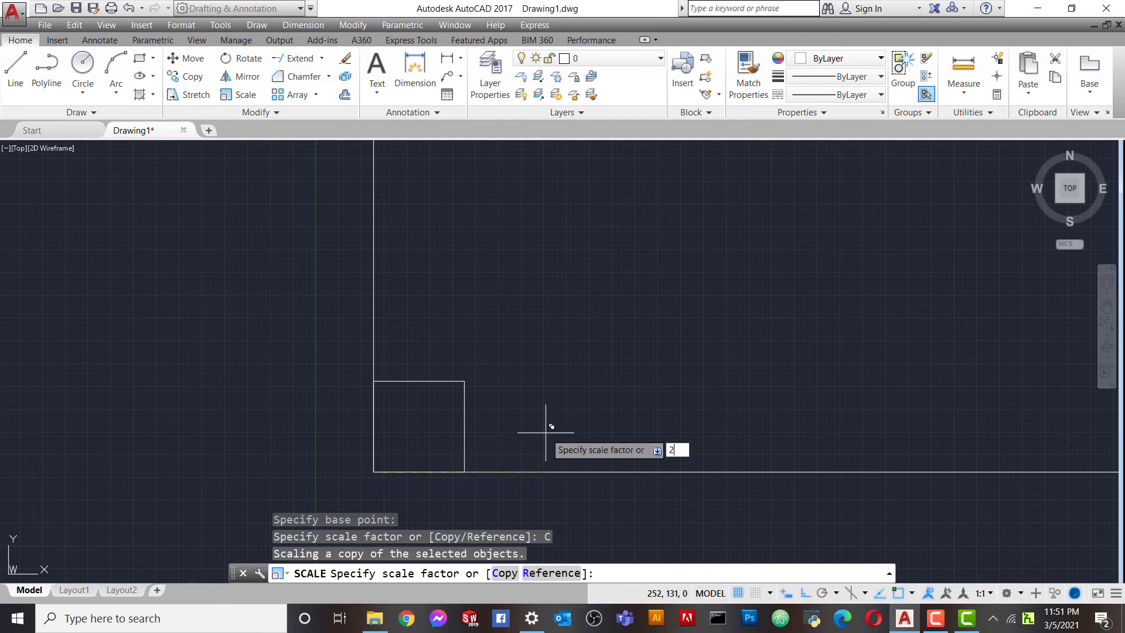
key("Return")
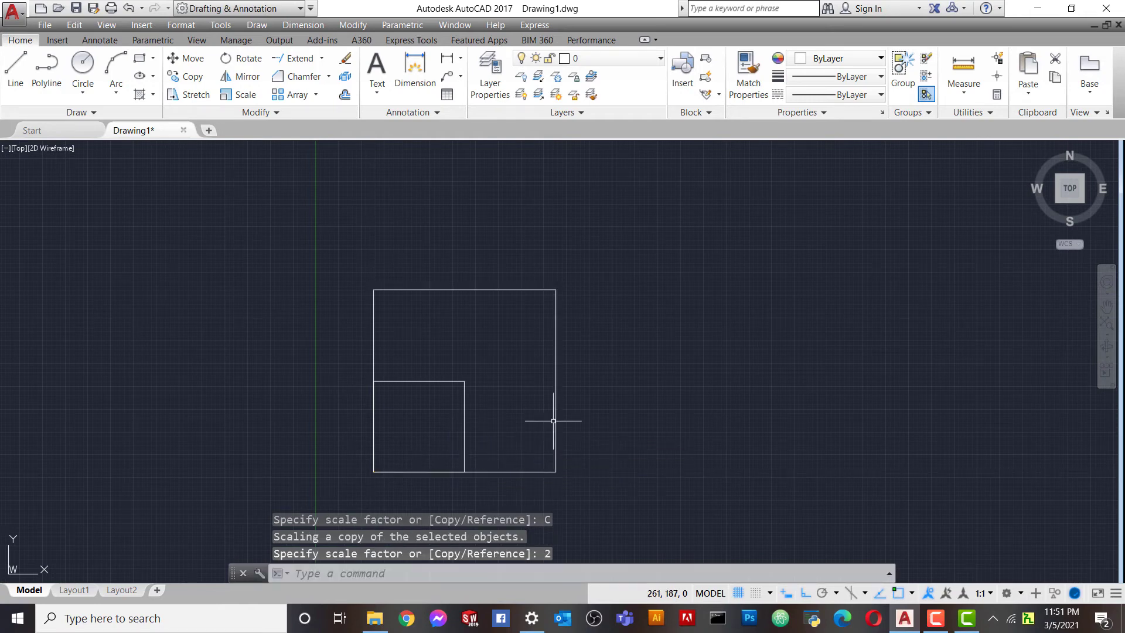
scroll(553, 421, "up", 1)
scroll(563, 419, "down", 1)
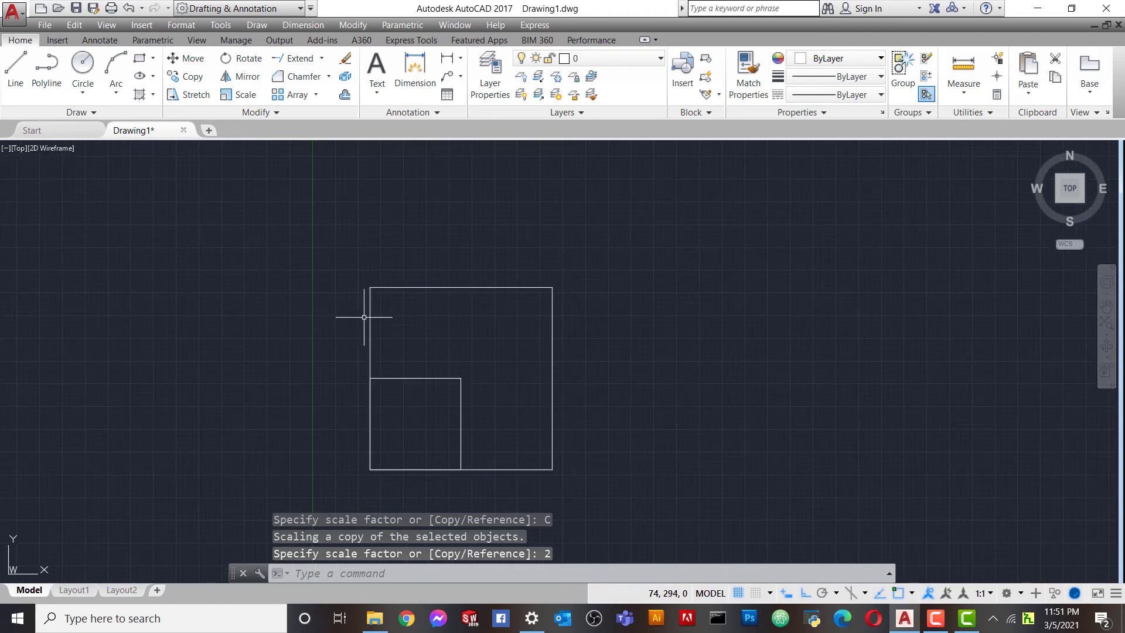
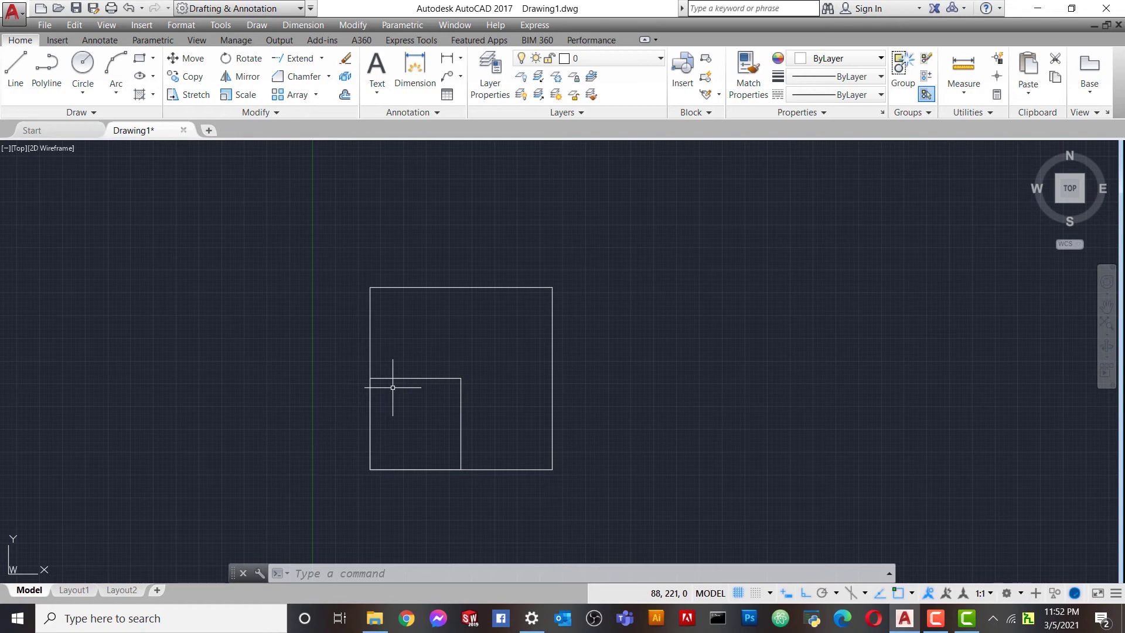
- Make a 0.5-scale copy of the small square, anchored at its lower-left corner
left_click(241, 95)
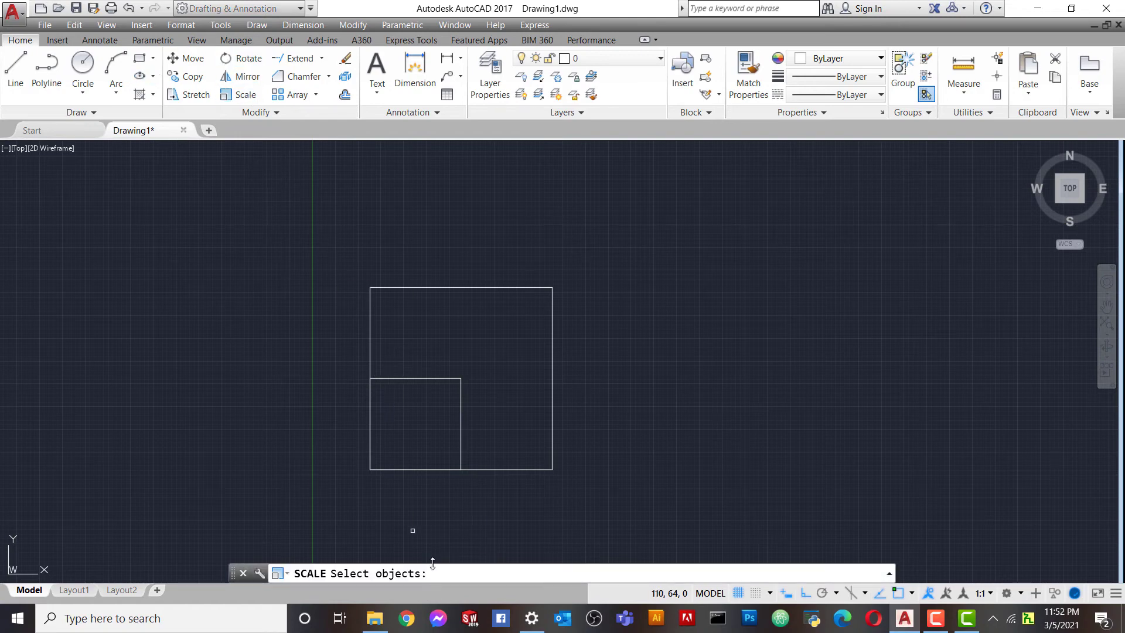
left_click(438, 378)
key("Return")
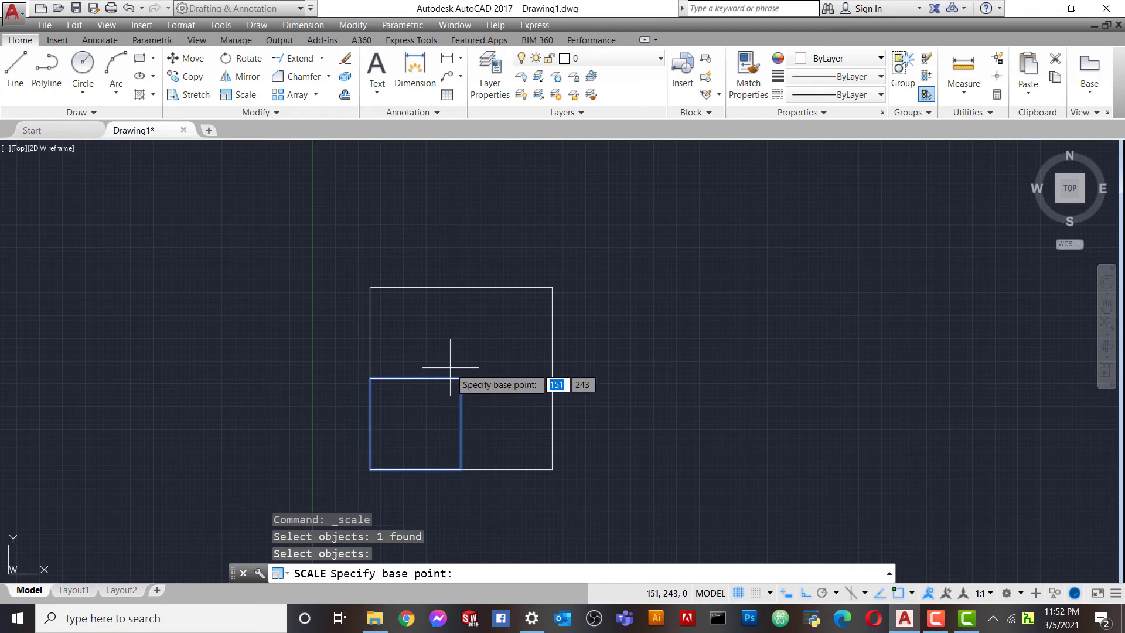
left_click(375, 470)
type("C")
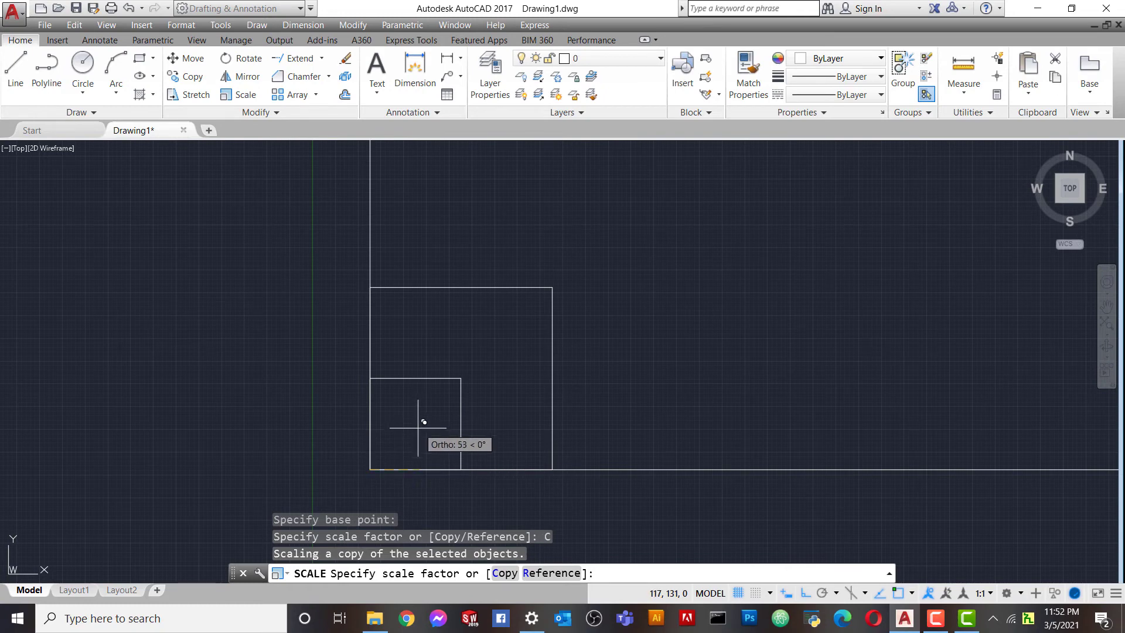
type("0.5")
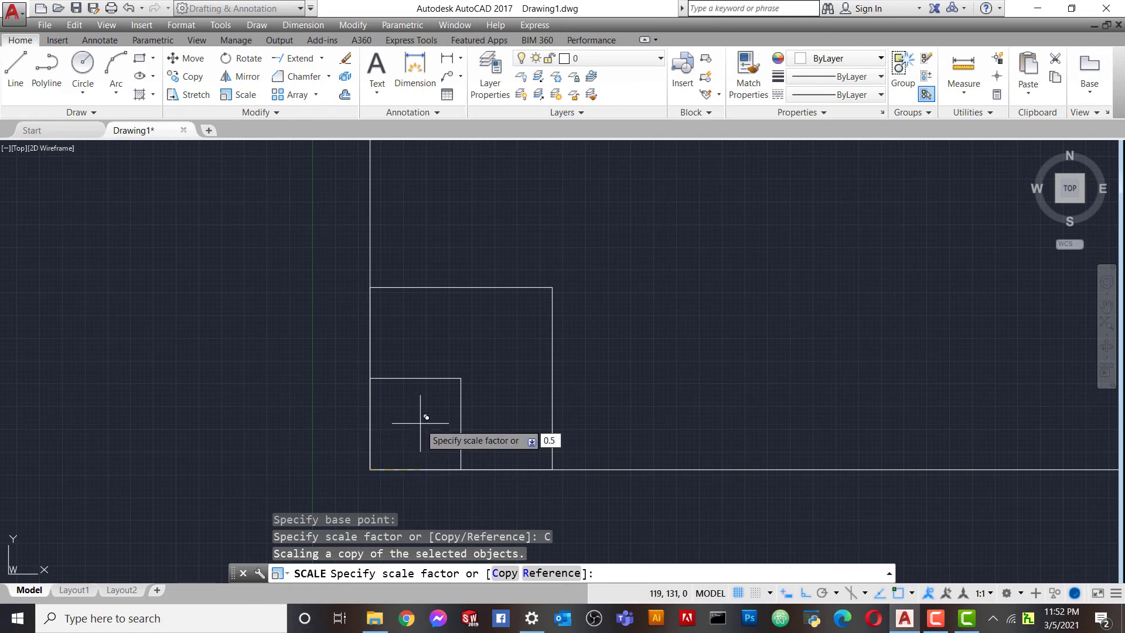
key("Return")
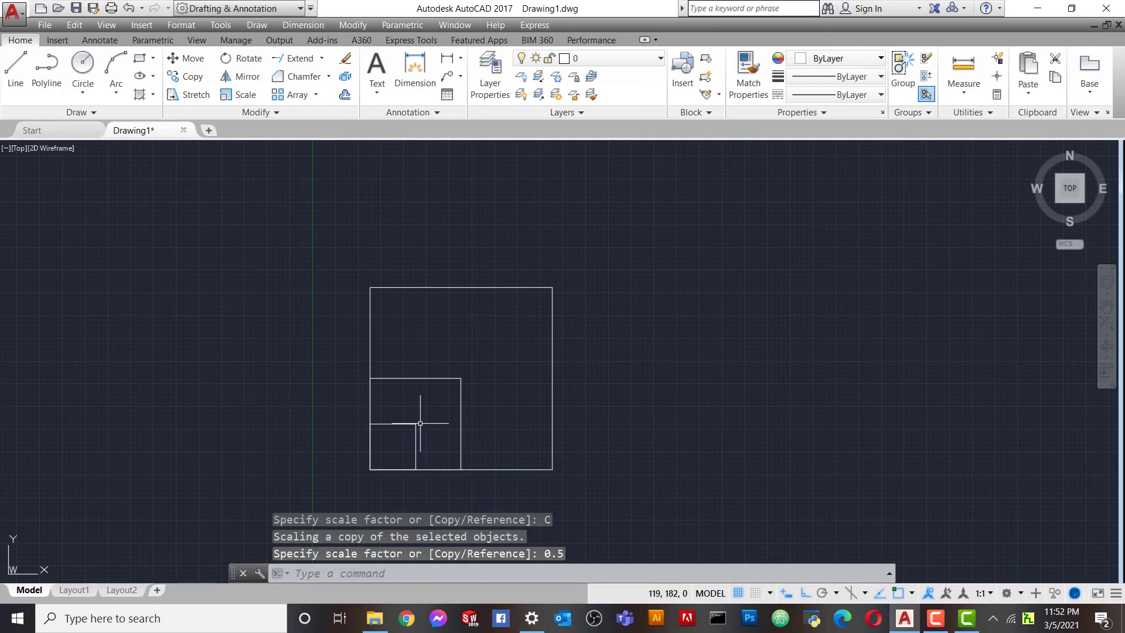
scroll(410, 455, "up", 2)
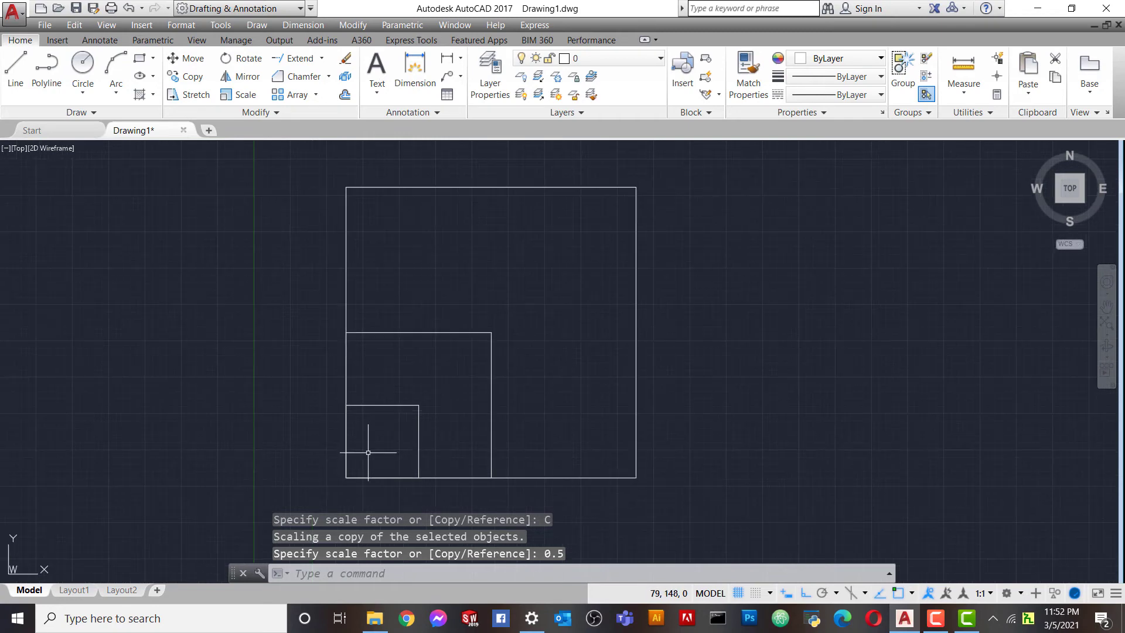
scroll(368, 452, "up", 2)
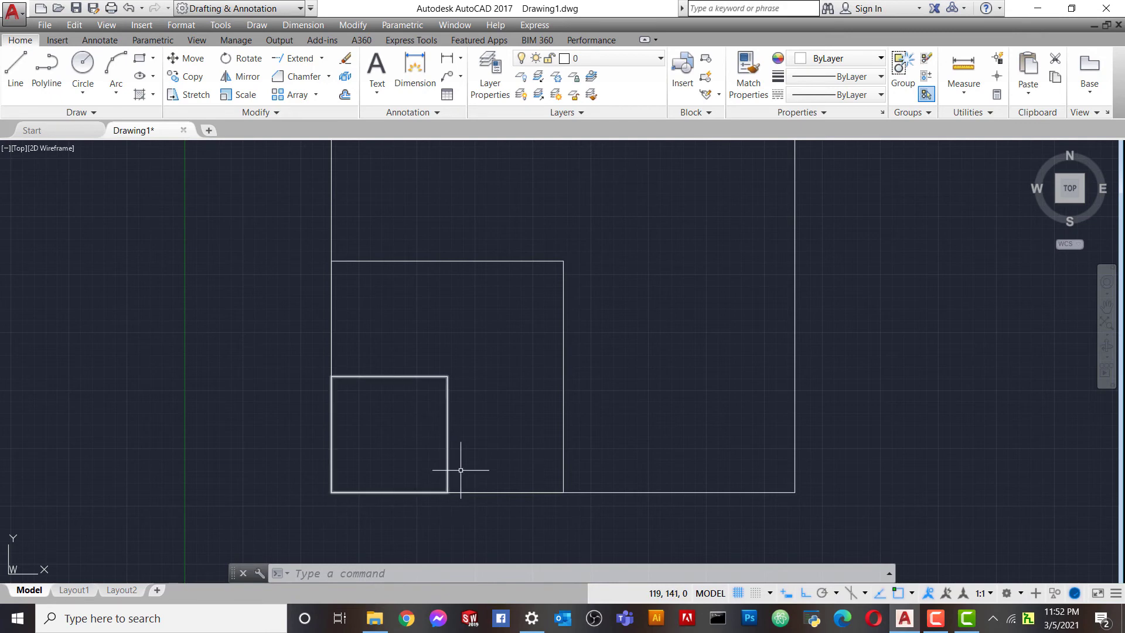
scroll(461, 467, "down", 4)
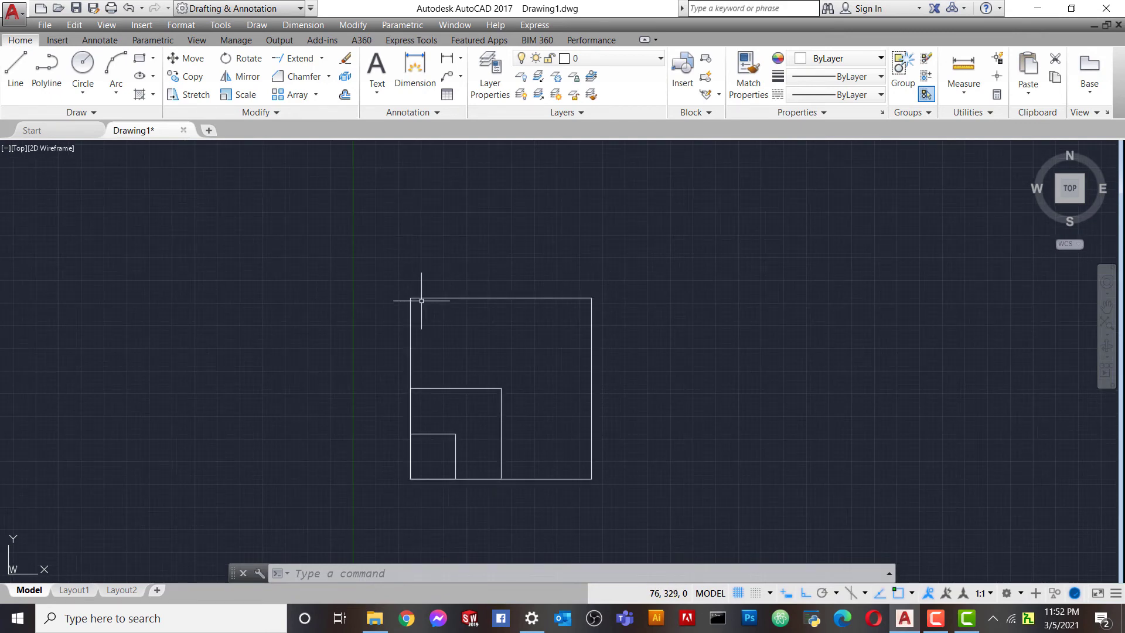
scroll(471, 383, "up", 2)
scroll(557, 399, "down", 2)
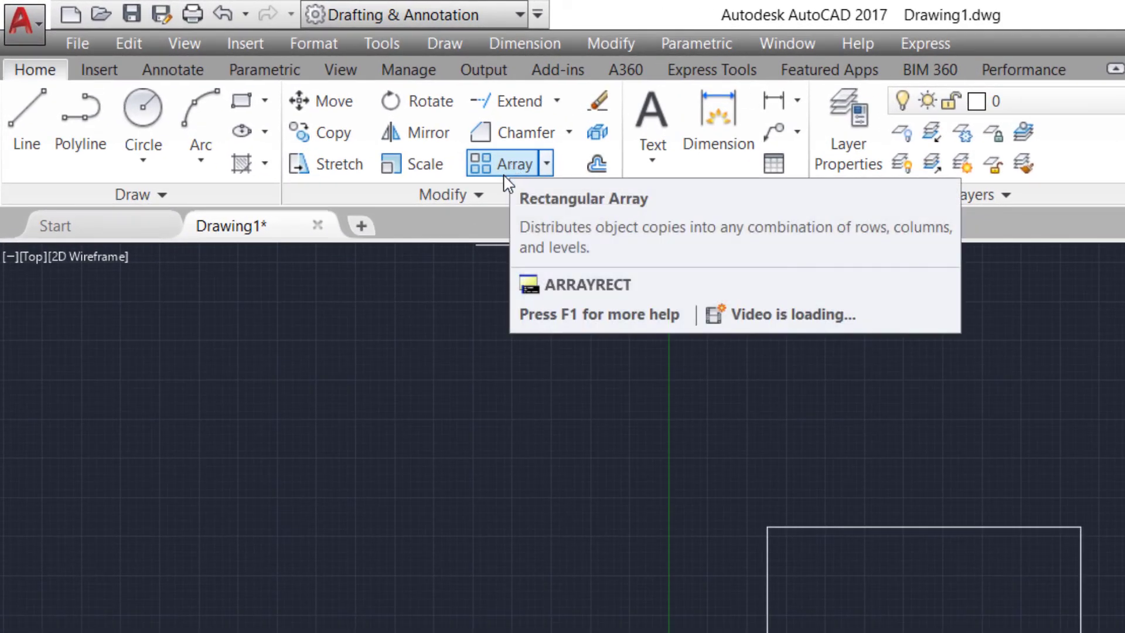
left_click(545, 165)
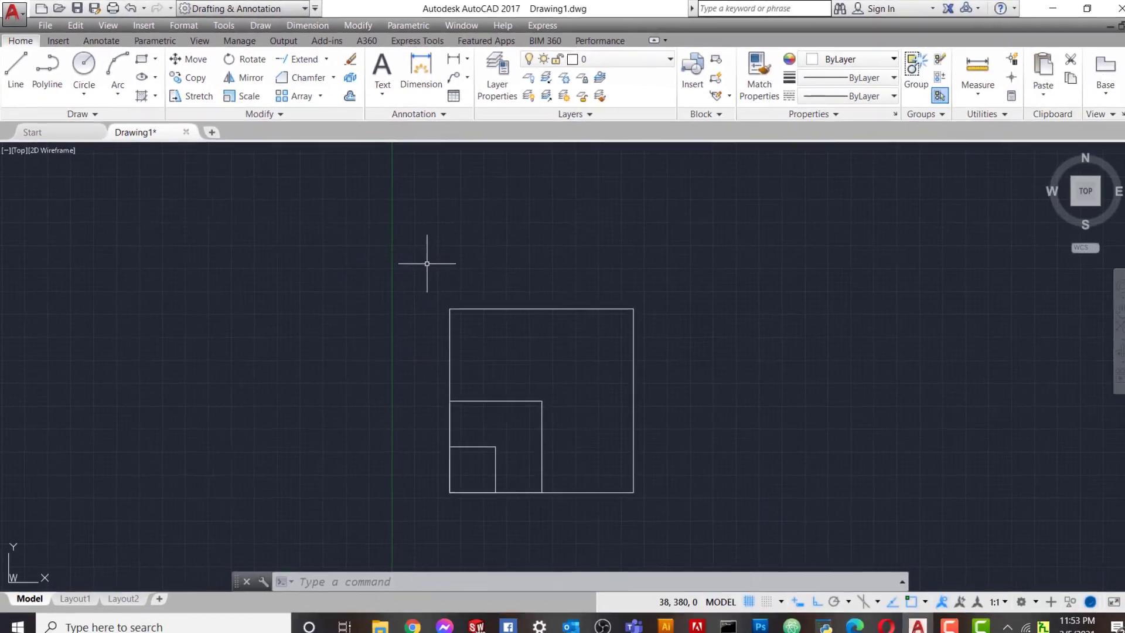
left_click(421, 259)
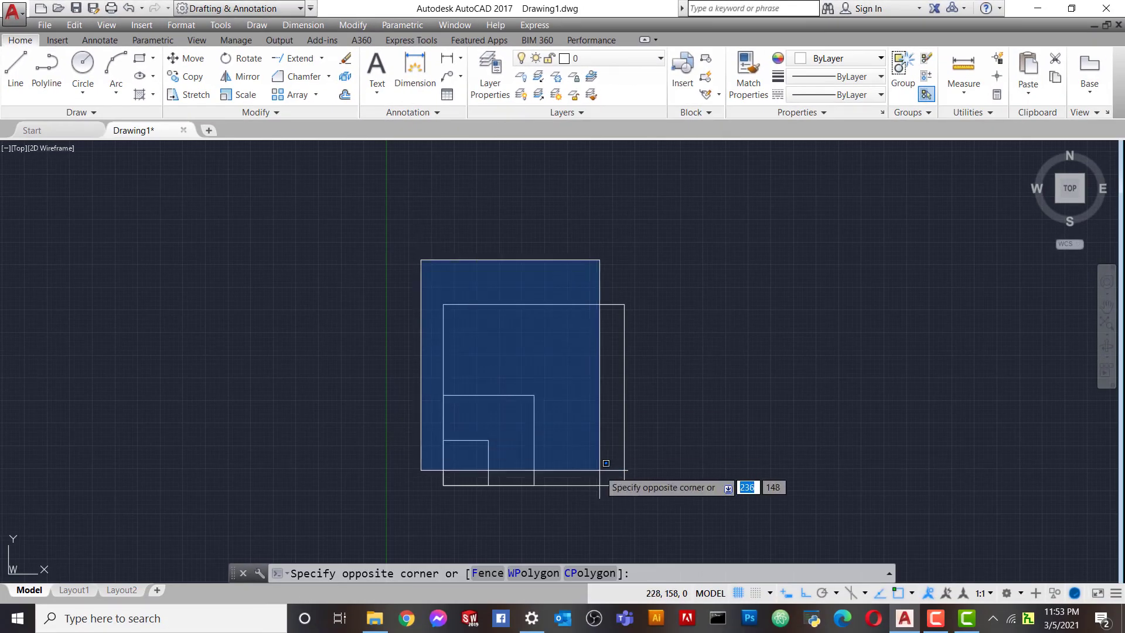
- Delete the three nested squares and draw one circle by centre and radius
left_click(664, 518)
key("Delete")
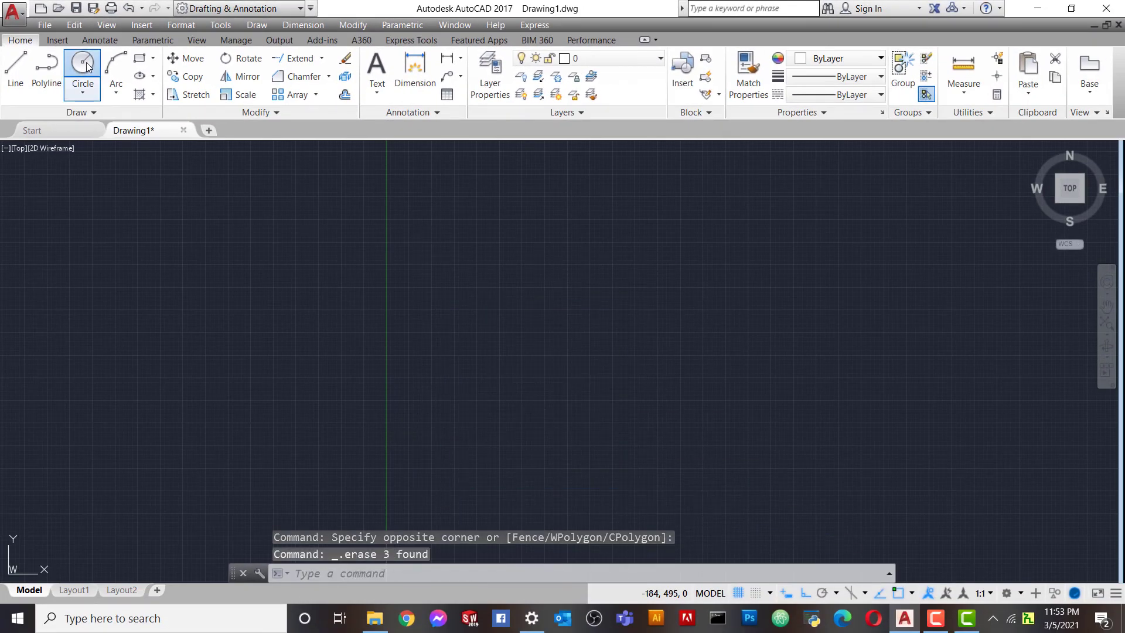
left_click(83, 65)
left_click(484, 453)
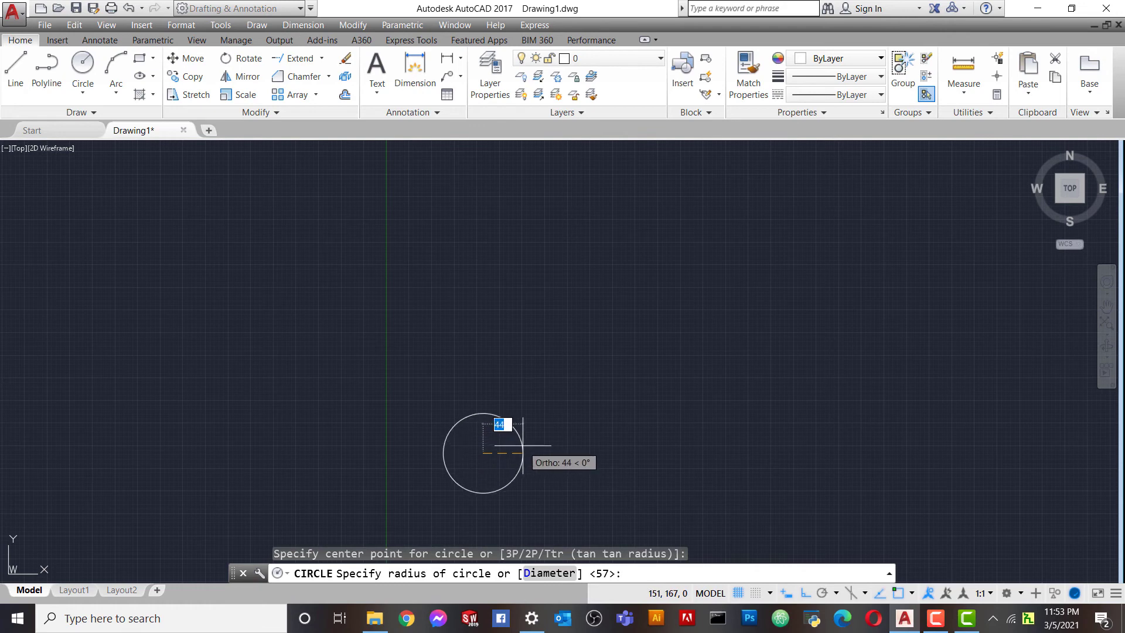
left_click(507, 422)
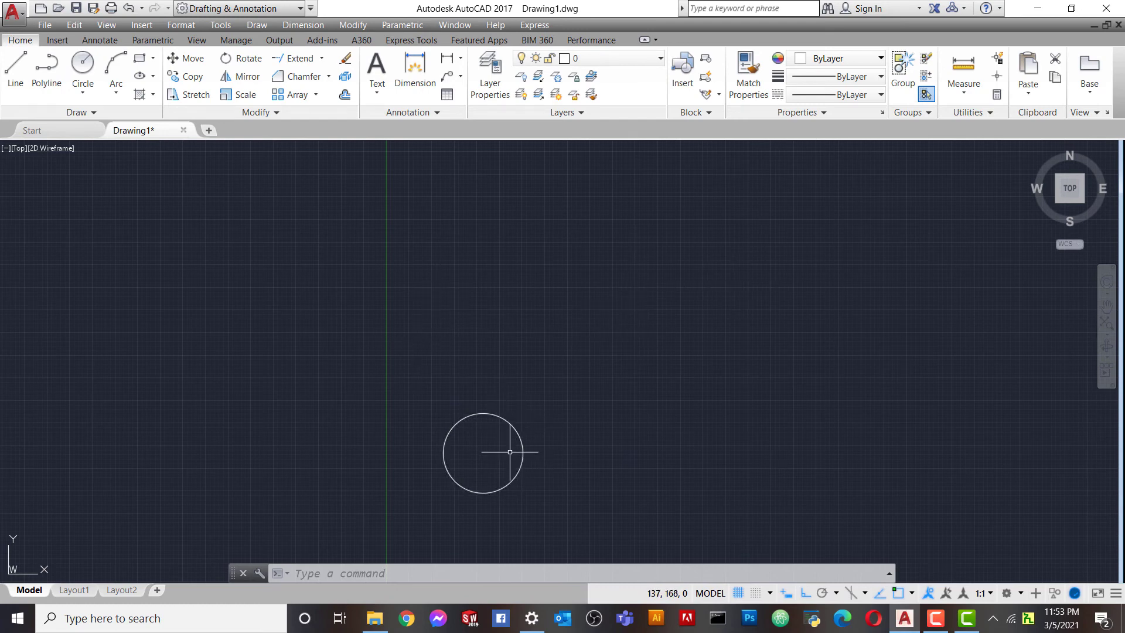
scroll(530, 440, "down", 2)
scroll(528, 439, "up", 2)
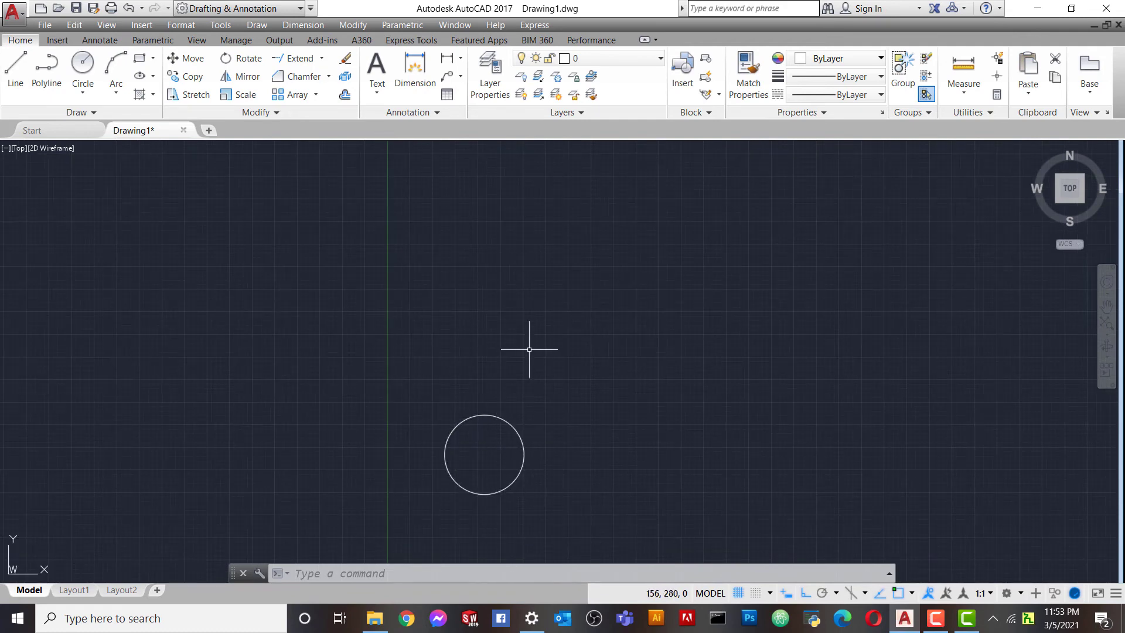
- Array the circle rectangularly as 4 columns by 3 rows, spaced 132 apart
left_click(296, 95)
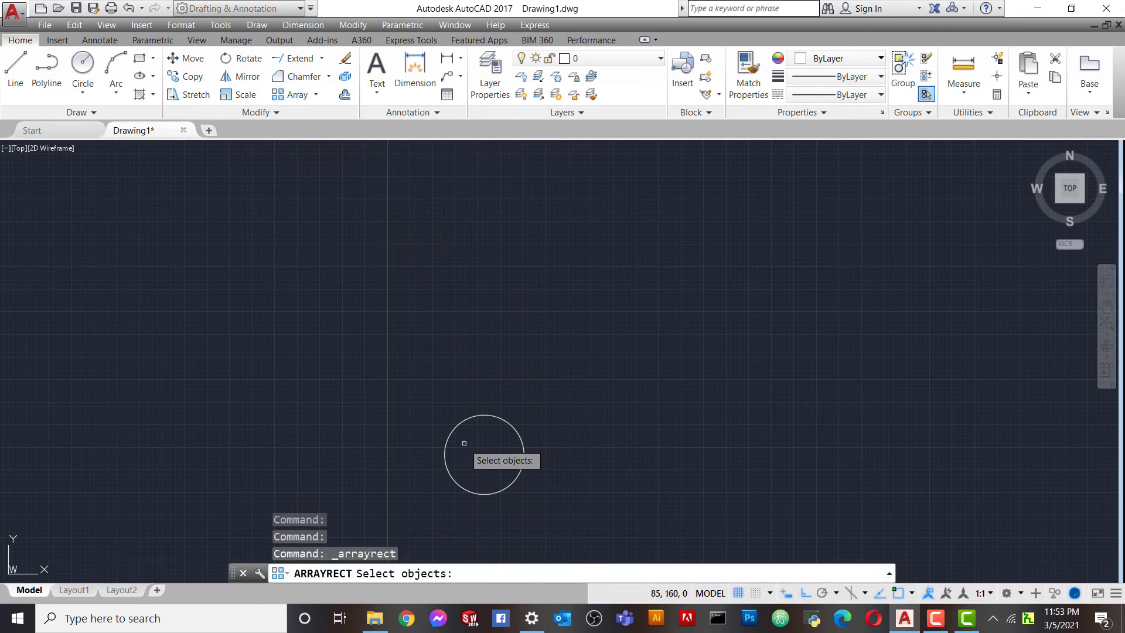
left_click(423, 382)
left_click(539, 511)
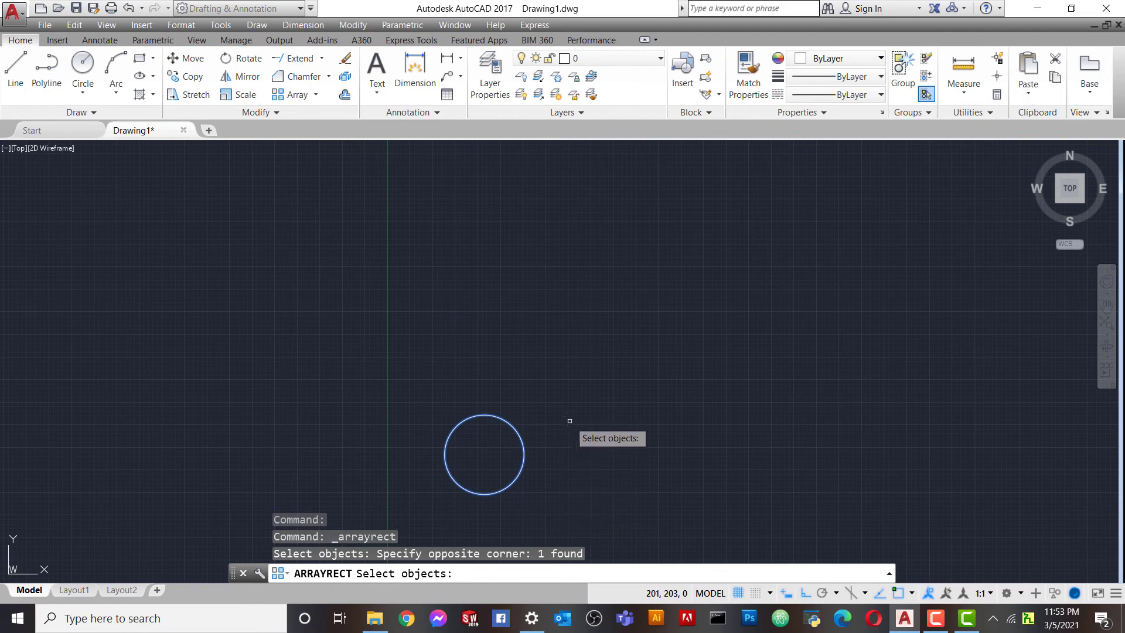
key("Return")
scroll(674, 425, "down", 2)
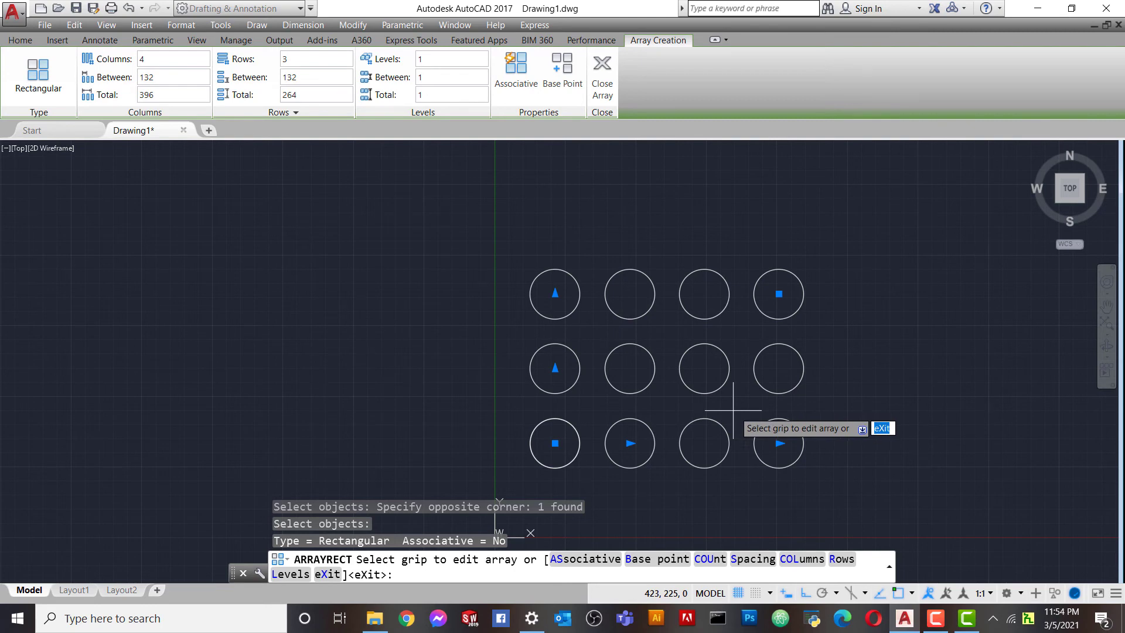
scroll(731, 416, "up", 2)
scroll(728, 431, "down", 2)
type("6")
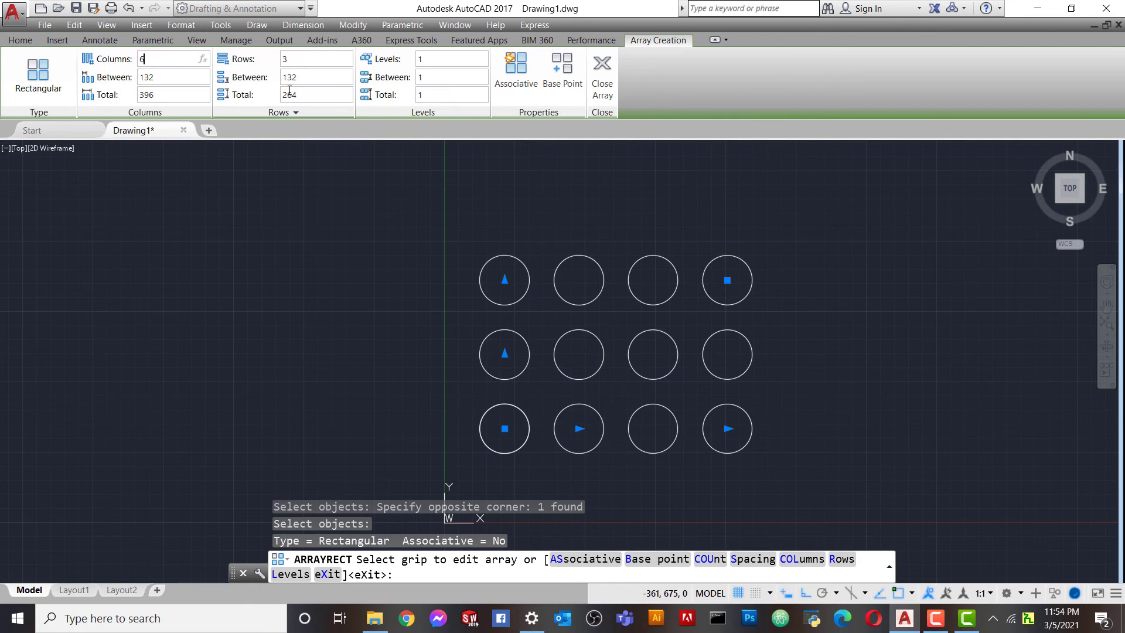
- Expand the circle array to 6 columns and 6 rows at 132 spacing
key("Return")
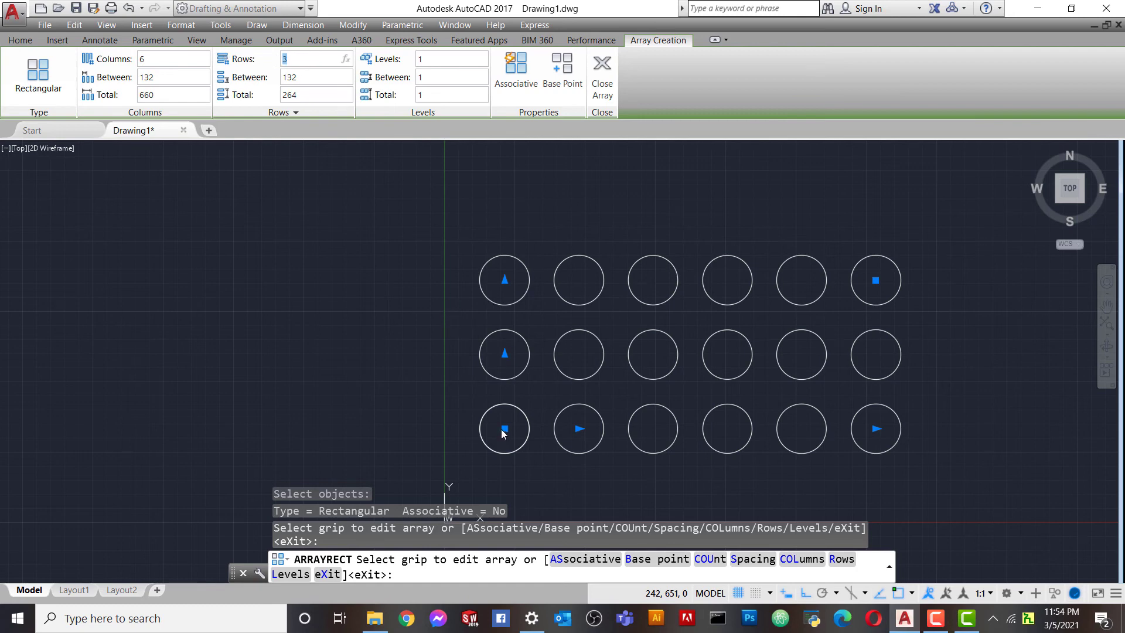
type("6")
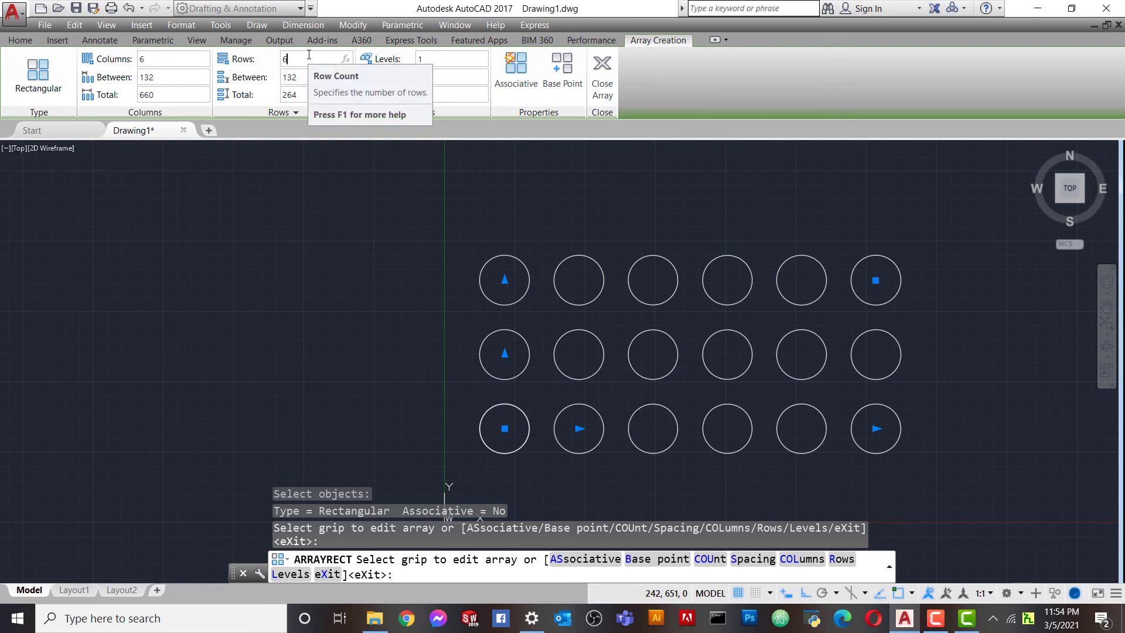
key("Return")
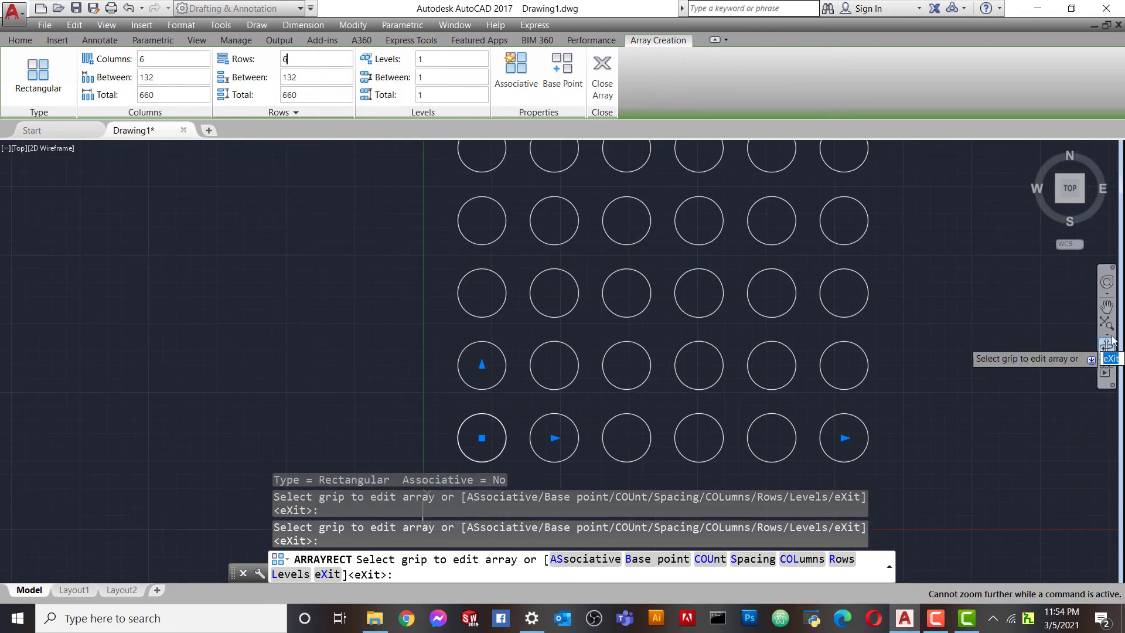
left_click(1109, 308)
mouse_move(937, 317)
left_mouse_down()
mouse_move(799, 367)
mouse_move(769, 395)
left_mouse_up()
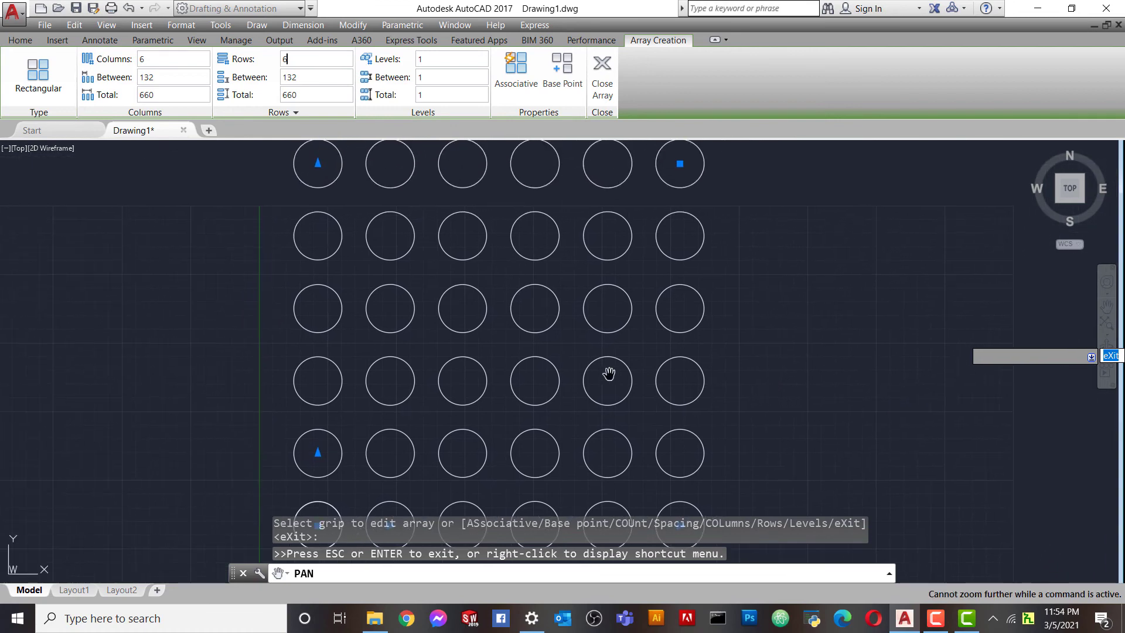
right_click(726, 287)
left_click(756, 297)
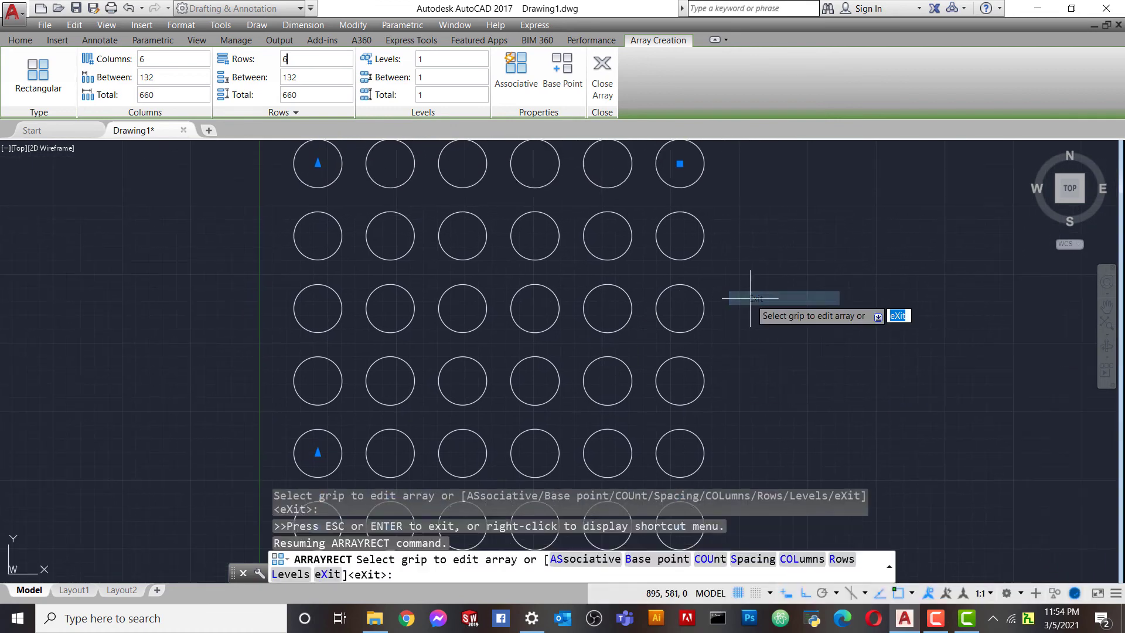
scroll(670, 304, "up", 8)
scroll(670, 305, "down", 8)
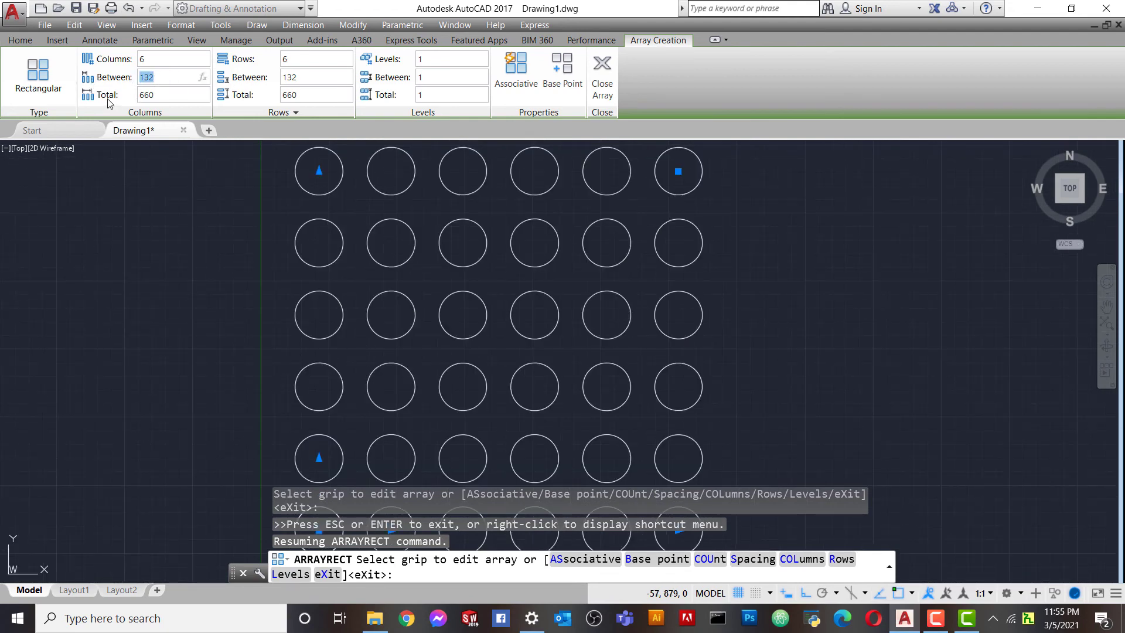
- Set column and row spacing of the 6×6 circle array to 150, totalling 750
left_click(159, 97)
type("150")
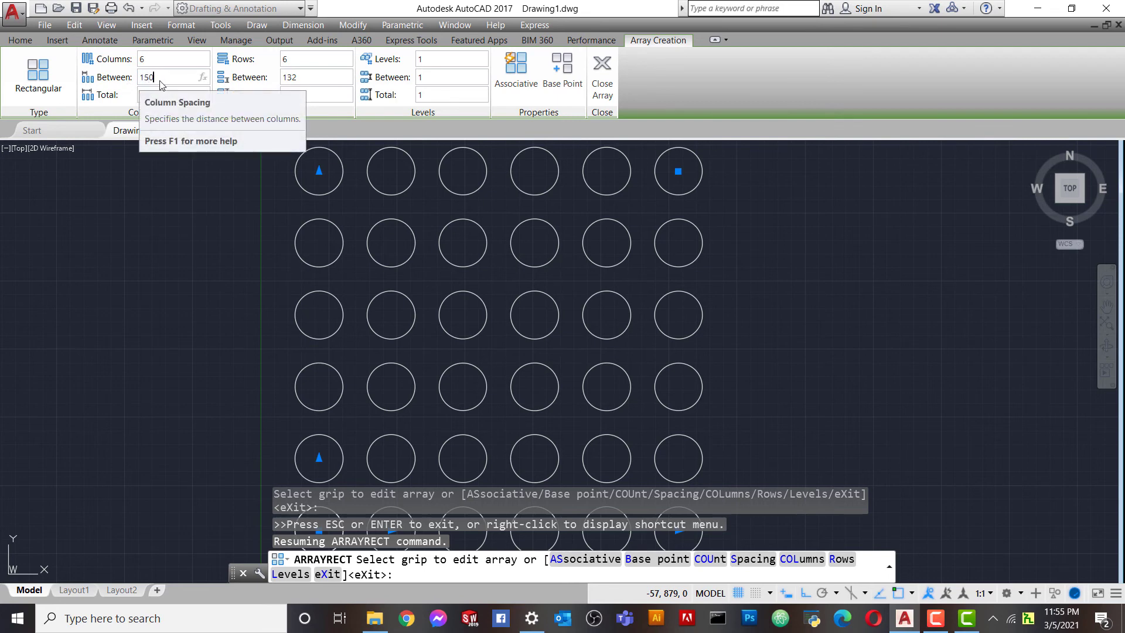
key("Return")
scroll(447, 194, "up", 3)
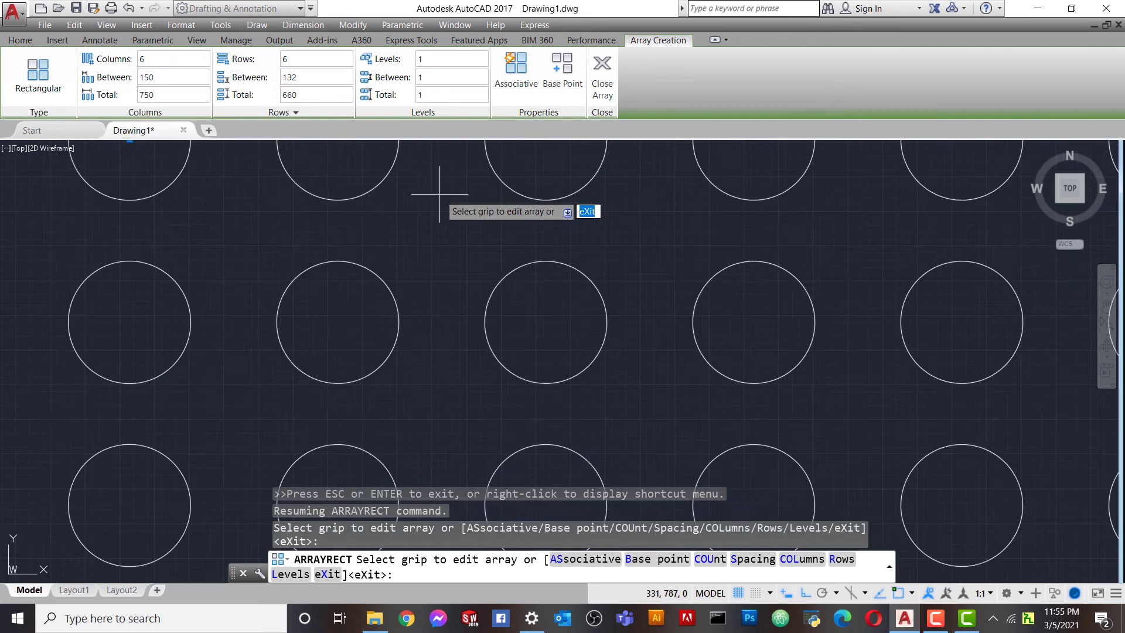
scroll(442, 202, "up", 3)
scroll(438, 203, "down", 2)
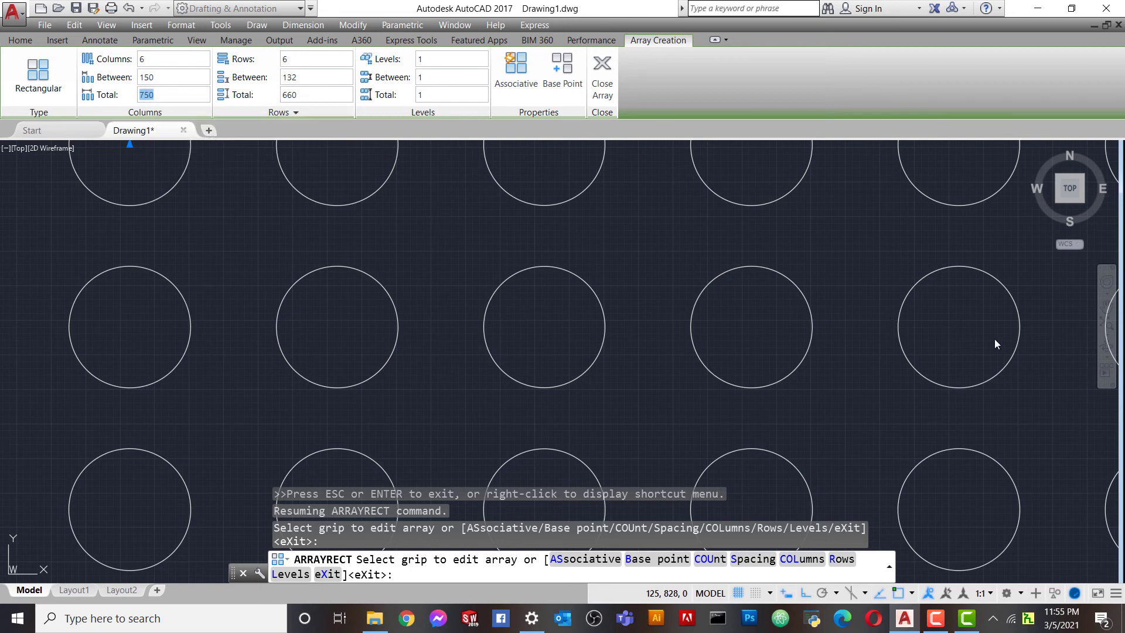
scroll(994, 339, "down", 2)
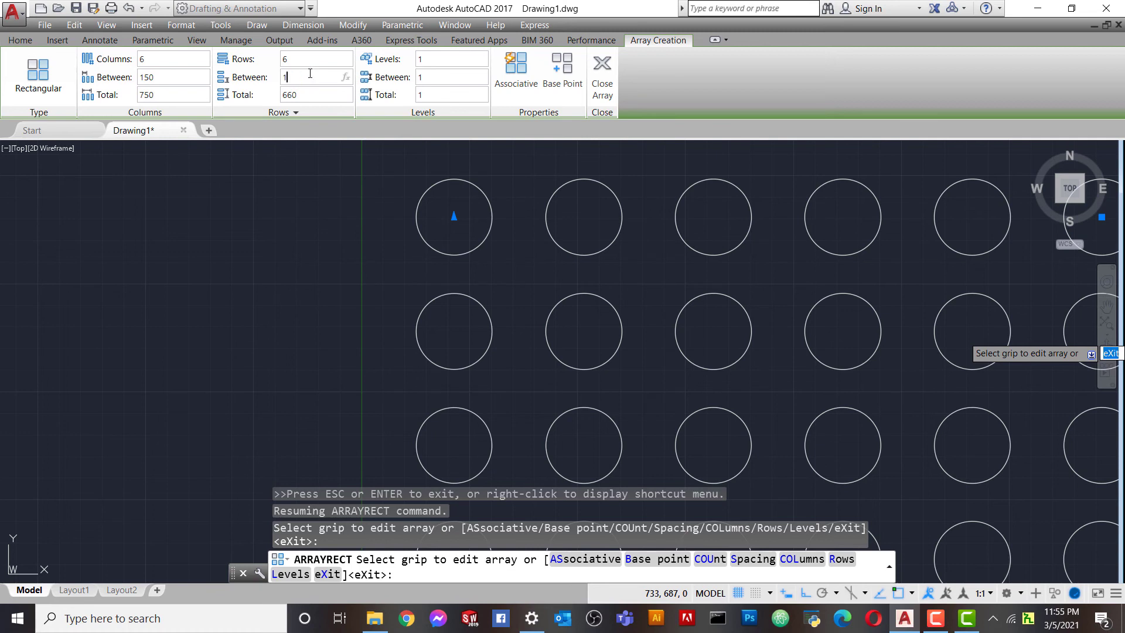
key("Return")
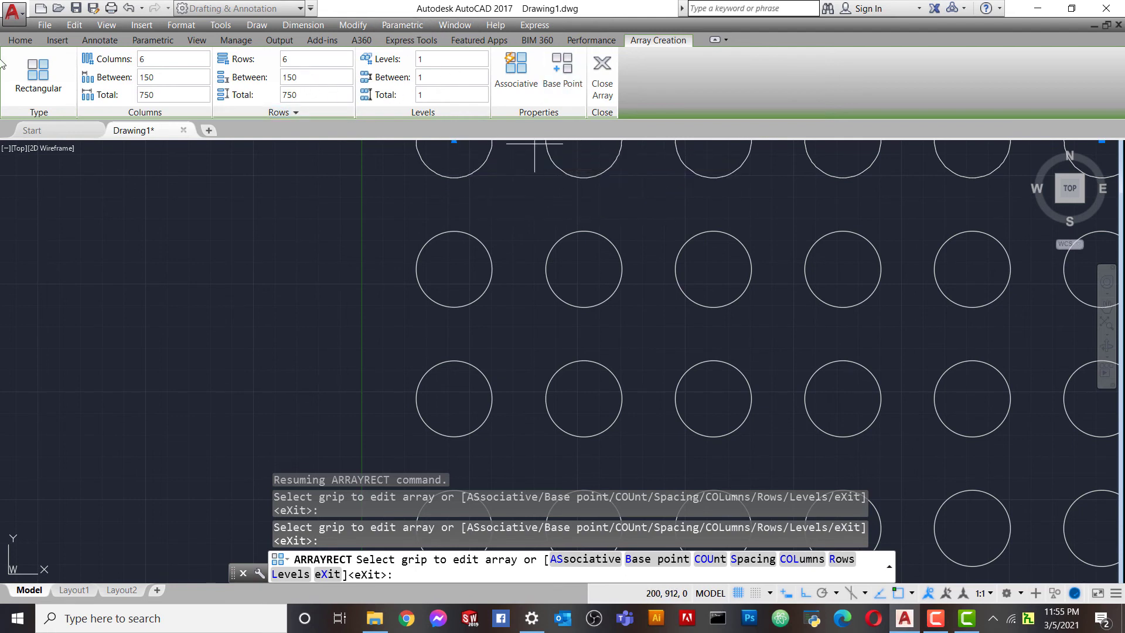
left_click(605, 73)
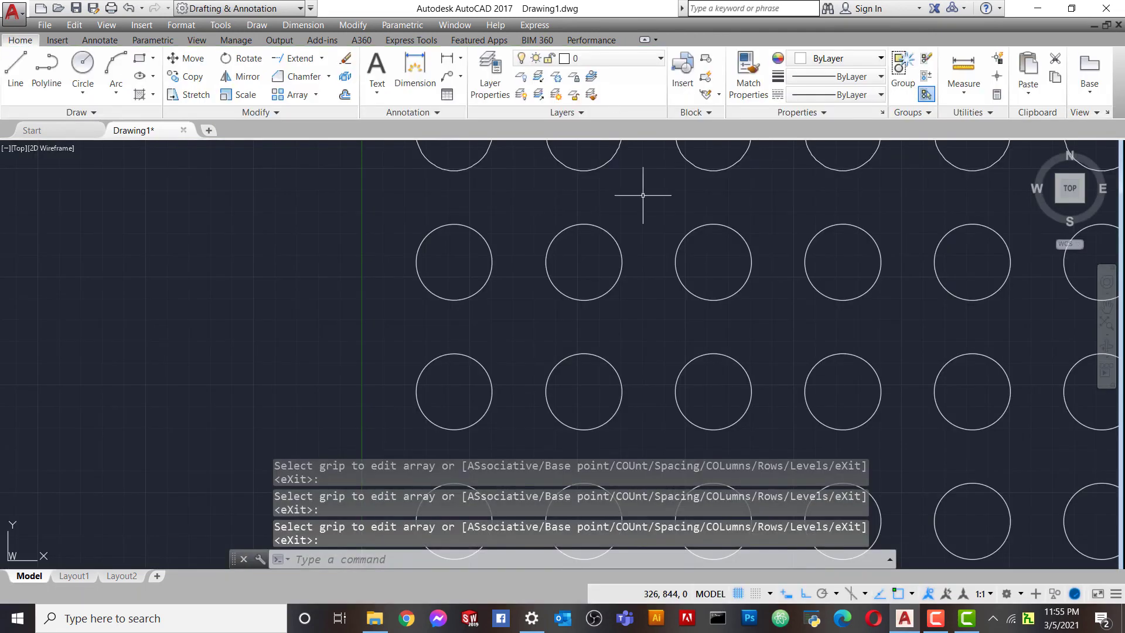
scroll(735, 299, "down", 8)
scroll(735, 298, "up", 2)
scroll(786, 357, "up", 7)
scroll(762, 352, "down", 8)
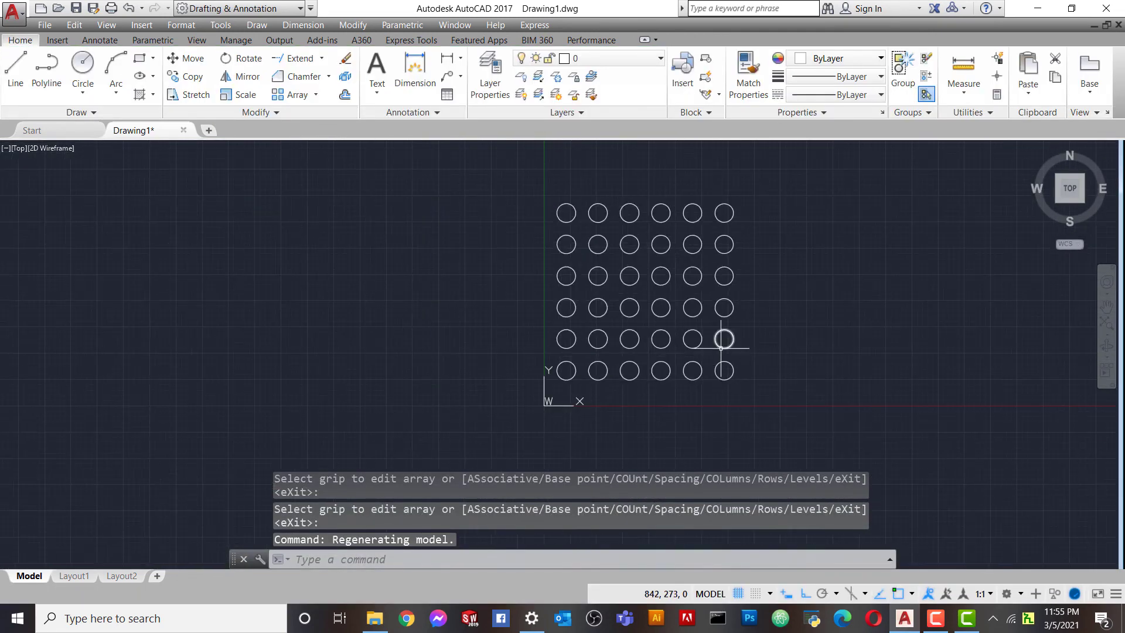
scroll(834, 352, "up", 4)
scroll(779, 351, "down", 4)
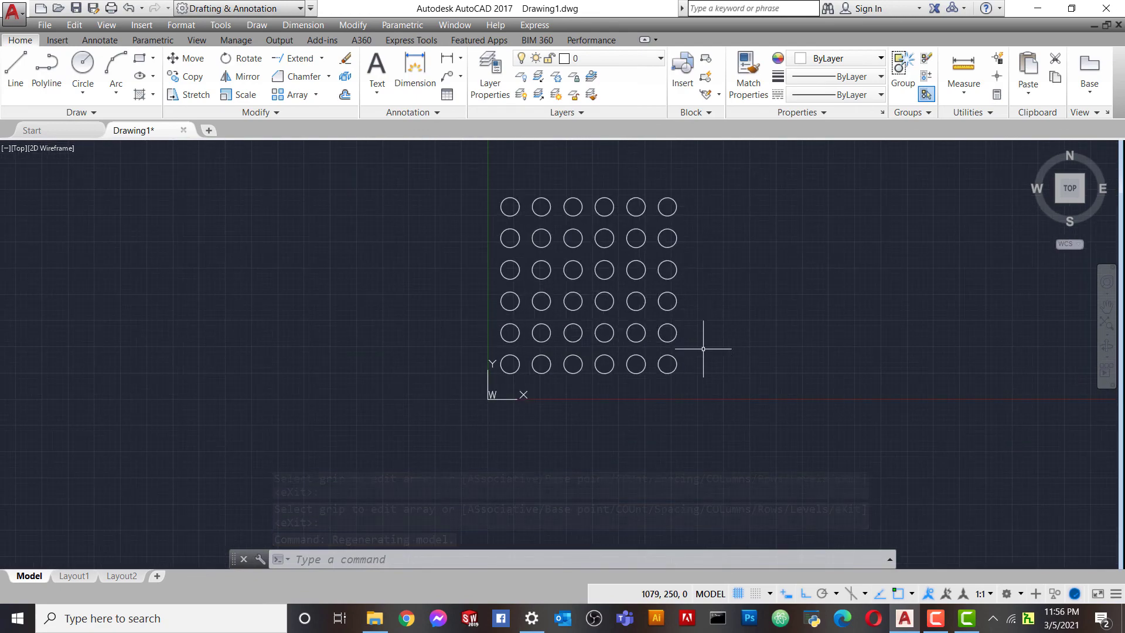
scroll(703, 352, "down", 3)
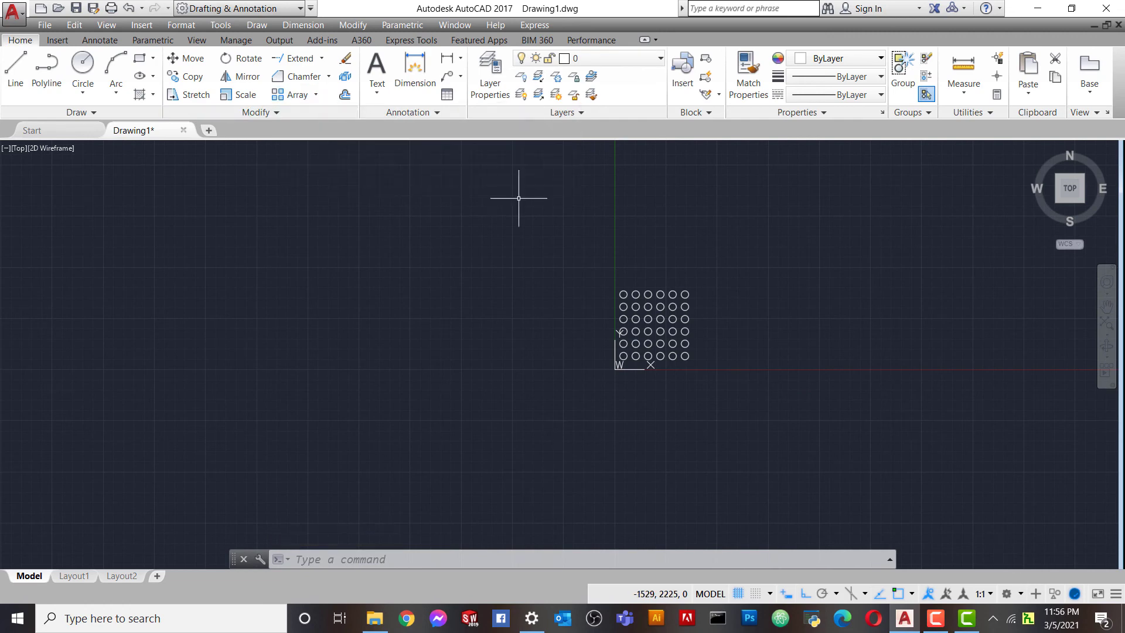
- Zoom All, then draw a new standalone circle in an empty area
type("z")
key("Return")
type("a")
key("Return")
left_click(83, 64)
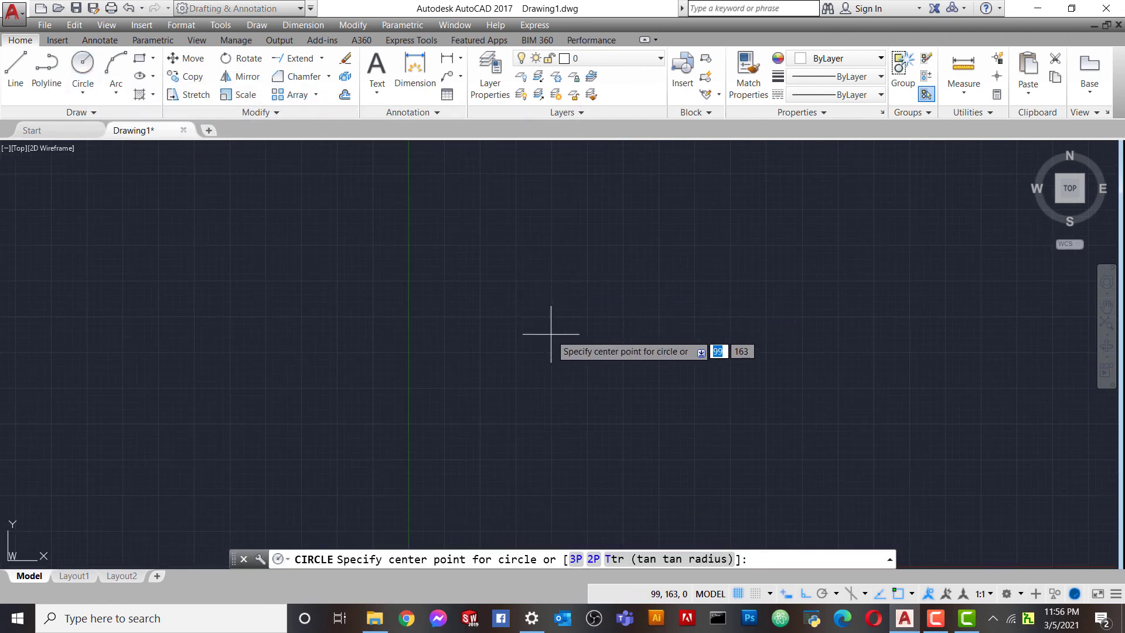
left_click(620, 316)
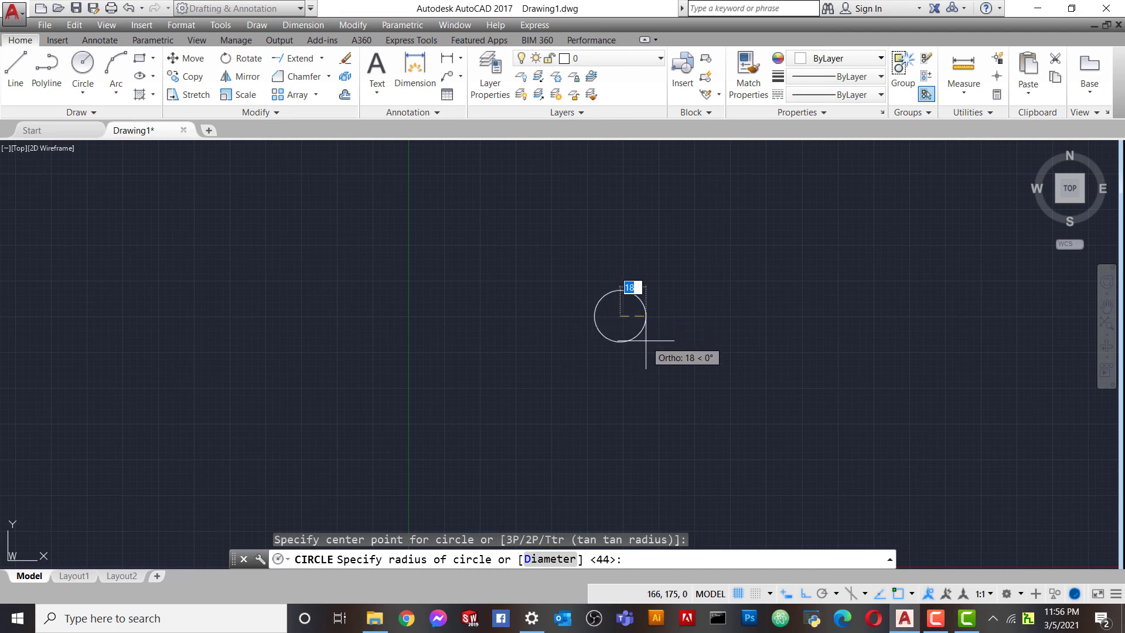
left_click(645, 337)
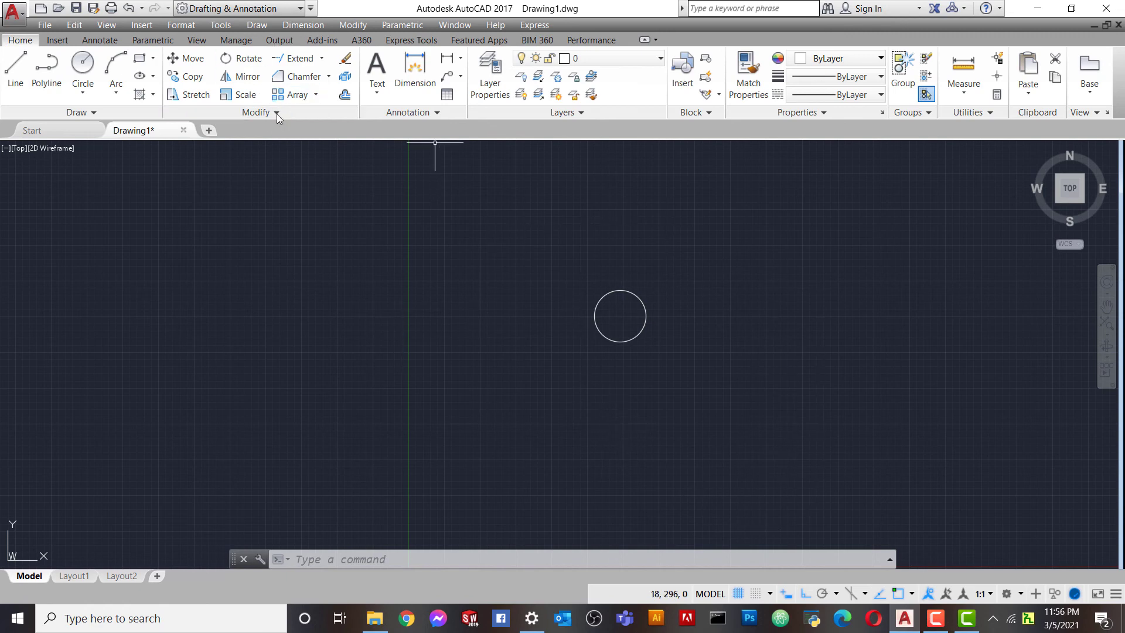
- Make a polar array of the circle: 4 items, 90° apart, around a picked centre
left_click(316, 95)
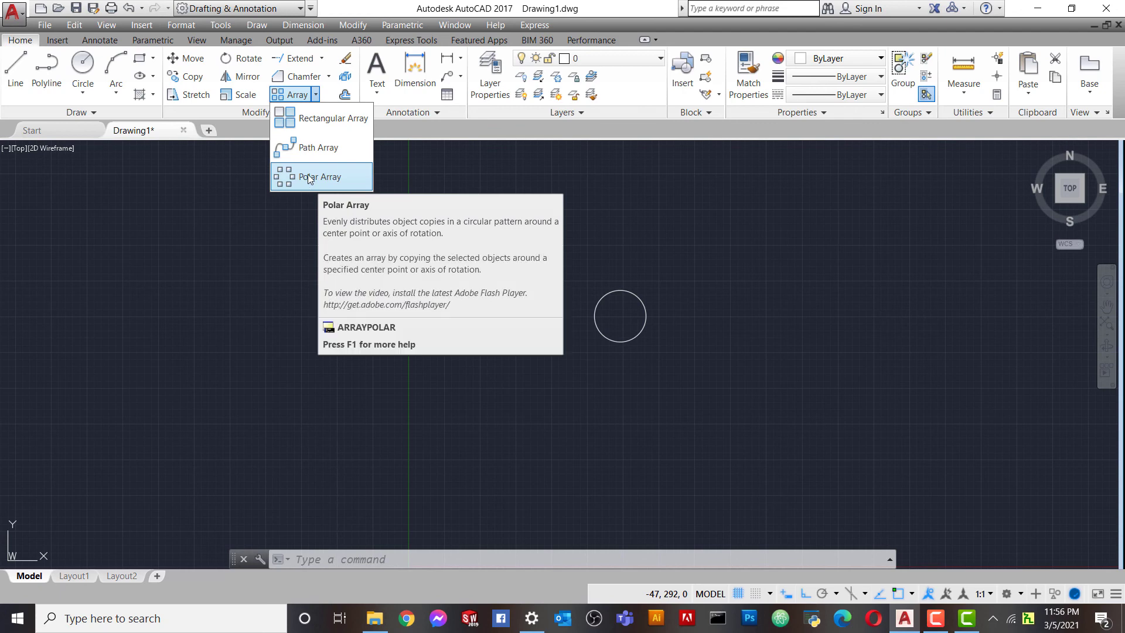
left_click(307, 177)
left_click(563, 261)
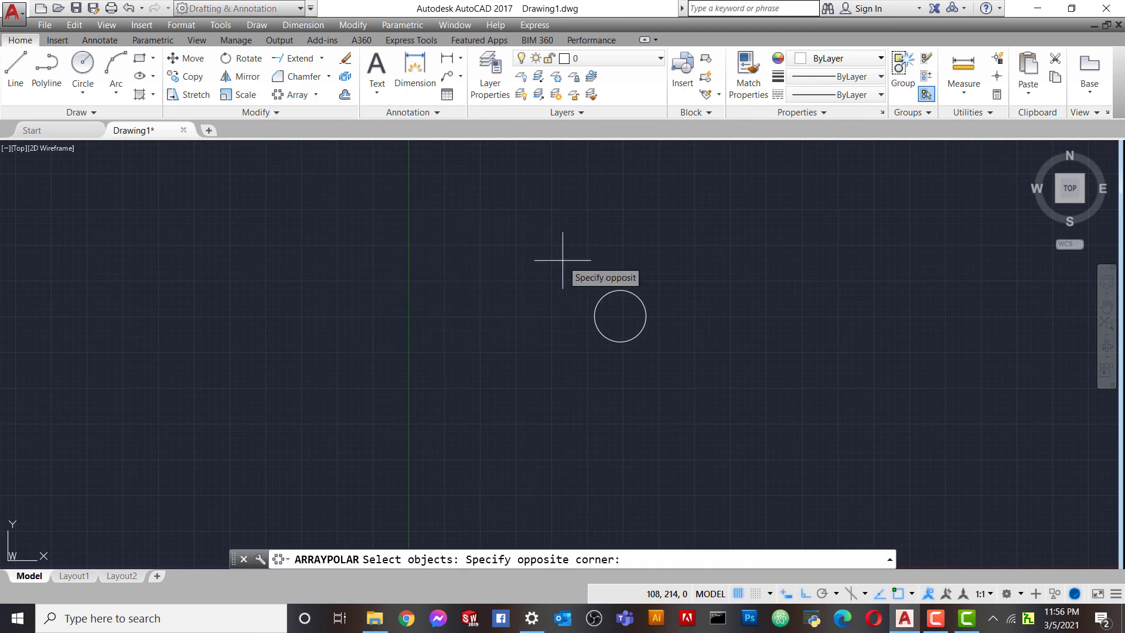
left_click(687, 379)
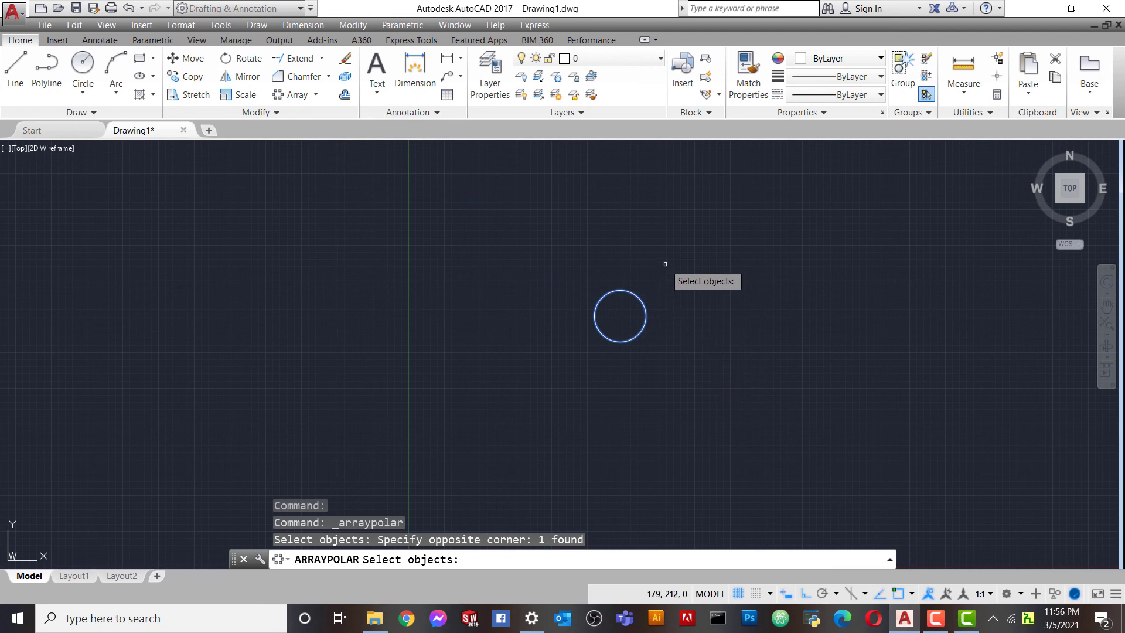
key("Return")
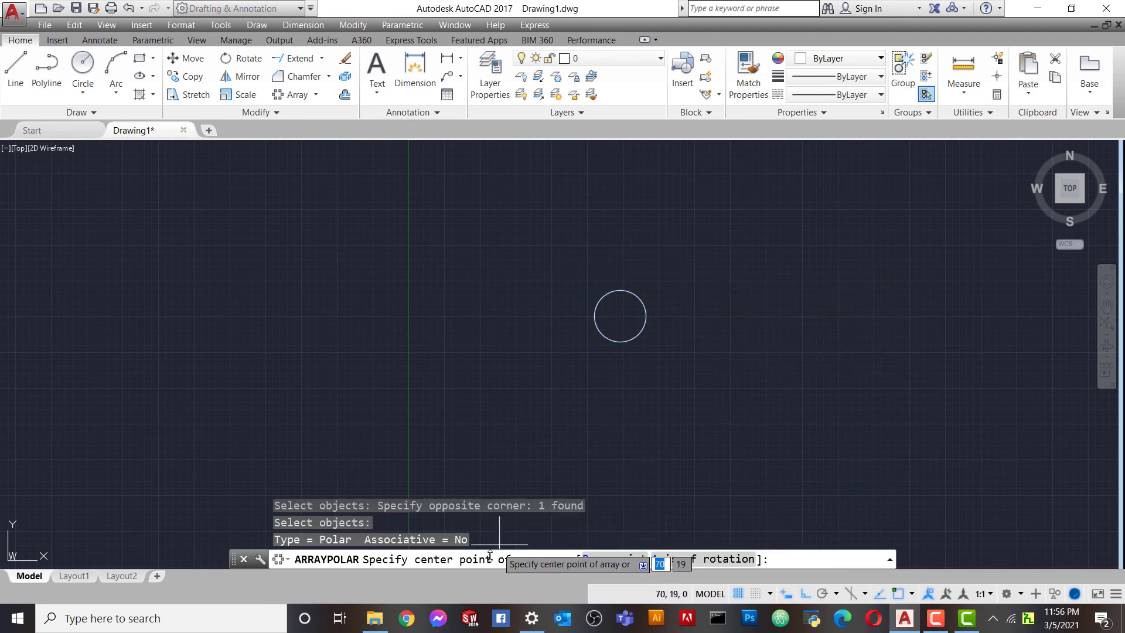
scroll(627, 375, "down", 4)
scroll(669, 468, "up", 7)
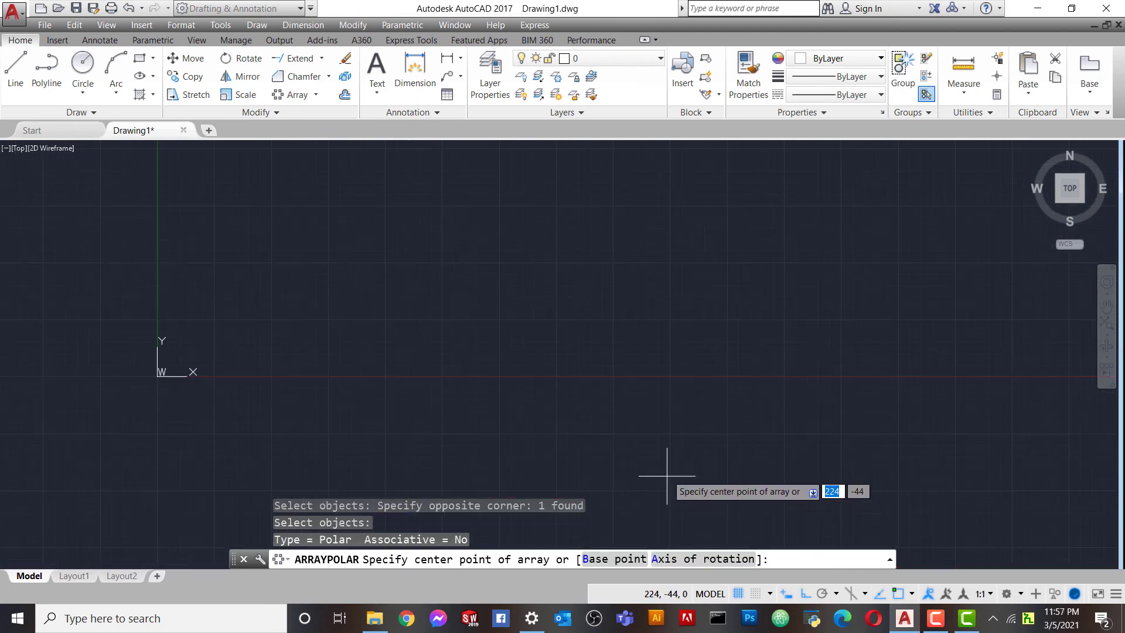
scroll(662, 427, "down", 4)
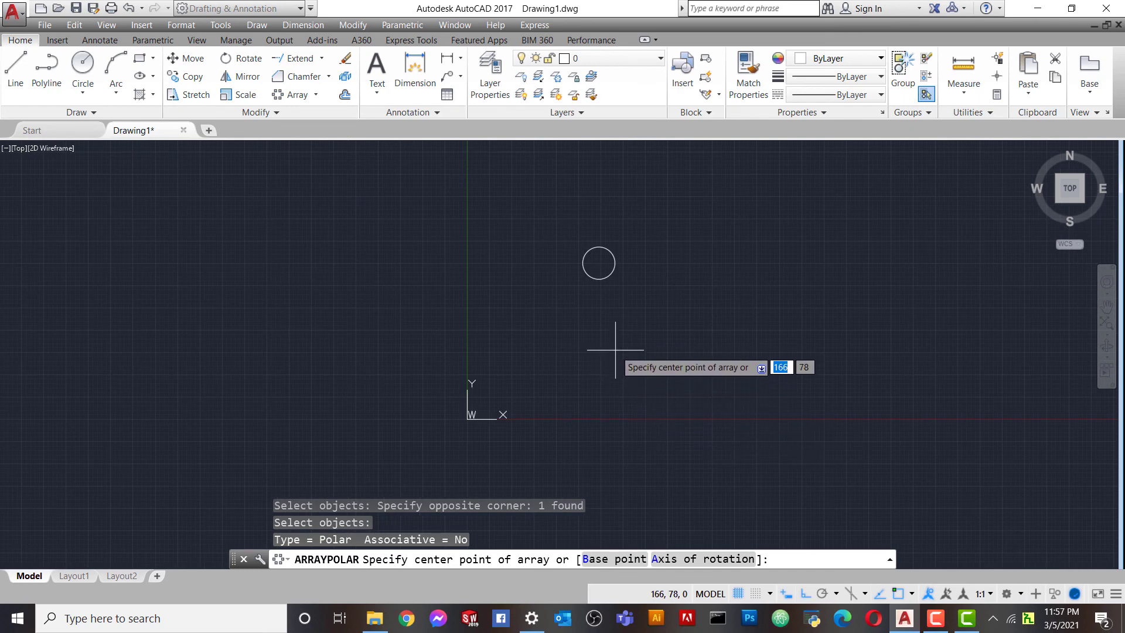
left_click(615, 349)
type("4")
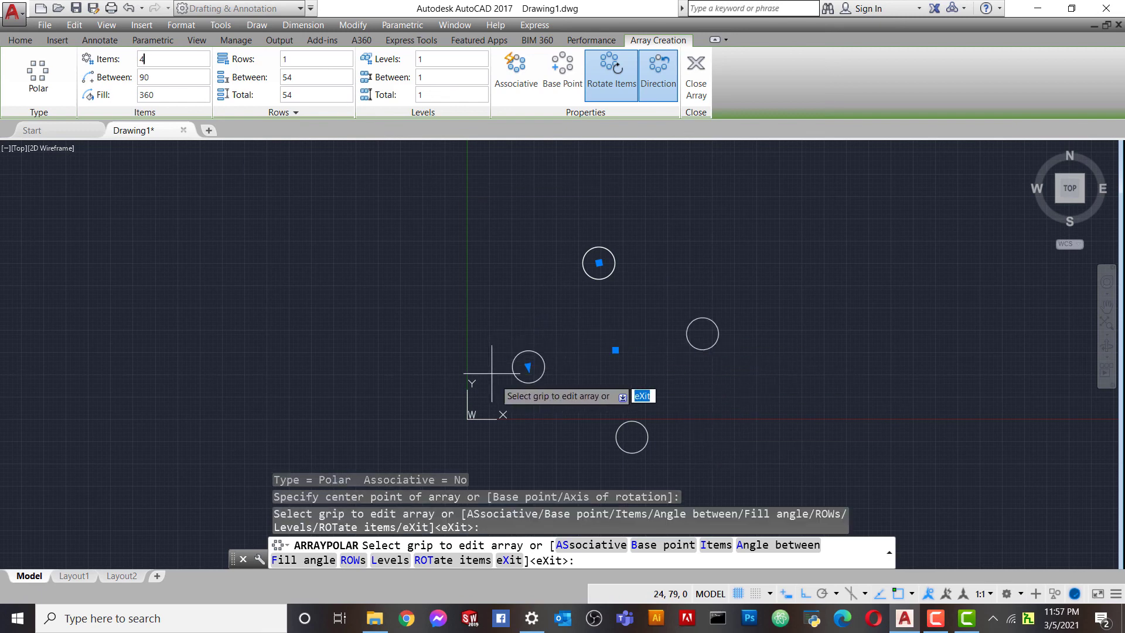
- Set the polar array to 6 items 60° apart in 2 rows, then close it
left_click(158, 96)
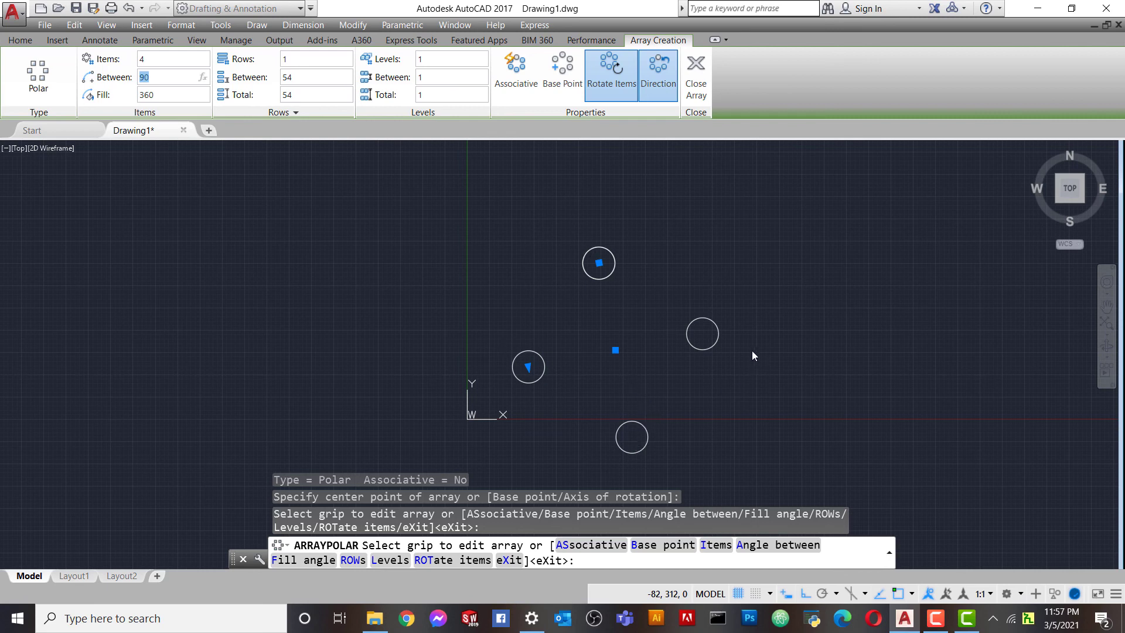
scroll(419, 230, "down", 2)
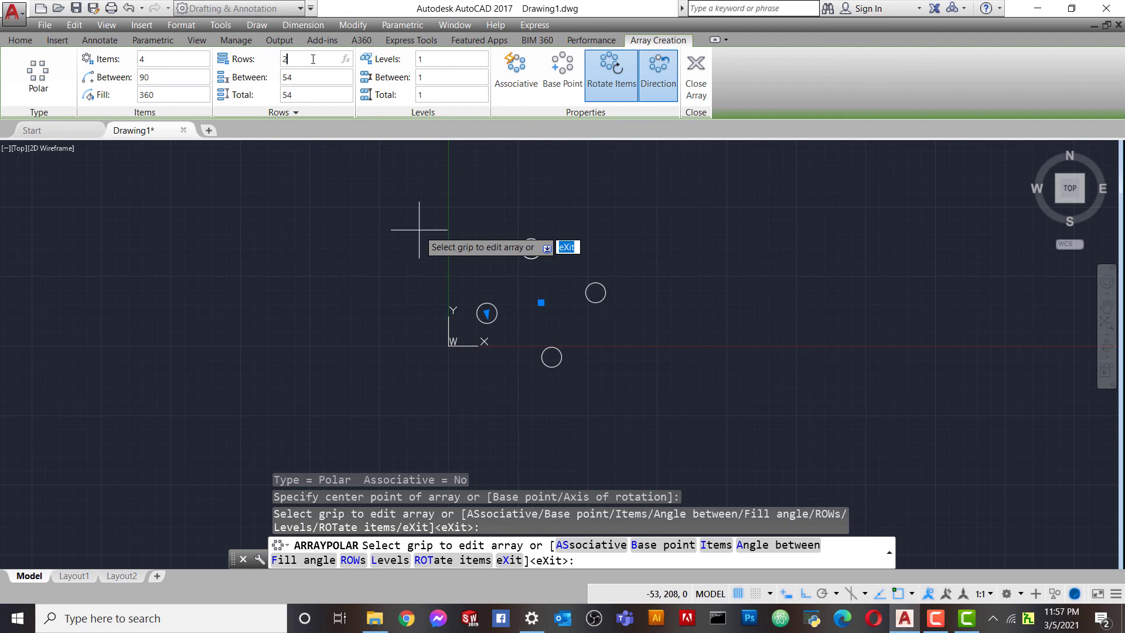
key("Return")
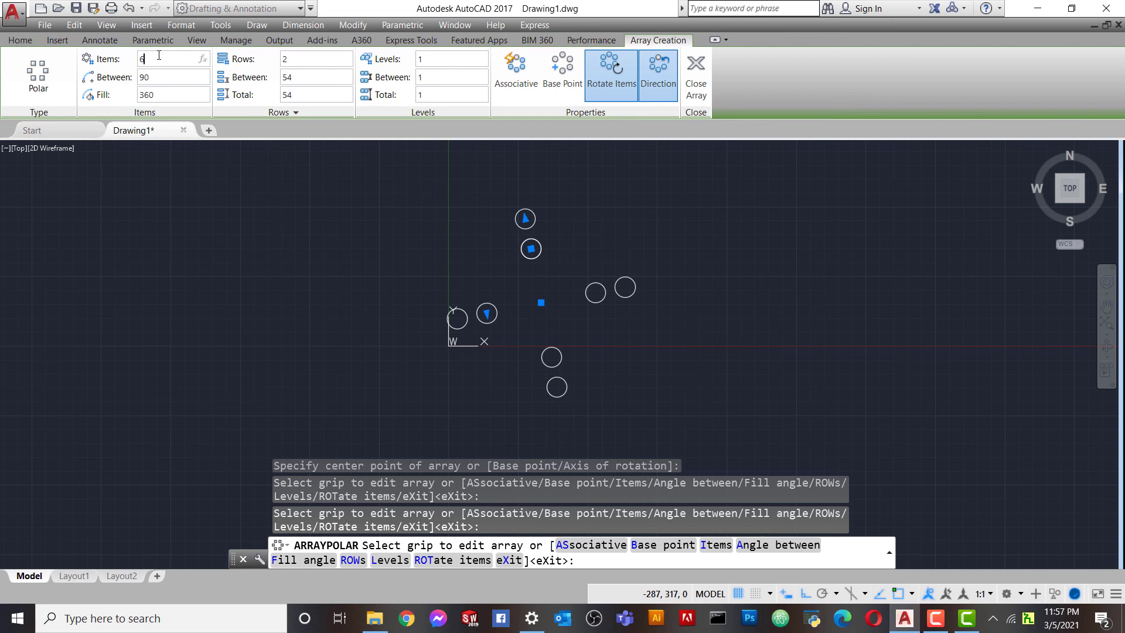
key("Return")
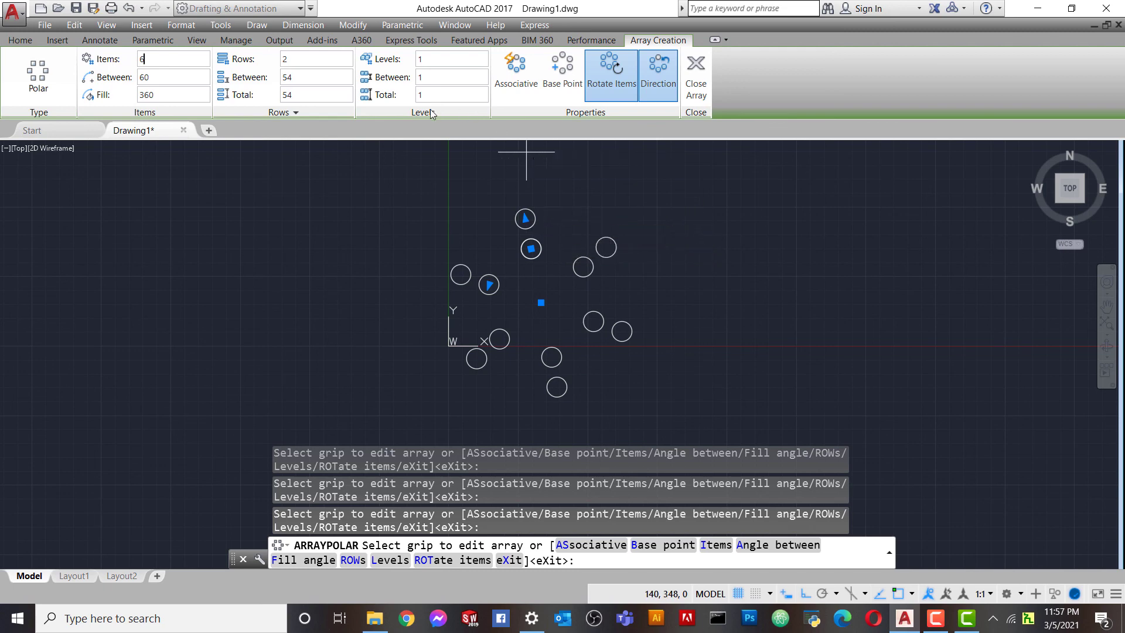
middle_click_drag(600, 299, 602, 300)
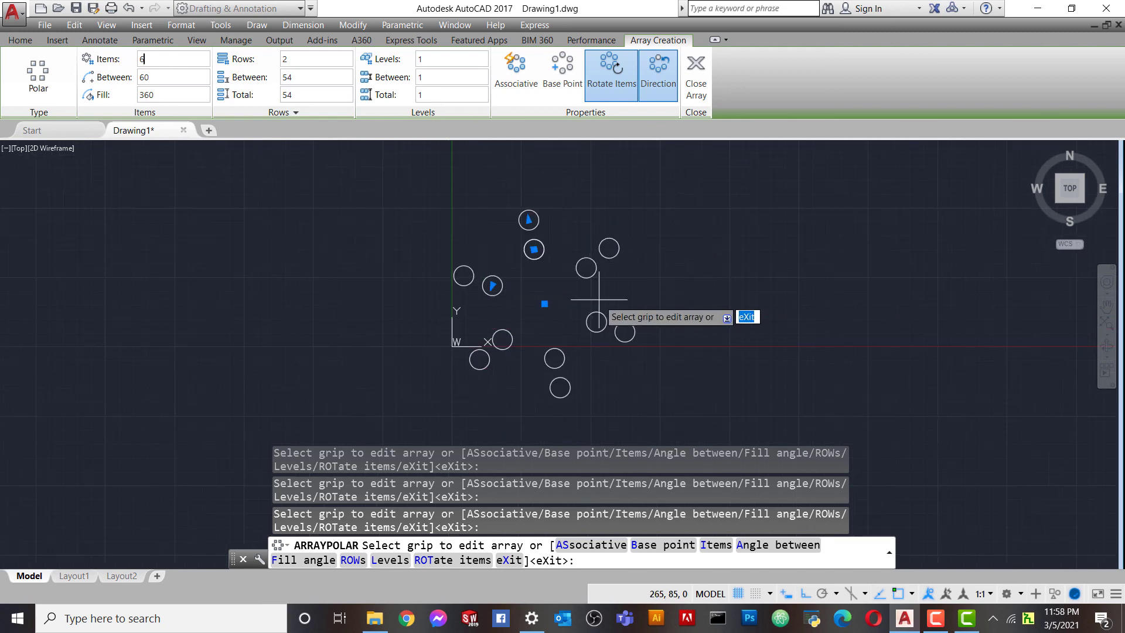
scroll(563, 287, "down", 2)
scroll(586, 275, "up", 4)
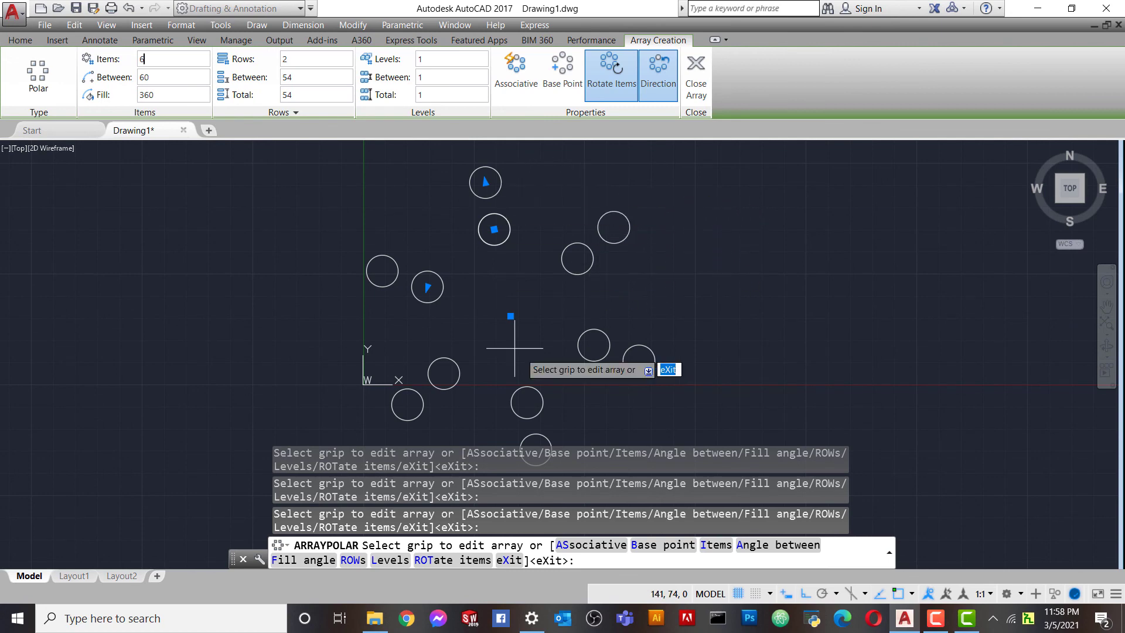
left_click(702, 86)
- Start the Z zoom command to view the whole drawing
scroll(586, 288, "down", 1)
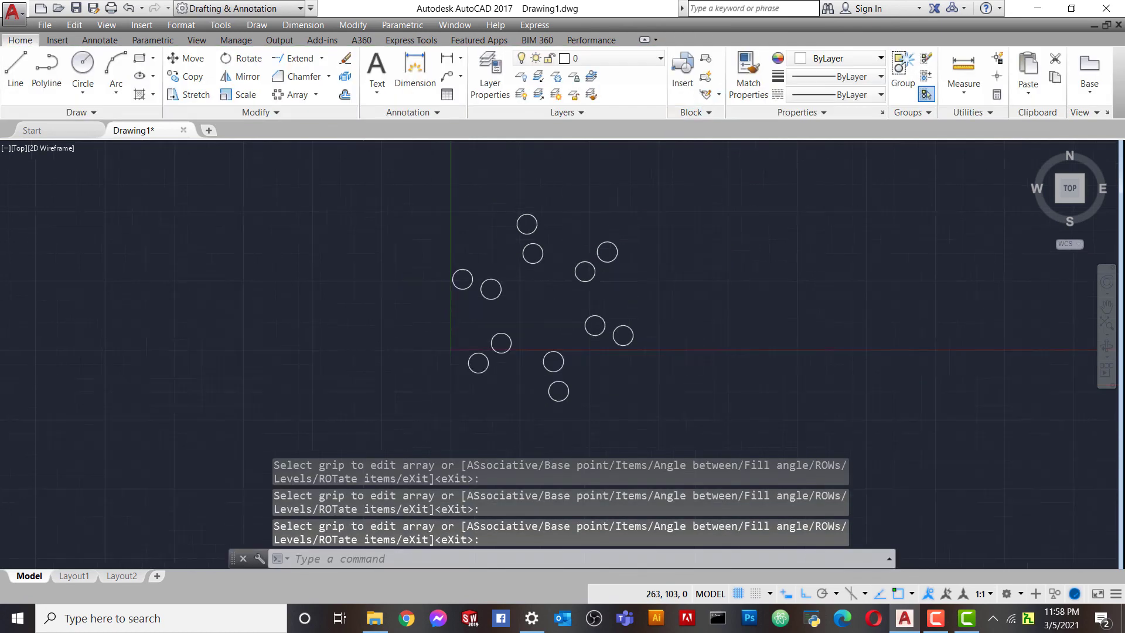
scroll(594, 297, "up", 3)
scroll(594, 297, "down", 3)
scroll(594, 297, "up", 2)
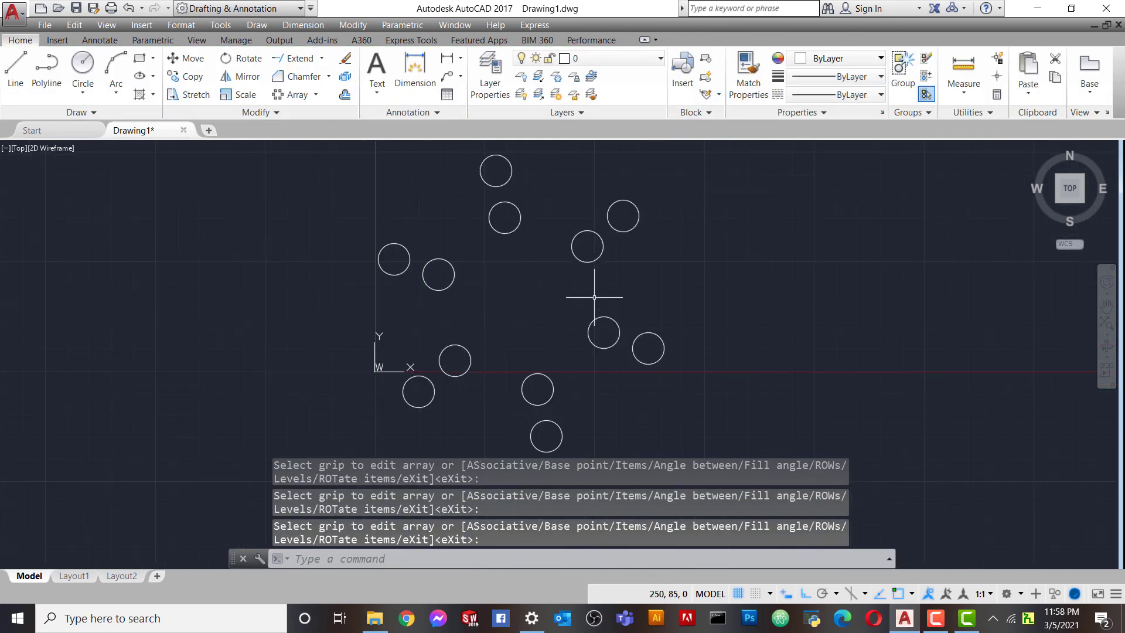
type("z")
key("Return")
- Zoom All and draw a rectangle by two opposite corners near the centre
type("a")
key("Return")
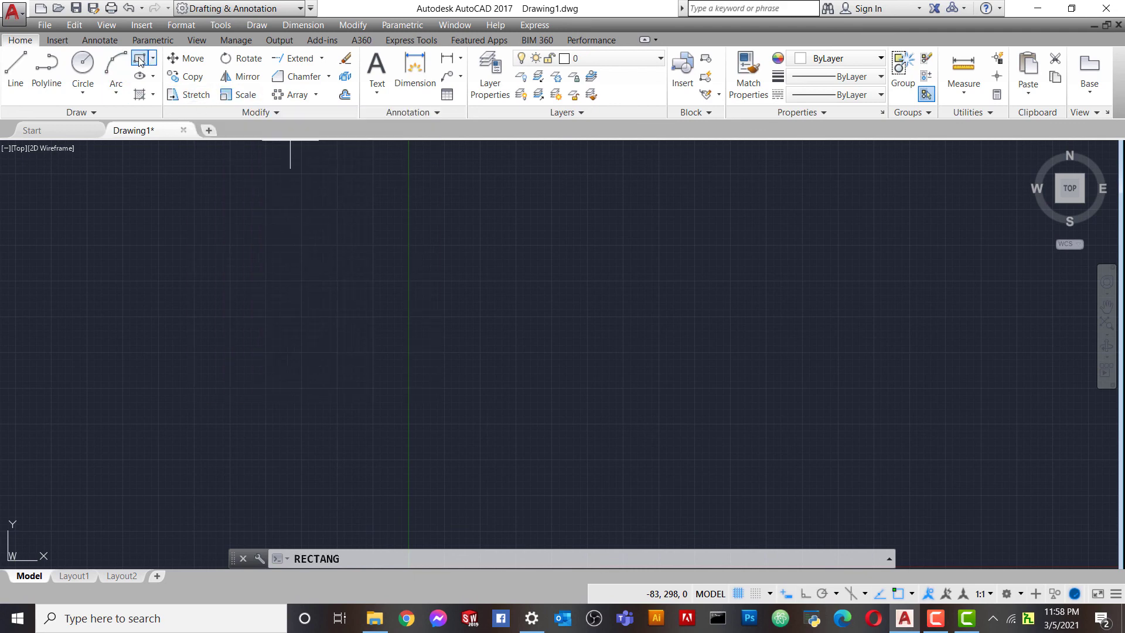
left_click(475, 270)
left_click(663, 403)
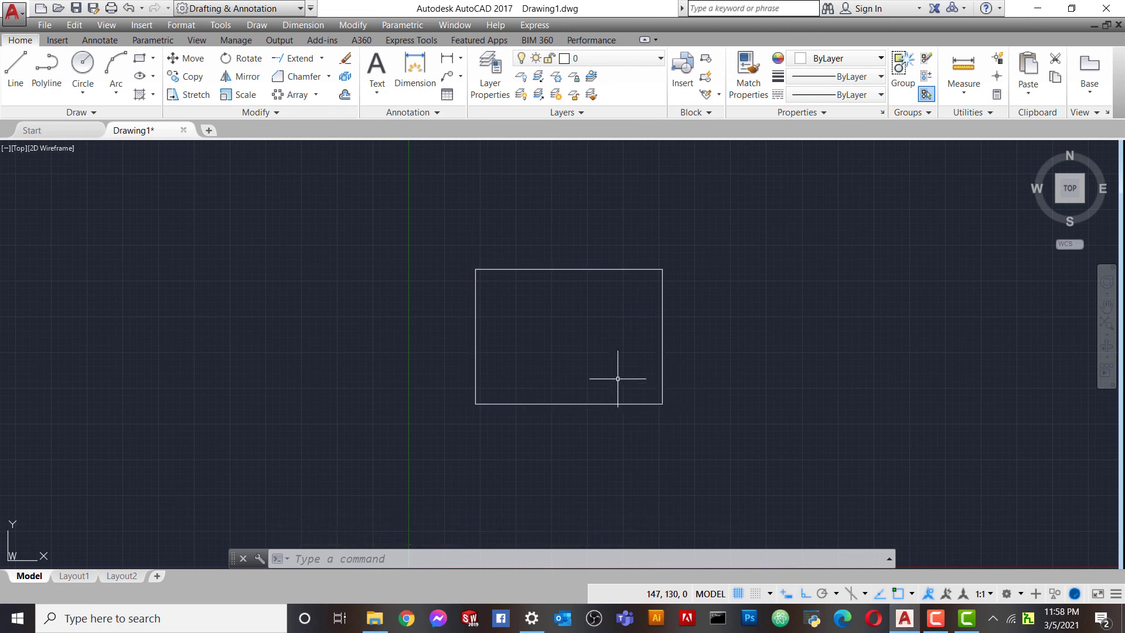
- Stretch the whole rectangle 72 units left from its right-edge midpoint
left_click(193, 96)
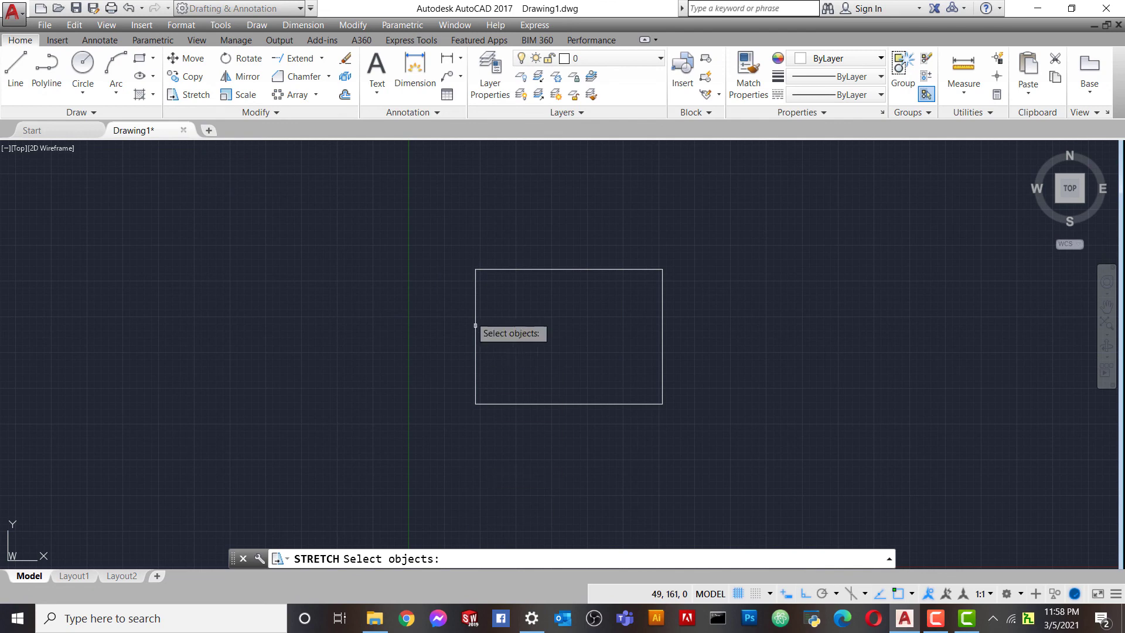
left_click(452, 244)
left_click(702, 453)
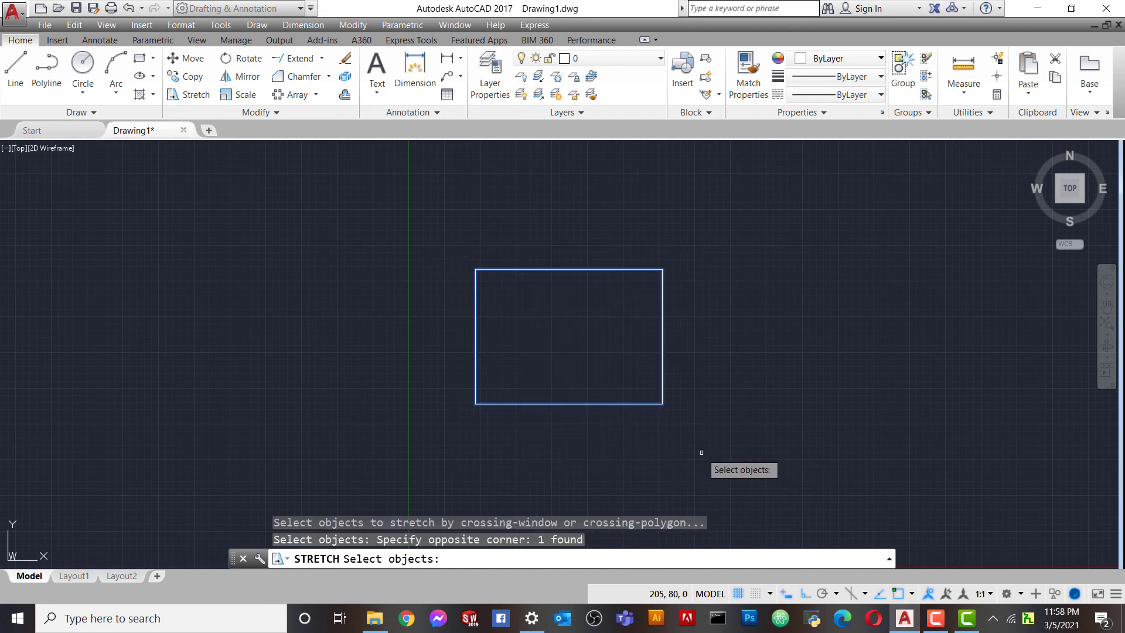
key("Return")
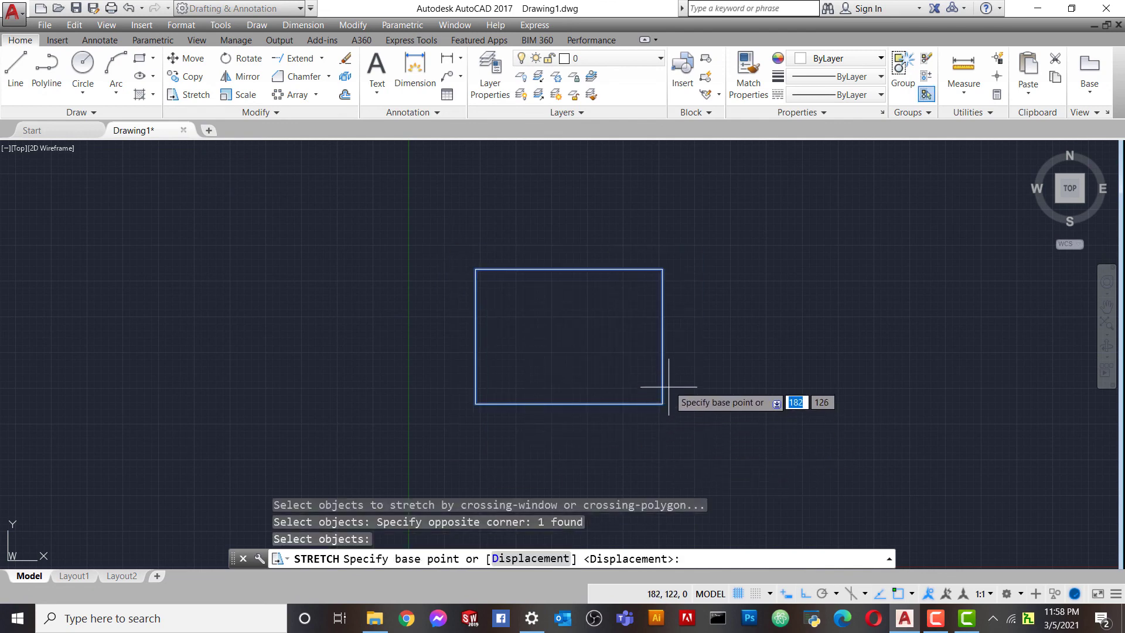
left_click(662, 336)
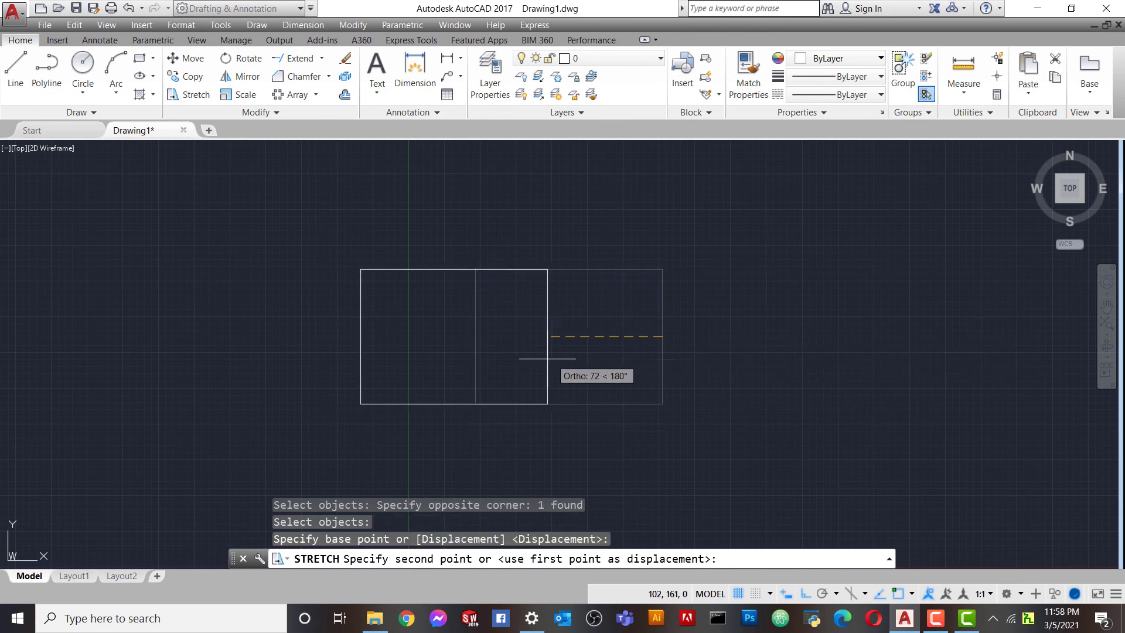
left_click(952, 364)
scroll(1005, 346, "up", 2)
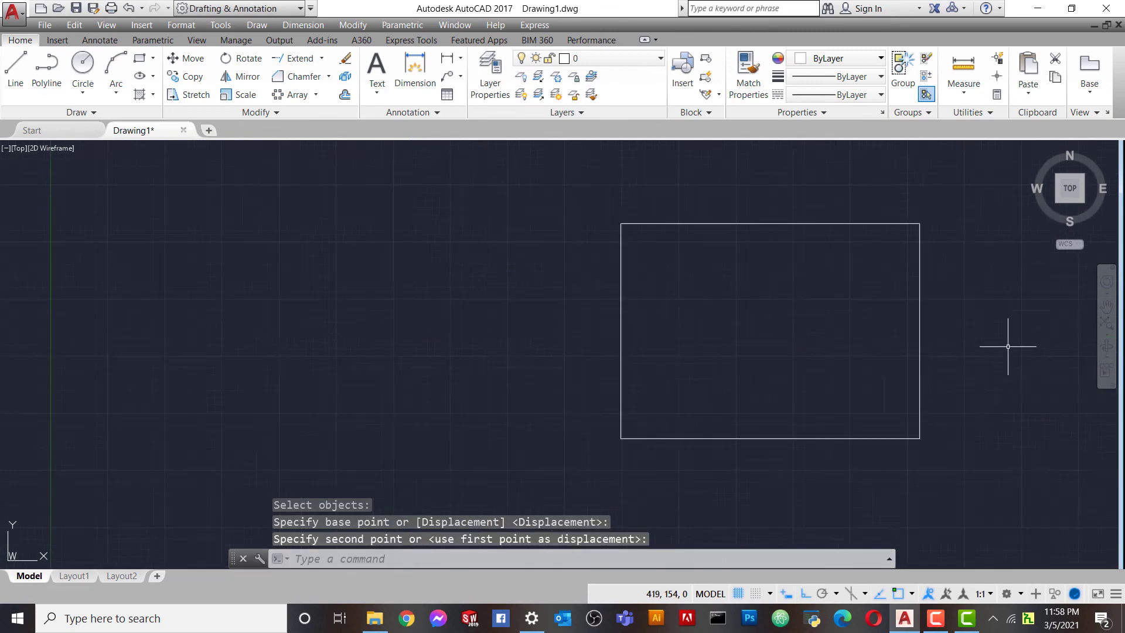
scroll(1008, 346, "up", 1)
scroll(966, 329, "down", 1)
scroll(938, 352, "up", 2)
scroll(887, 399, "down", 2)
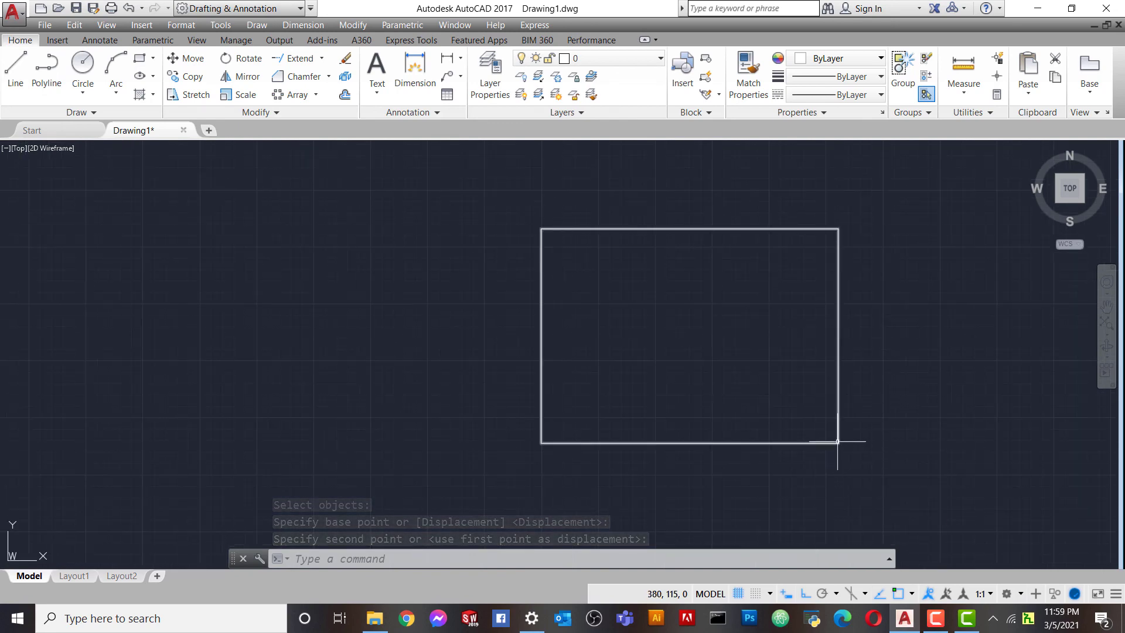
- Stretch only the rectangle's bottom-right corner, with Ortho off, into a slanted quadrilateral
left_click(194, 95)
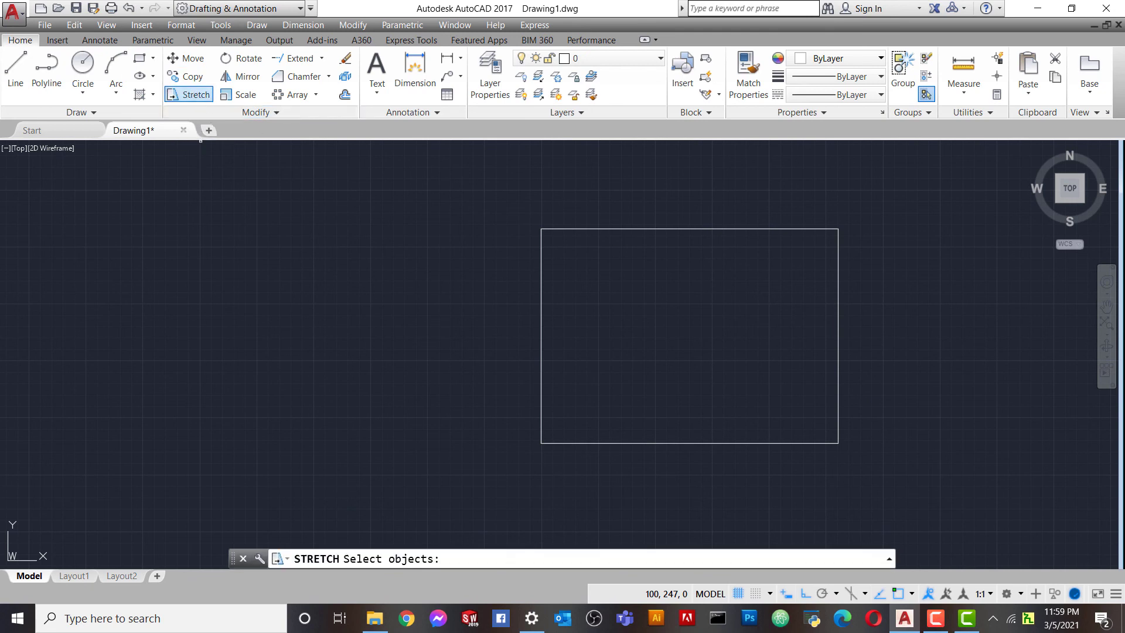
left_click(874, 473)
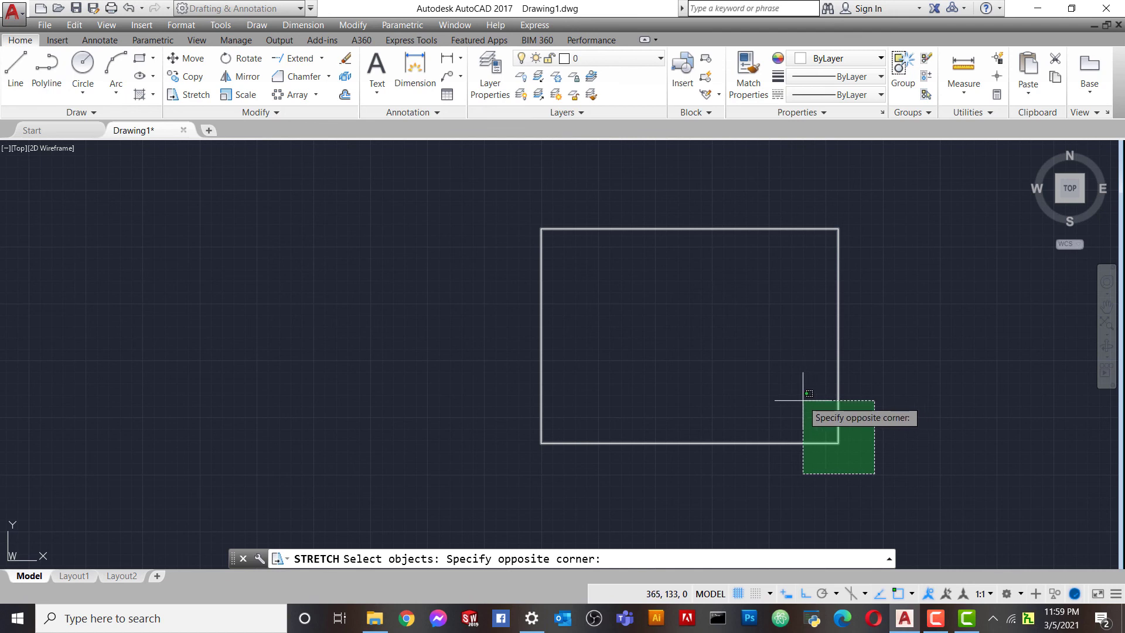
left_click(803, 400)
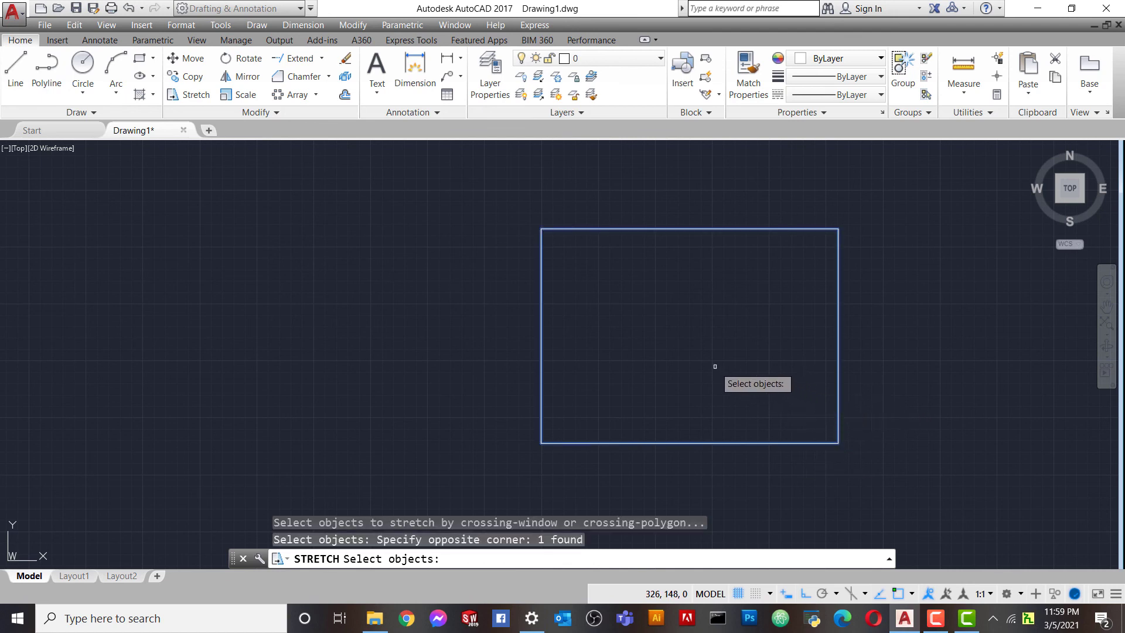
key("Return")
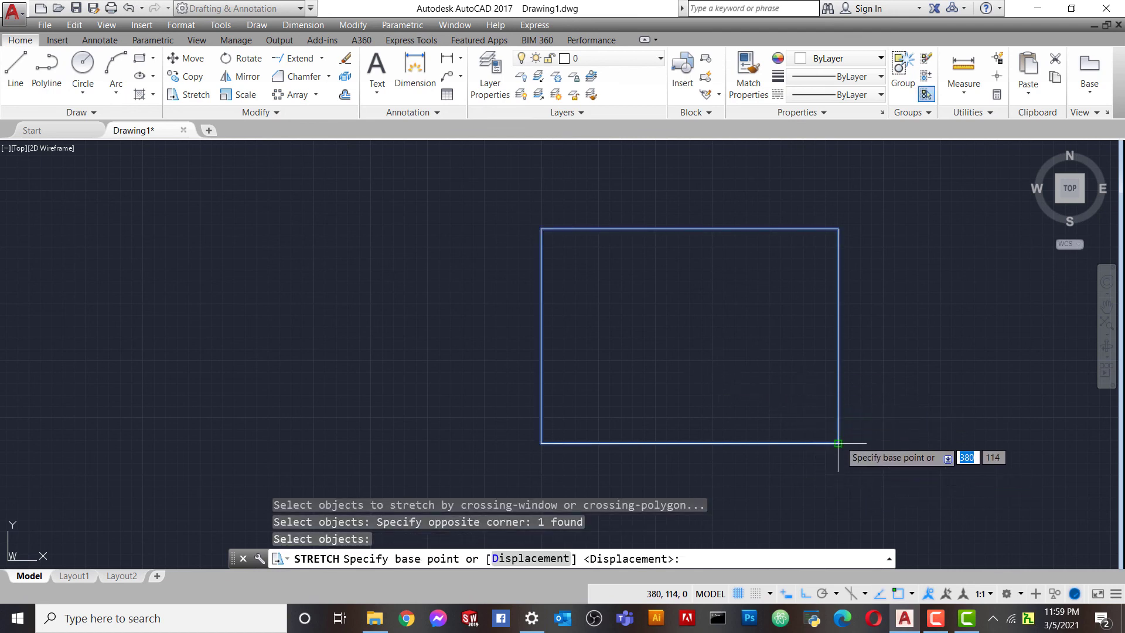
left_click(838, 443)
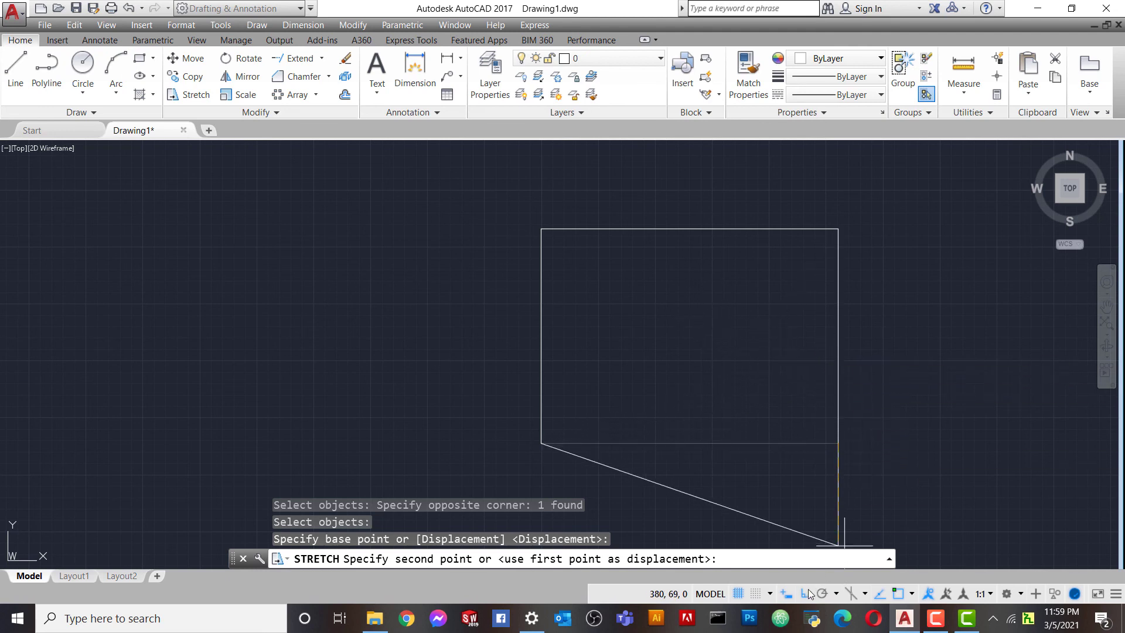
key("F8")
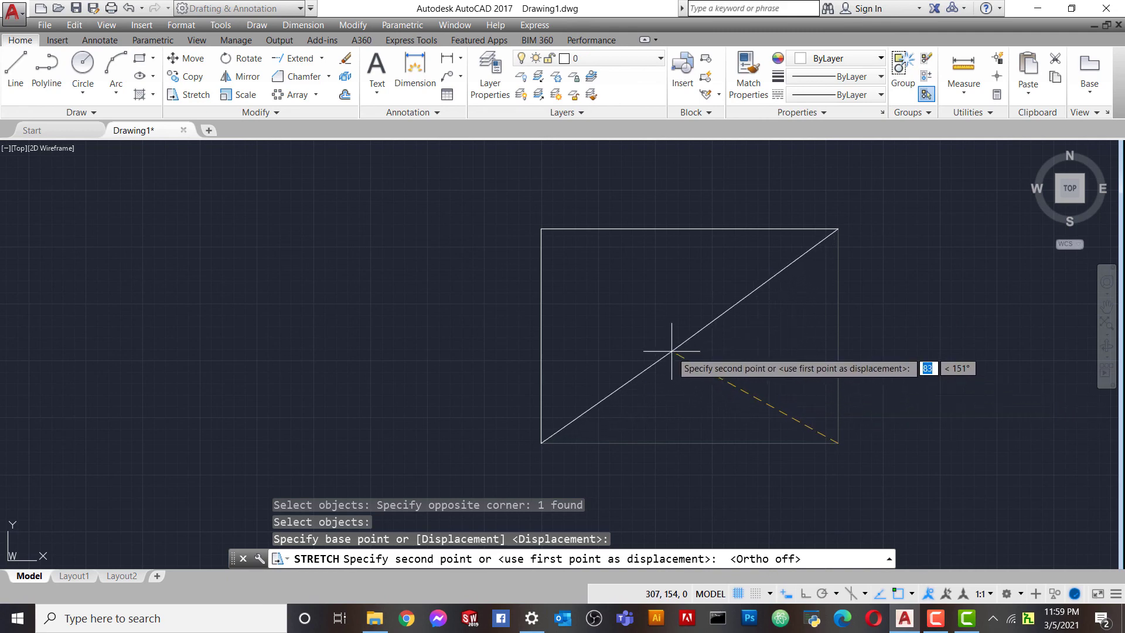
left_click(730, 391)
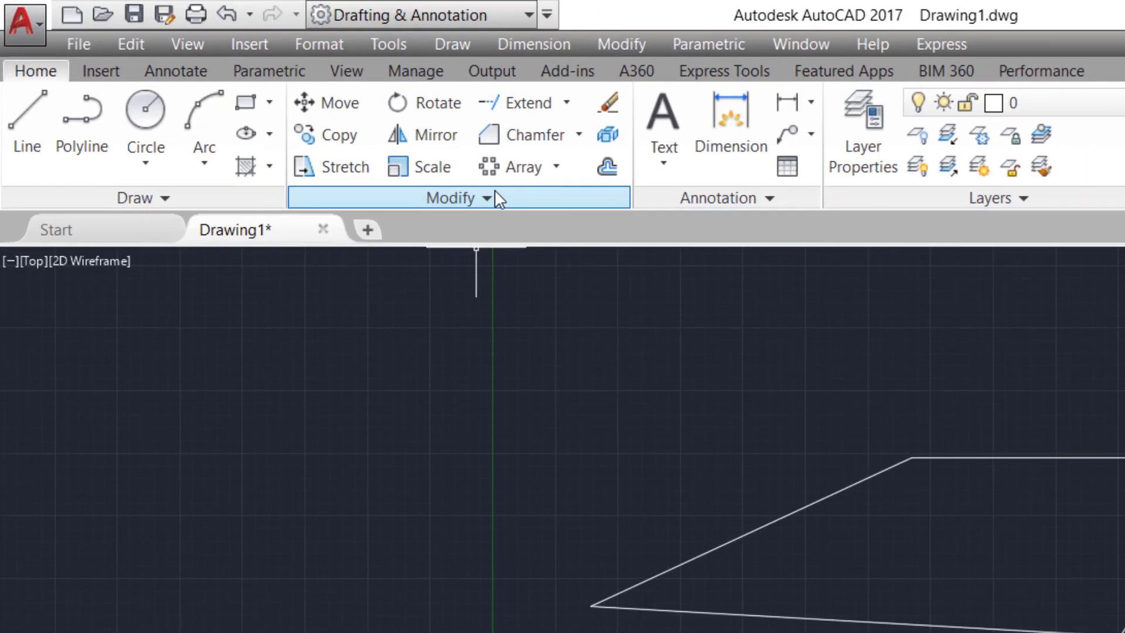
left_click(276, 112)
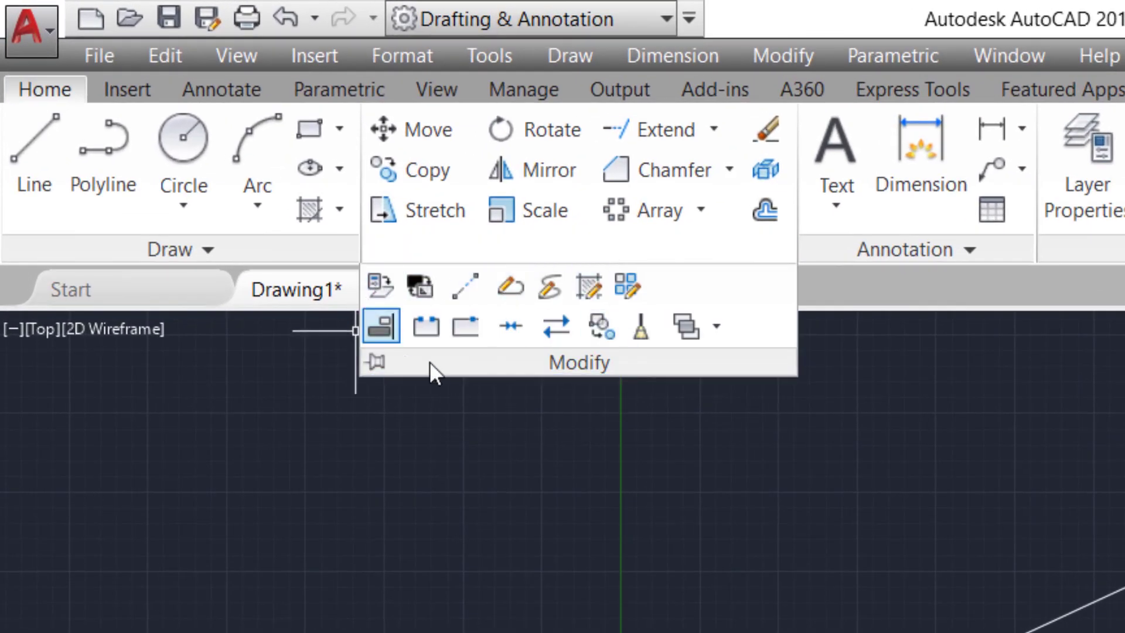